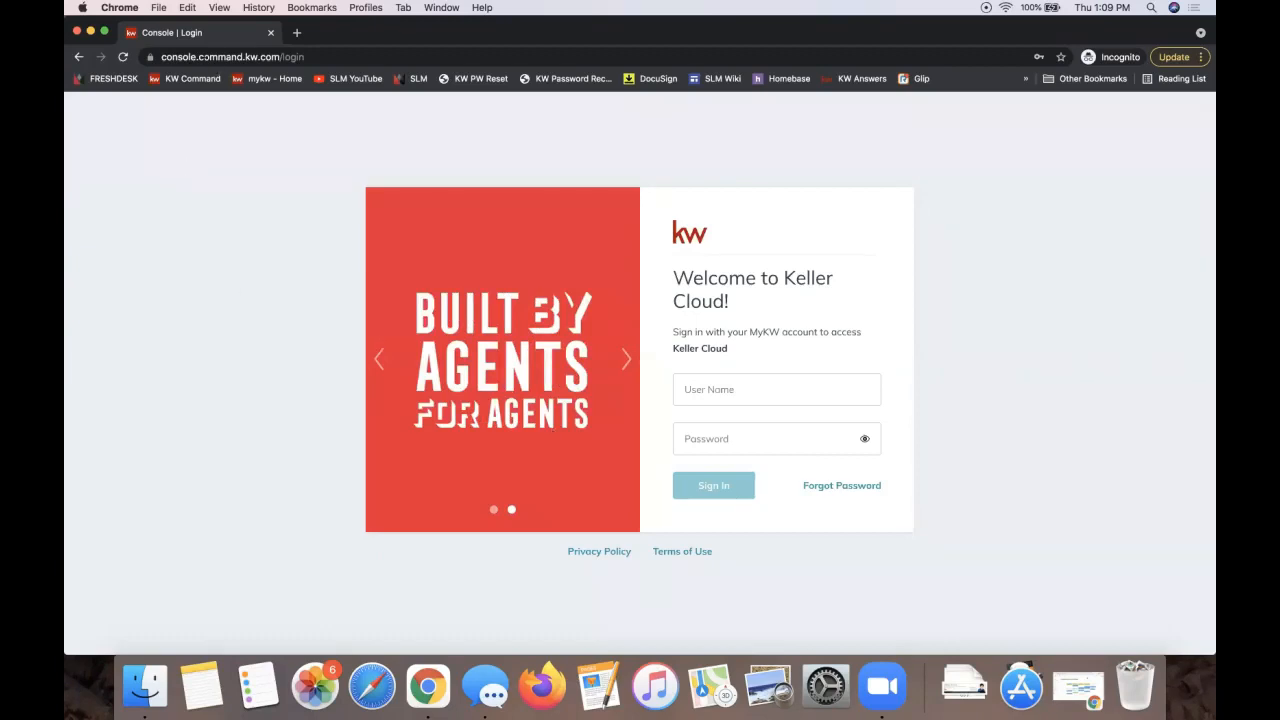
Step: Load the Keller Cloud sign-in page at agent.kw.com in Chrome
click(201, 57)
text(age)
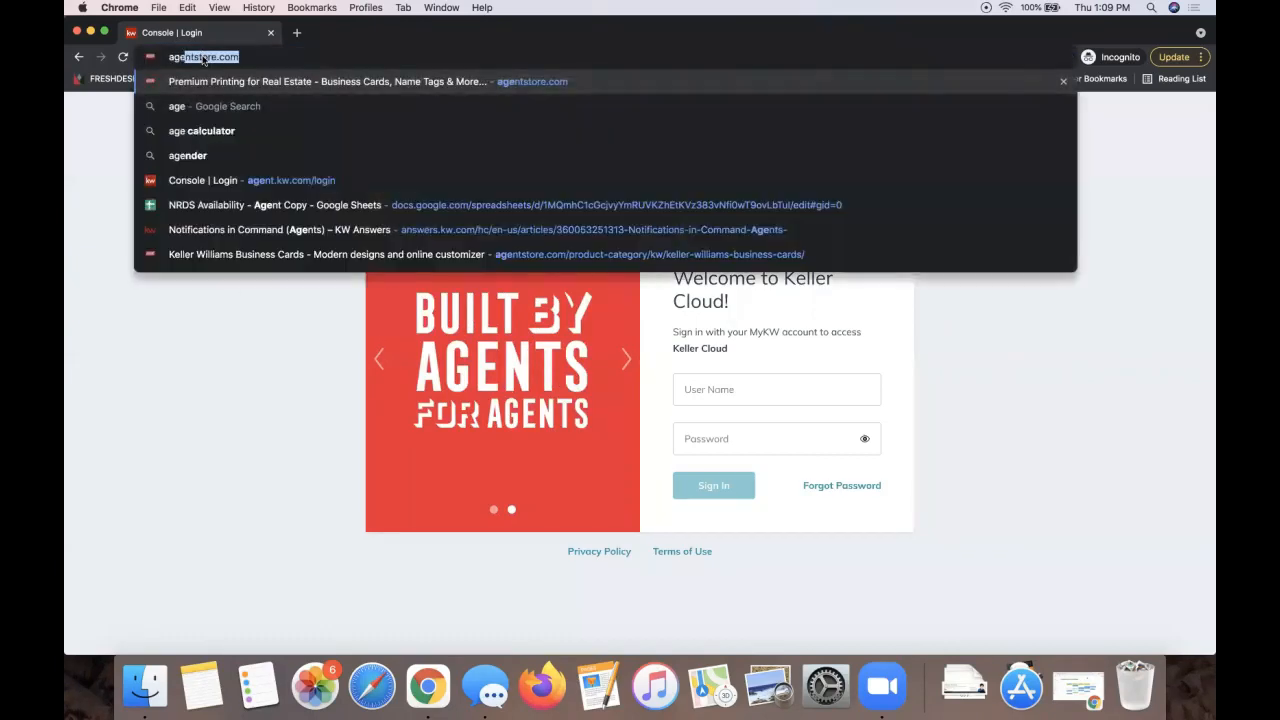
text(nt.kw.com)
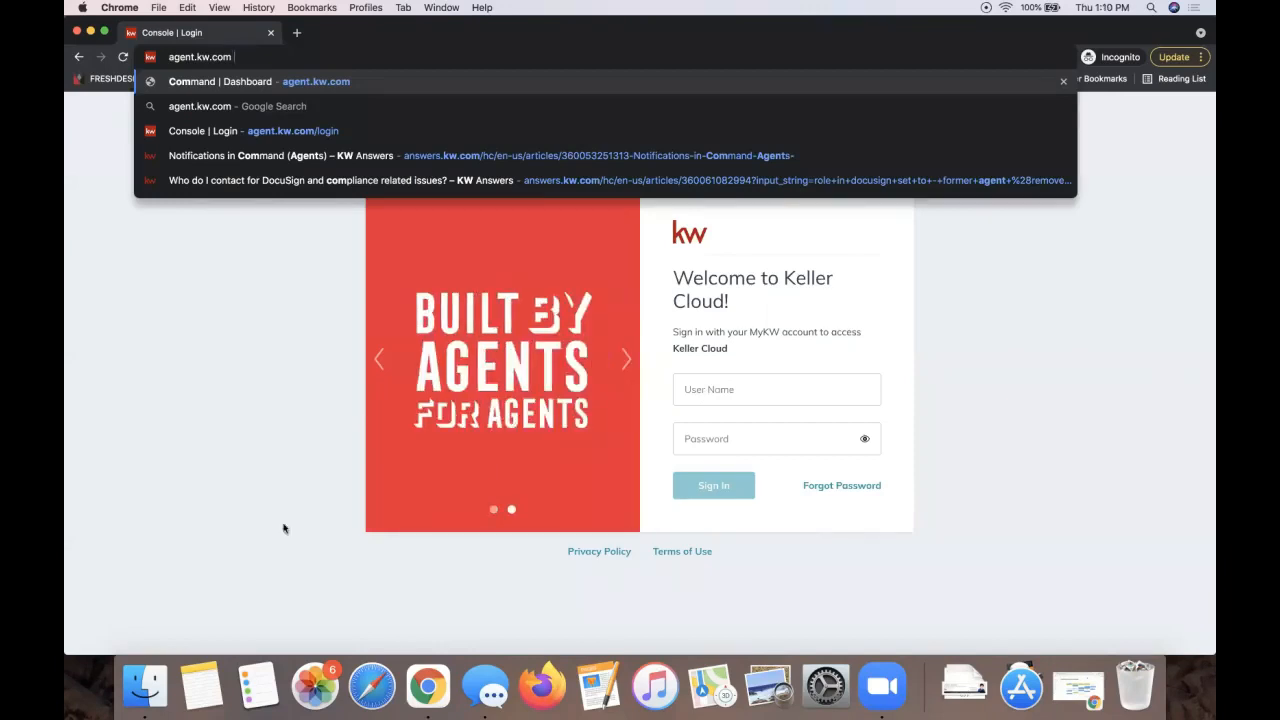
click(220, 414)
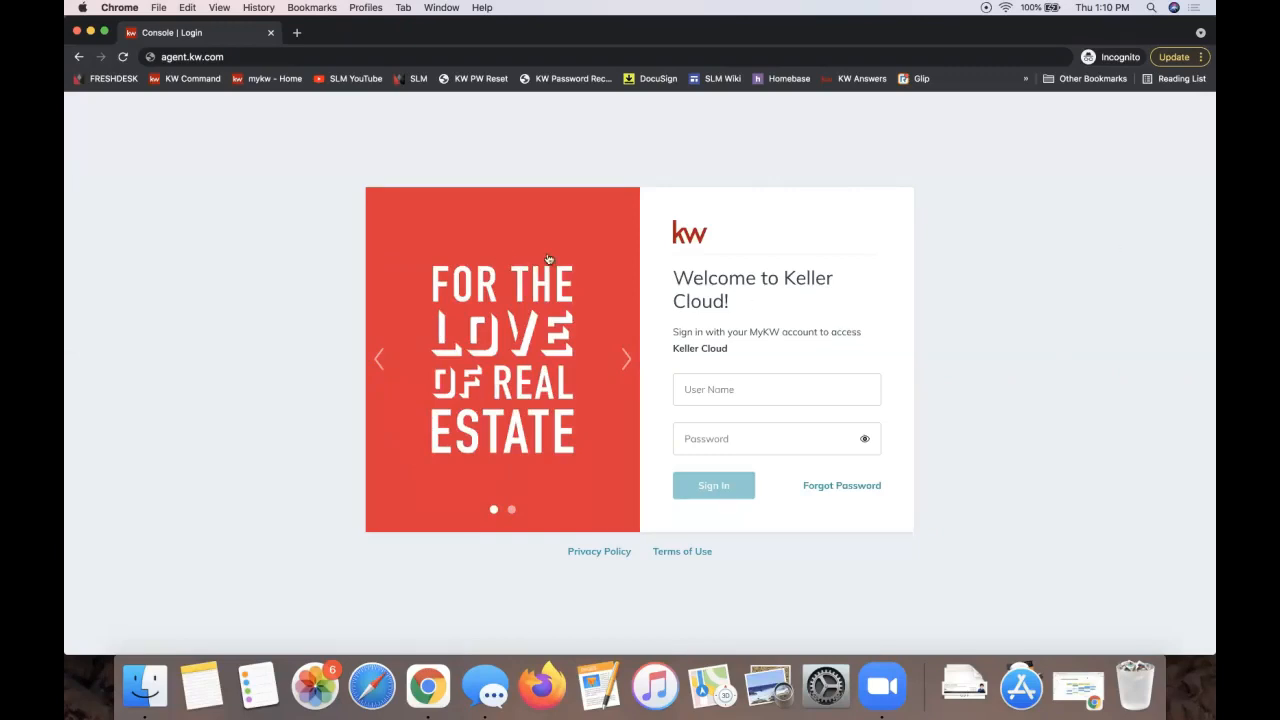
Step: Sign in to KW Command with the account username and the saved password
click(725, 389)
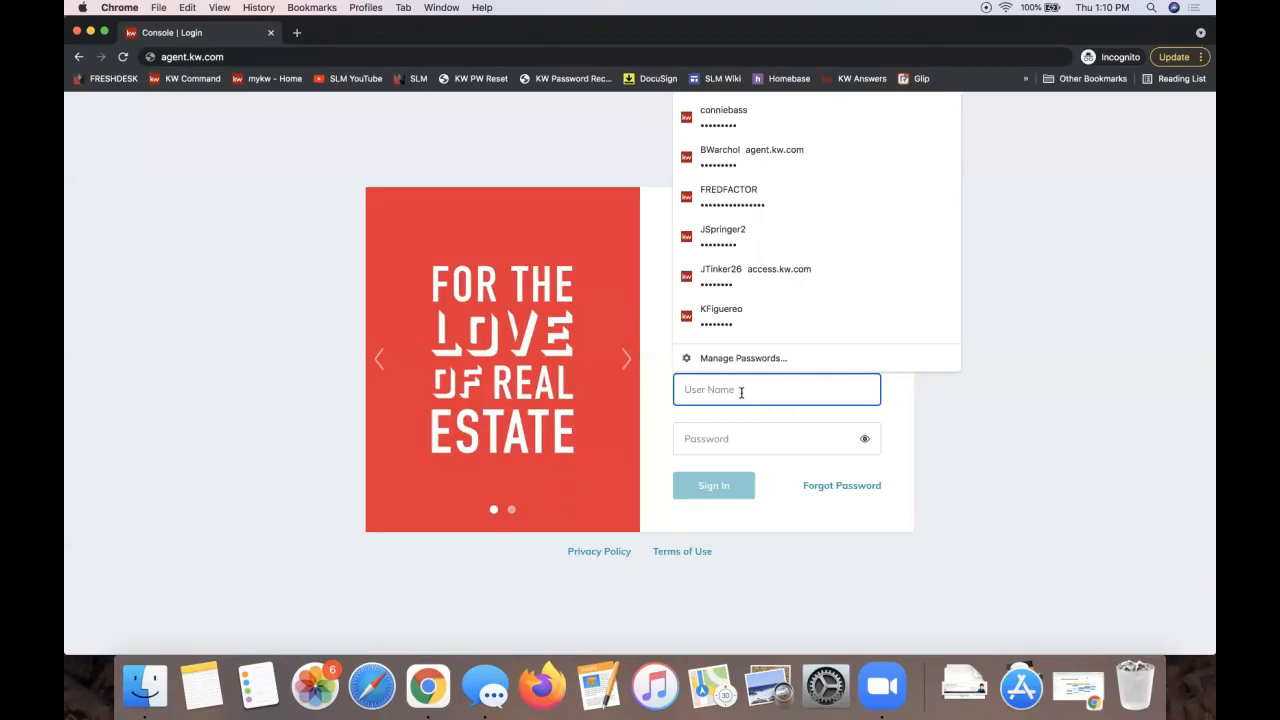
click(726, 435)
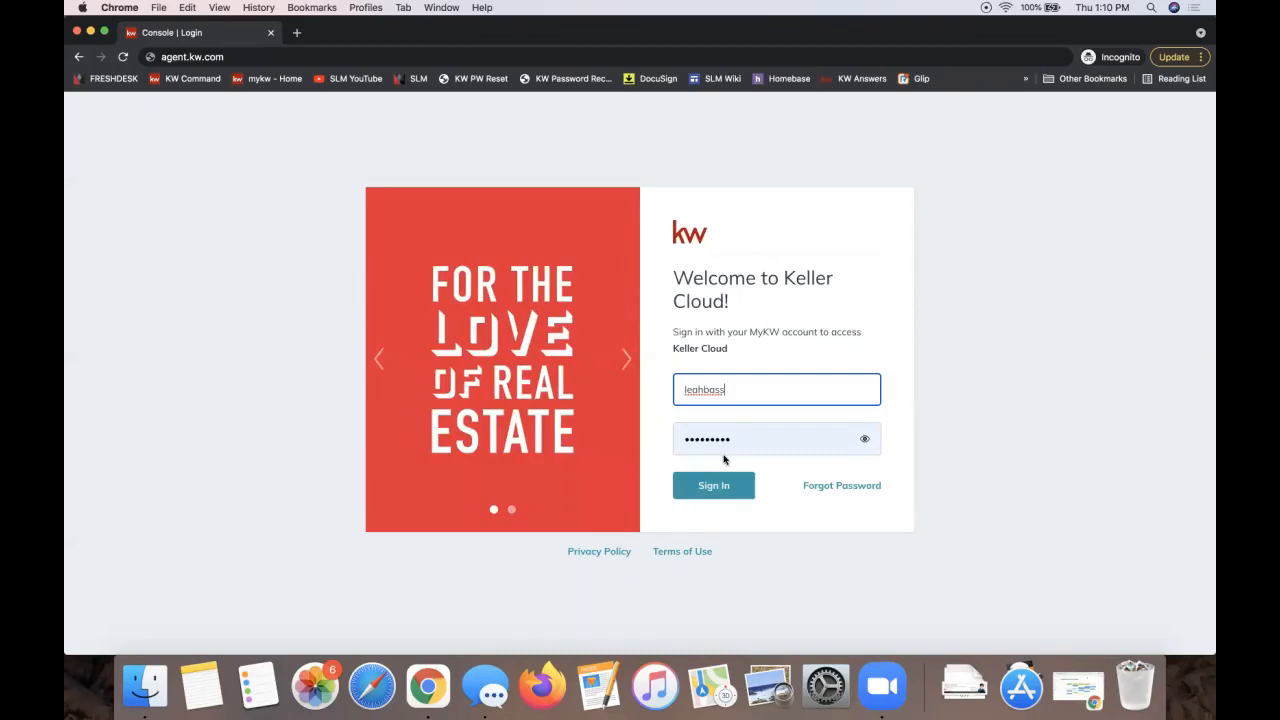
click(836, 506)
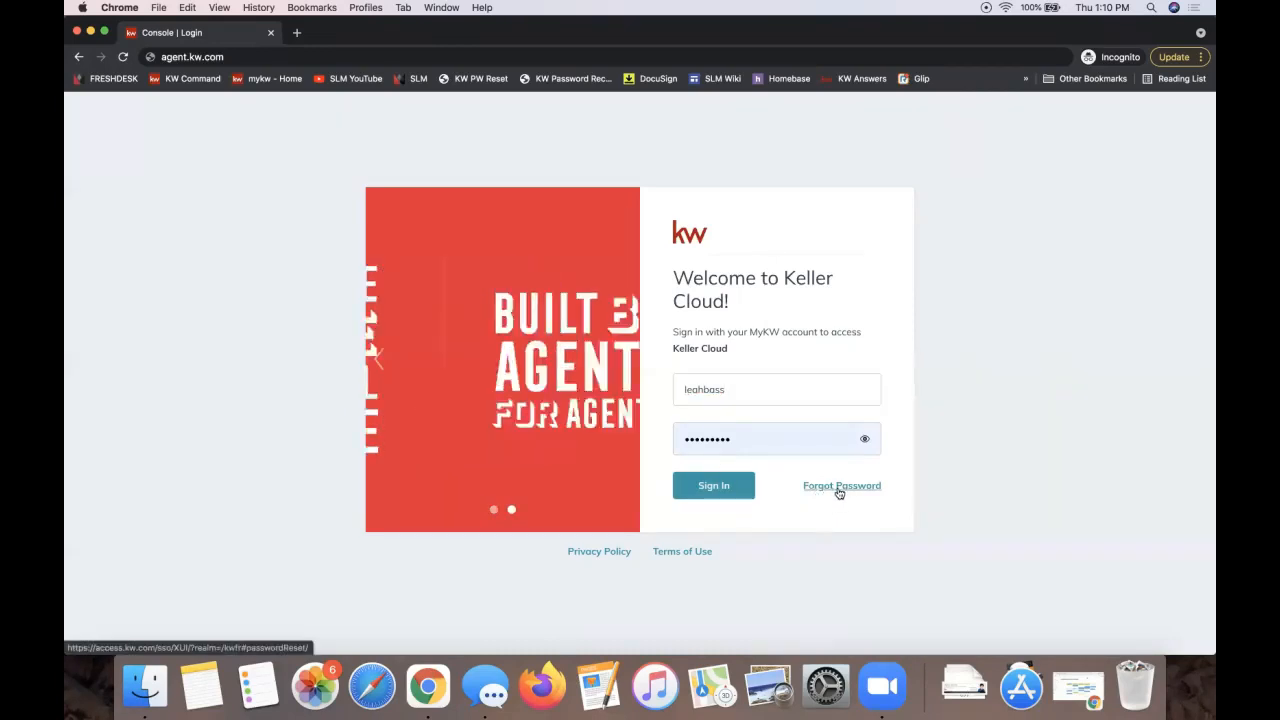
click(712, 486)
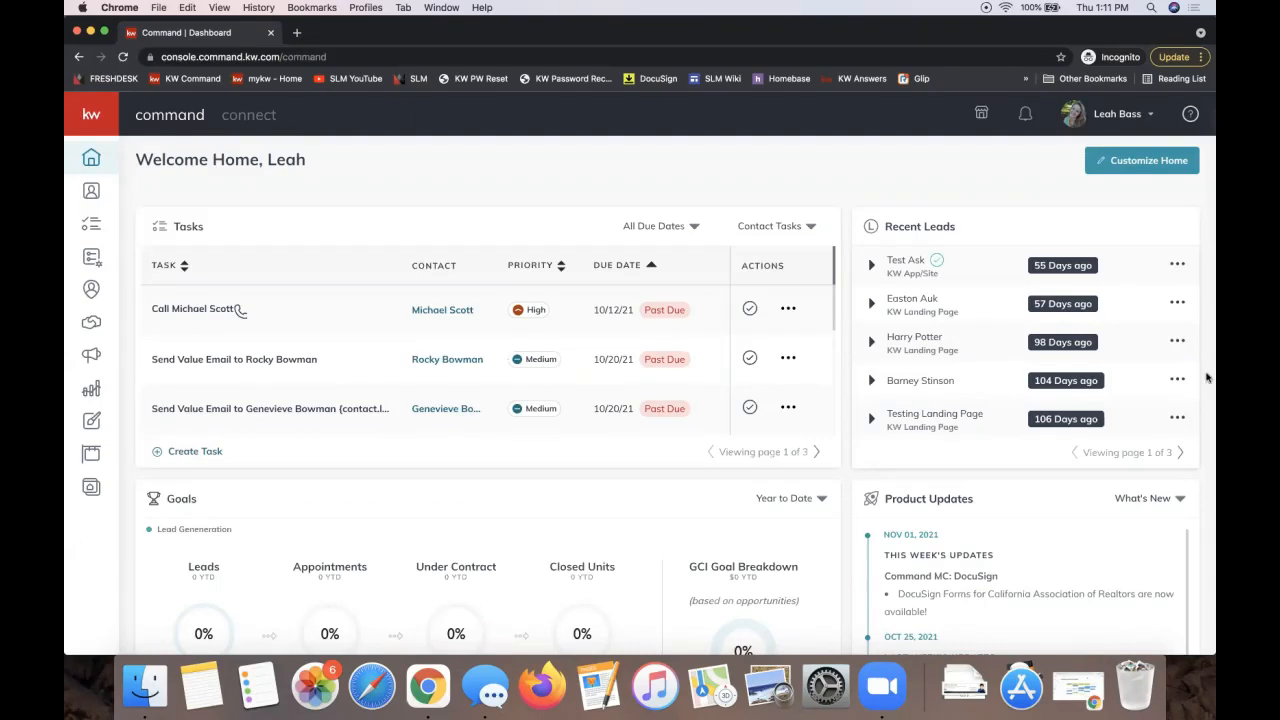
Step: Go to Settings from the profile menu to view connected apps like DocuSign and Dotloop
click(1123, 124)
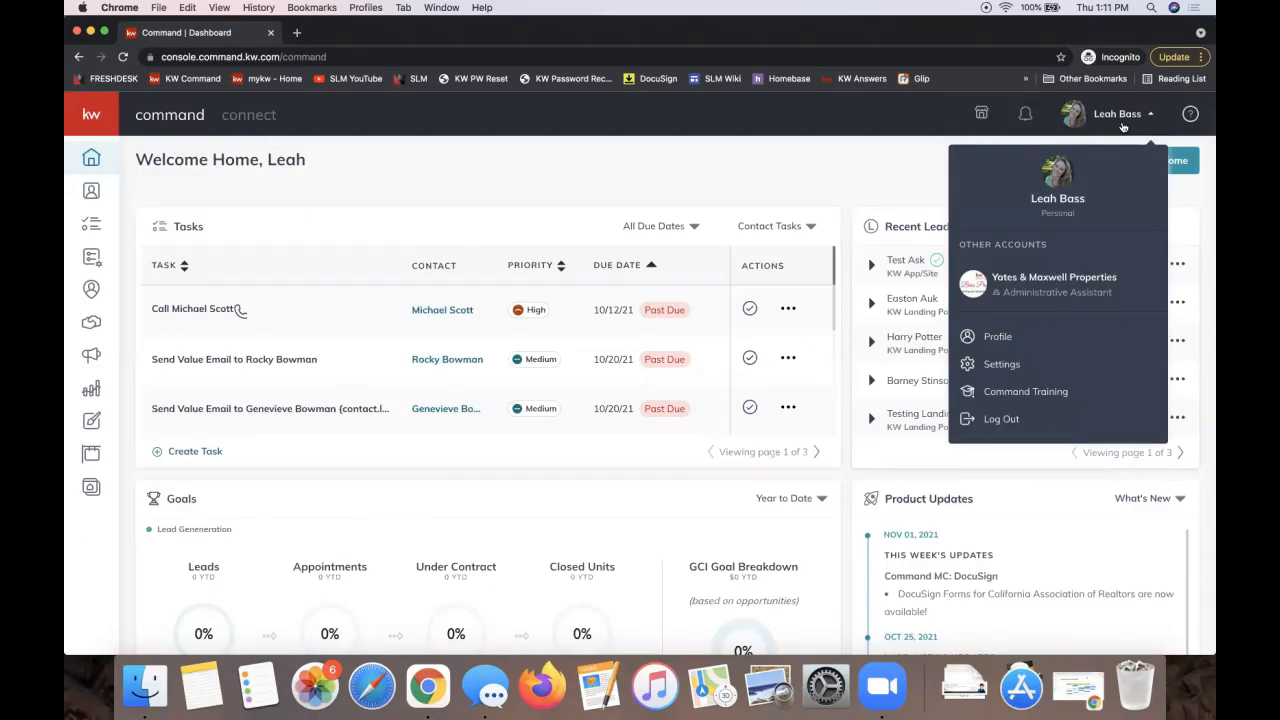
click(999, 365)
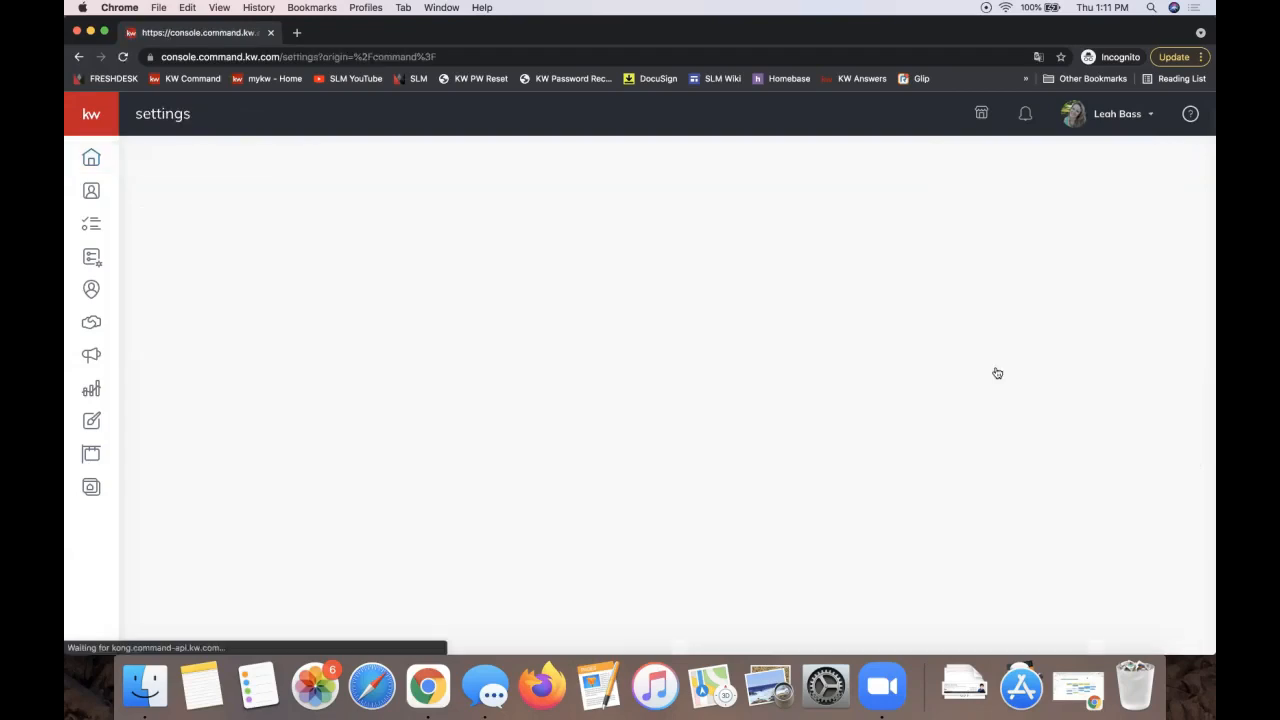
click(1091, 116)
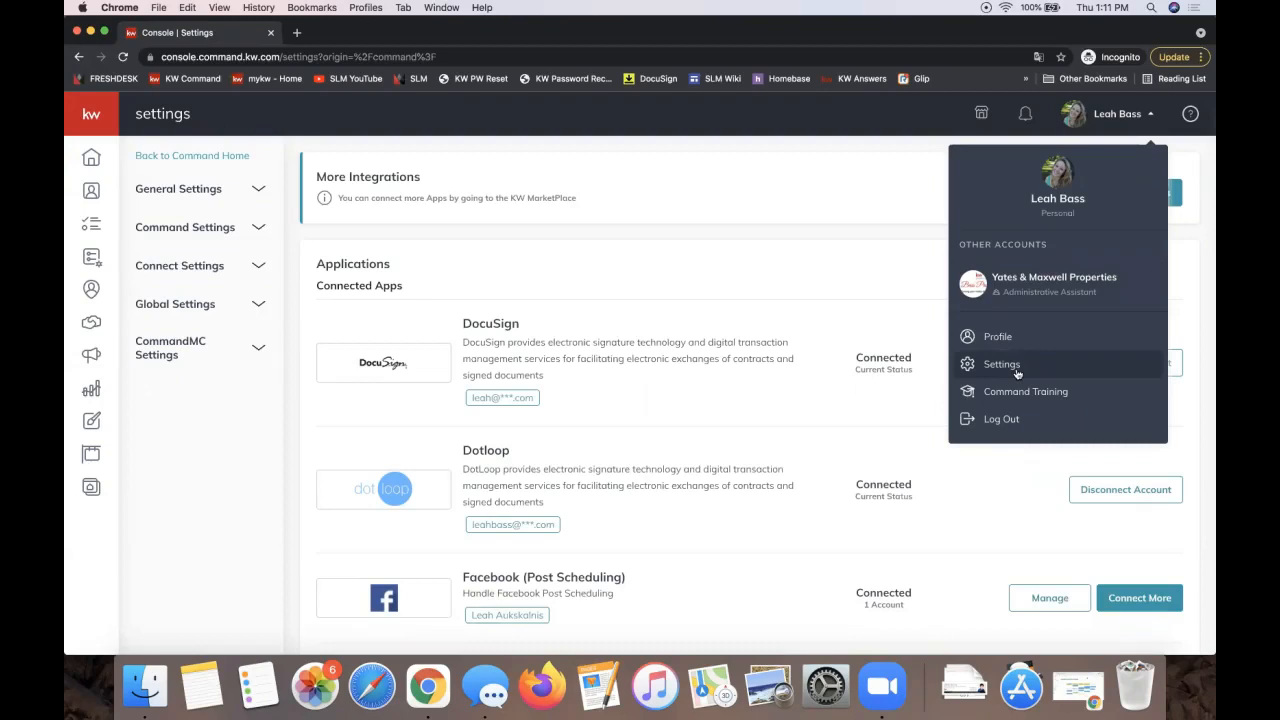
click(545, 249)
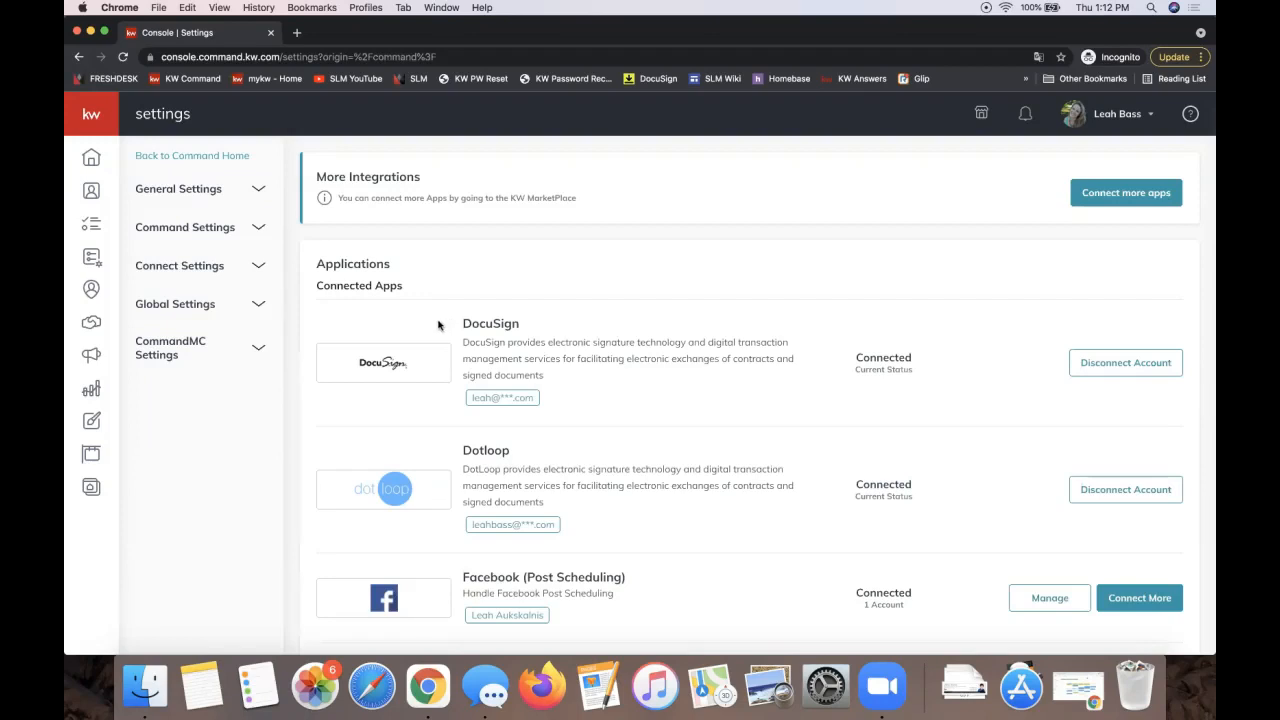
click(1106, 122)
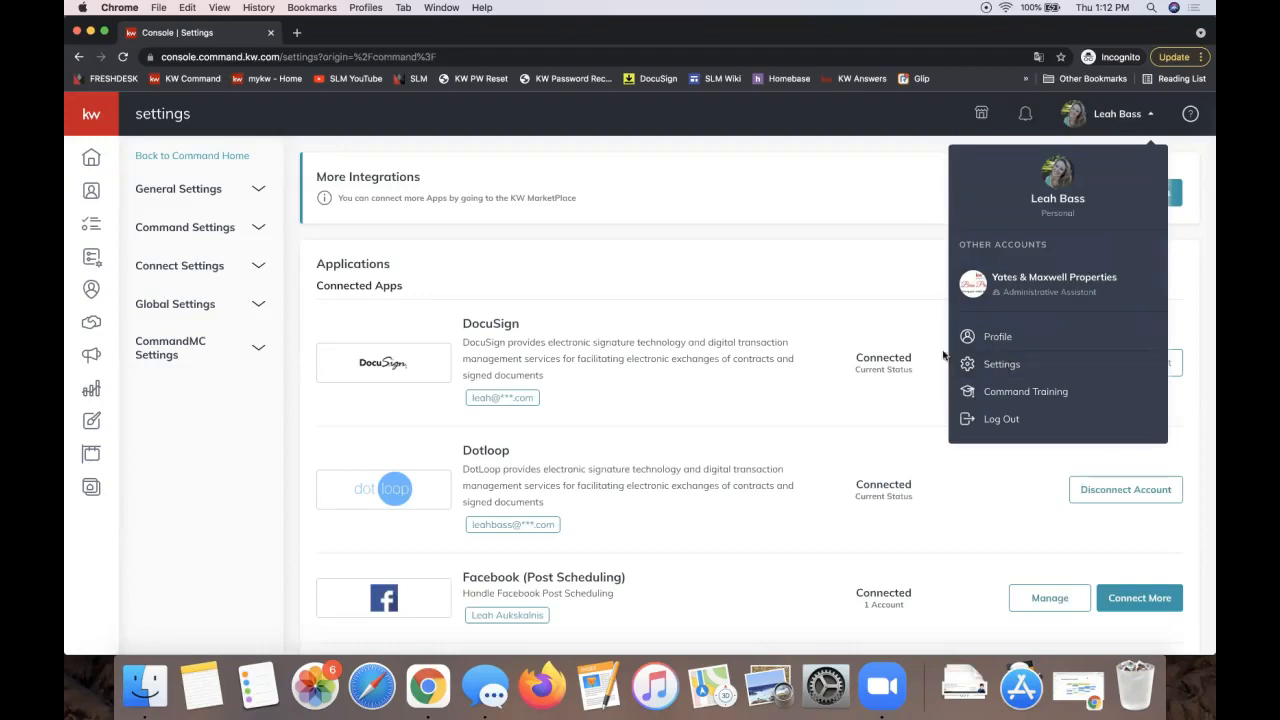
click(757, 290)
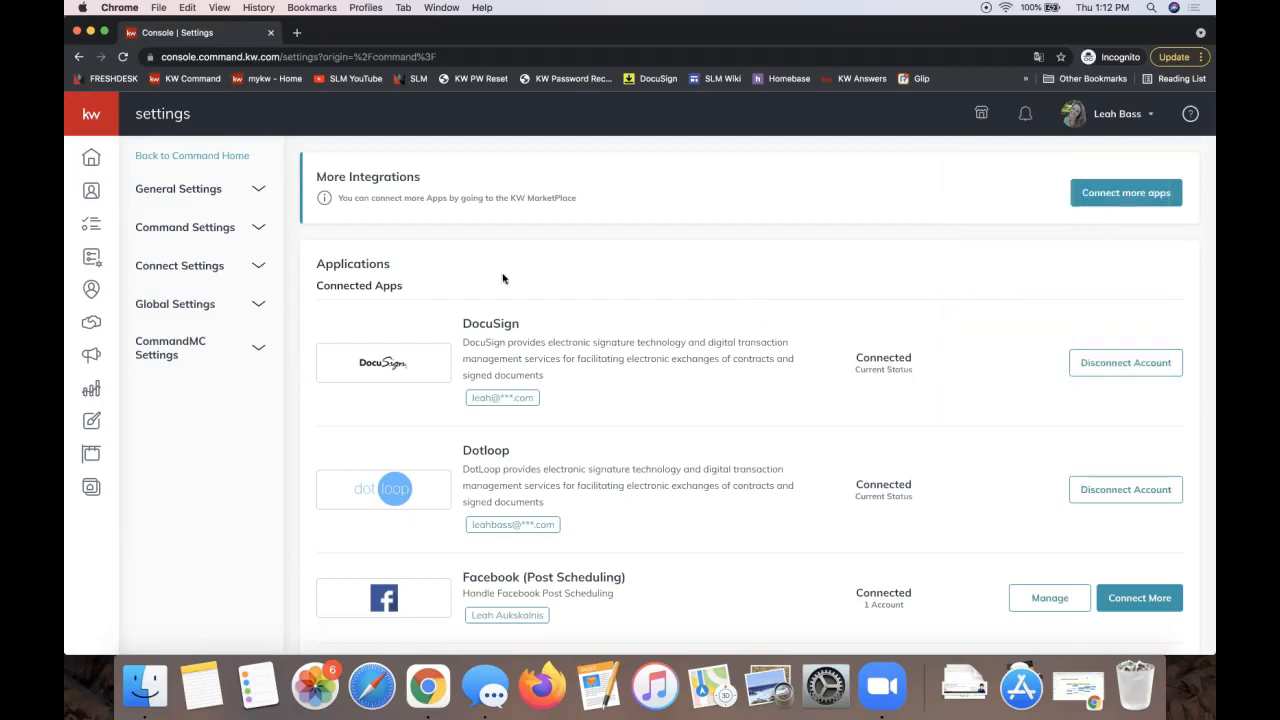
triple_click(337, 284)
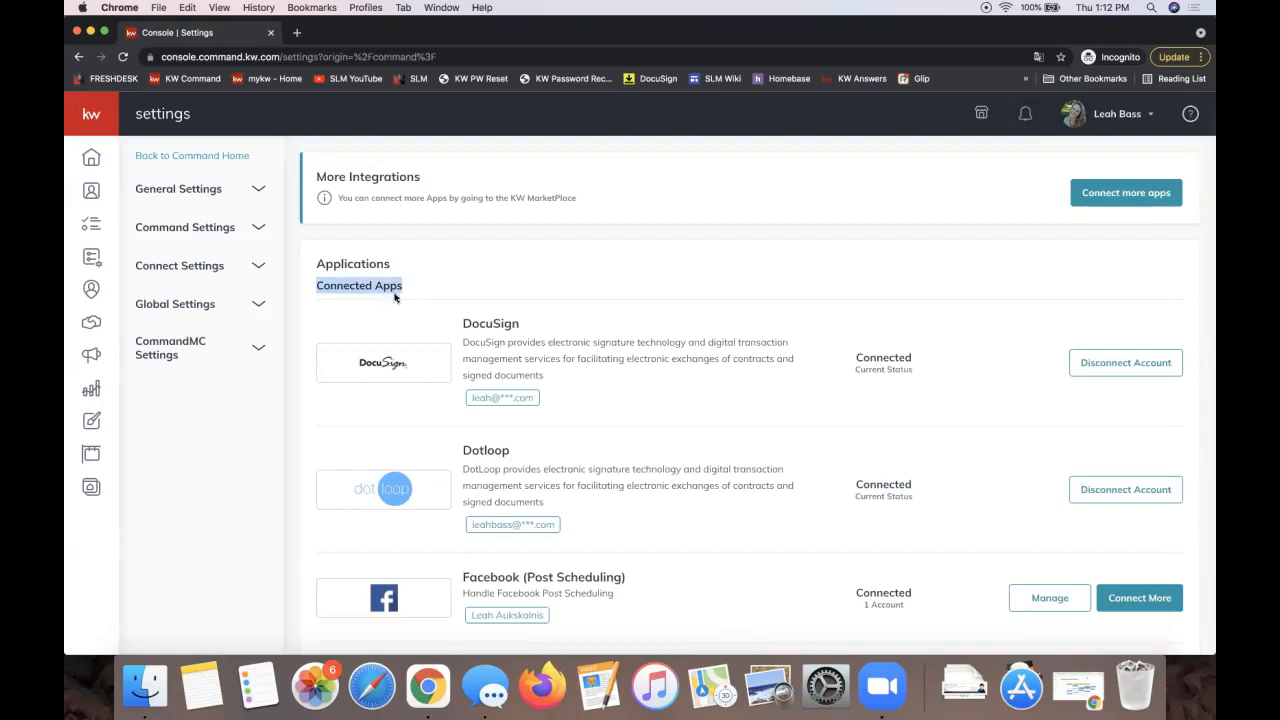
scroll(898, 532, down, 1)
scroll(898, 532, down, 2)
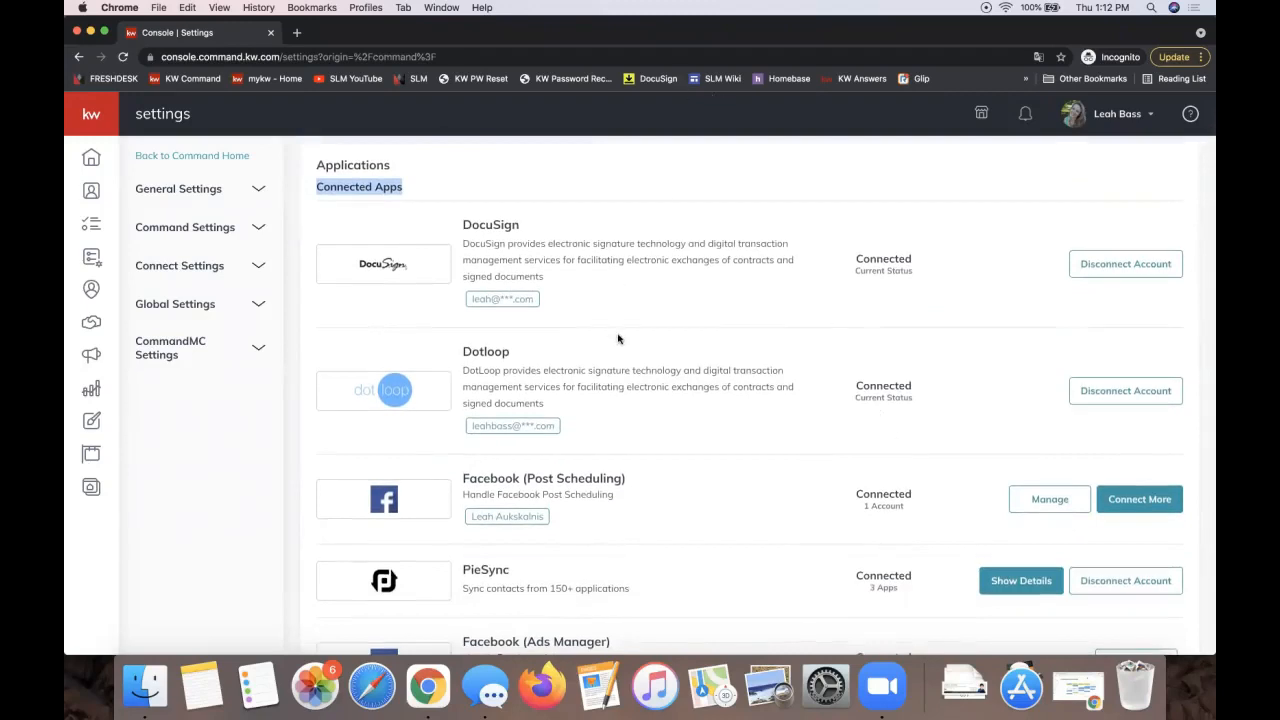
scroll(493, 229, down, 3)
scroll(493, 229, up, 4)
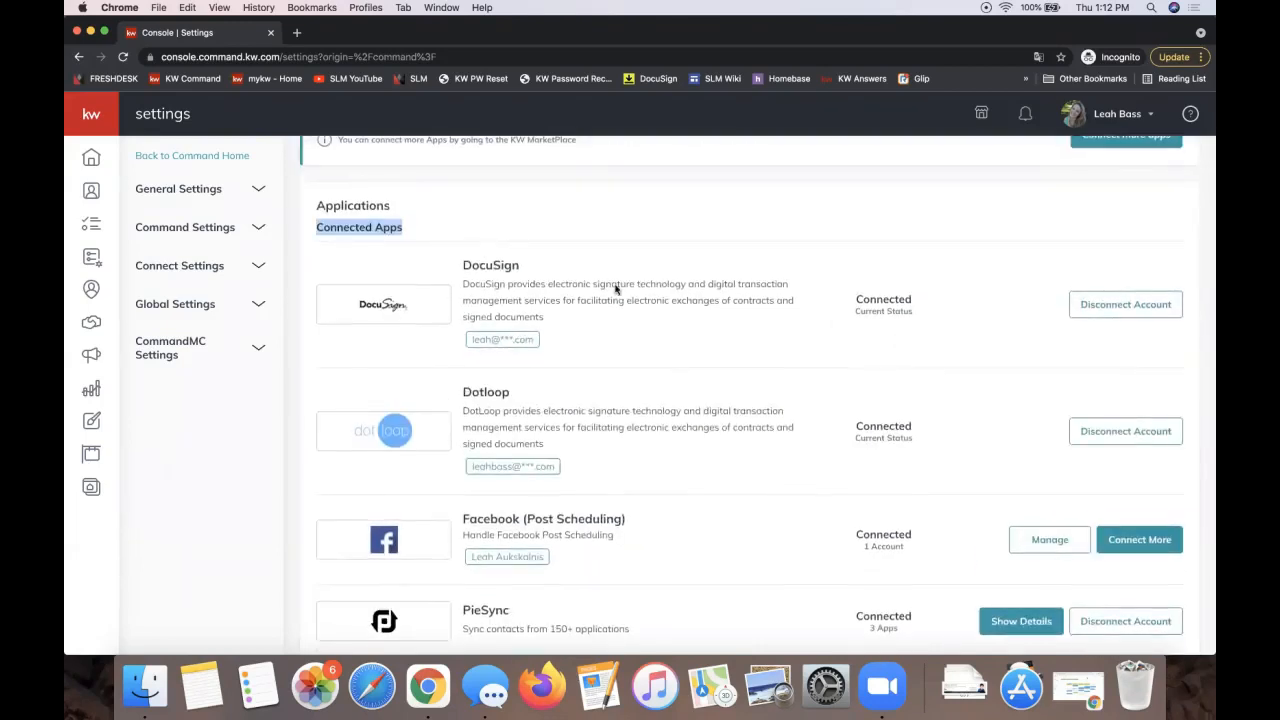
double_click(888, 299)
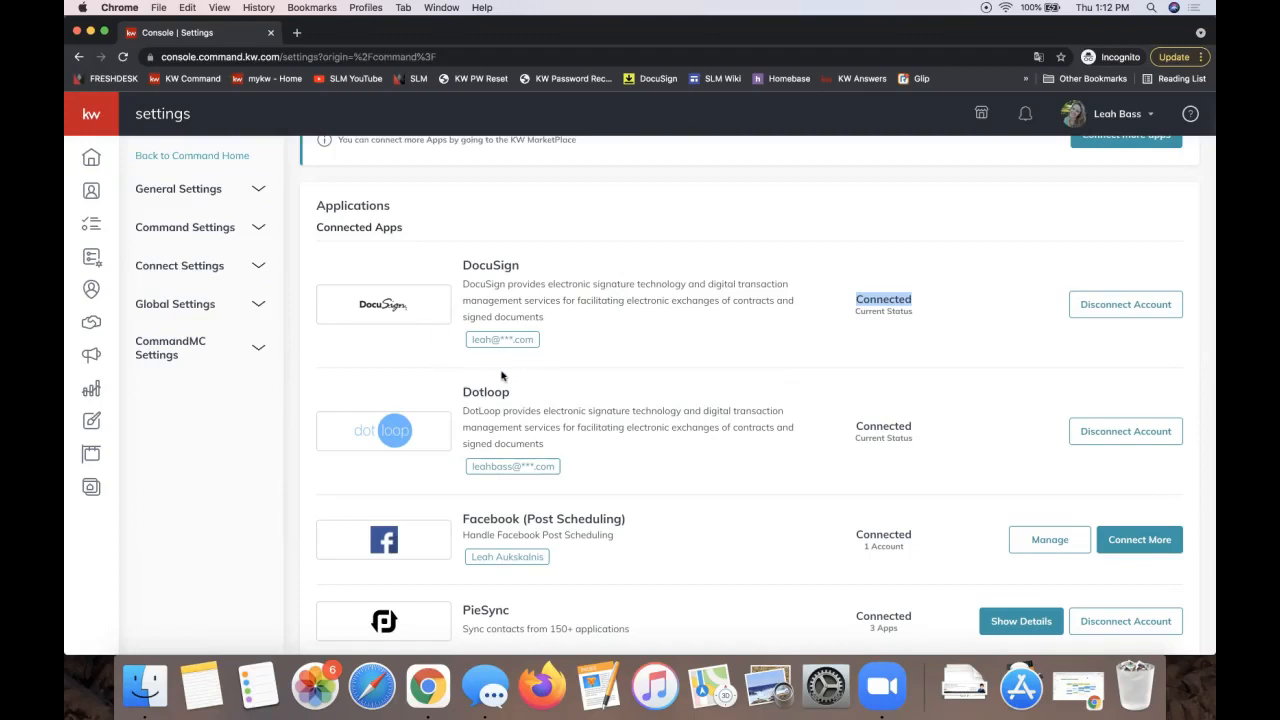
scroll(643, 392, down, 5)
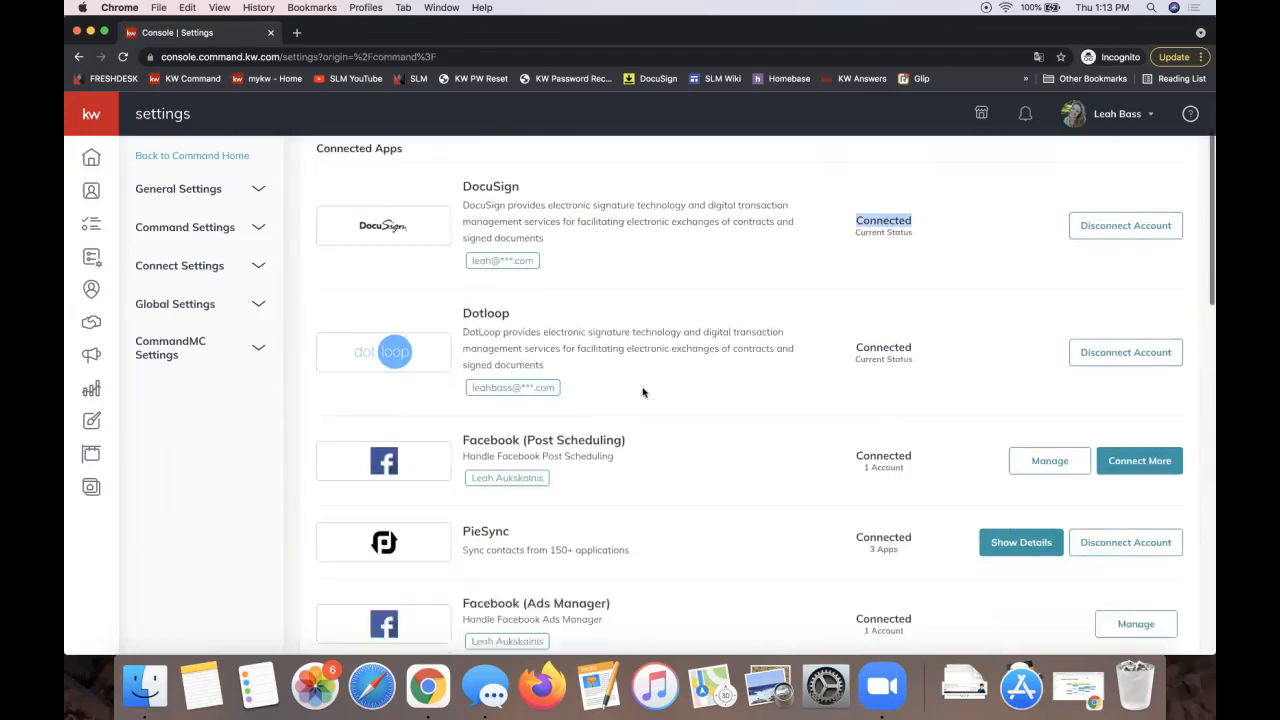
scroll(643, 392, down, 6)
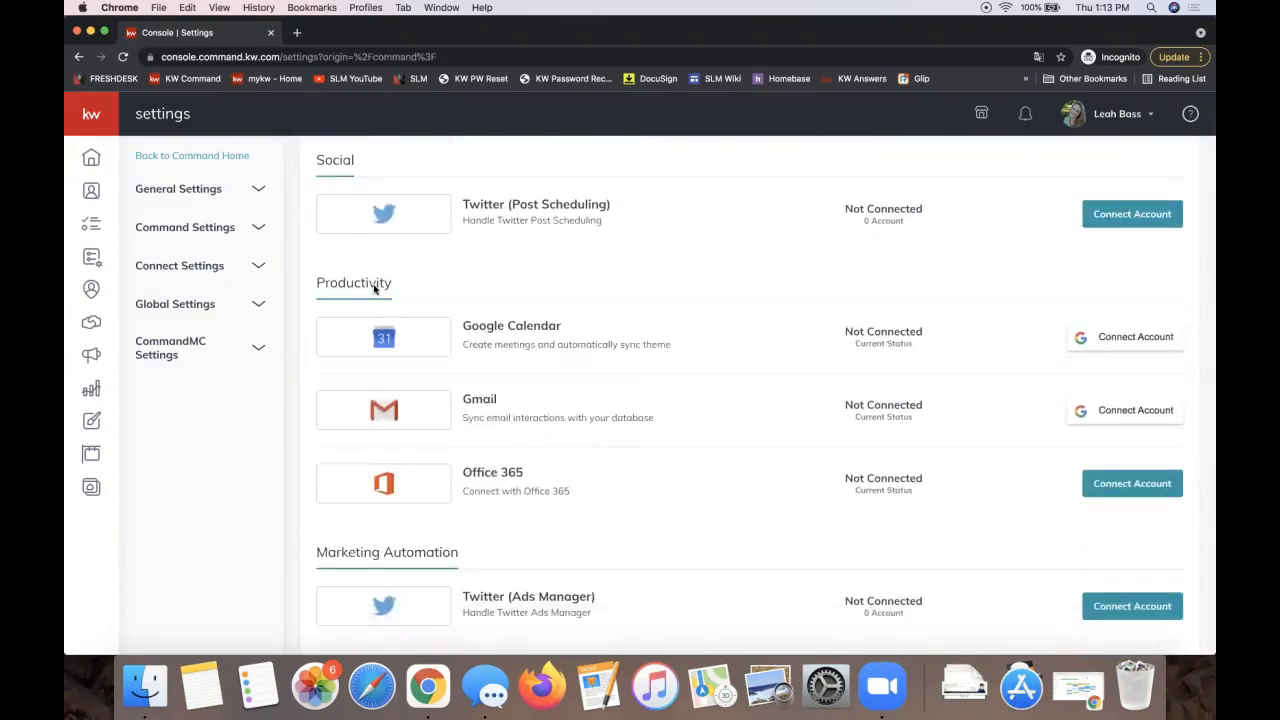
scroll(496, 323, up, 5)
scroll(496, 323, up, 2)
scroll(496, 323, down, 12)
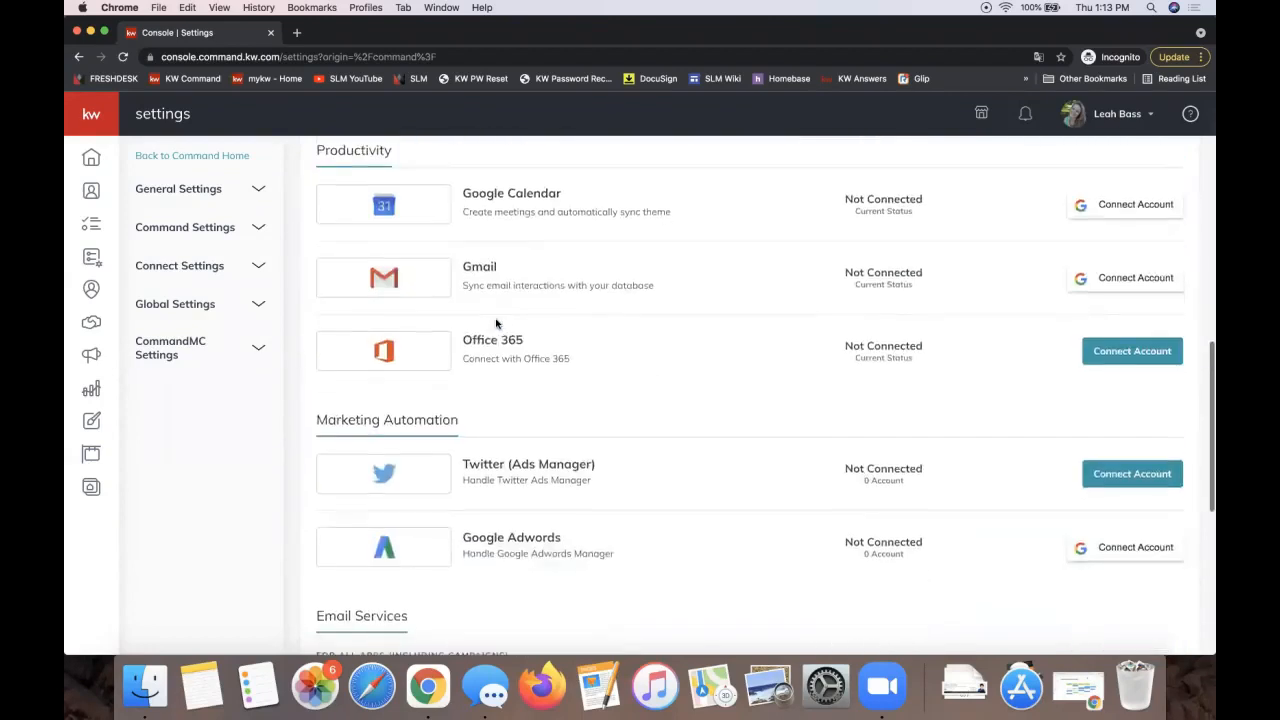
scroll(723, 417, up, 2)
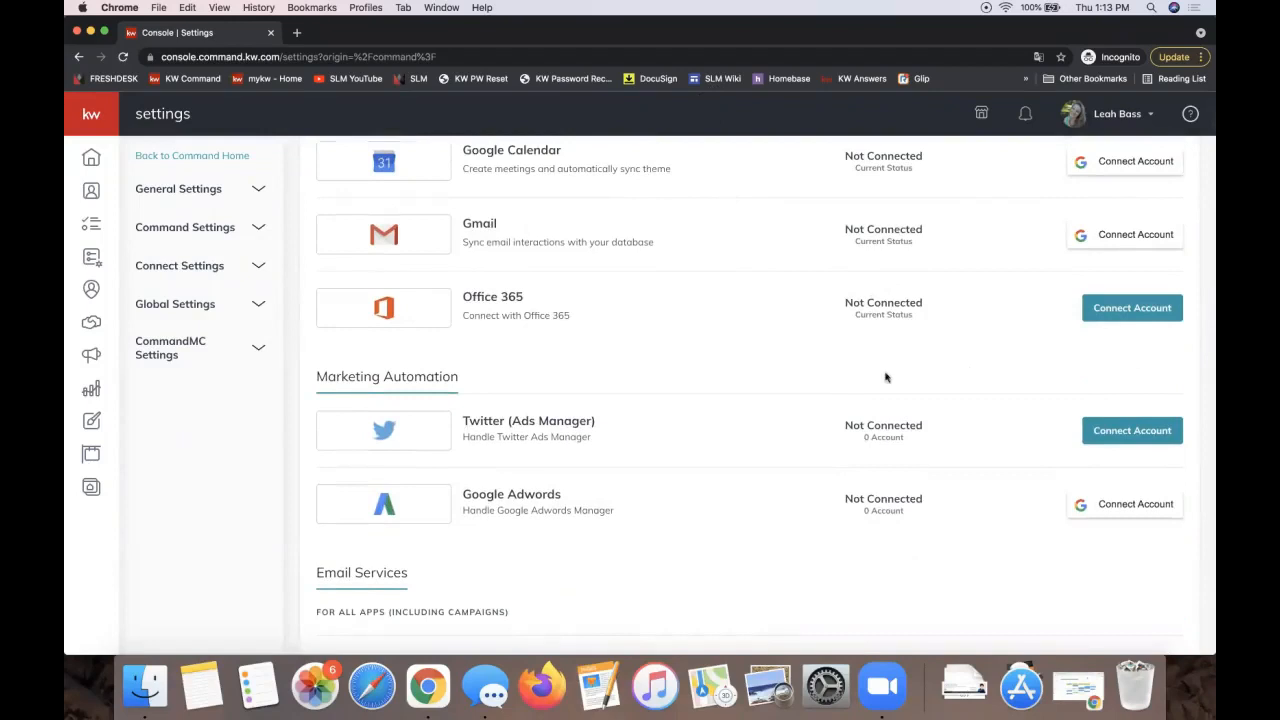
triple_click(872, 427)
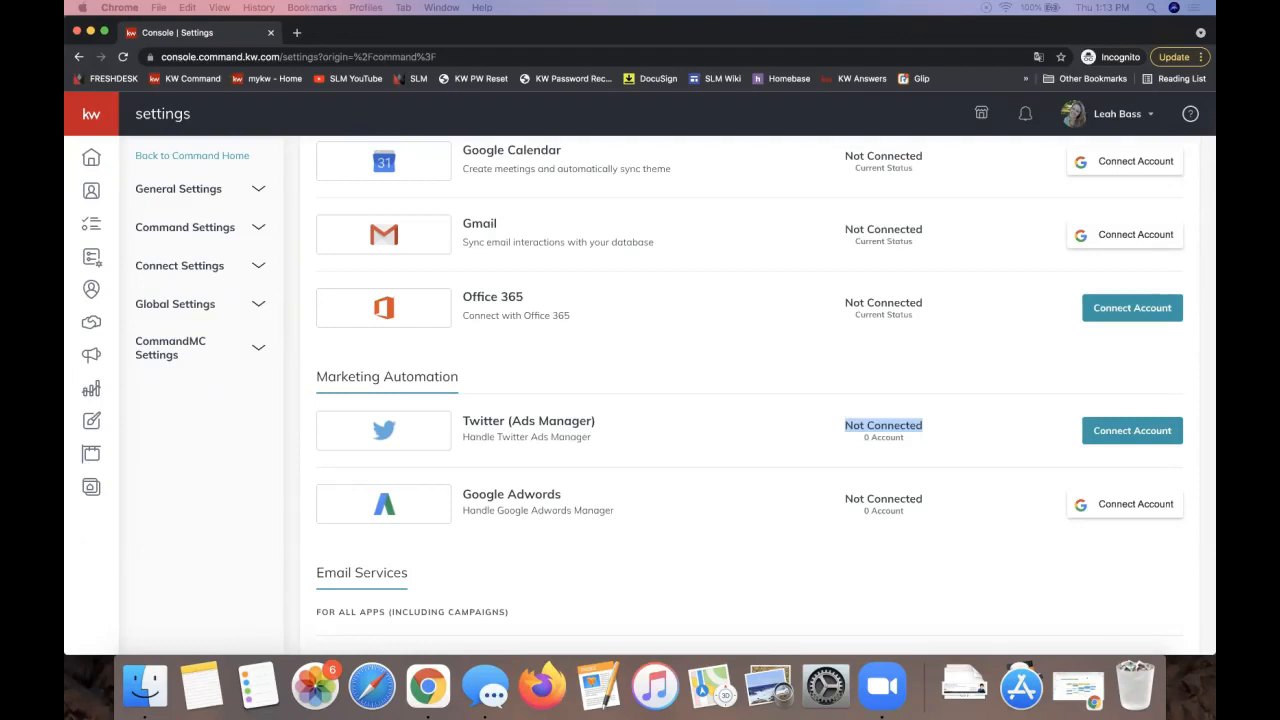
drag(1214, 664, 400, 33)
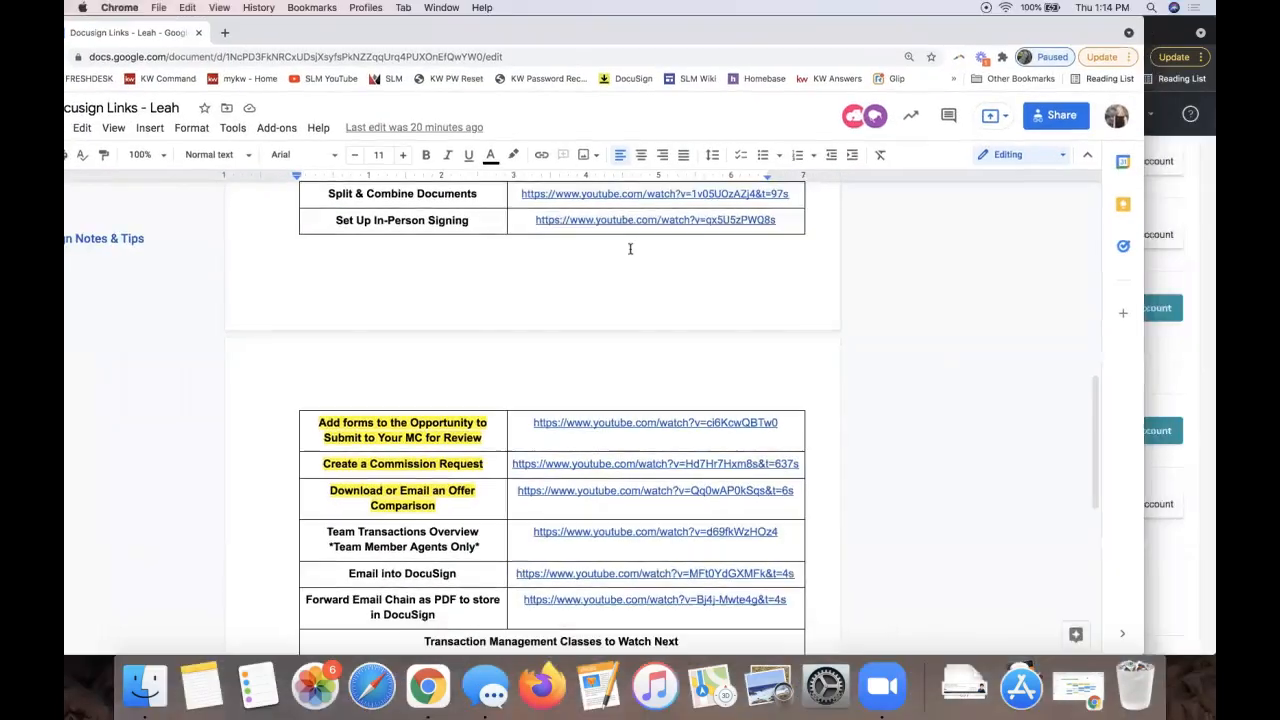
Step: Maximize the Google Docs window and delete the old 10/7 date from the DocuSign 101 line
scroll(631, 248, up, 10)
drag(866, 36, 938, 36)
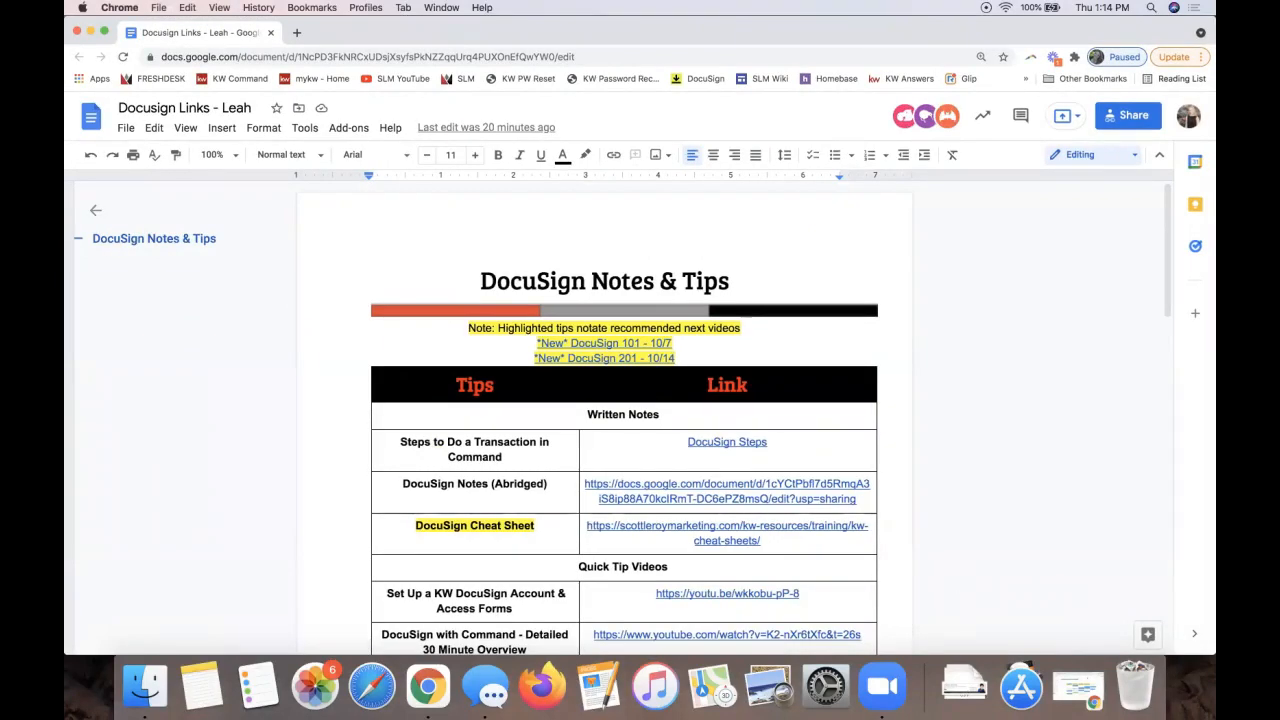
double_click(986, 34)
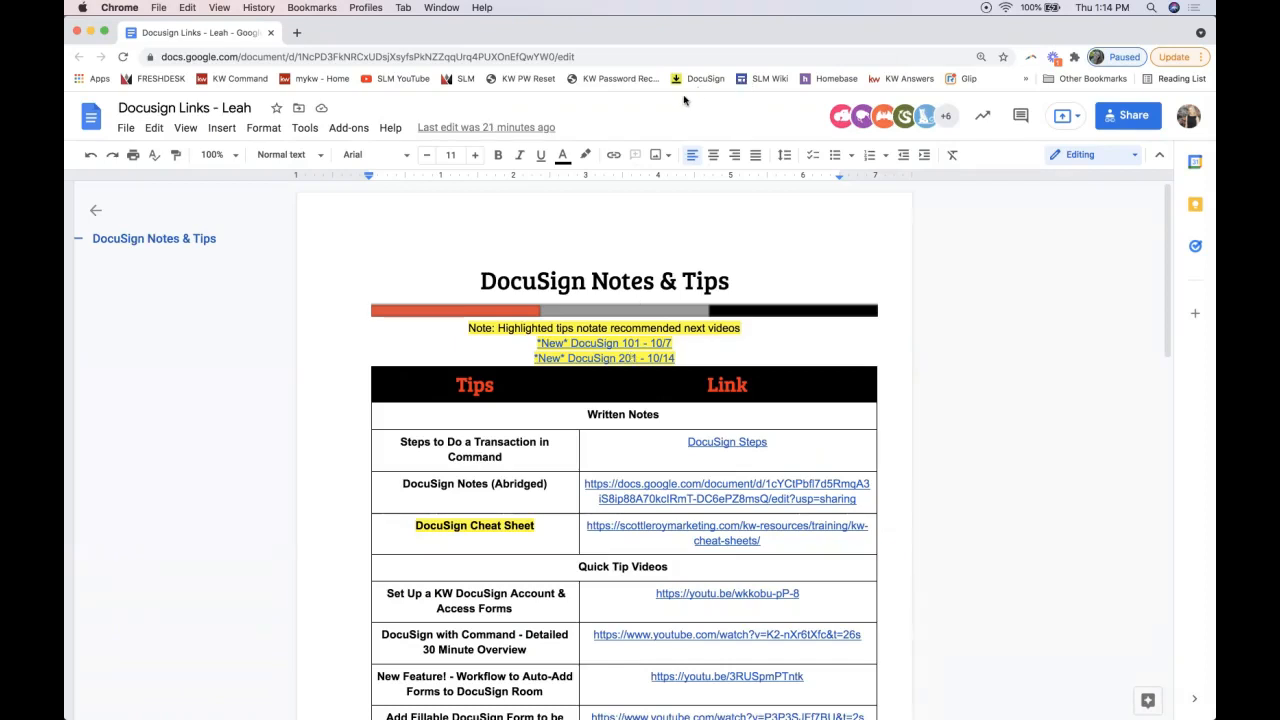
click(625, 330)
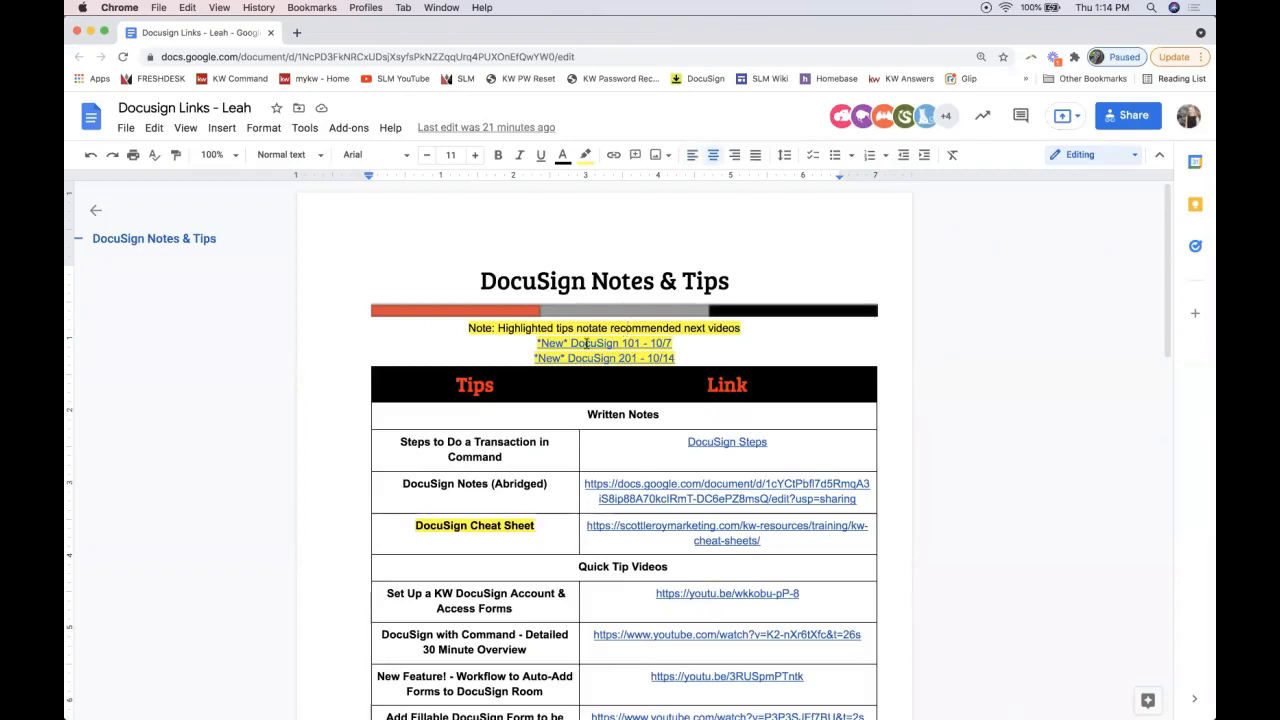
click(590, 343)
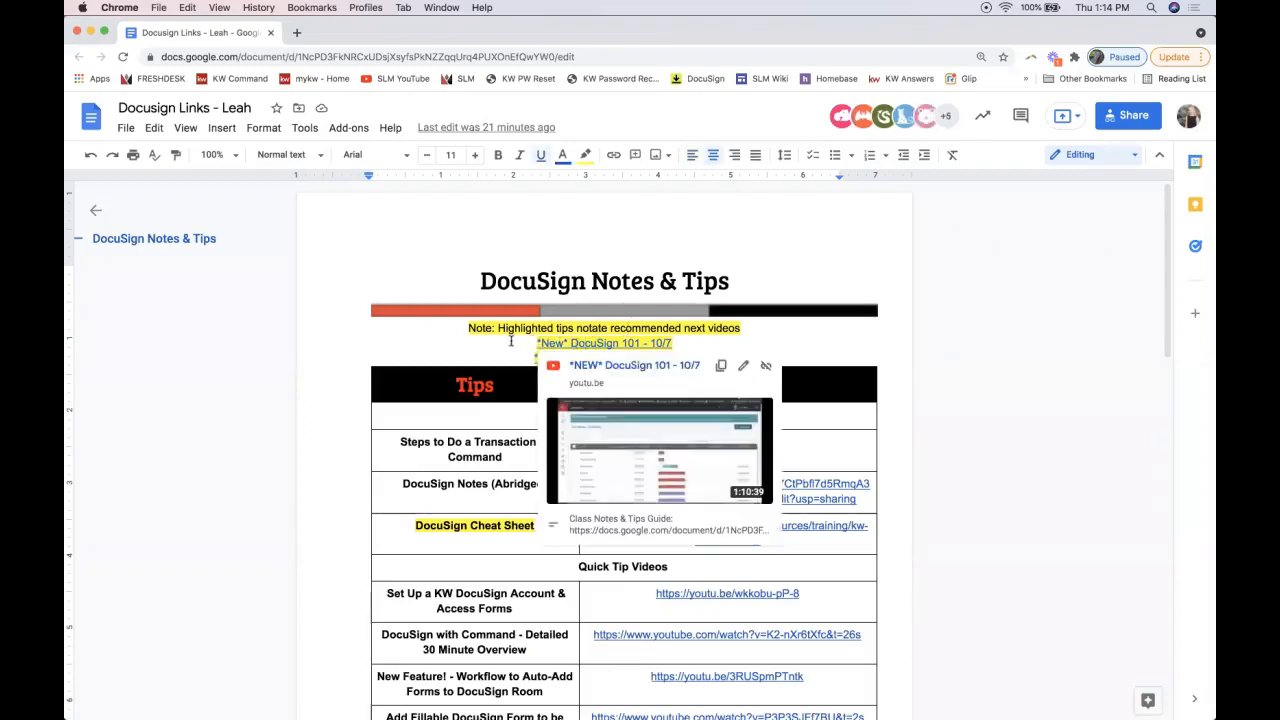
click(509, 332)
click(668, 343)
drag(671, 343, 653, 343)
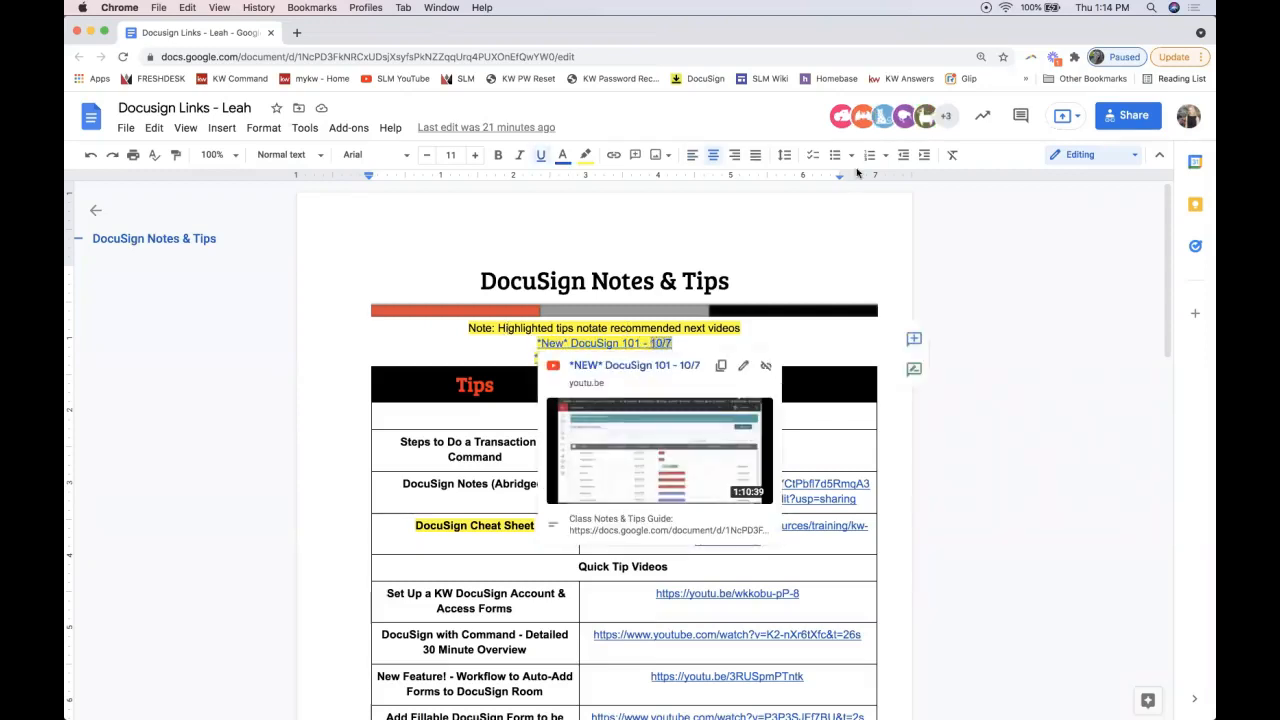
click(1080, 7)
click(686, 341)
click(692, 344)
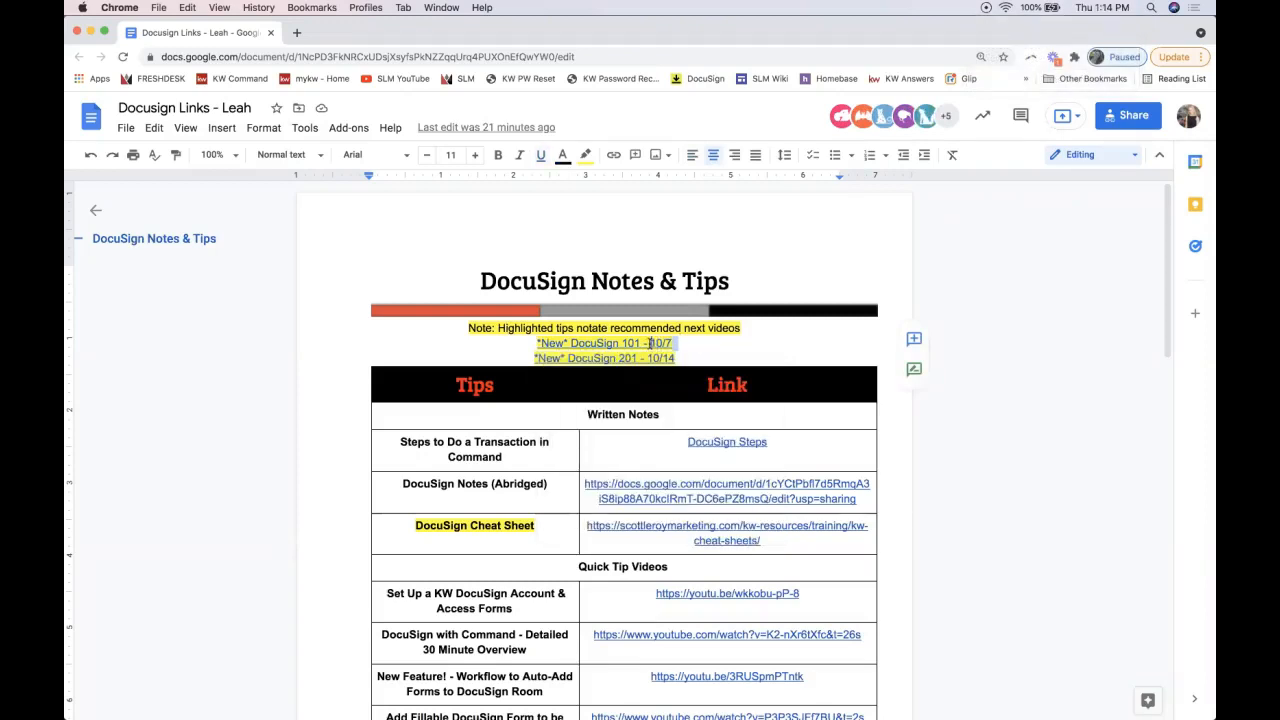
key(Delete)
Step: Enter '11/4 Update to Come!' on the DocuSign 101 line and keep it centred
text(11/)
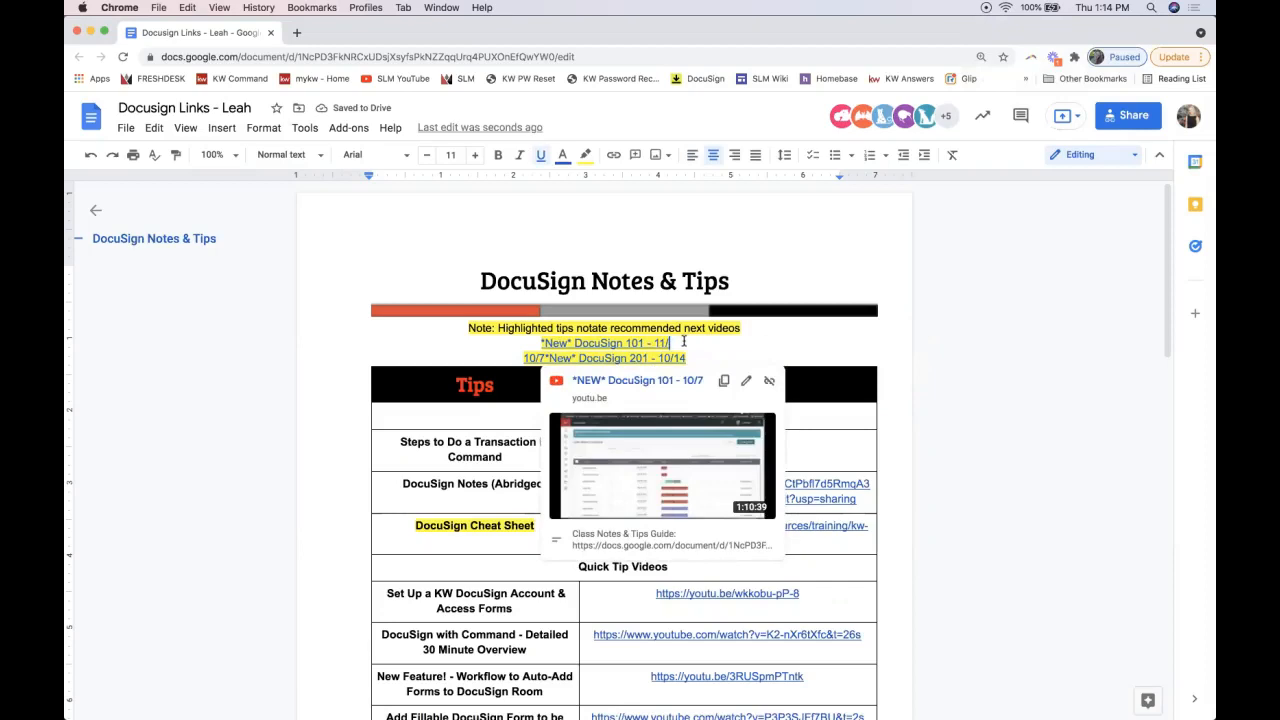
text(4 Update to Come!)
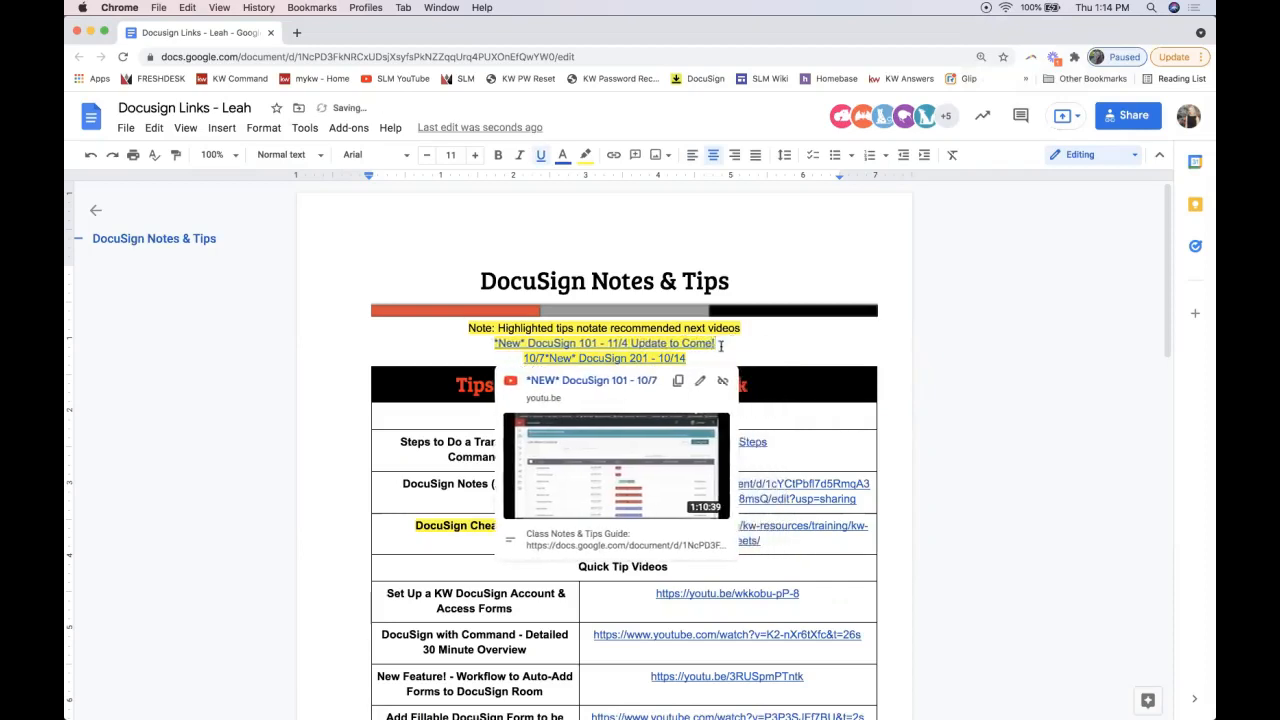
drag(716, 344, 488, 343)
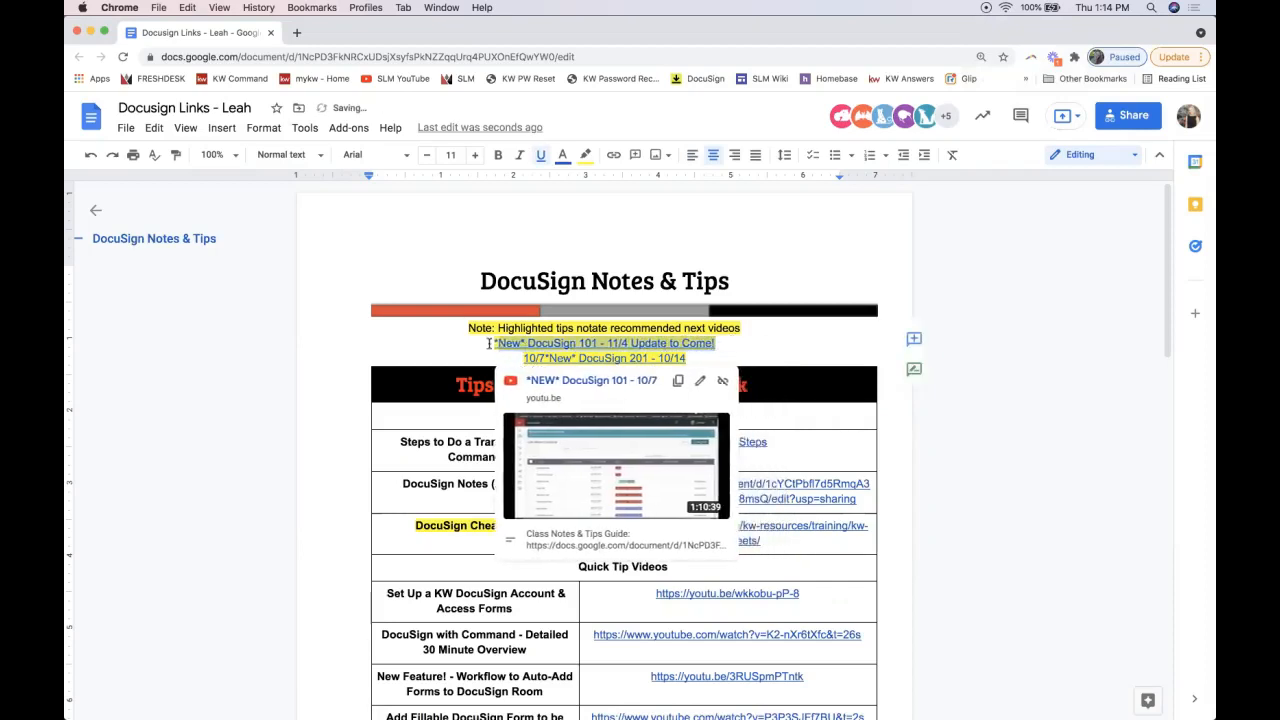
key(super+shift+l)
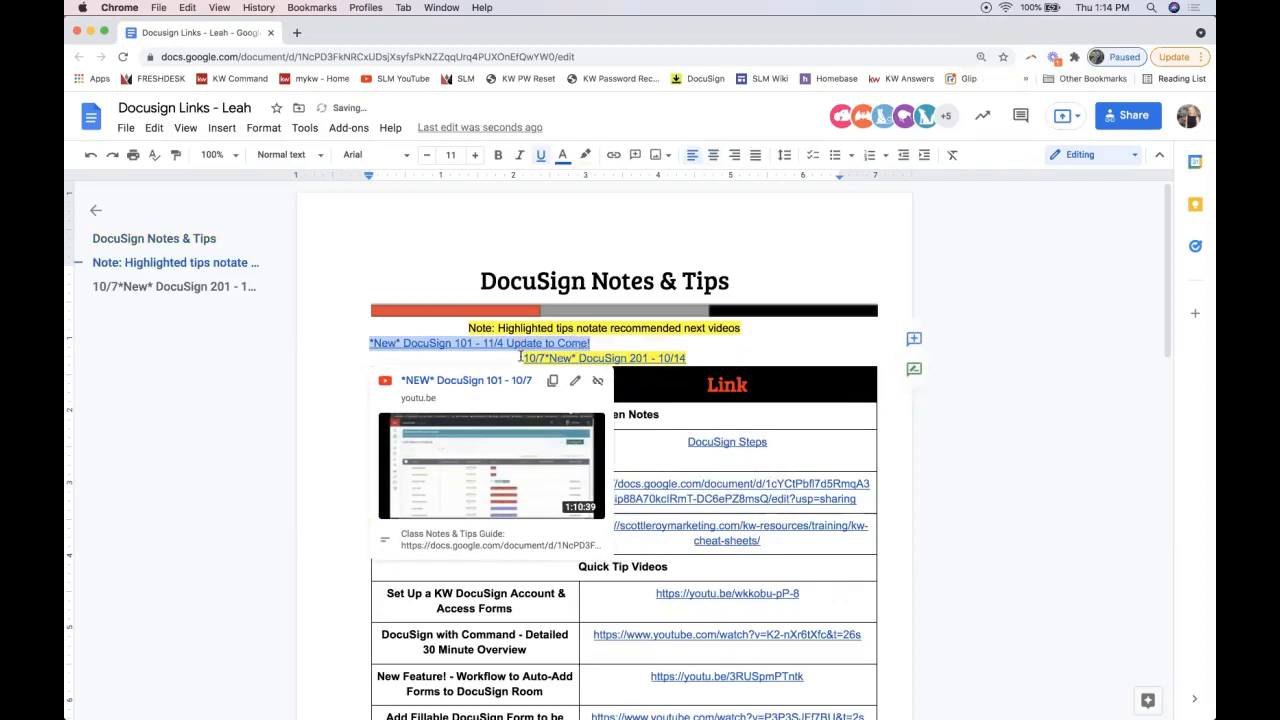
click(713, 155)
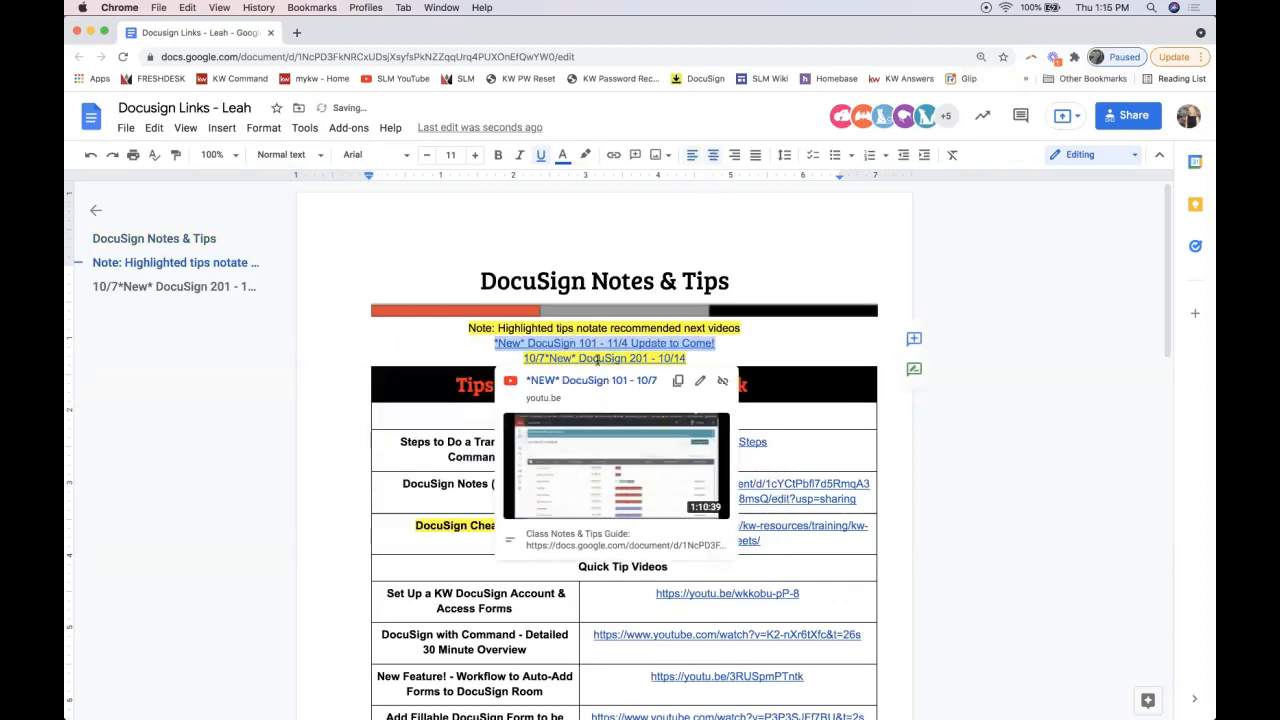
click(749, 346)
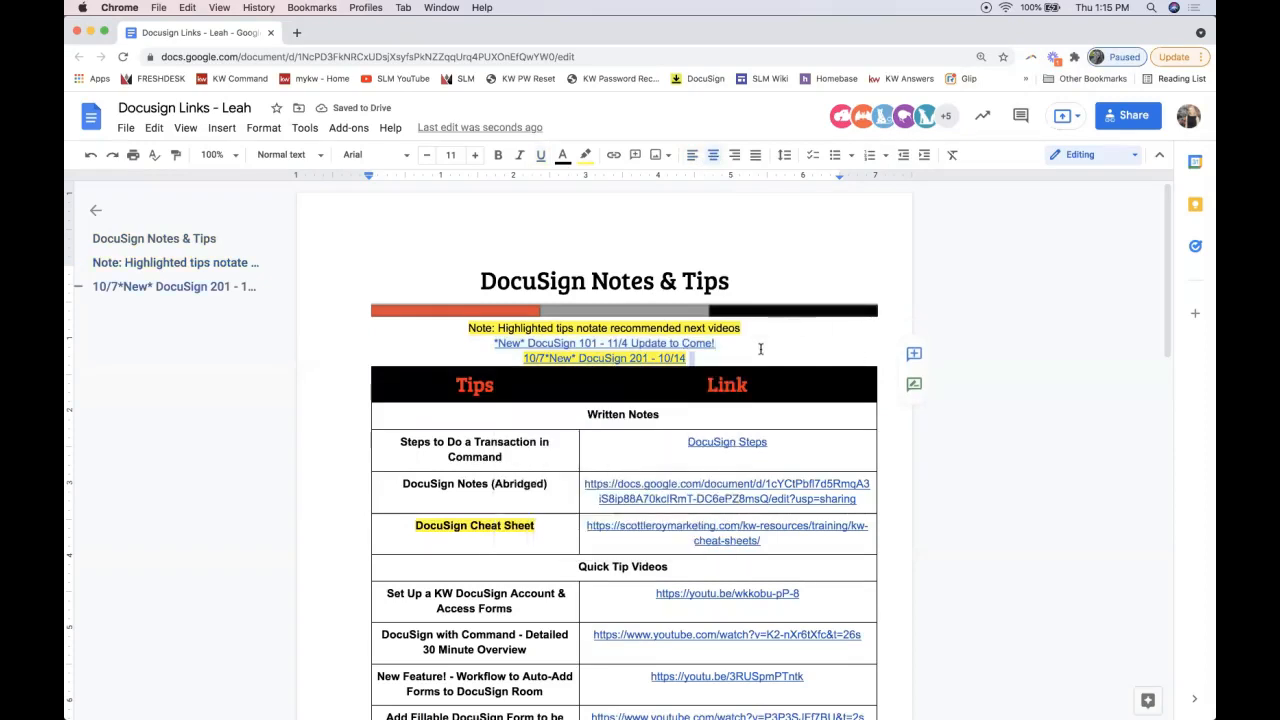
Step: Preview the DocuSign Steps link further down the notes
scroll(760, 348, down, 2)
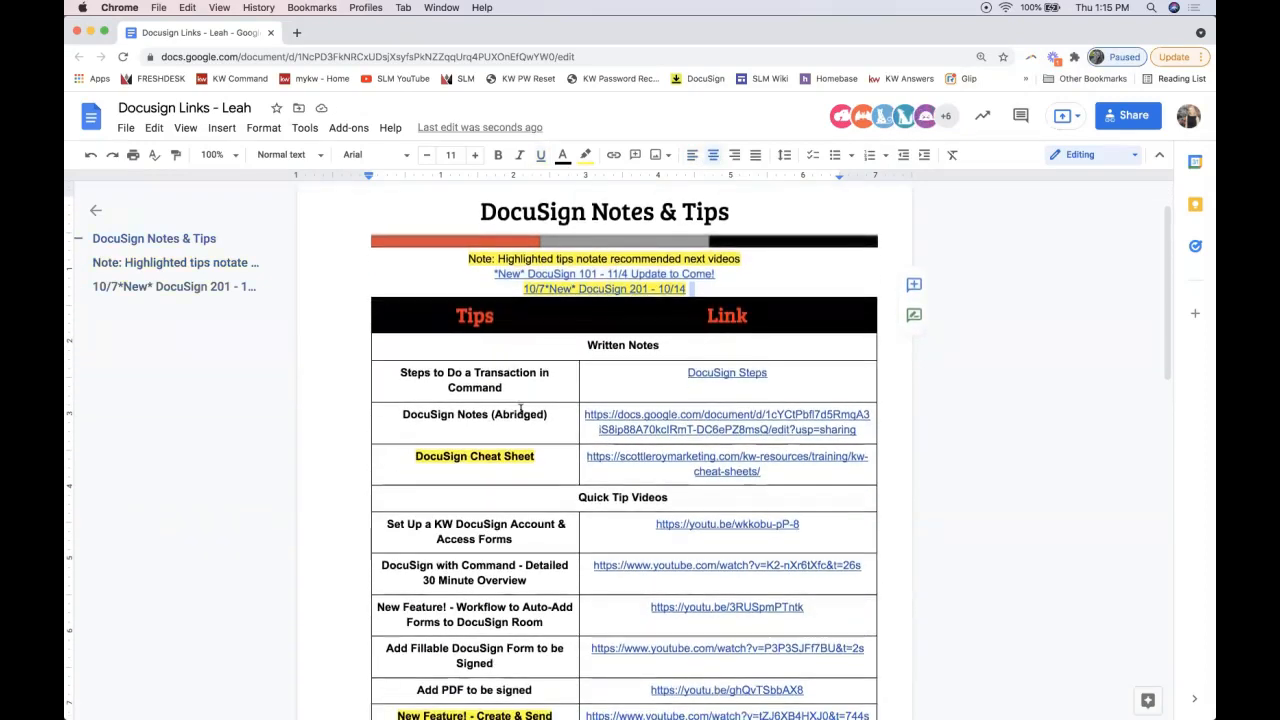
scroll(744, 408, down, 1)
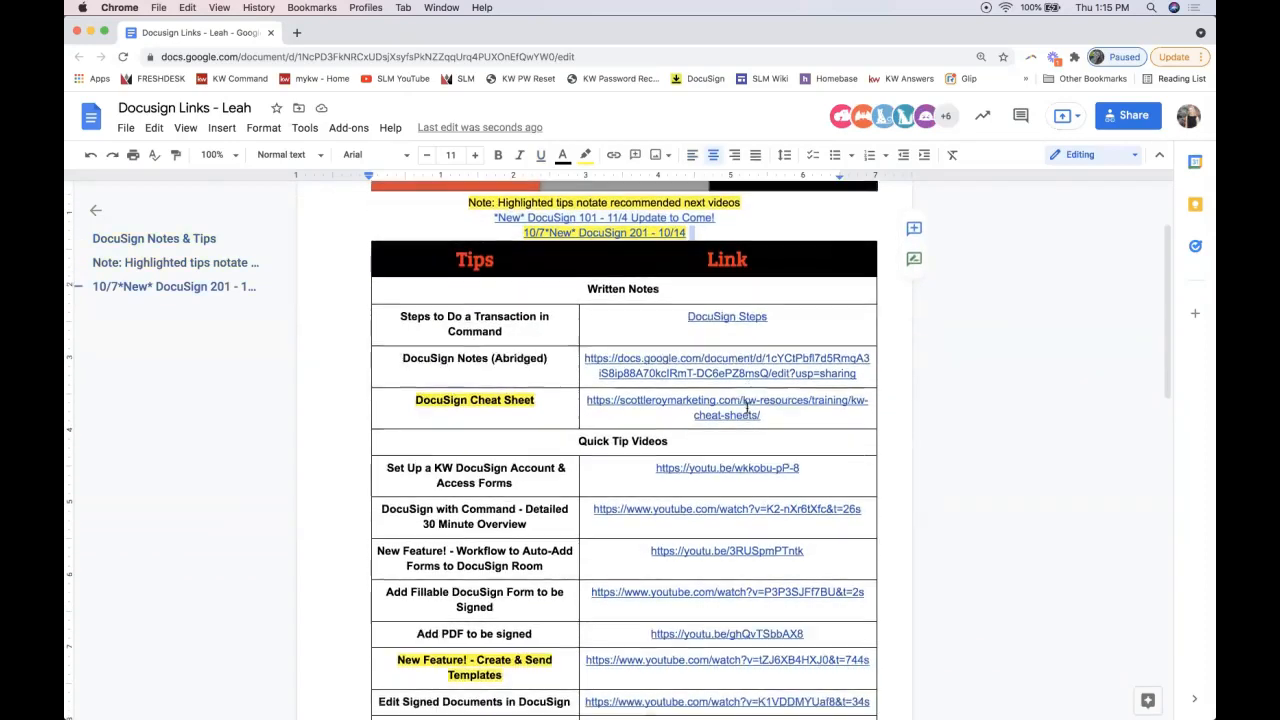
click(713, 317)
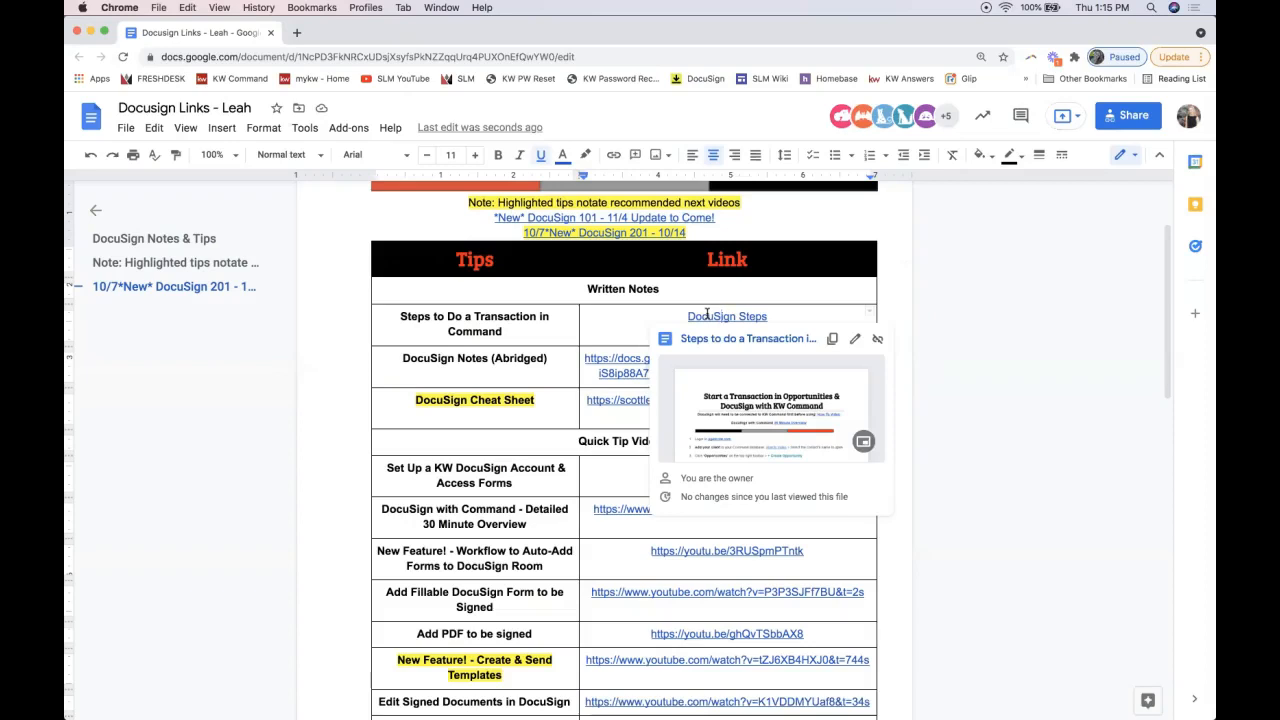
Step: Open the linked 'Steps to do a Transaction in Command' document in a new tab
click(463, 320)
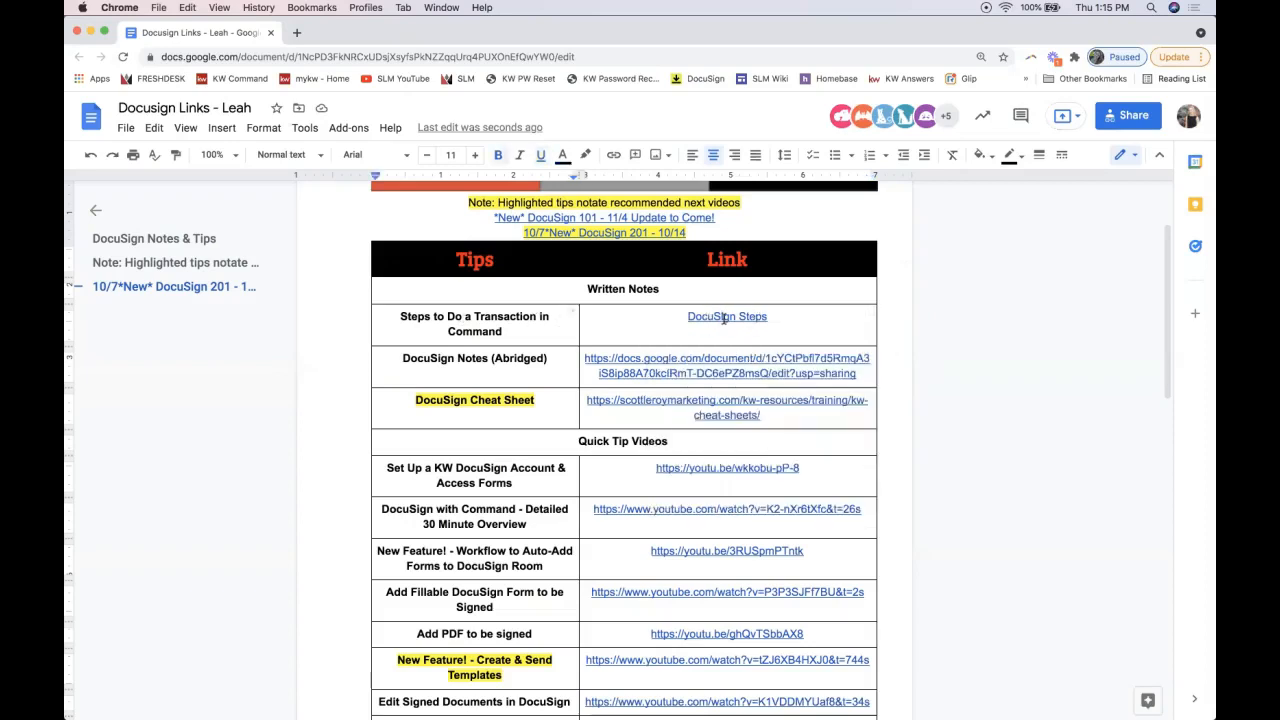
click(725, 317)
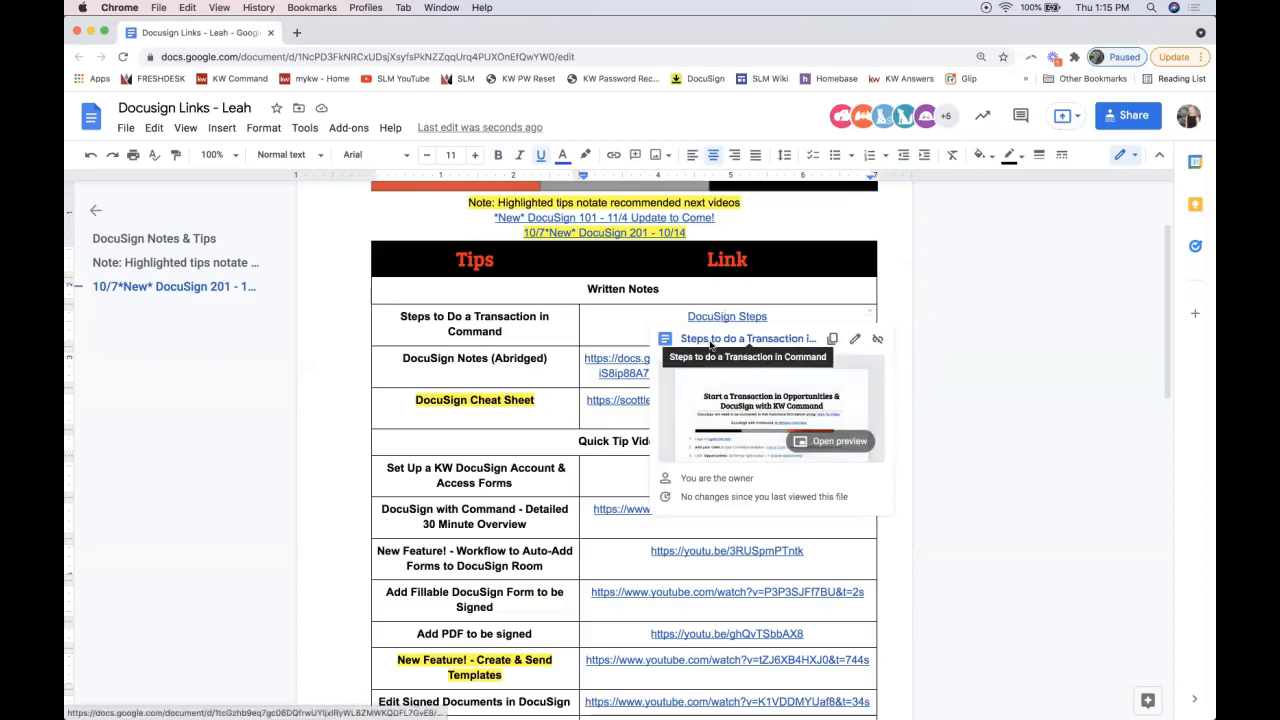
click(710, 340)
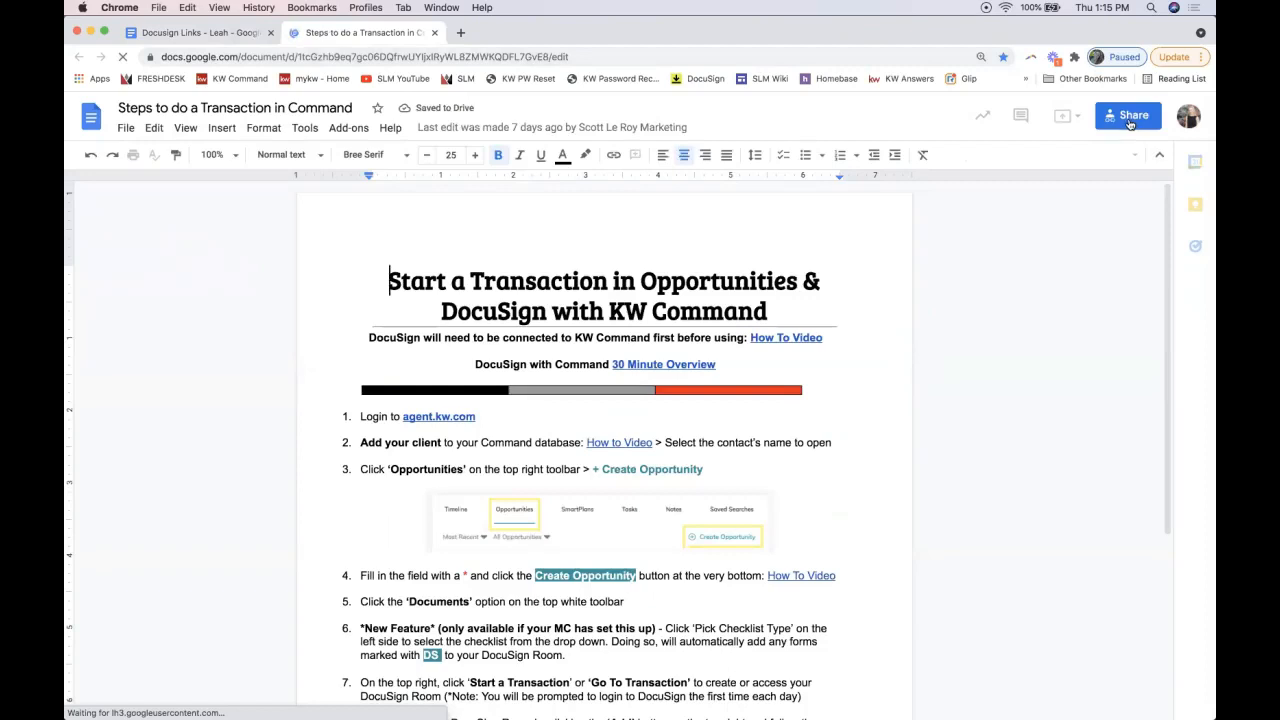
Step: Copy the guide's share link and scroll through its numbered steps
click(1129, 121)
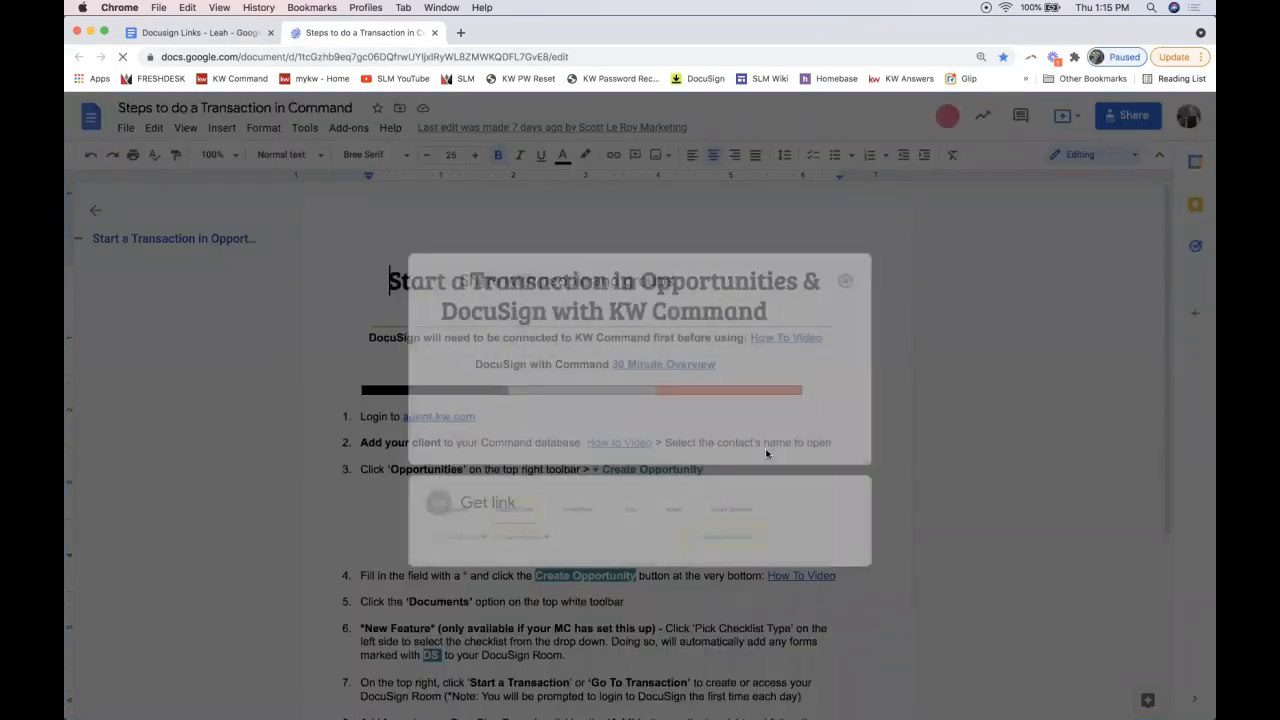
click(937, 488)
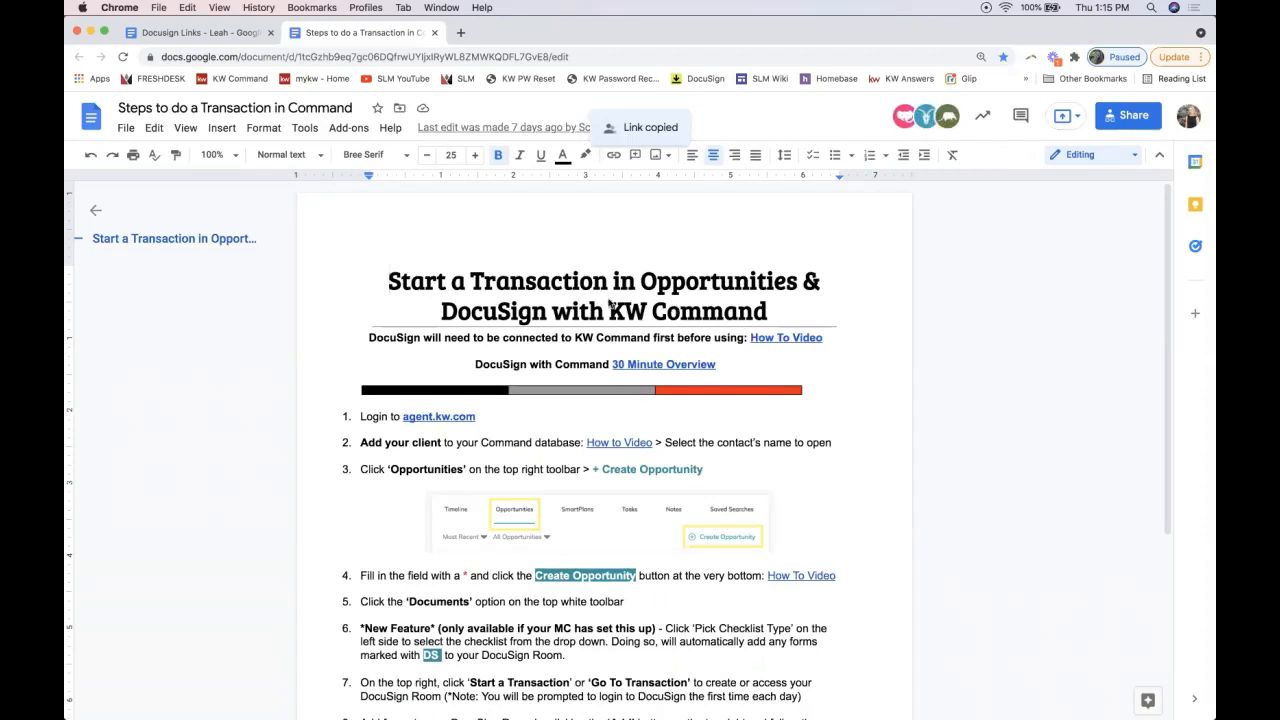
scroll(610, 305, down, 1)
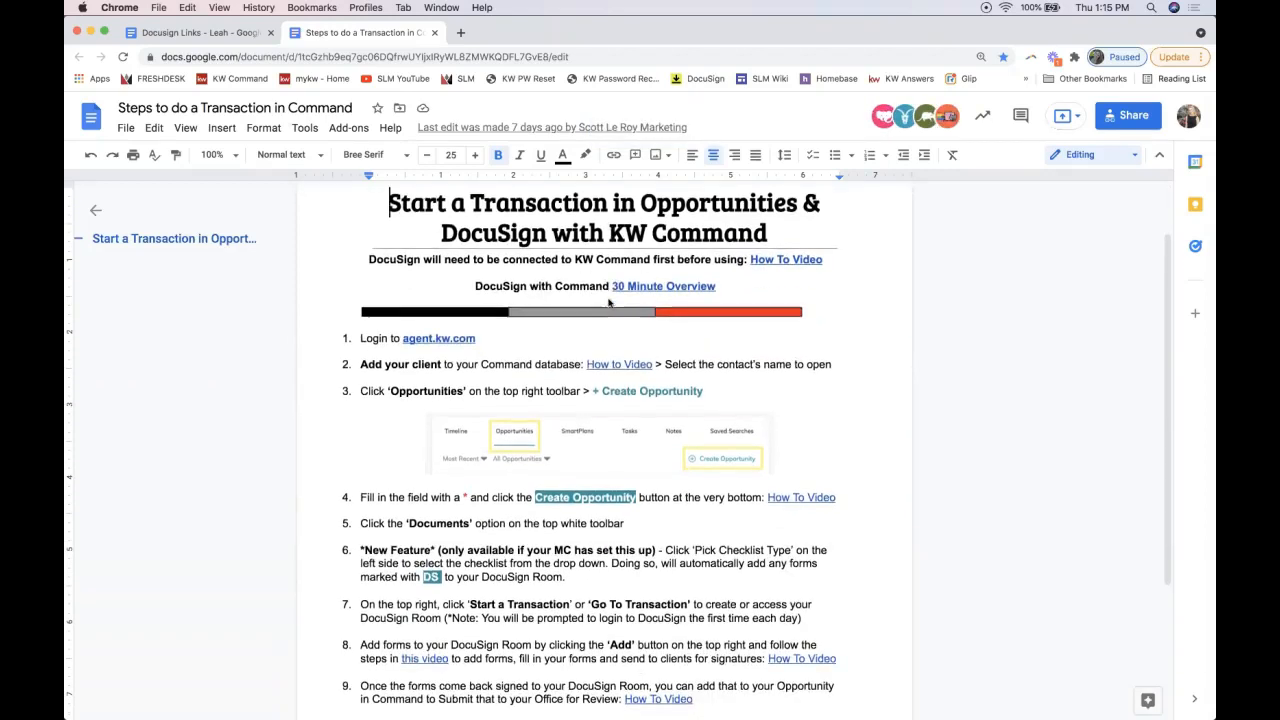
scroll(362, 345, down, 2)
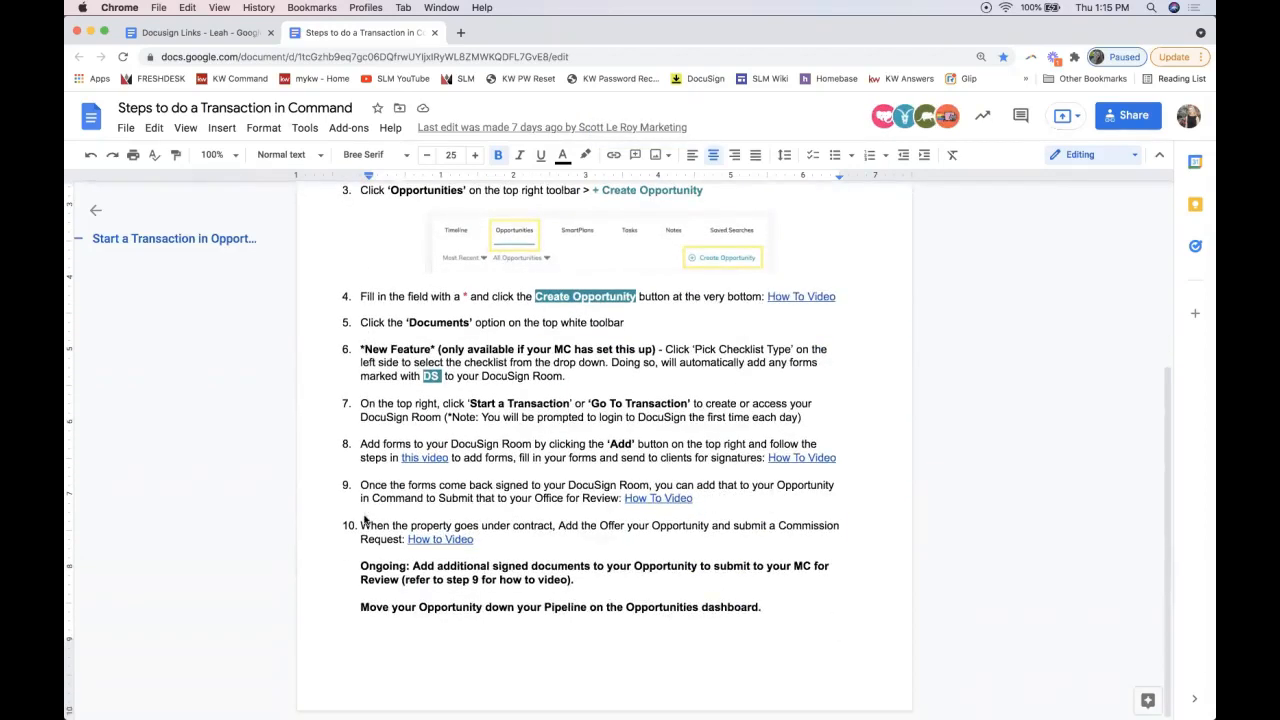
scroll(366, 515, up, 3)
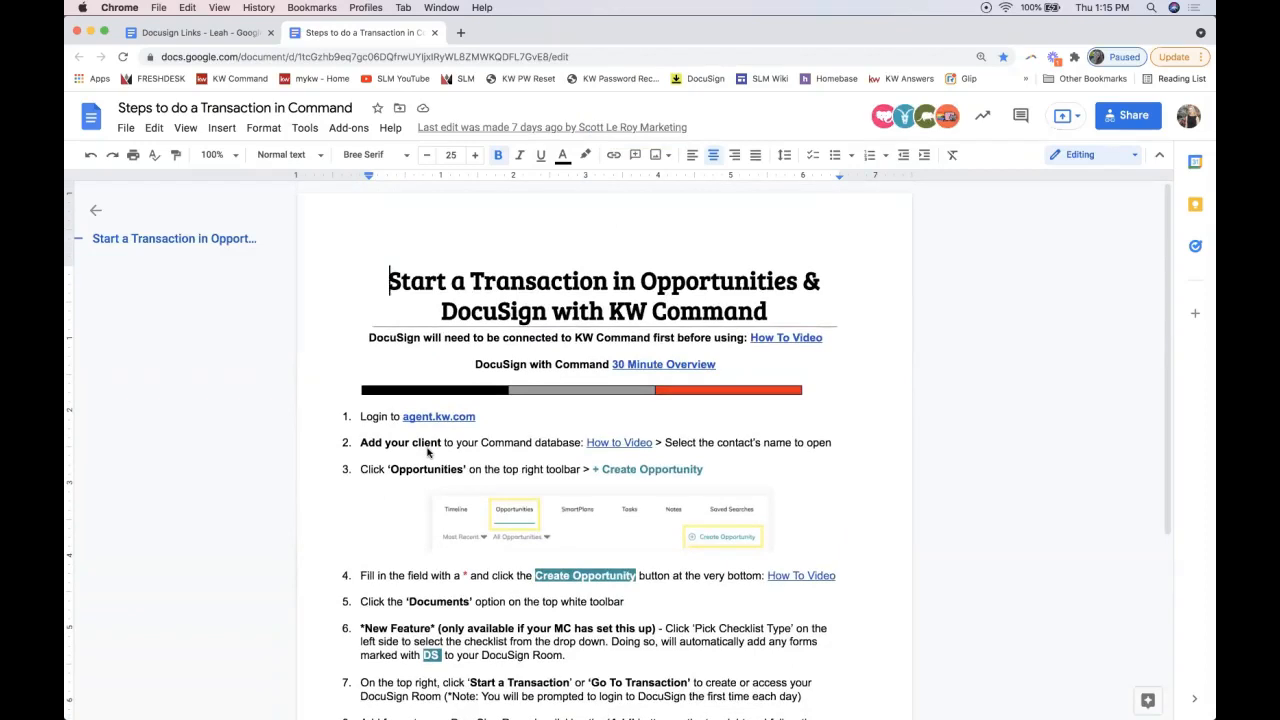
scroll(422, 503, down, 2)
scroll(492, 648, down, 2)
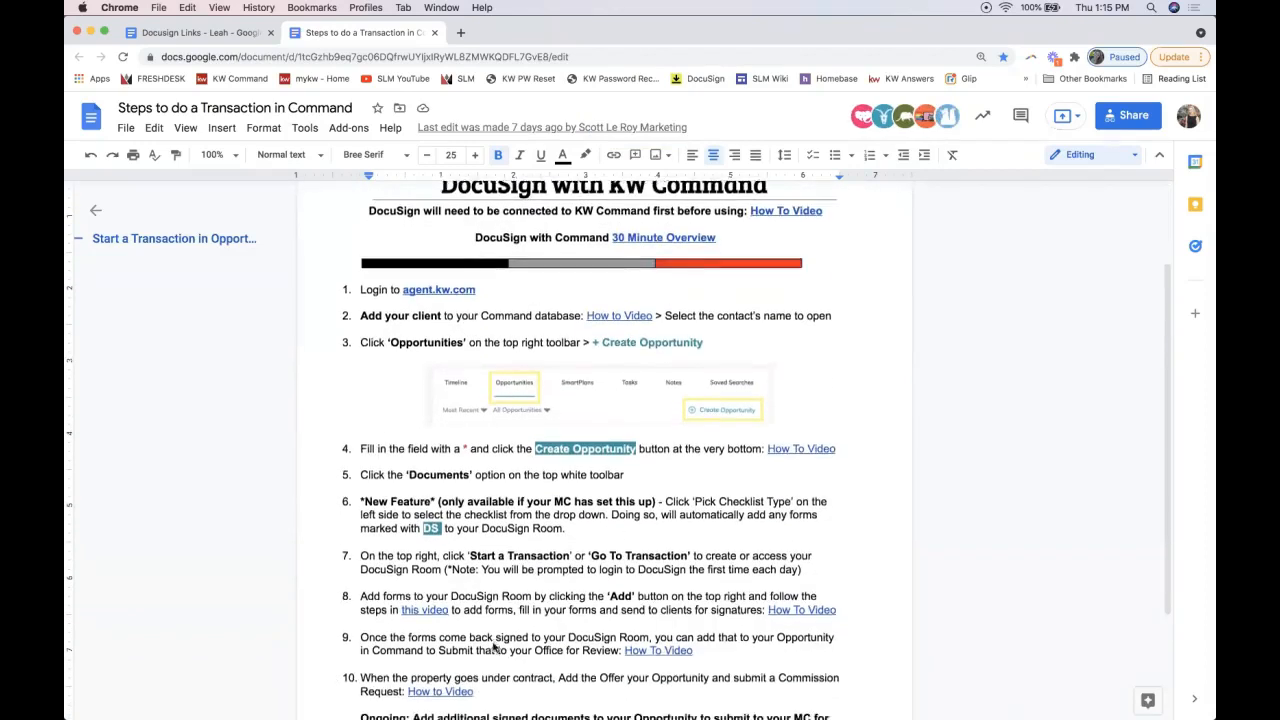
scroll(490, 640, up, 3)
scroll(489, 622, up, 1)
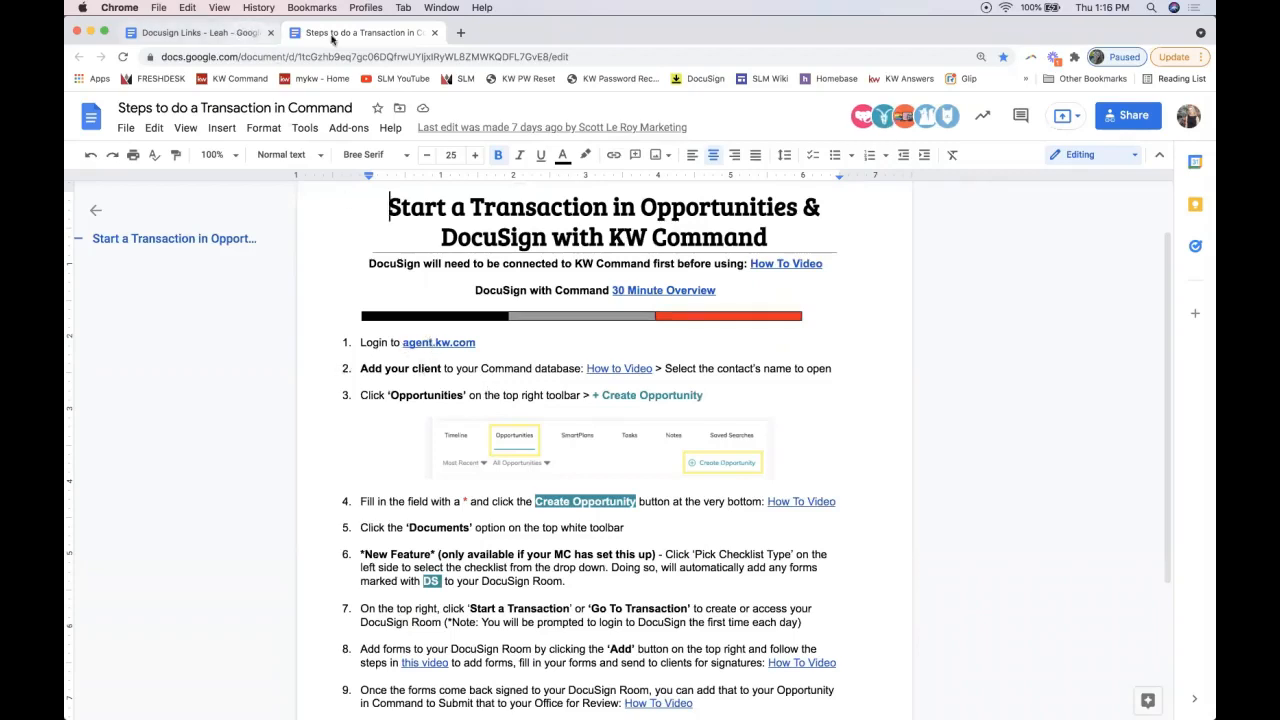
click(213, 33)
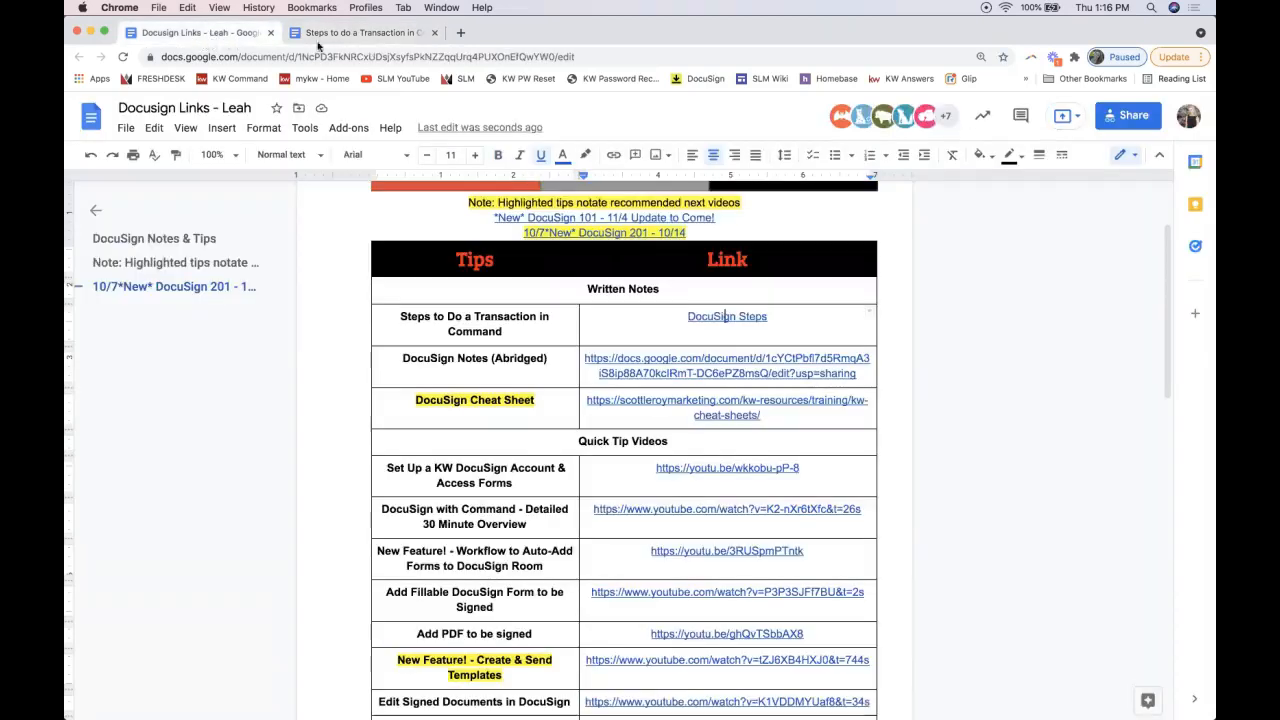
scroll(553, 368, down, 2)
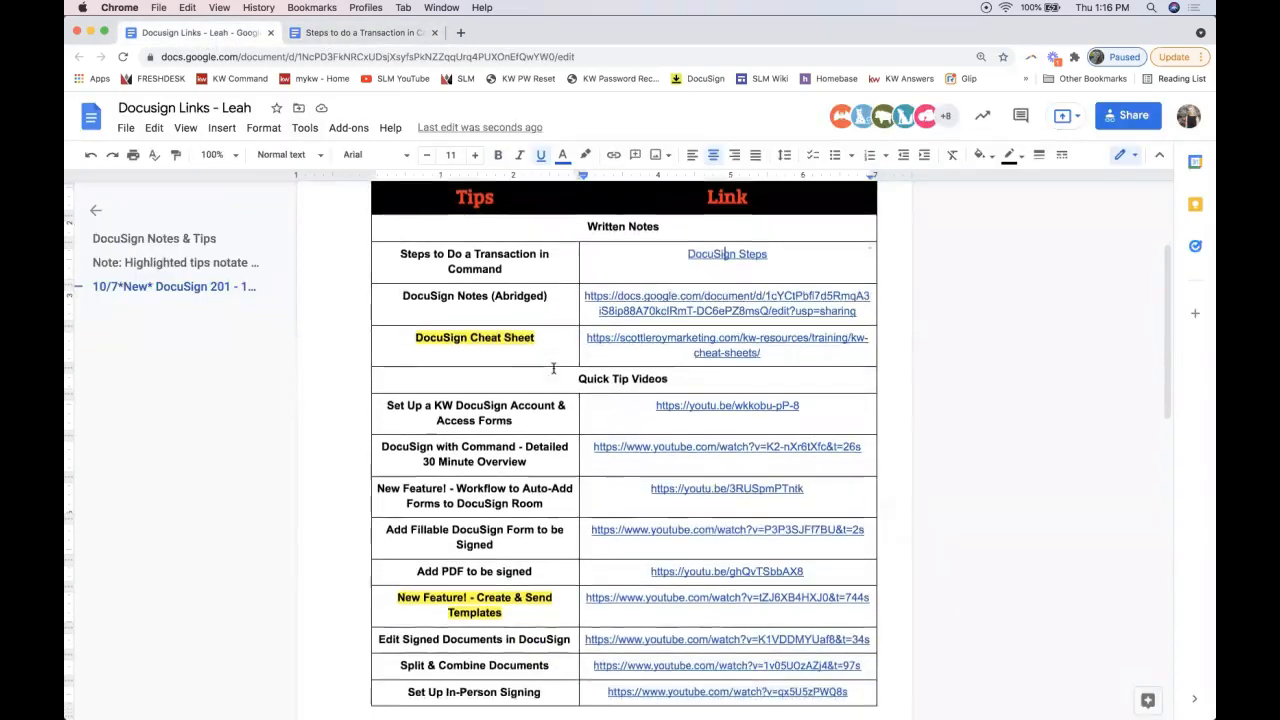
scroll(553, 368, up, 4)
scroll(553, 368, down, 5)
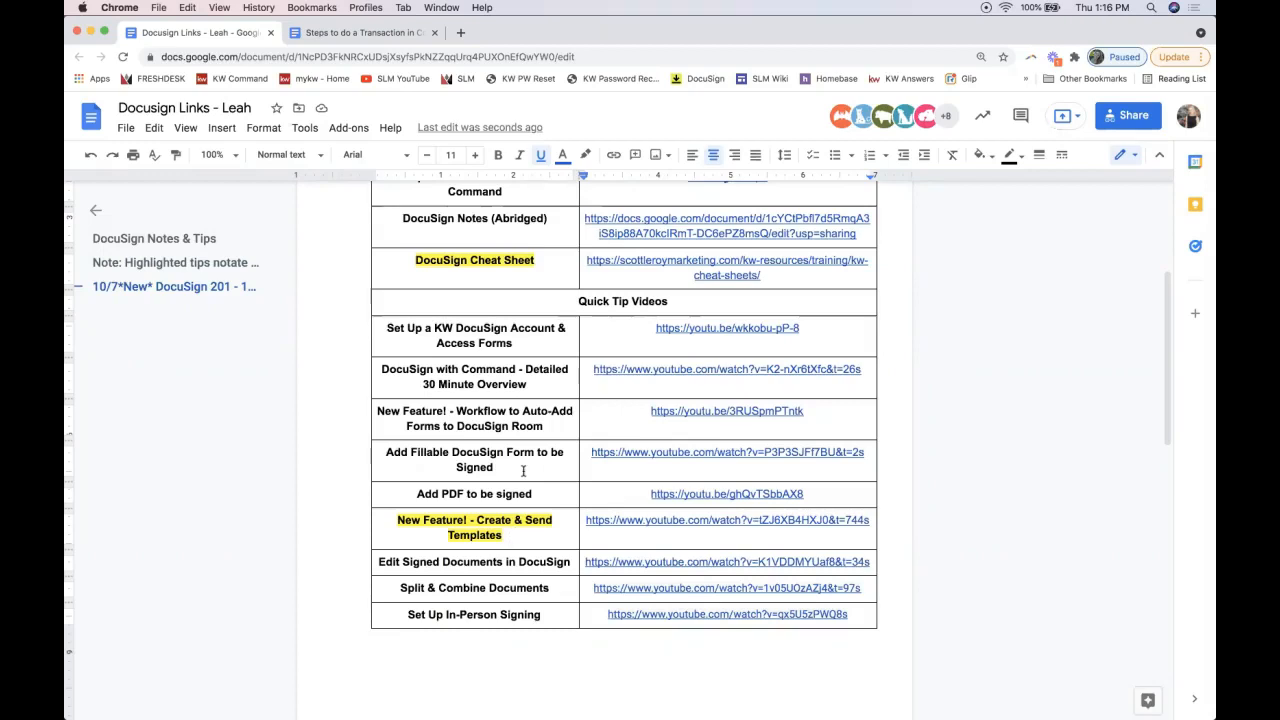
scroll(522, 470, down, 3)
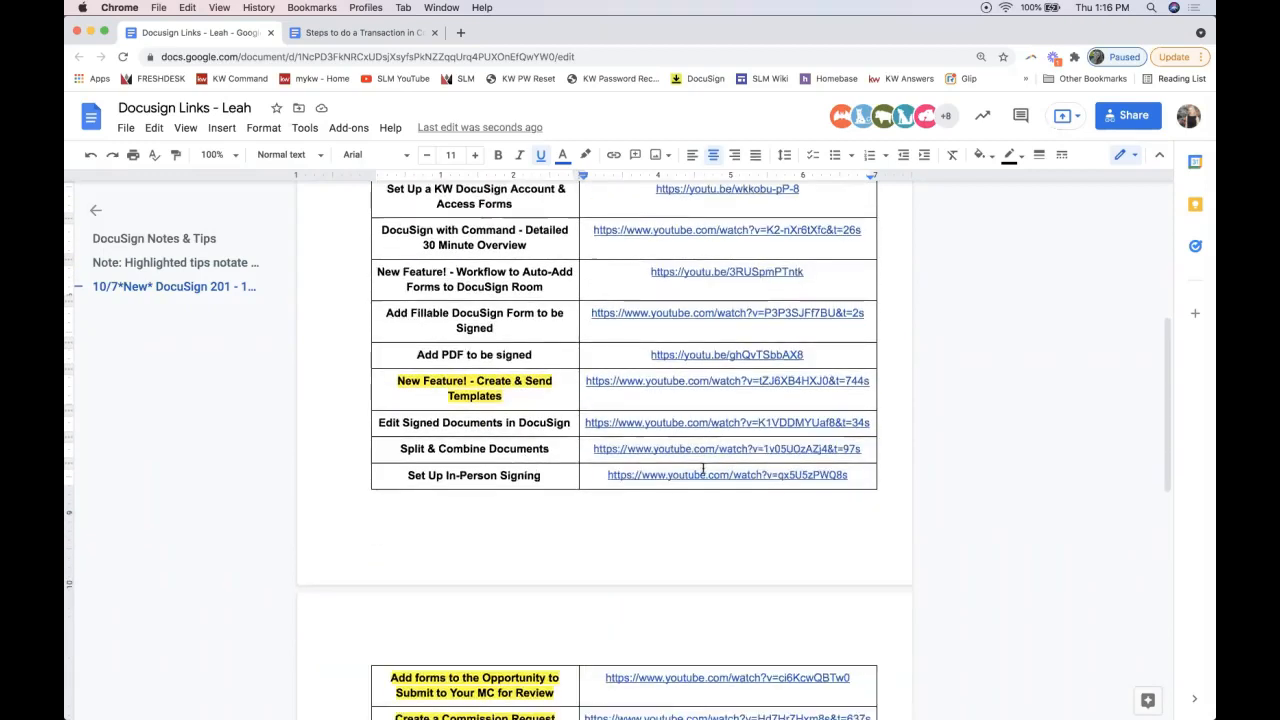
scroll(703, 470, down, 1)
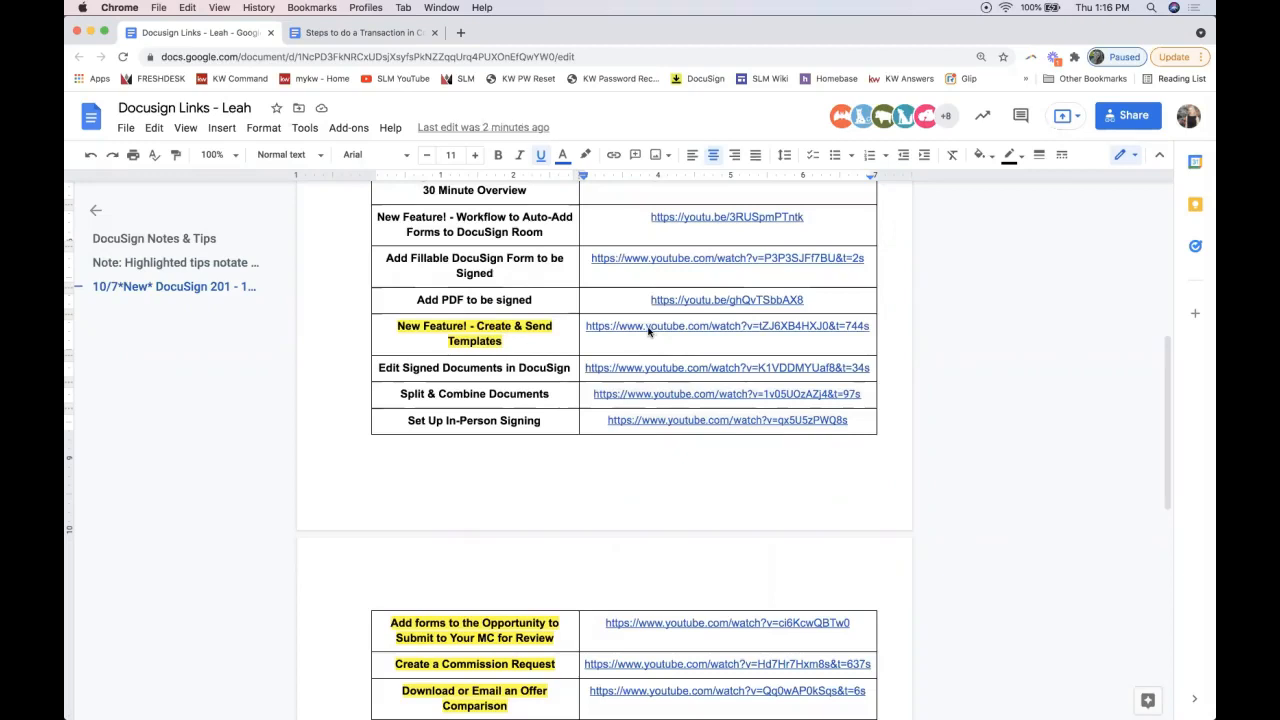
scroll(648, 332, down, 5)
scroll(648, 332, down, 1)
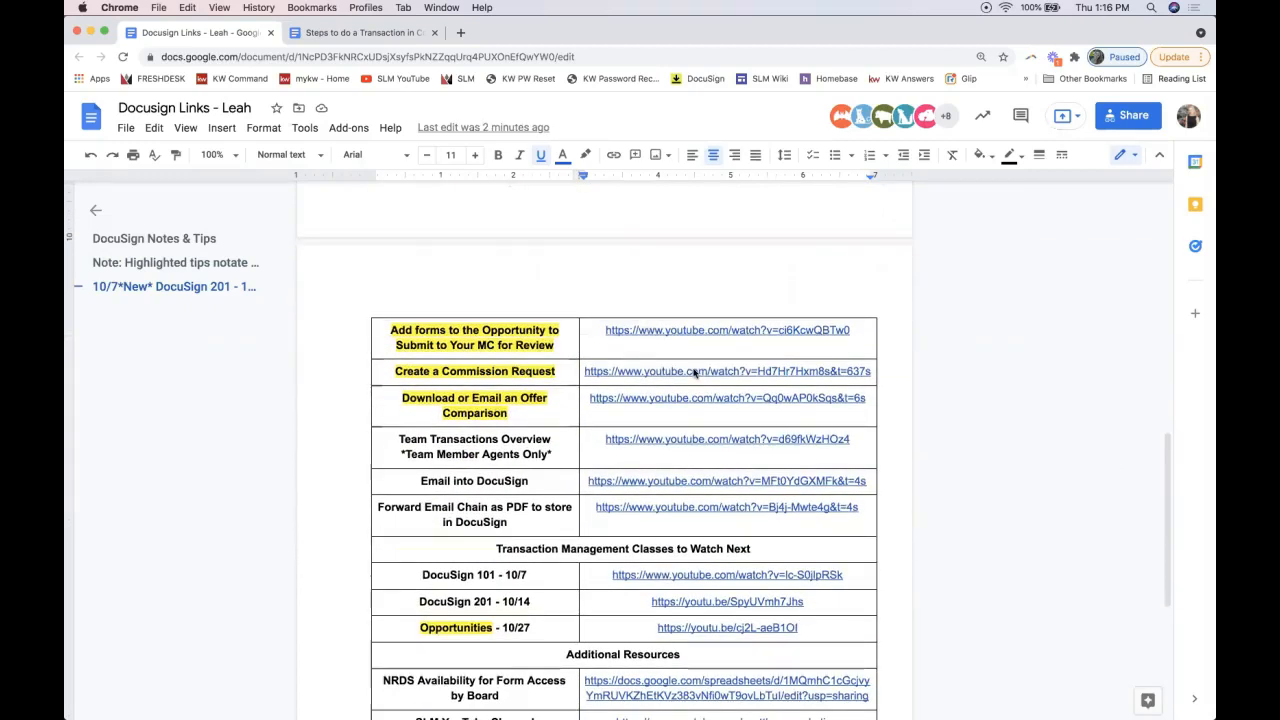
scroll(694, 373, down, 3)
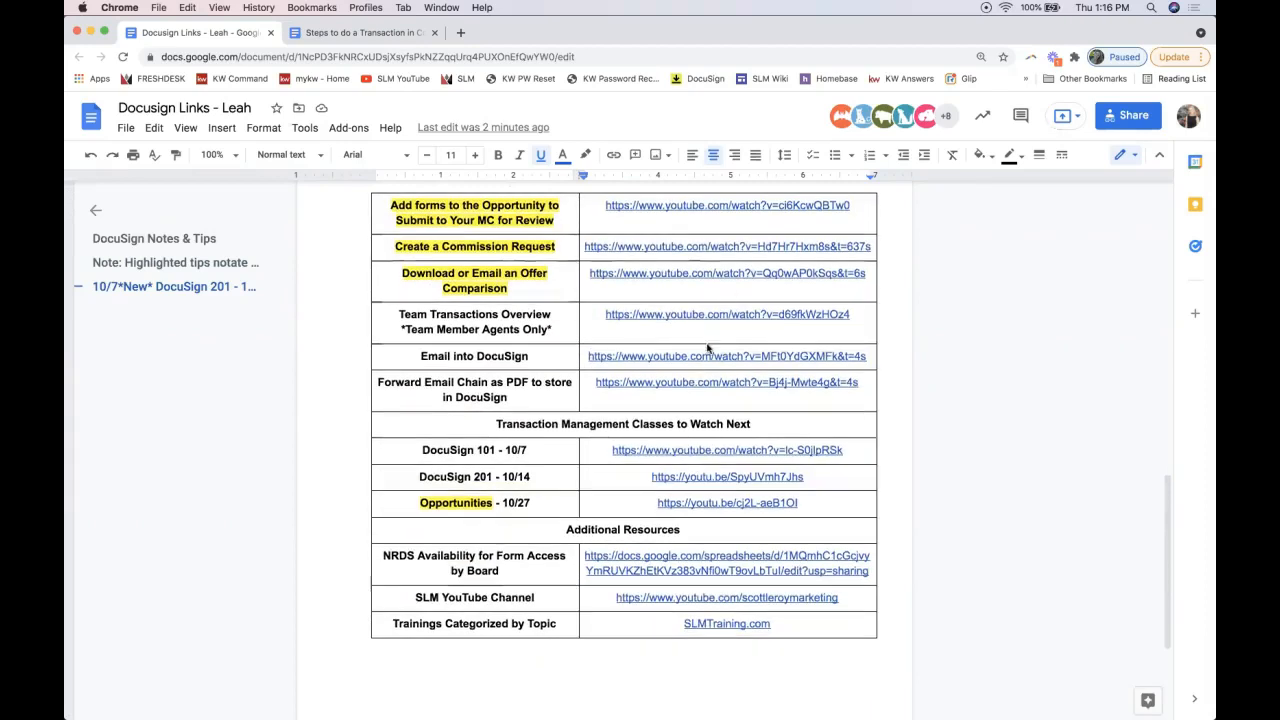
scroll(688, 298, up, 4)
scroll(688, 298, down, 4)
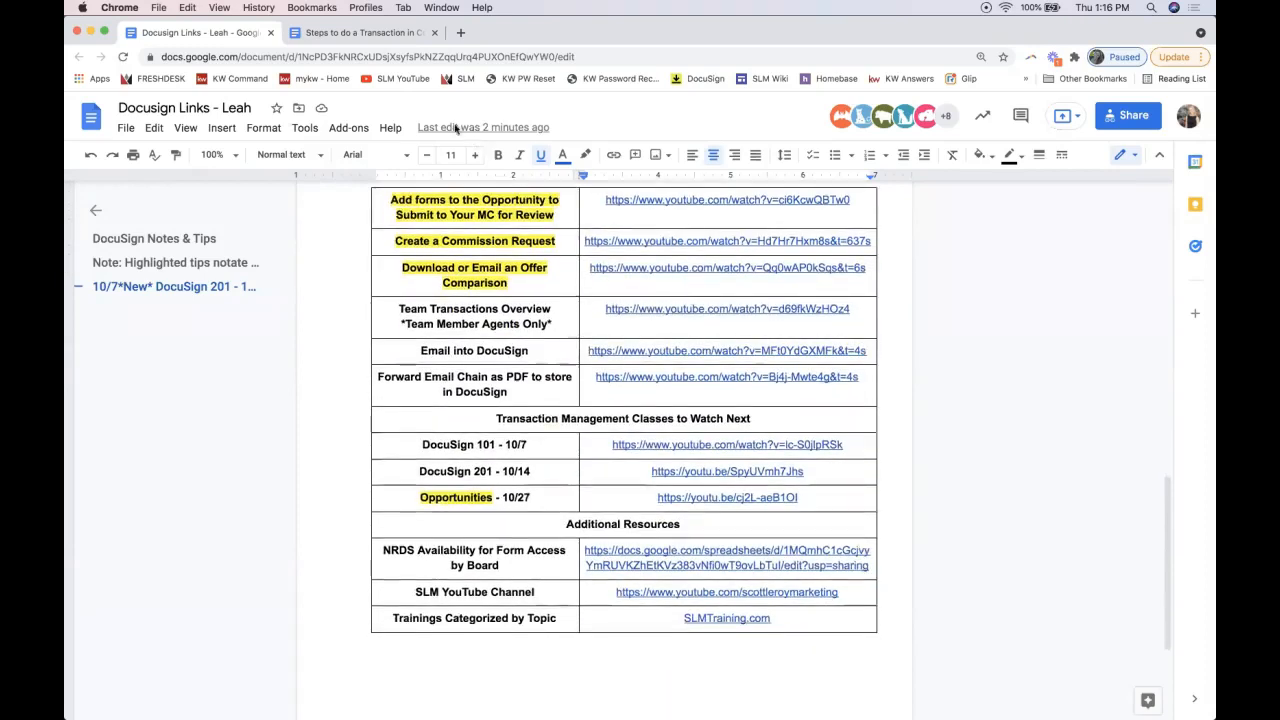
scroll(557, 313, up, 12)
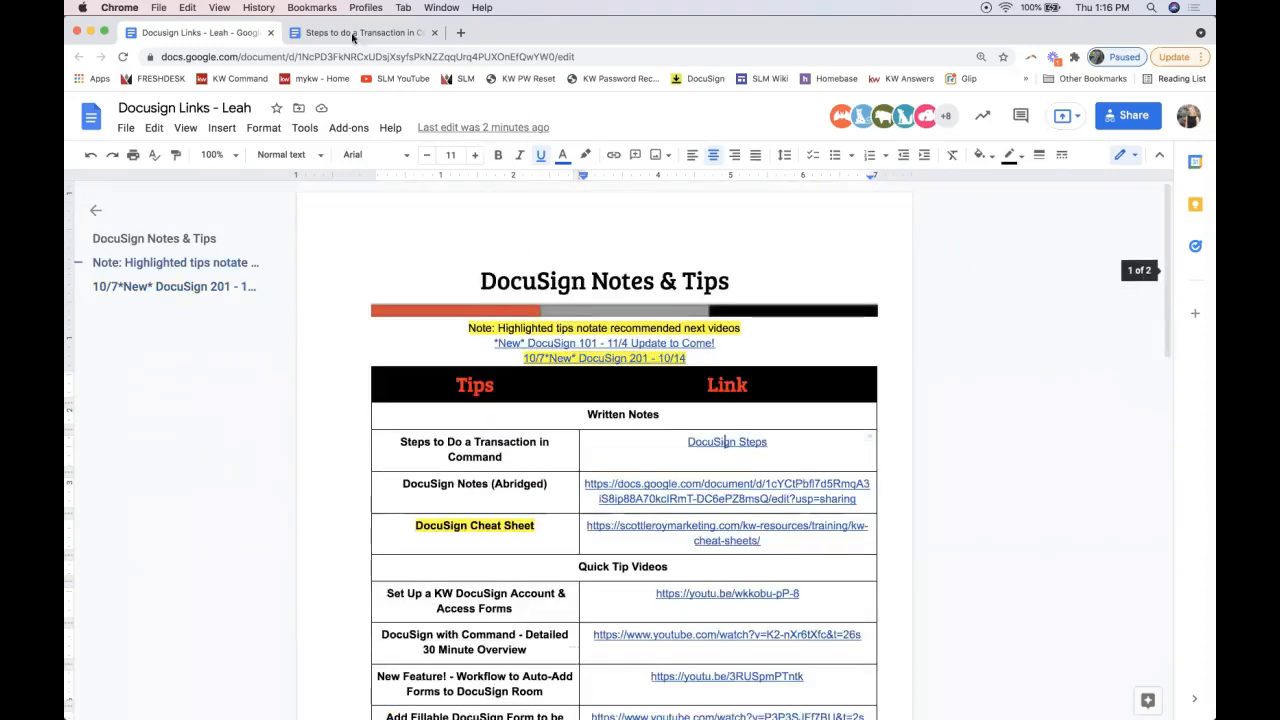
Step: View the Steps to do a Transaction in Command guide, then bring KW Command settings forward
click(717, 441)
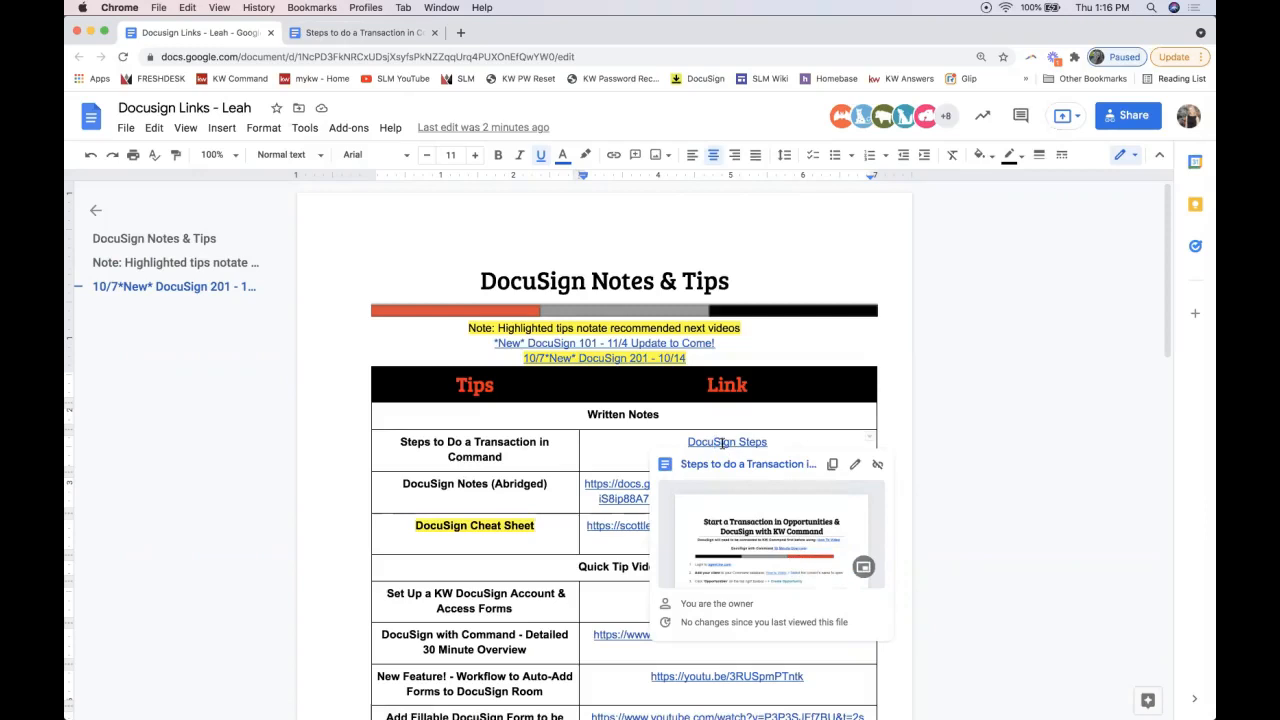
click(345, 32)
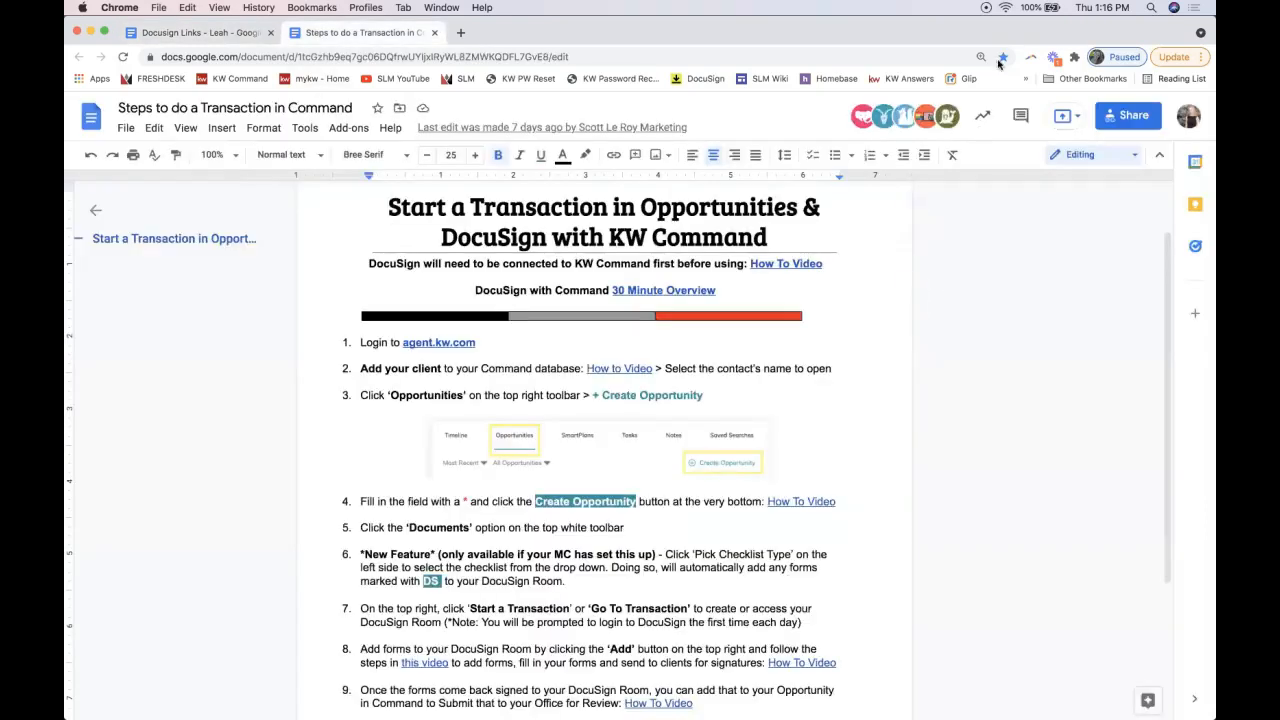
drag(992, 35, 1215, 35)
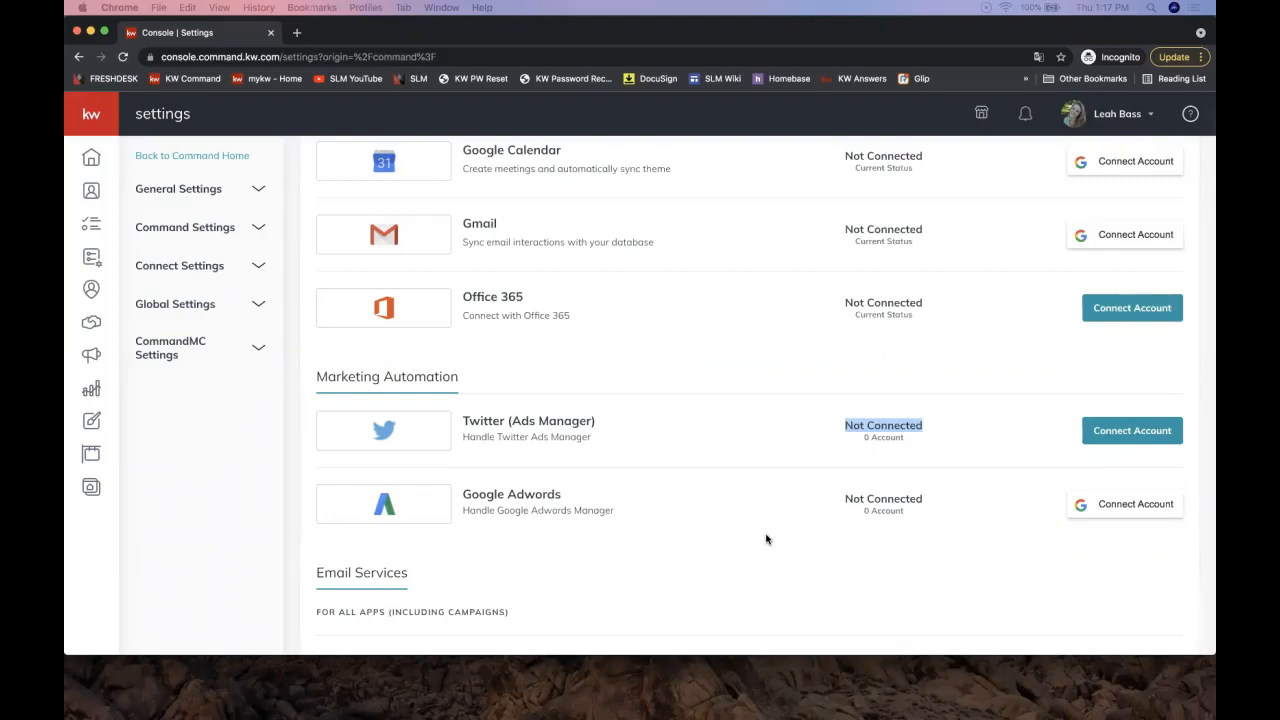
scroll(766, 539, up, 10)
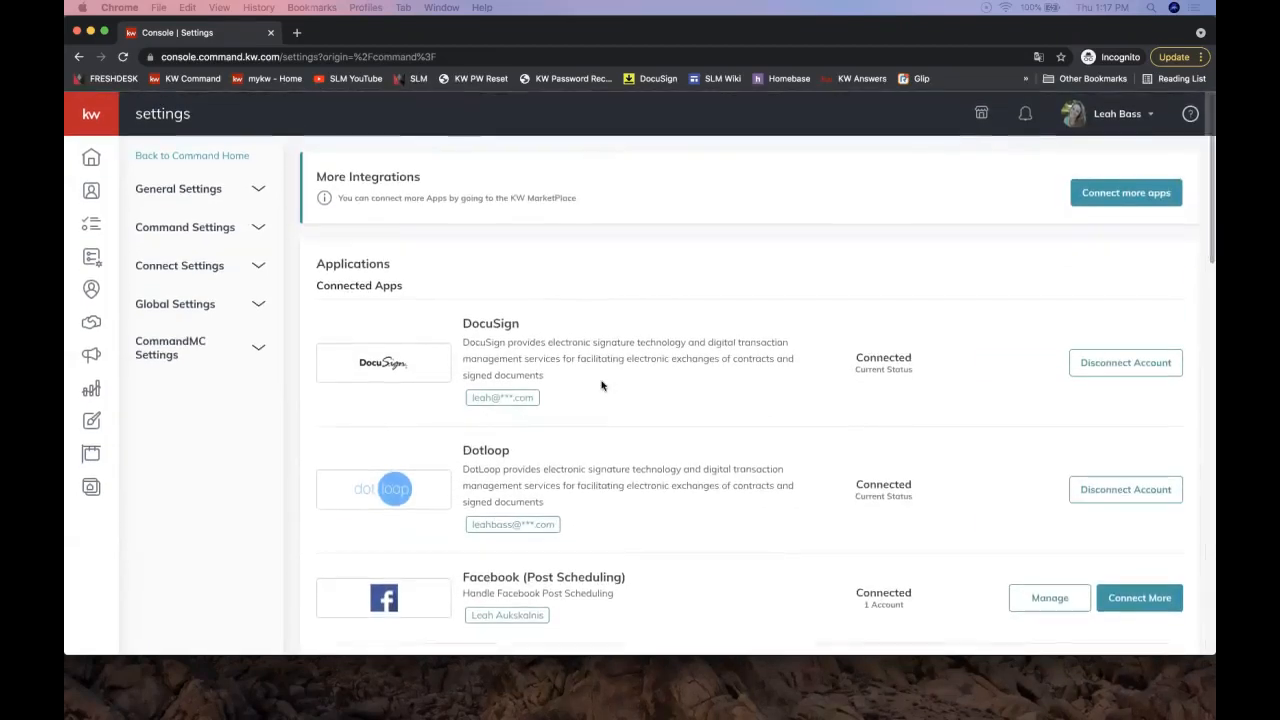
double_click(885, 358)
click(1101, 121)
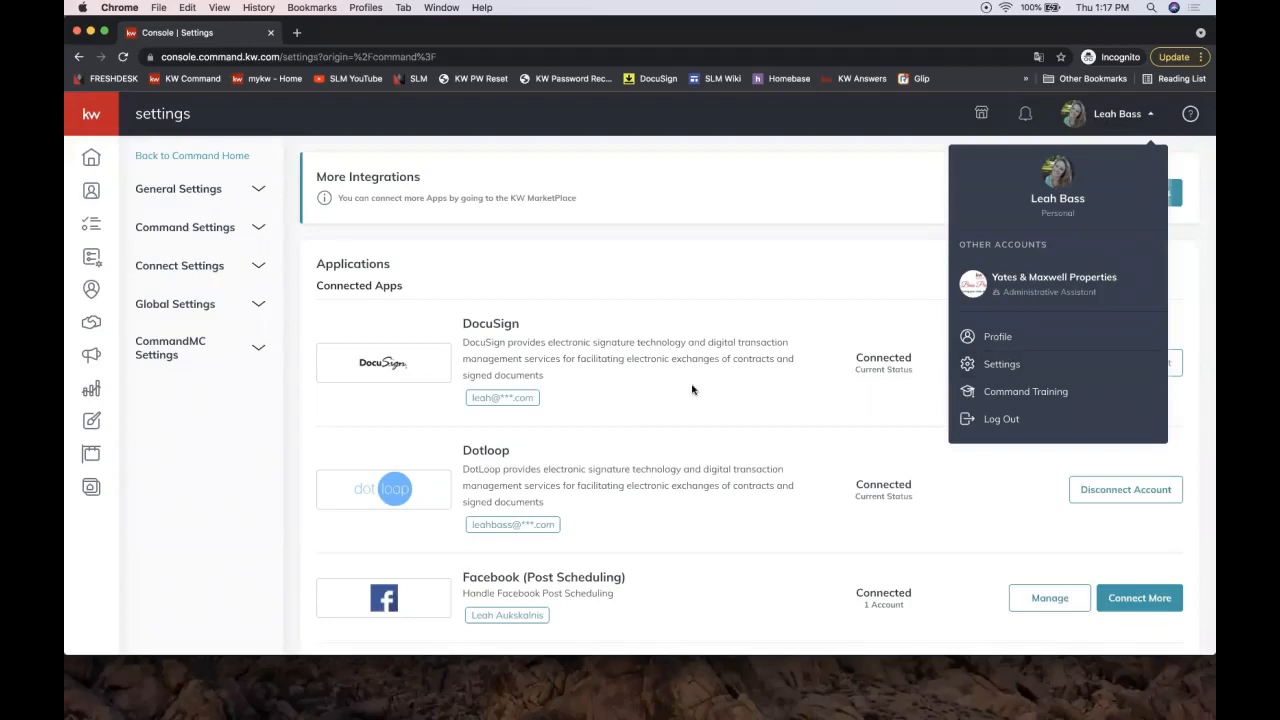
double_click(482, 330)
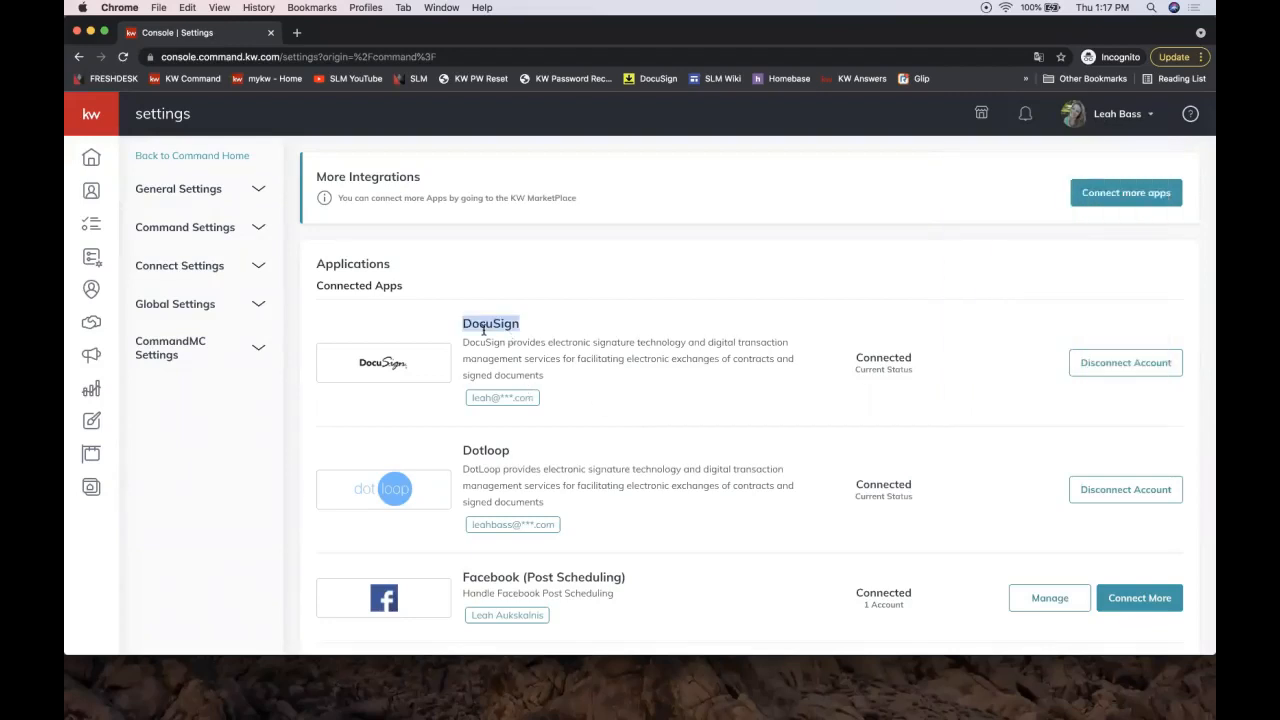
double_click(873, 357)
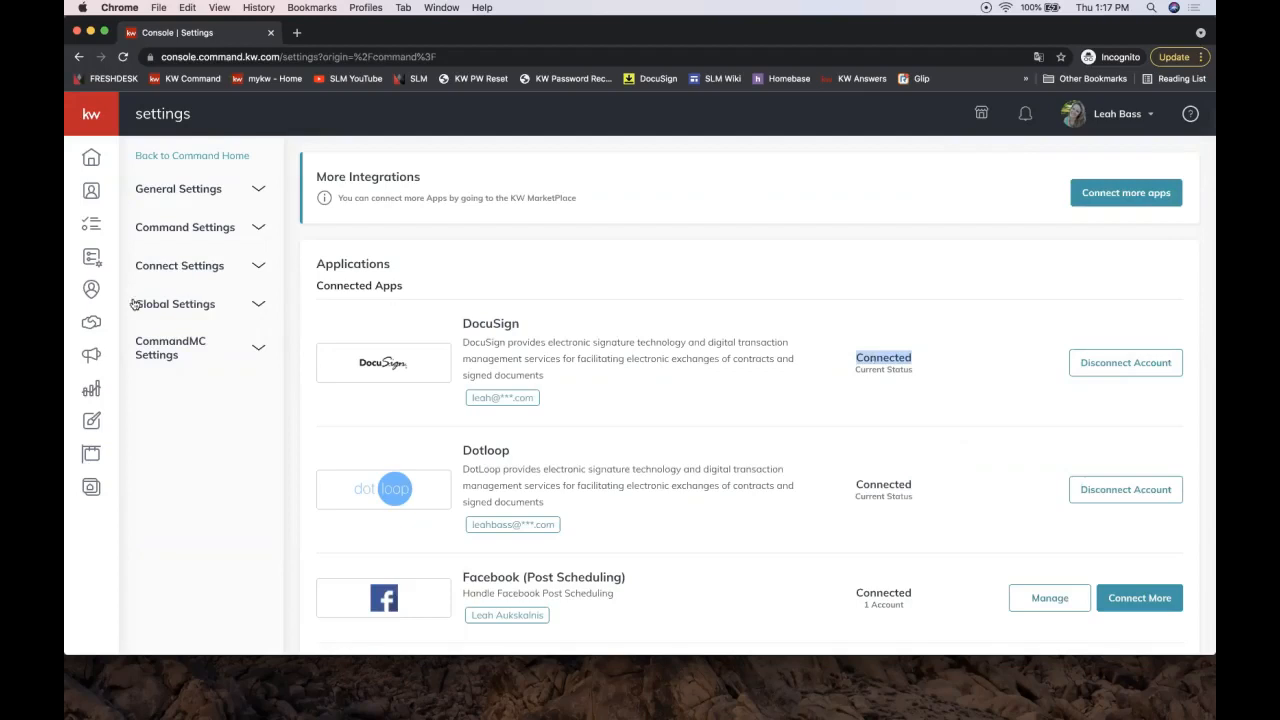
click(90, 191)
Step: Open Contacts from the sidebar, maximize the browser and click into the contact search box
click(90, 197)
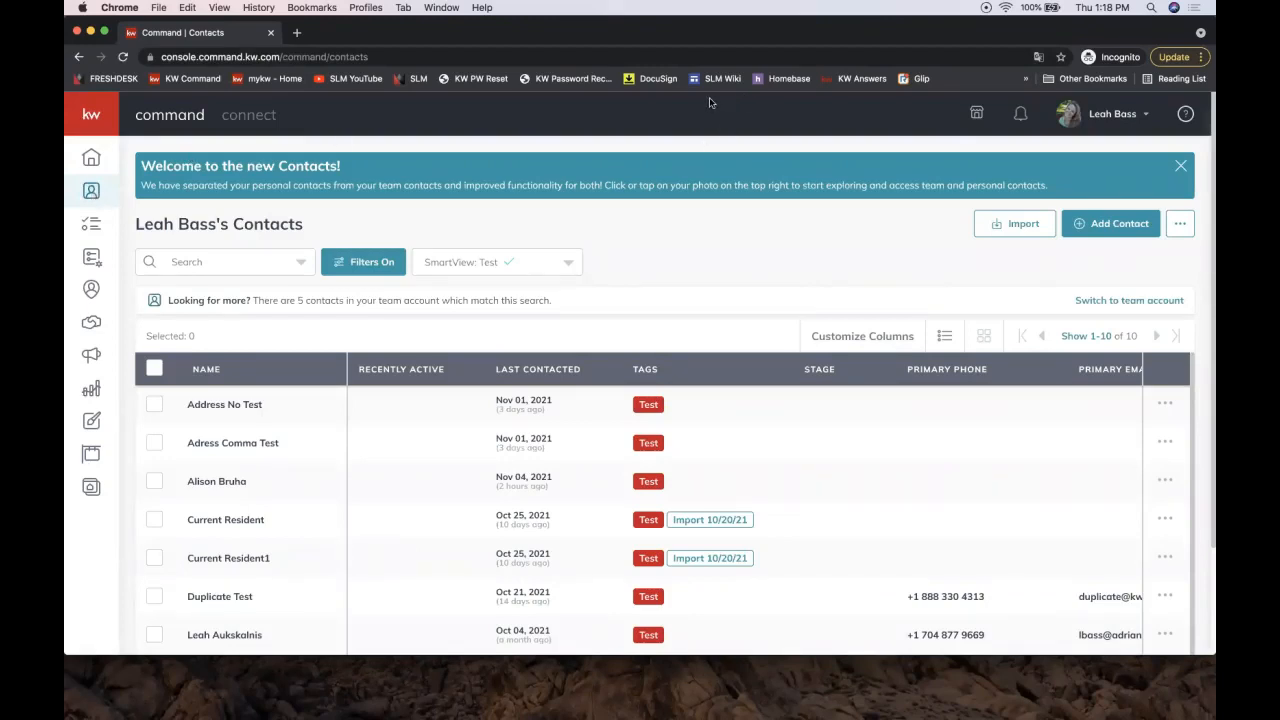
double_click(378, 40)
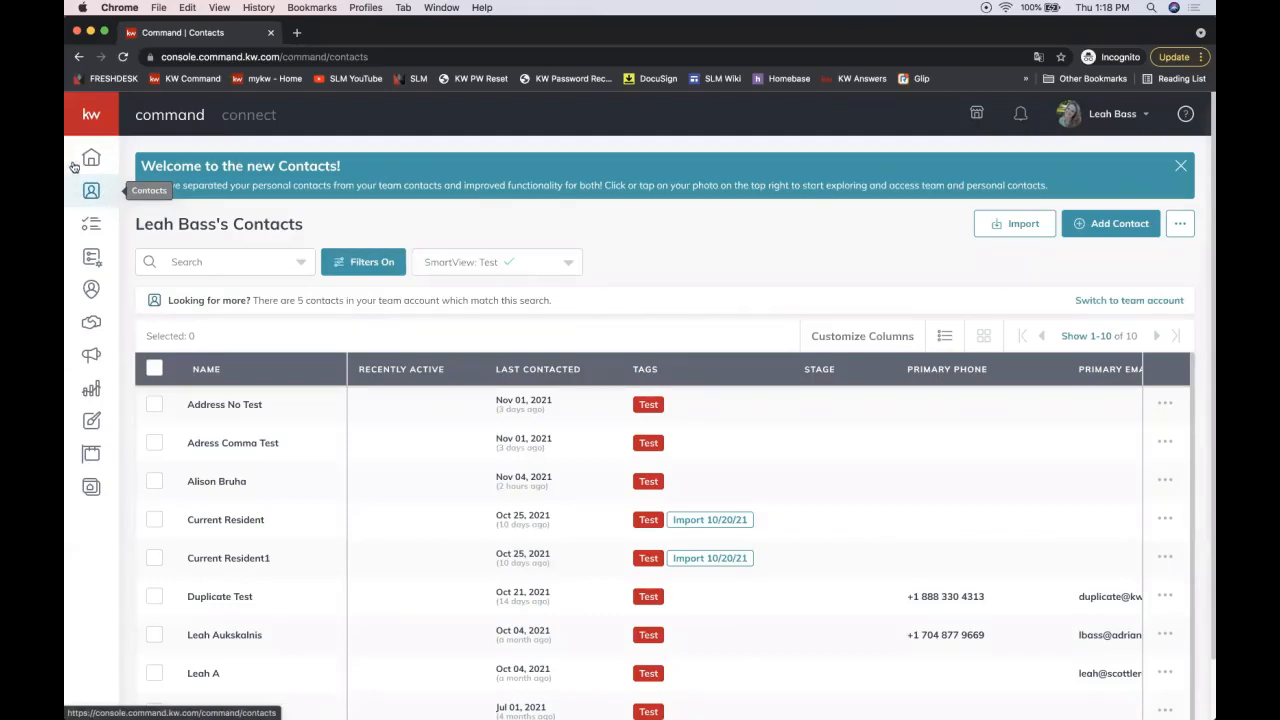
click(86, 116)
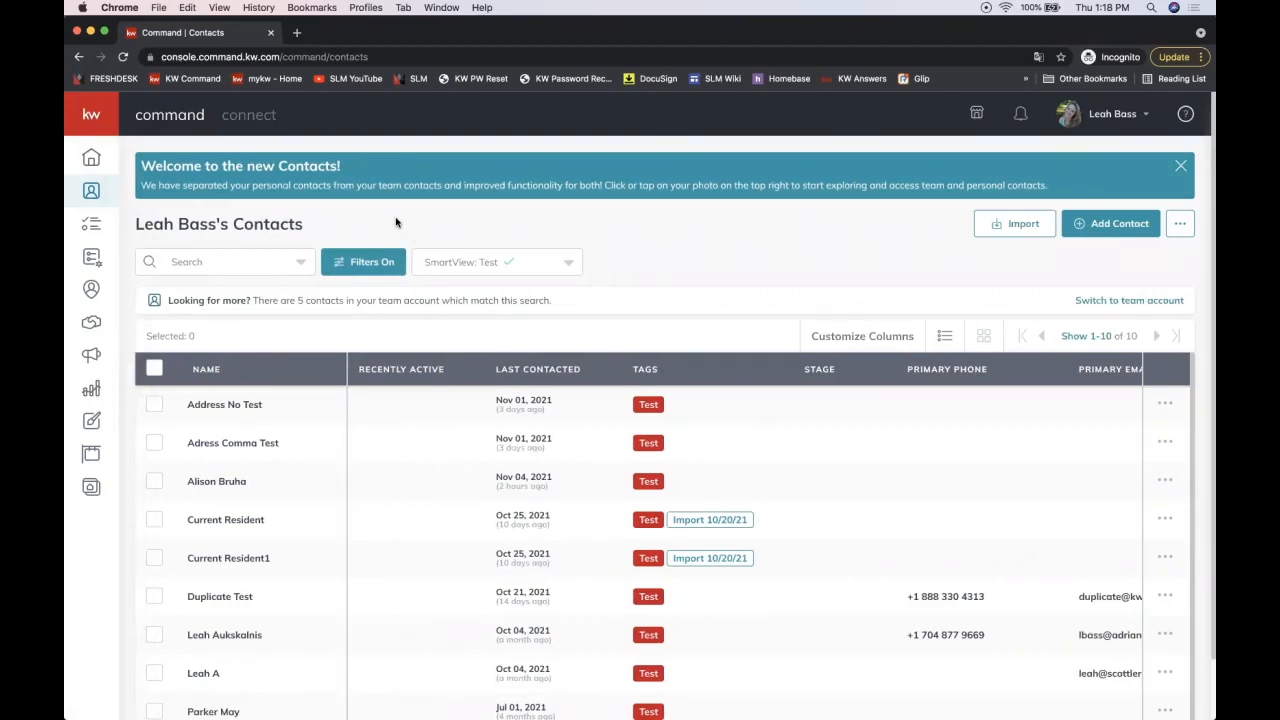
click(209, 266)
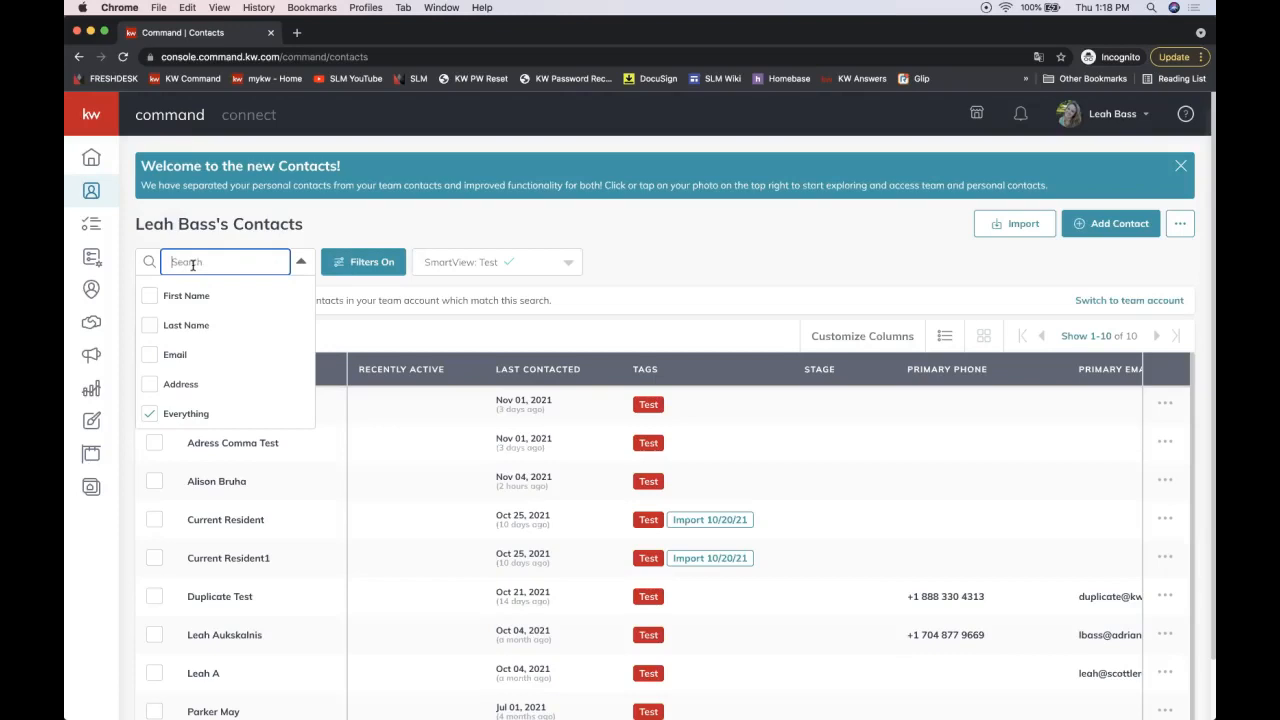
click(915, 263)
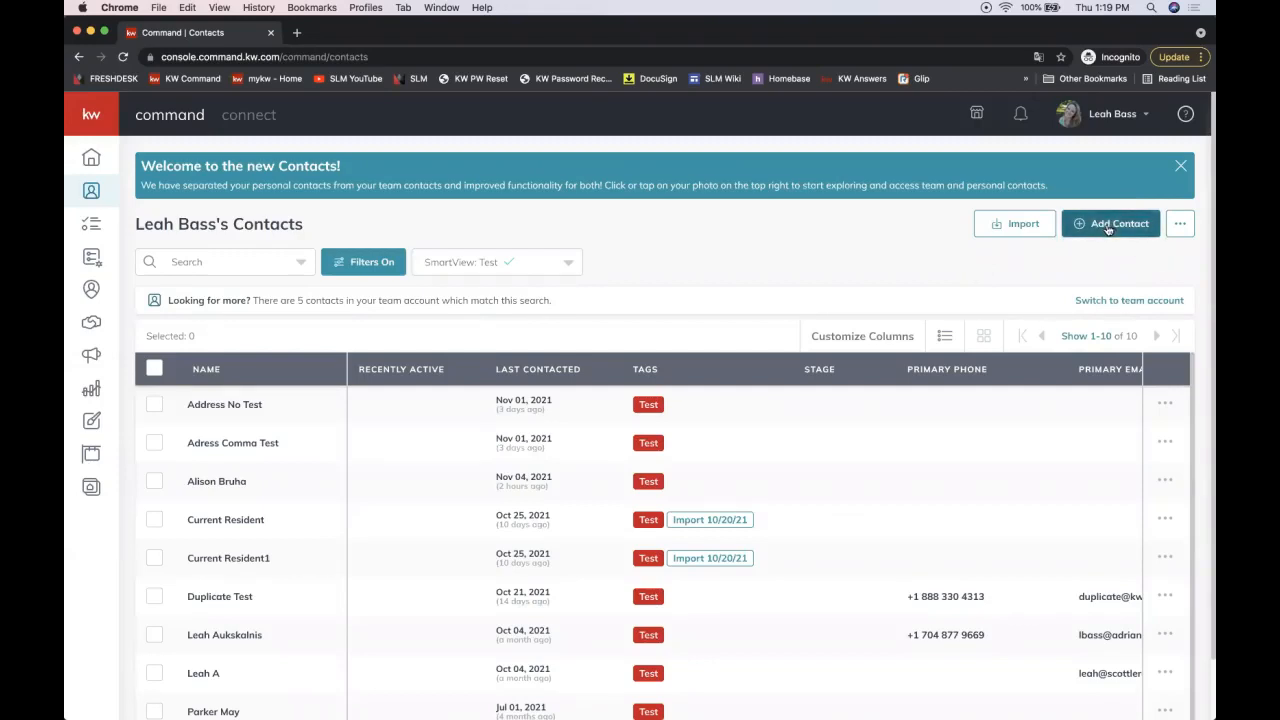
click(228, 258)
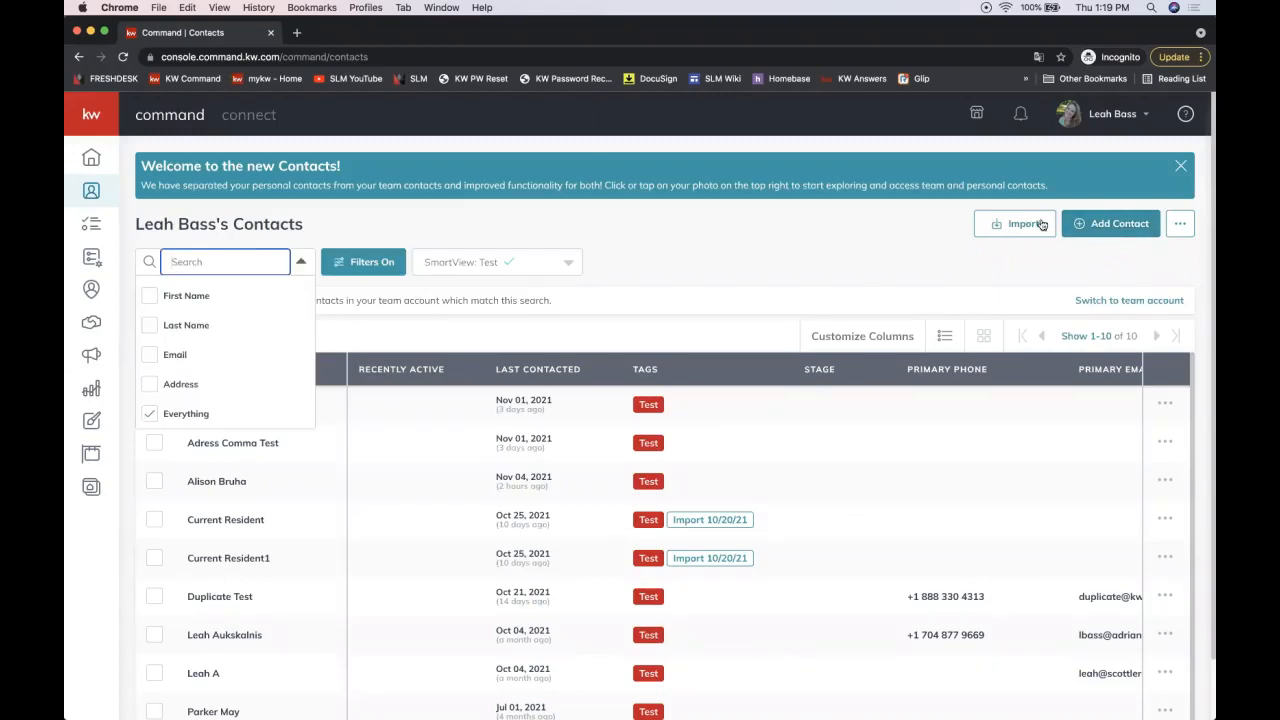
Step: Start a new contact and enter the client's full name
click(1113, 229)
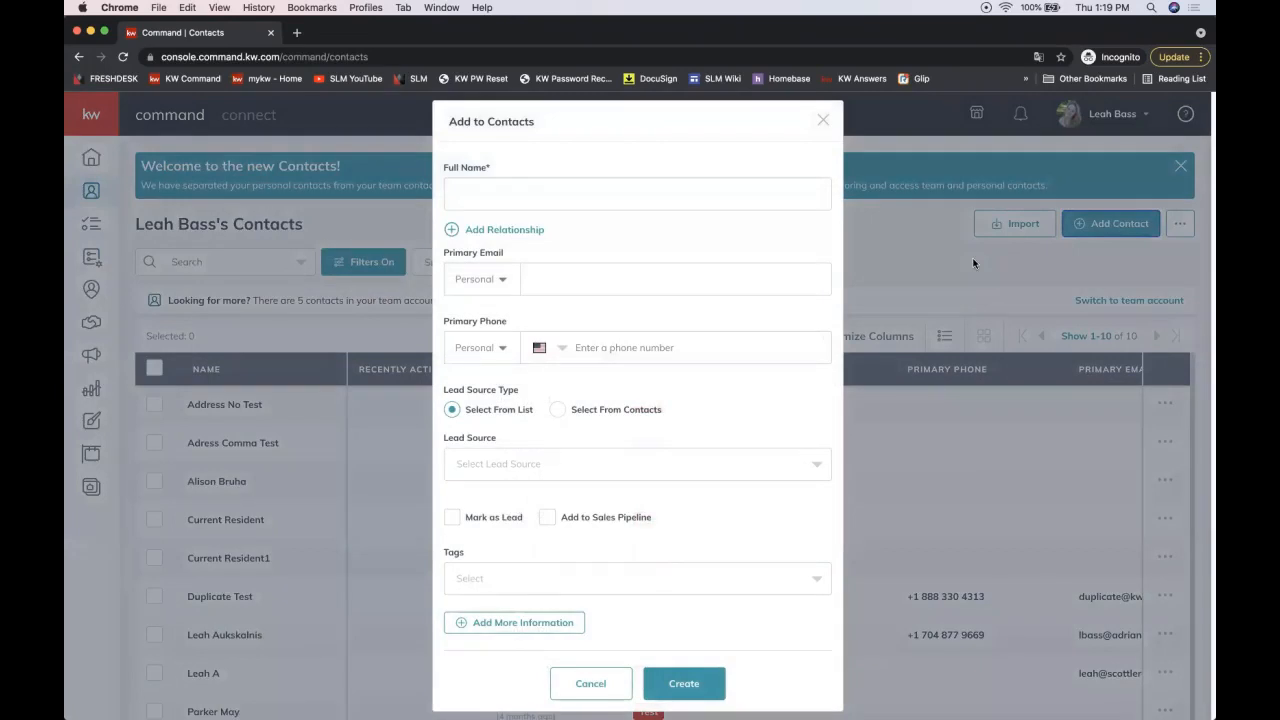
click(469, 194)
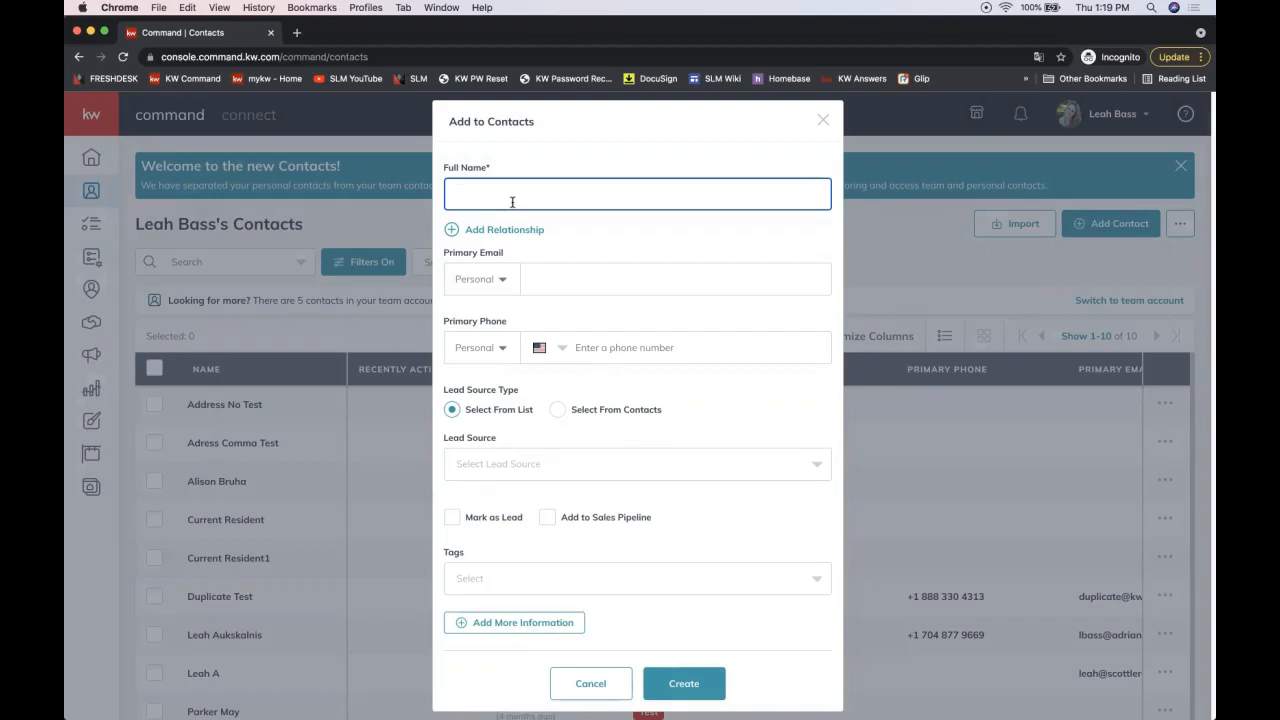
triple_click(523, 189)
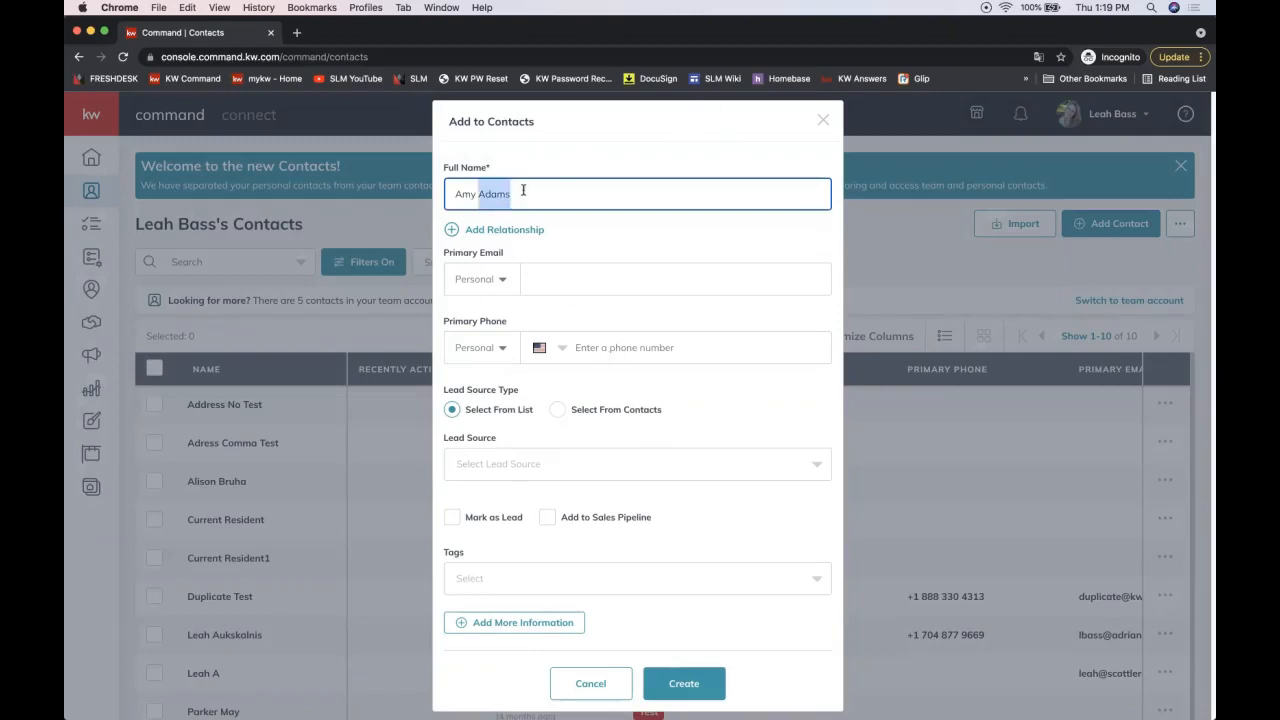
Step: Enter and correct the client's personal e-mail address in Primary Email
click(564, 280)
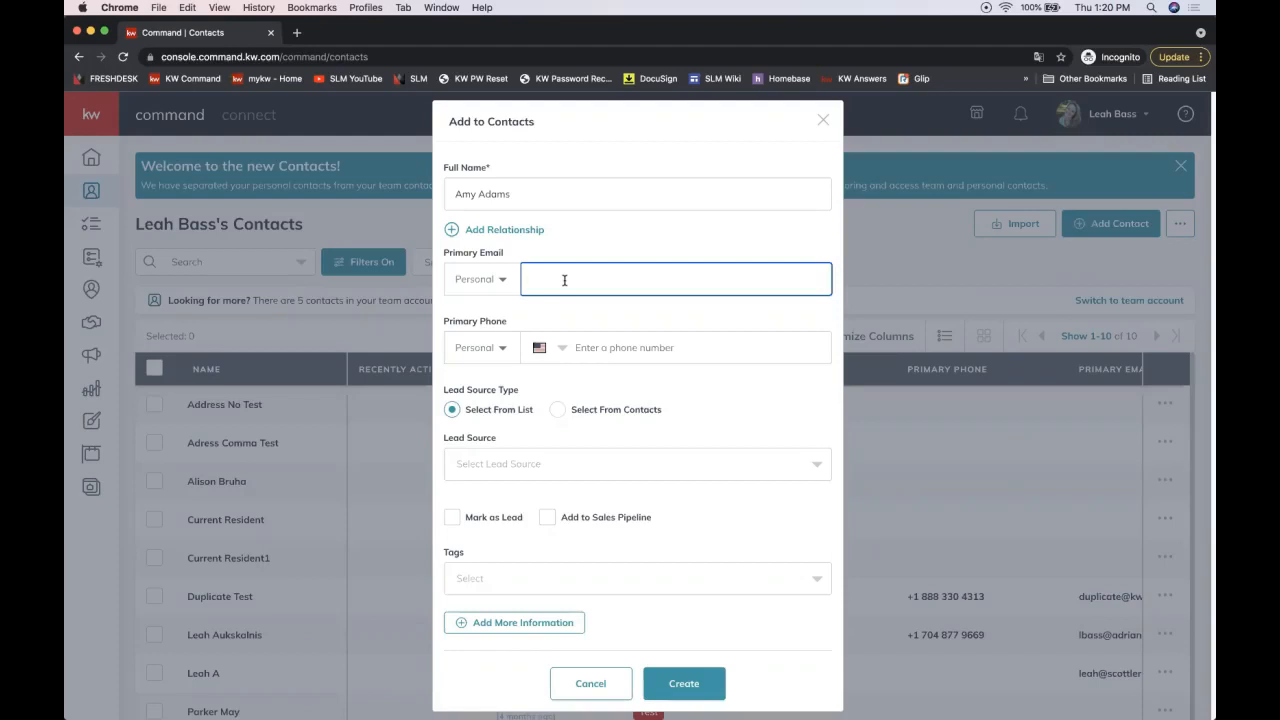
click(584, 279)
click(687, 252)
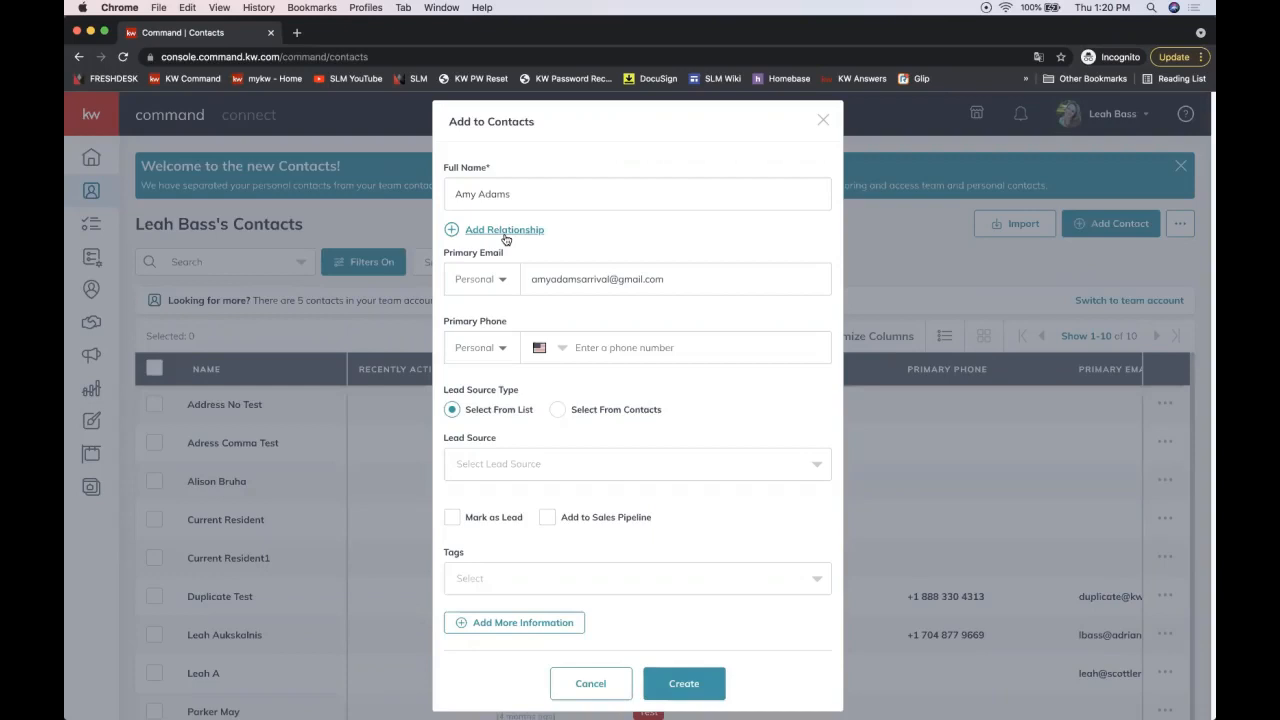
Step: Append a second person's name to Full Name, then start deleting it
click(478, 193)
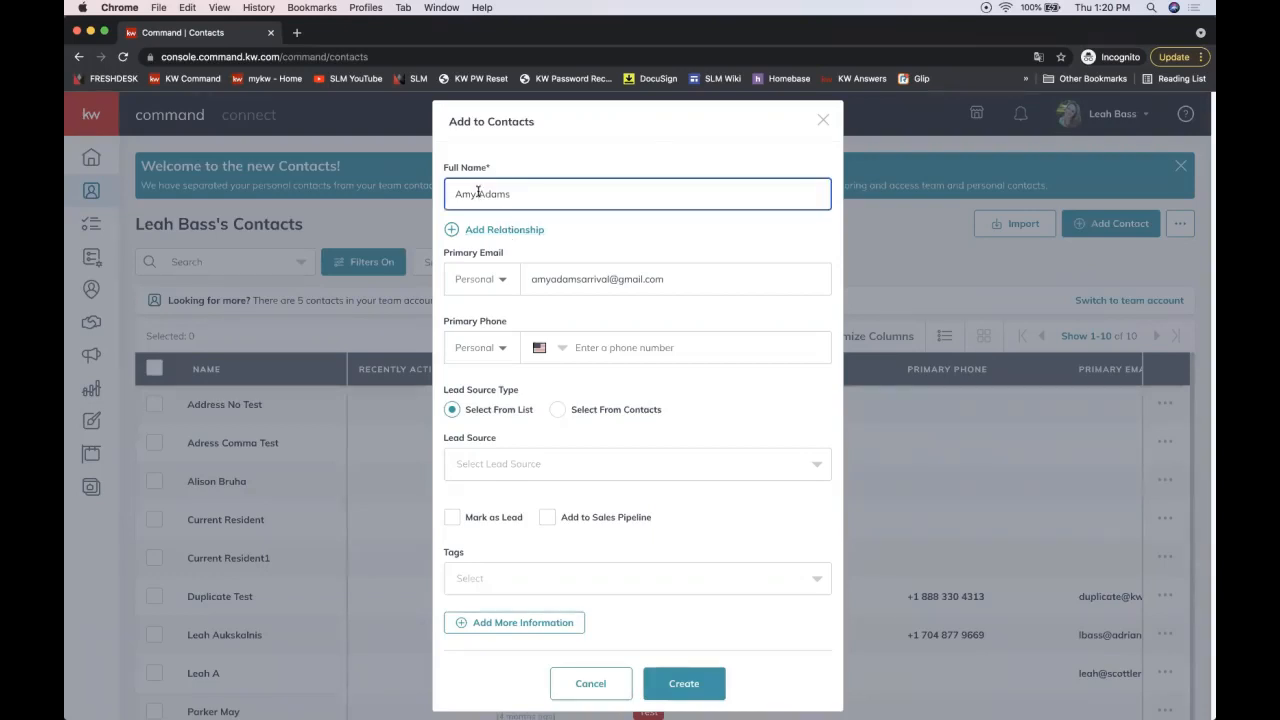
text(& John)
key(BackSpace)
key(BackSpace)
key(BackSpace)
key(BackSpace)
key(BackSpace)
key(BackSpace)
key(BackSpace)
Step: Add a Spouse relationship and search for and pick the spouse contact
click(490, 231)
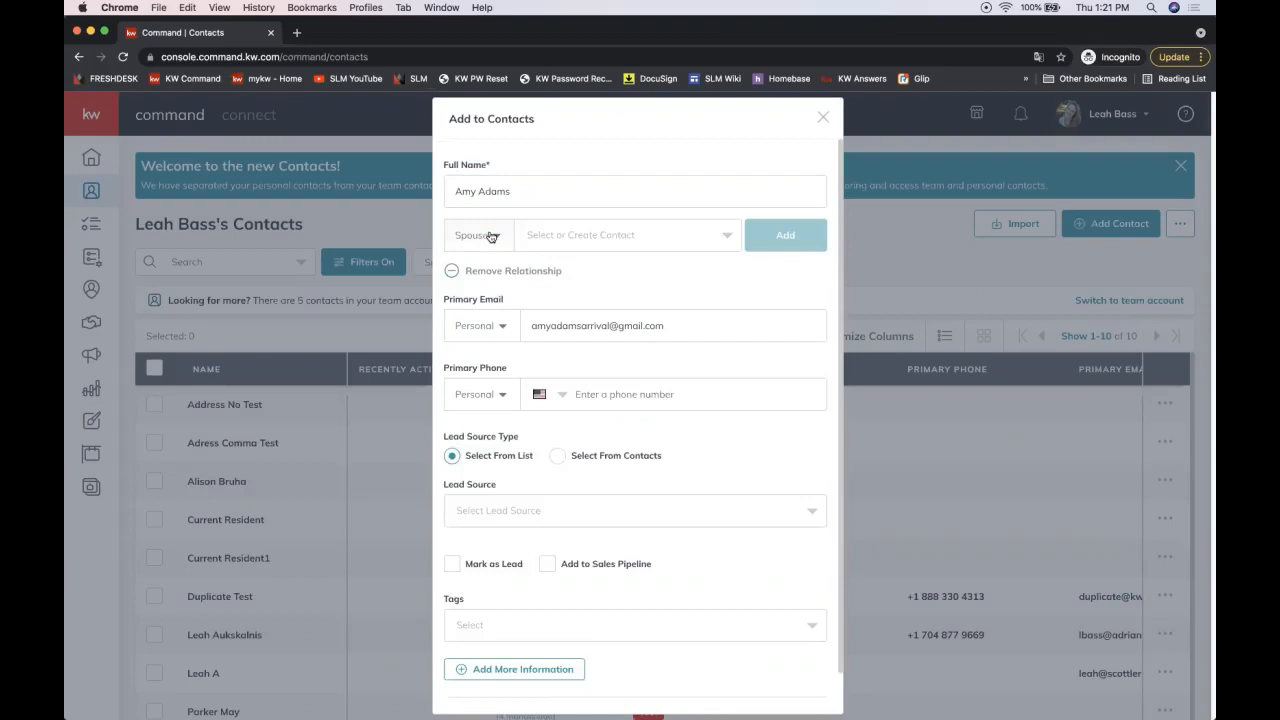
click(470, 243)
scroll(472, 305, down, 2)
click(596, 240)
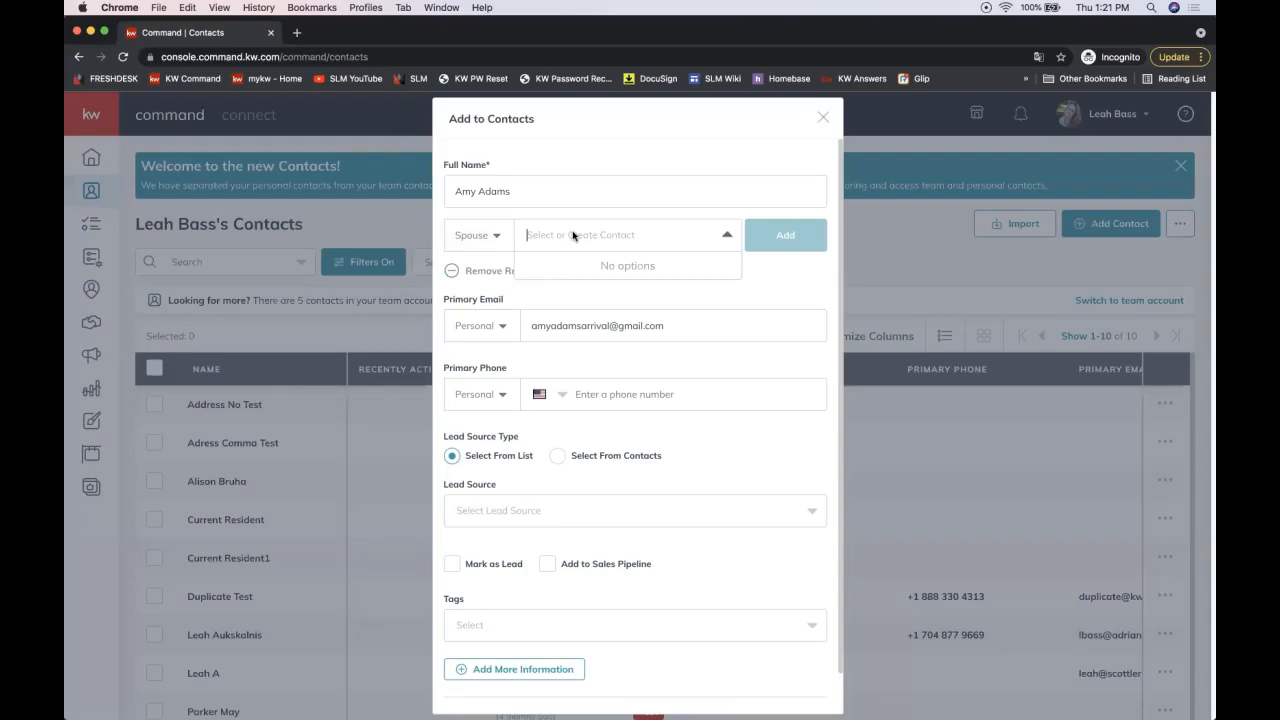
text(thor)
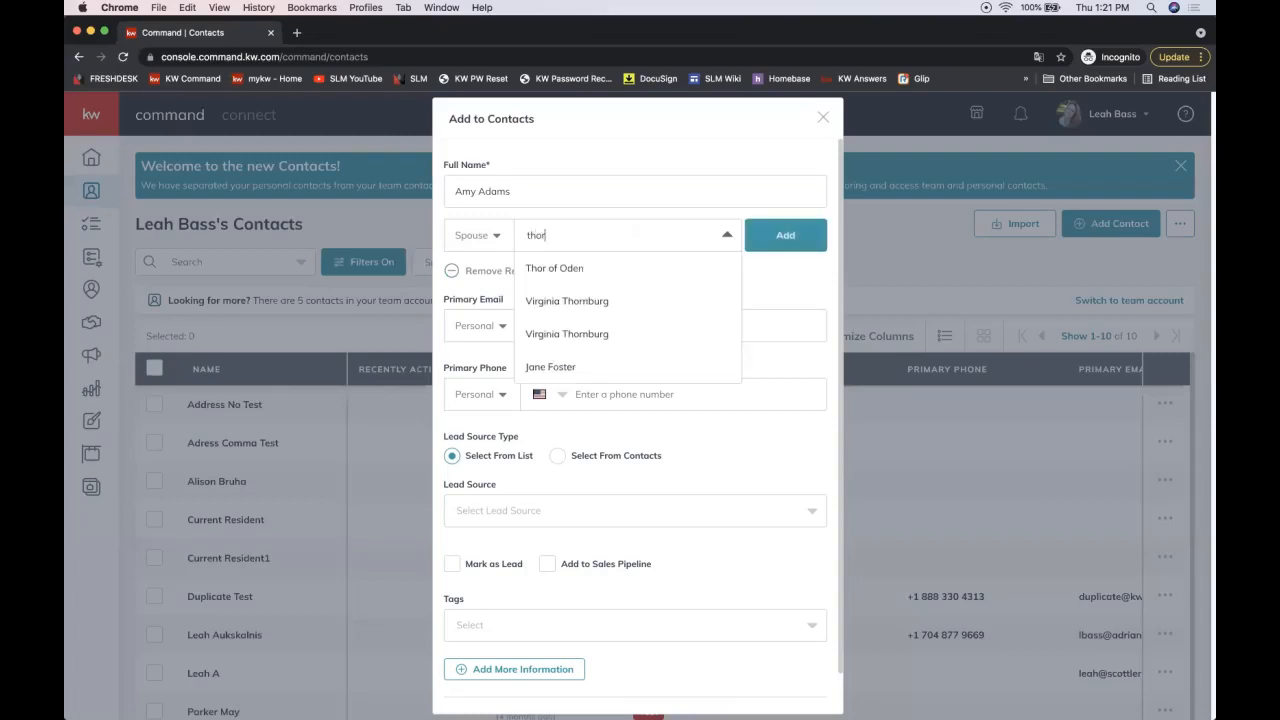
click(593, 279)
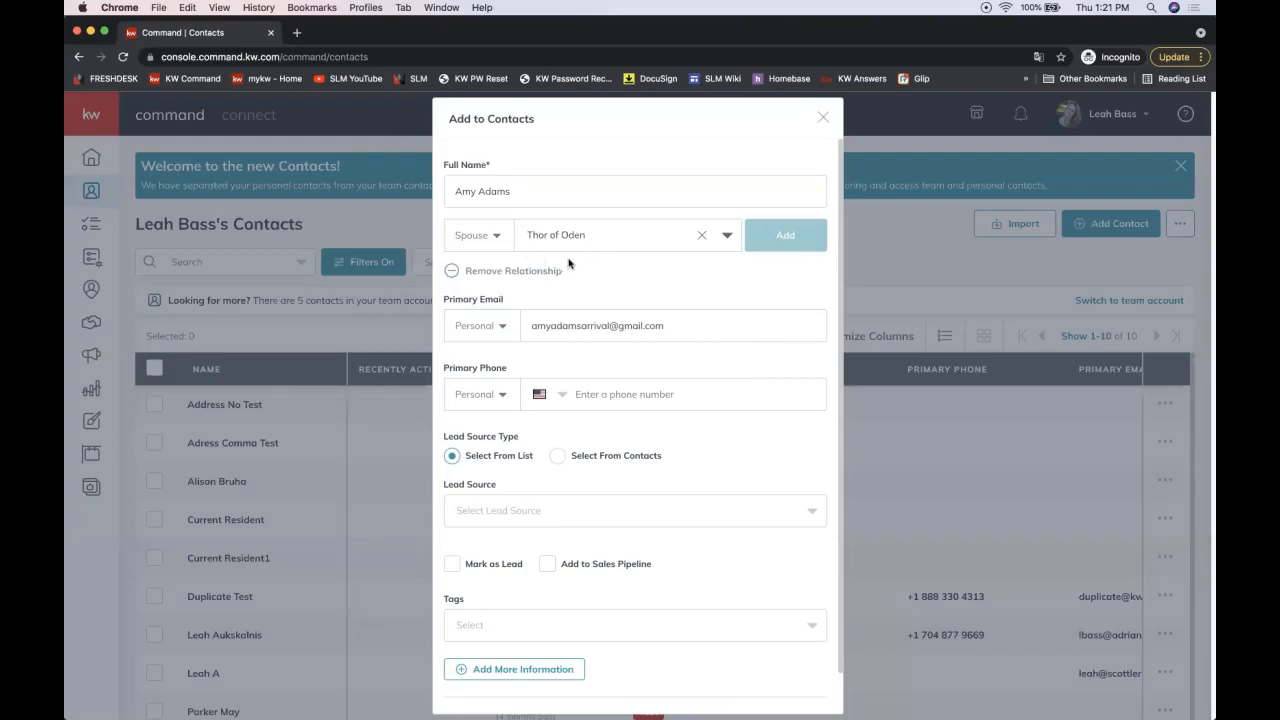
Step: Re-select the spouse contact in the picker and create the new contact
click(615, 234)
click(615, 234)
click(615, 235)
click(615, 235)
click(614, 234)
text(Thor)
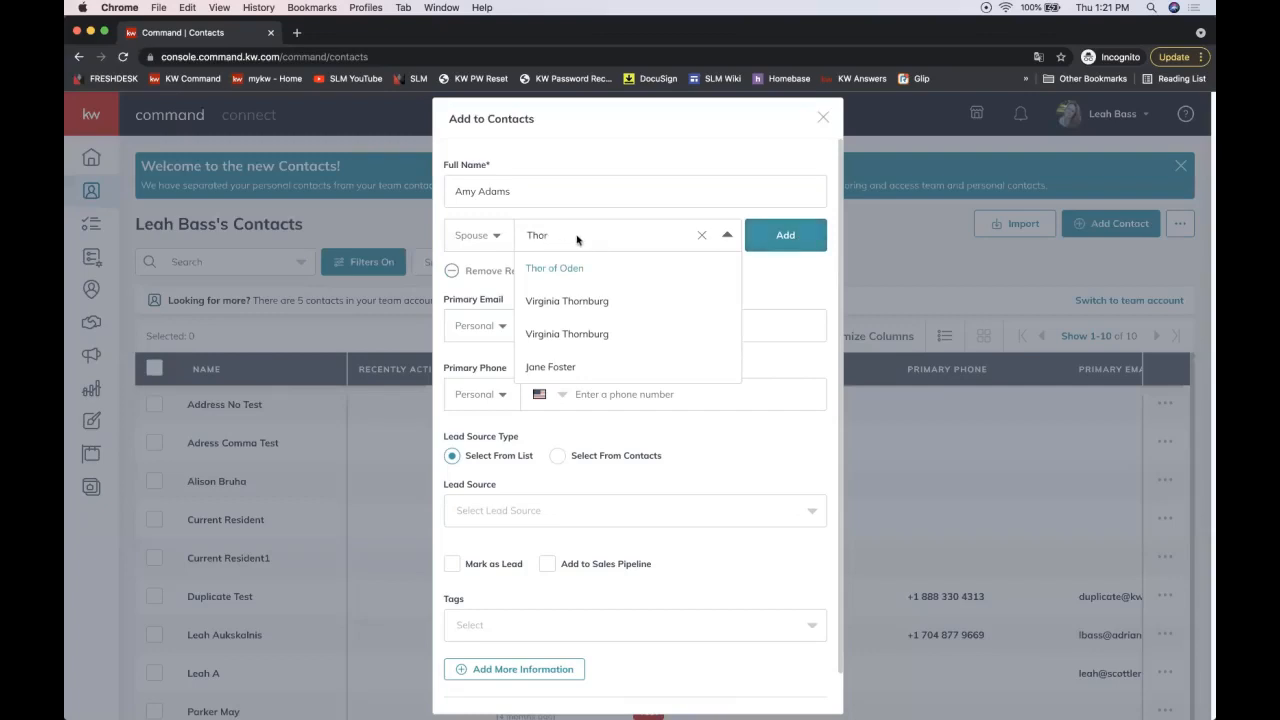
click(768, 236)
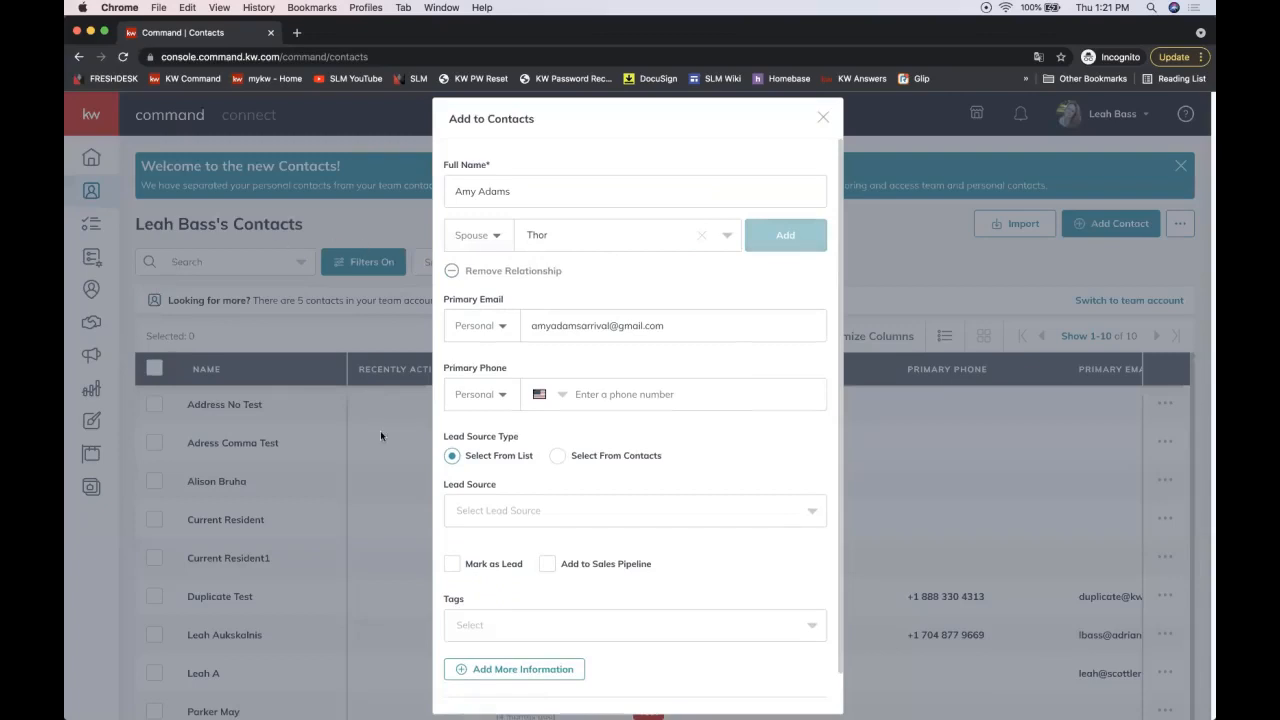
click(550, 247)
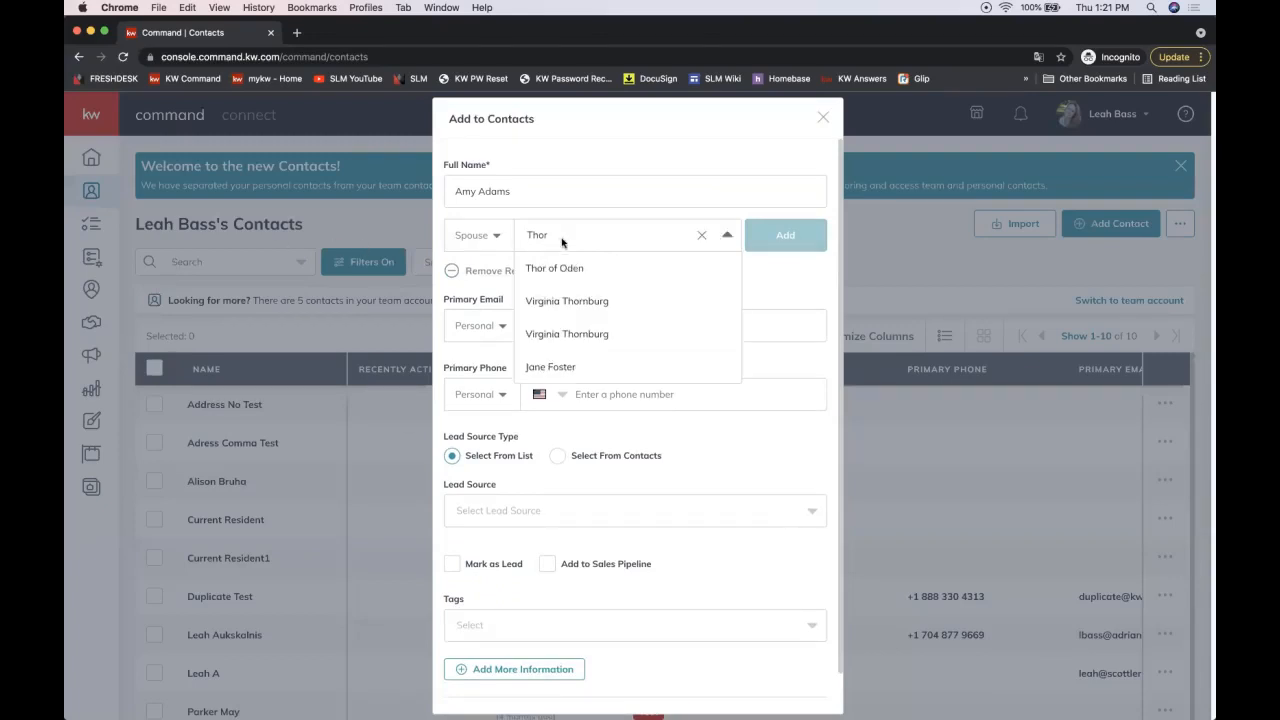
click(578, 268)
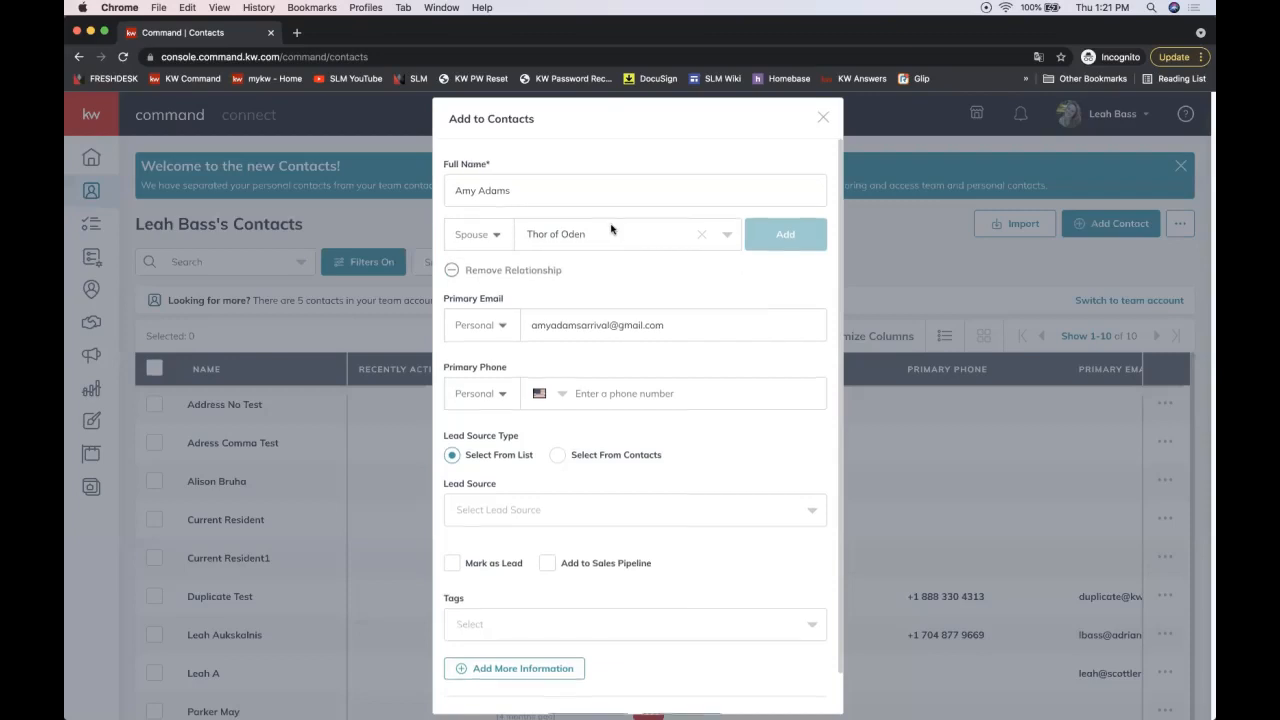
scroll(612, 230, down, 2)
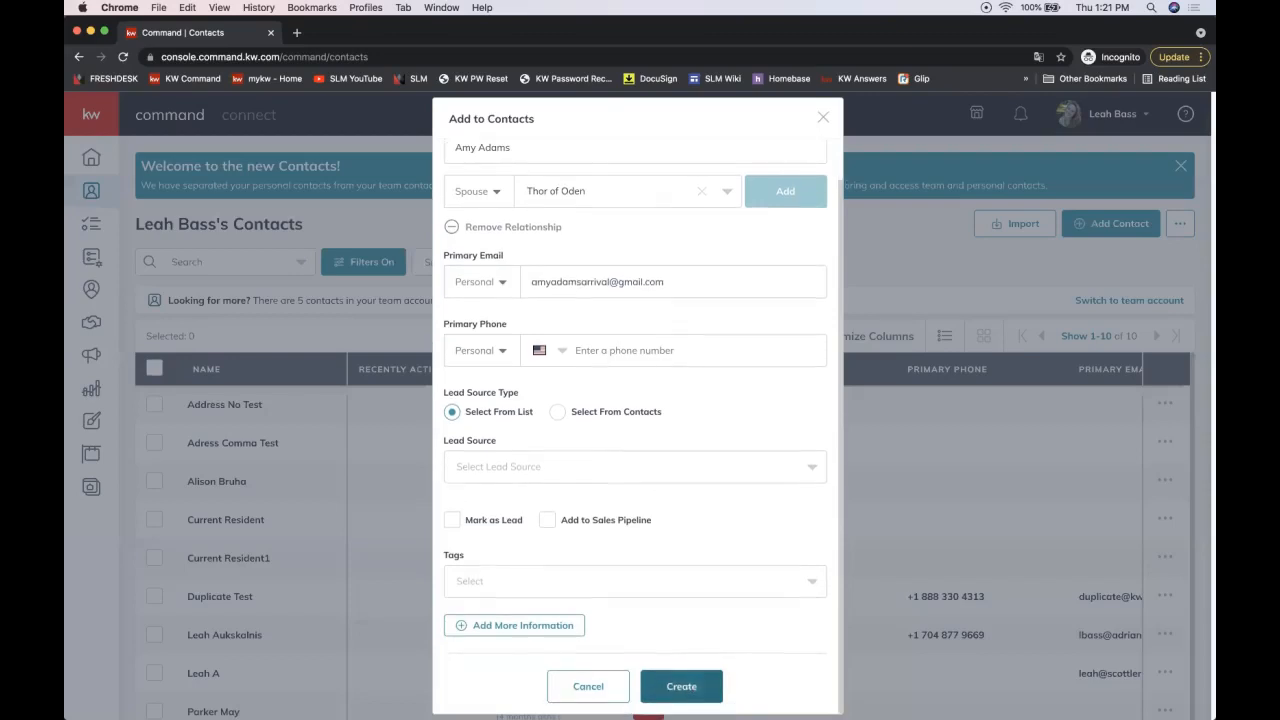
click(676, 686)
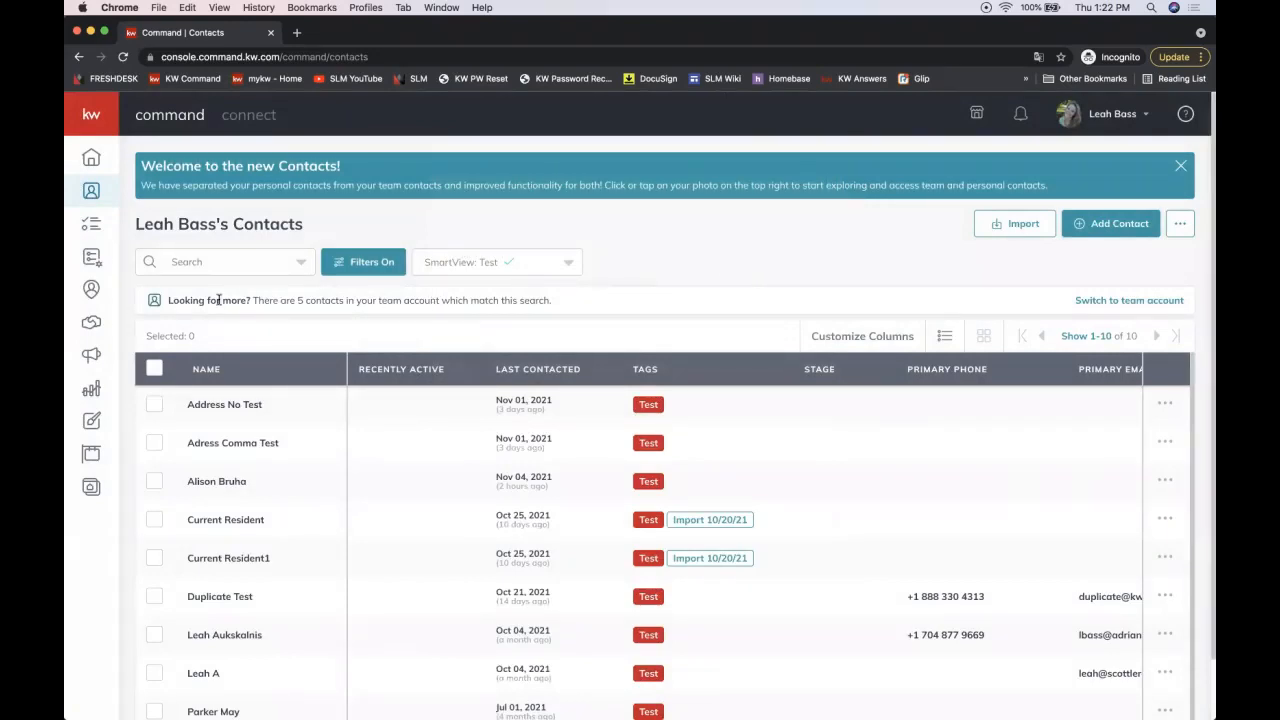
Step: Switch SmartView to All Contacts, search for the new client and open her record
click(220, 258)
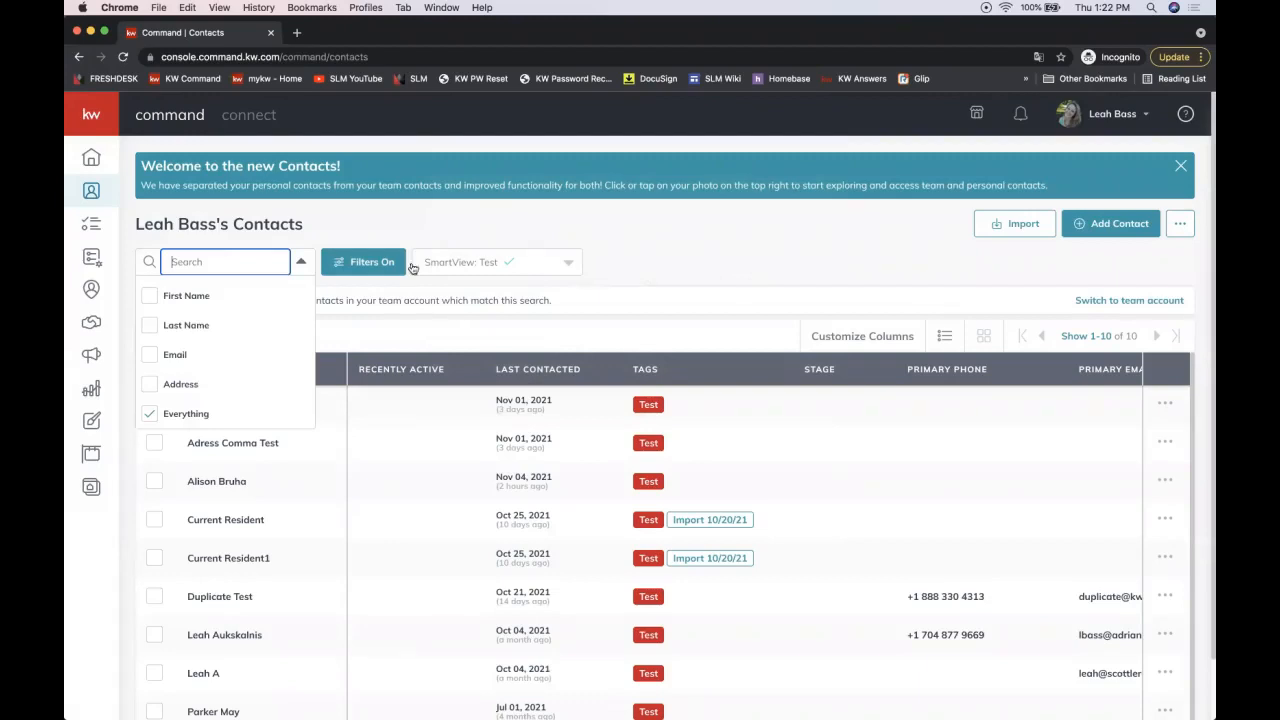
click(488, 262)
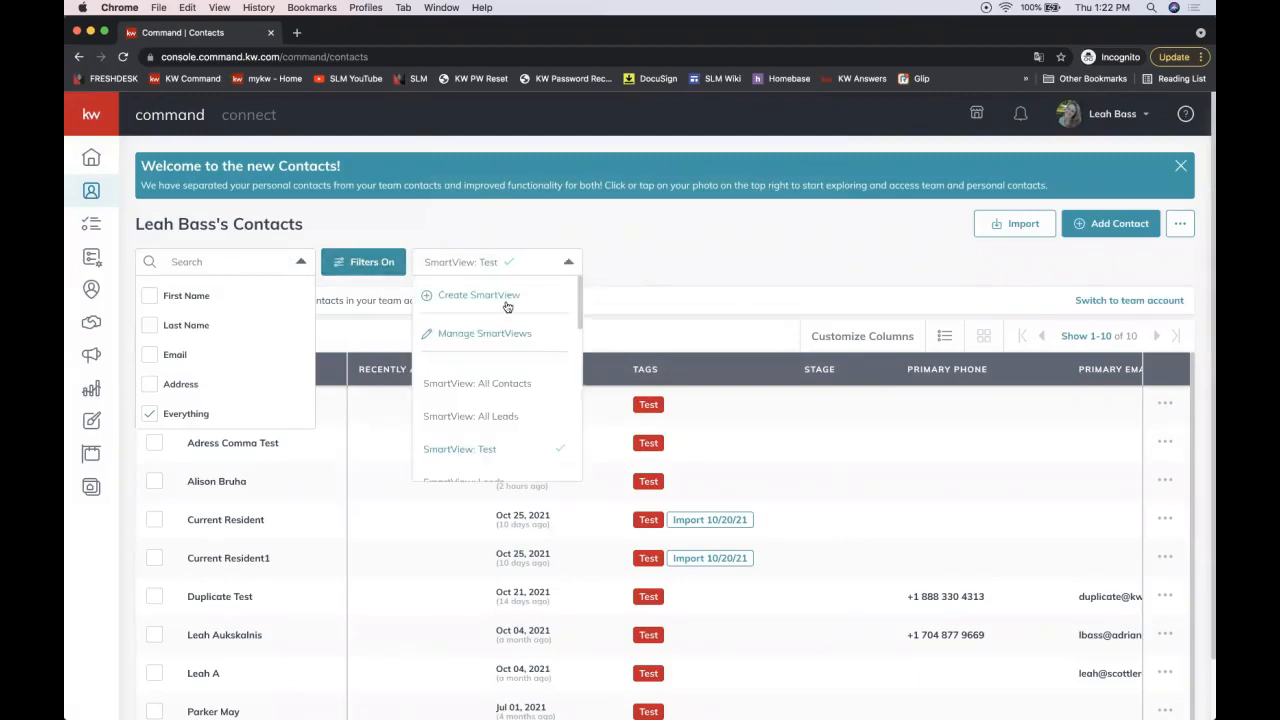
click(504, 384)
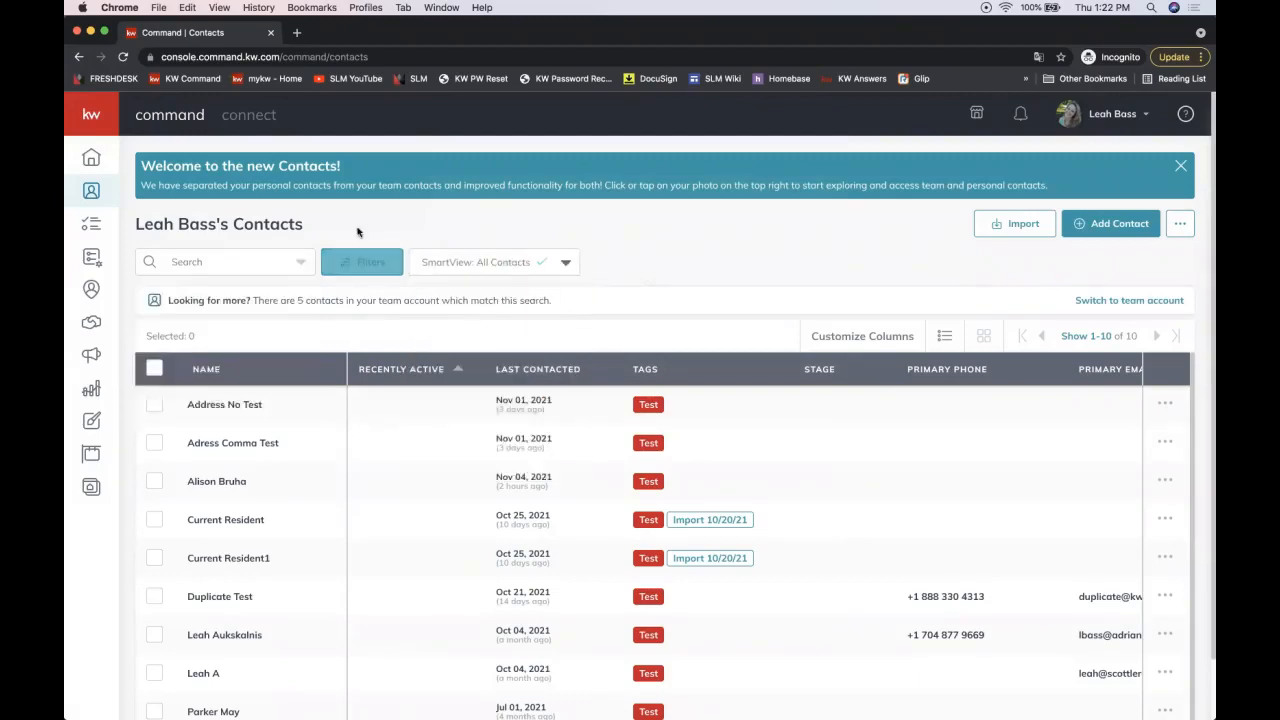
click(235, 261)
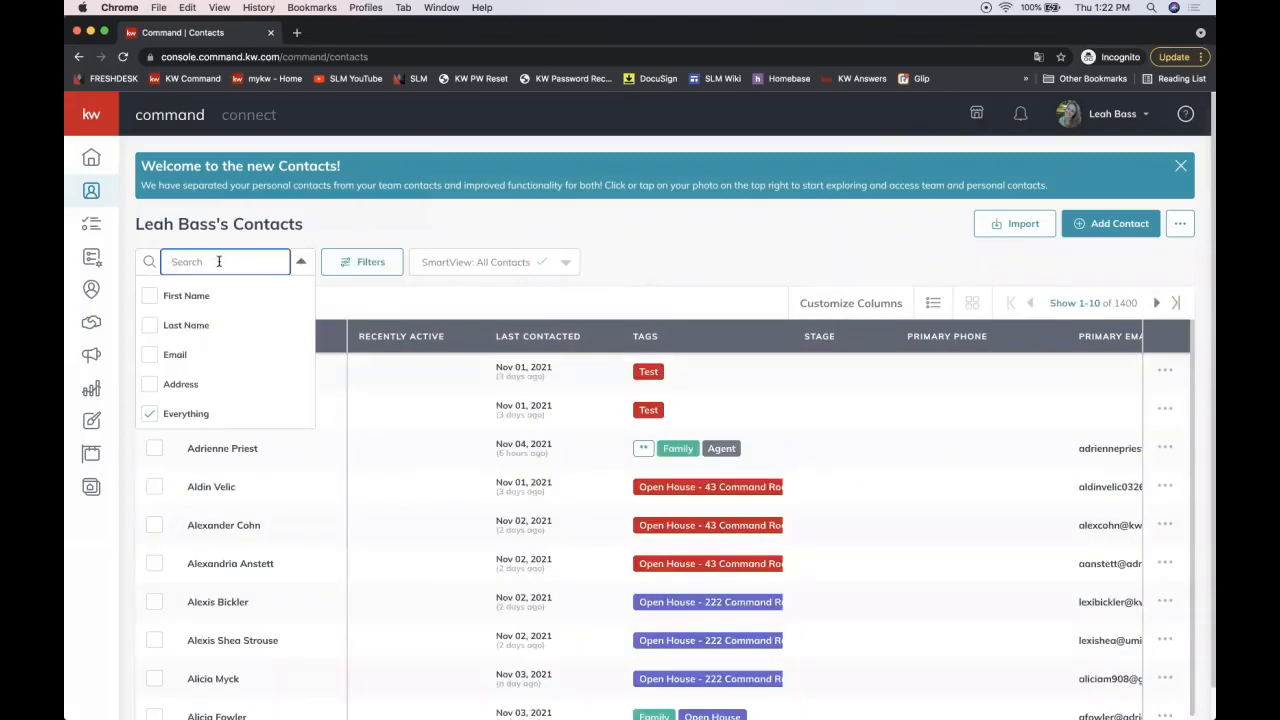
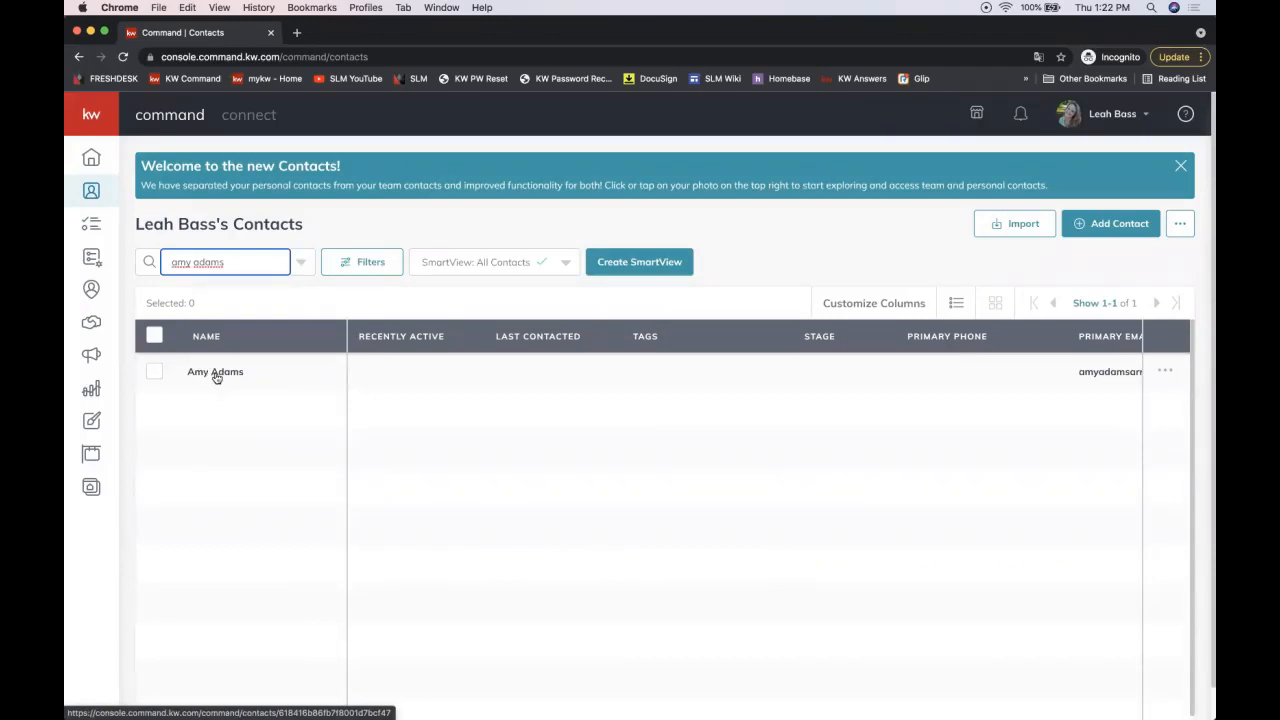
click(216, 373)
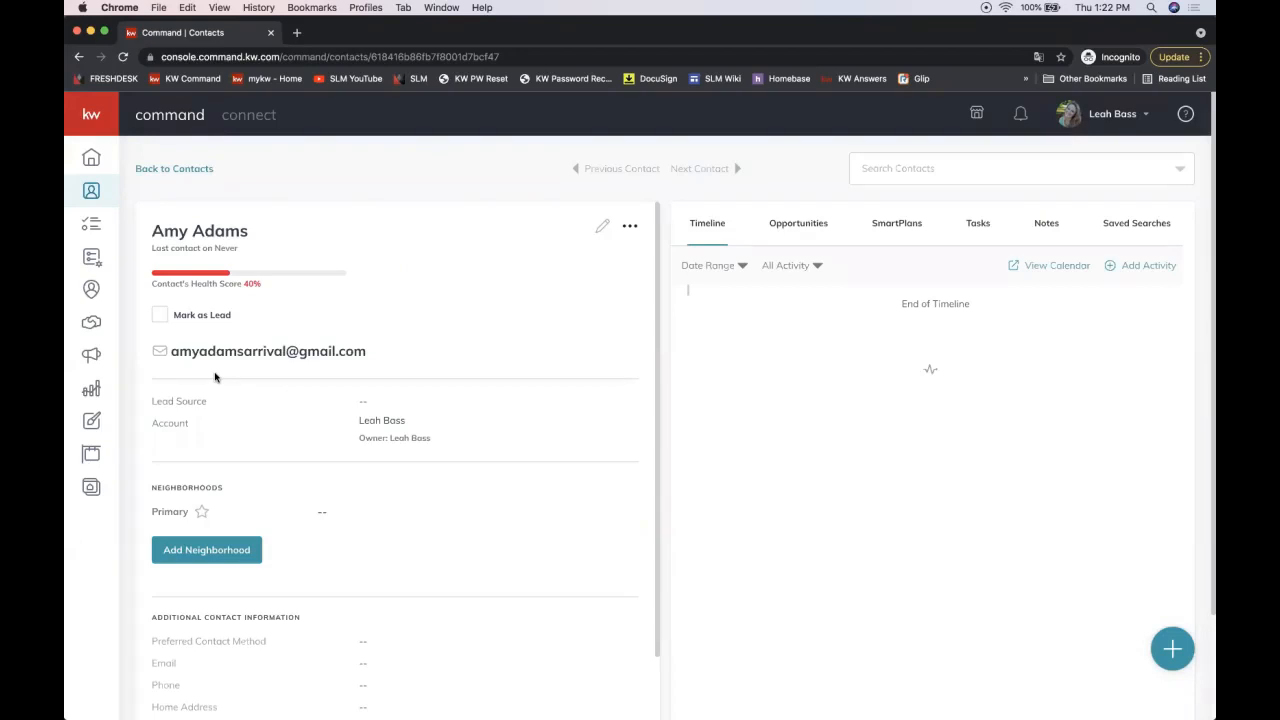
Step: Show the contact's Opportunities tab, which lists no opportunities yet
click(798, 228)
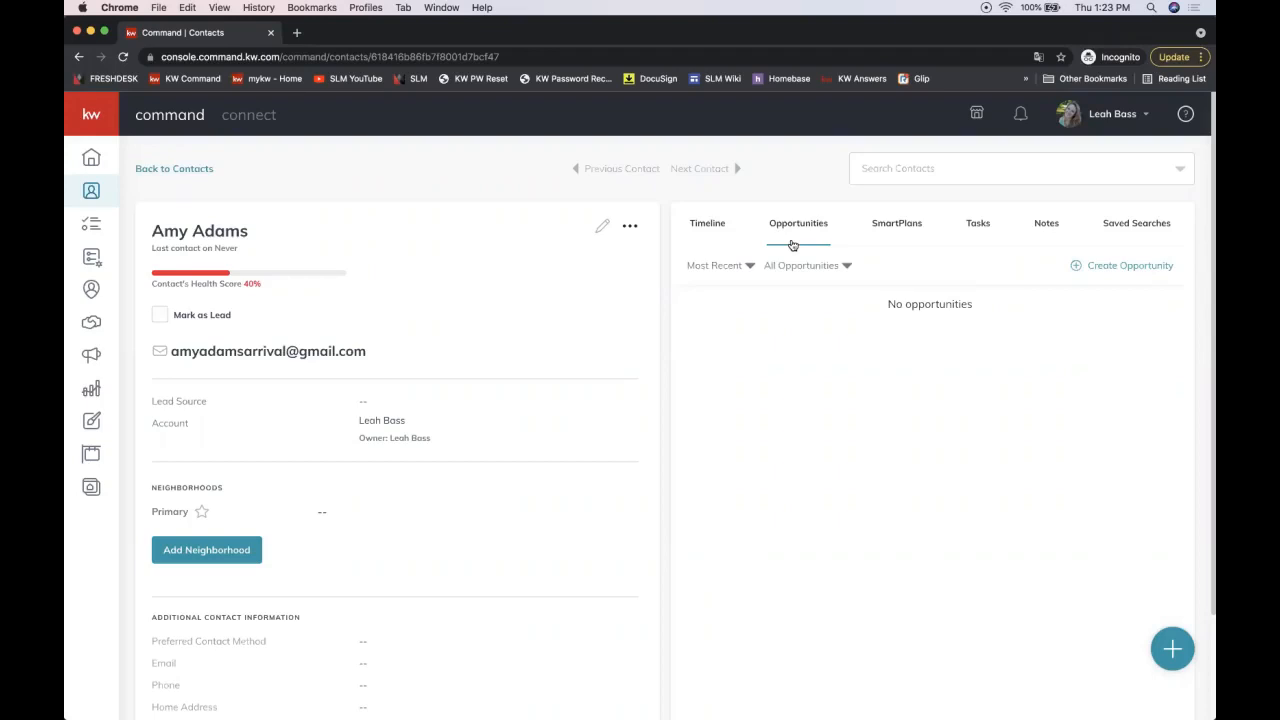
Step: Start a new opportunity and set its type to Listing, auto-filling Cultivate phase and Watch Lead stage
click(1101, 268)
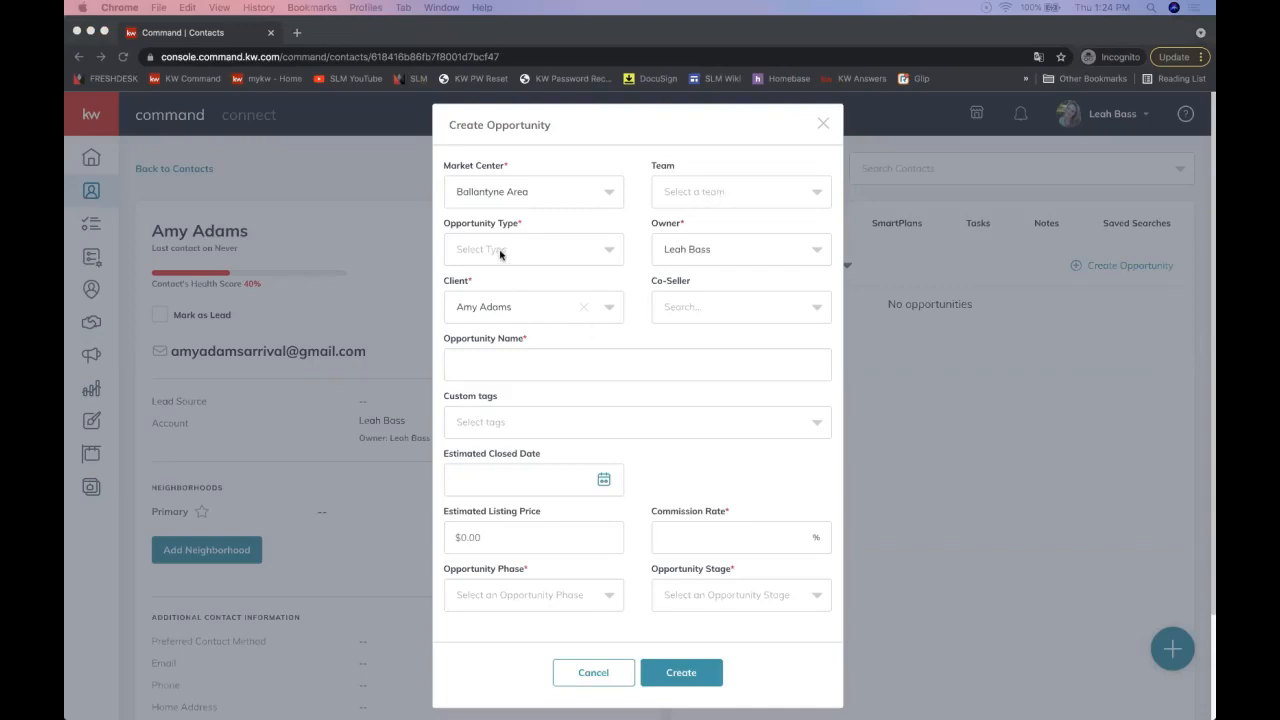
click(477, 231)
click(474, 255)
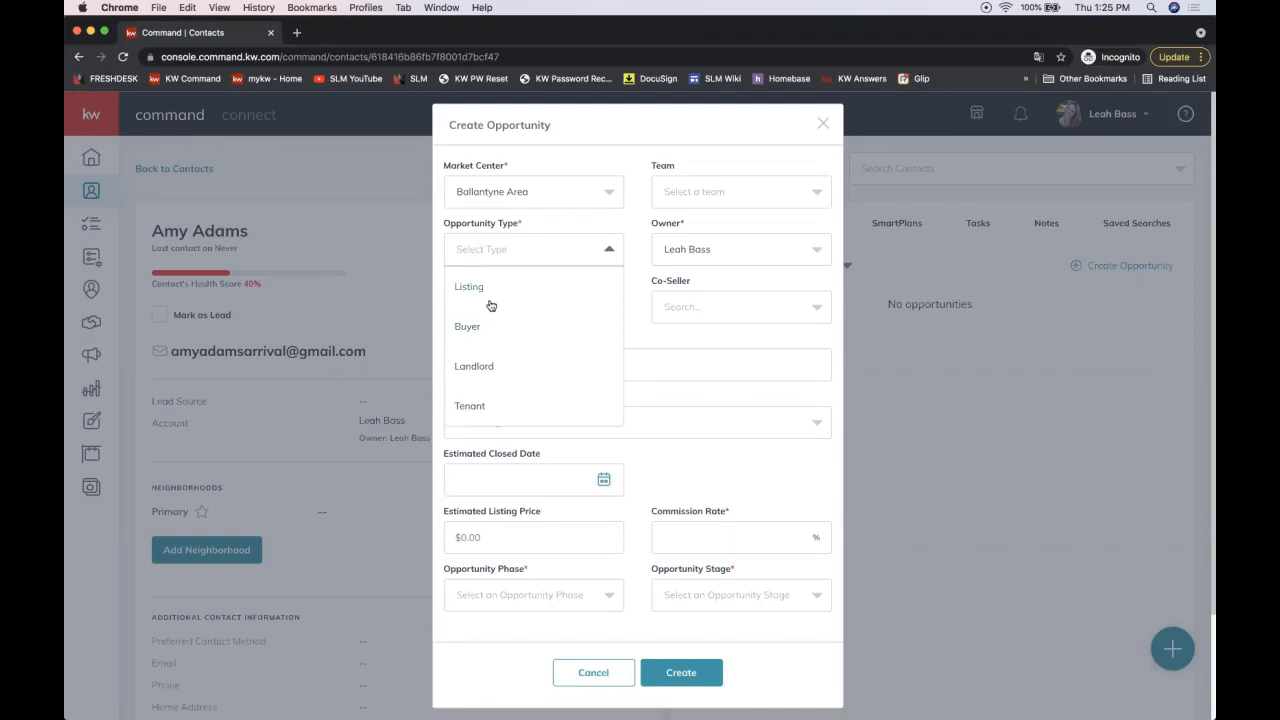
drag(449, 226, 487, 227)
click(482, 244)
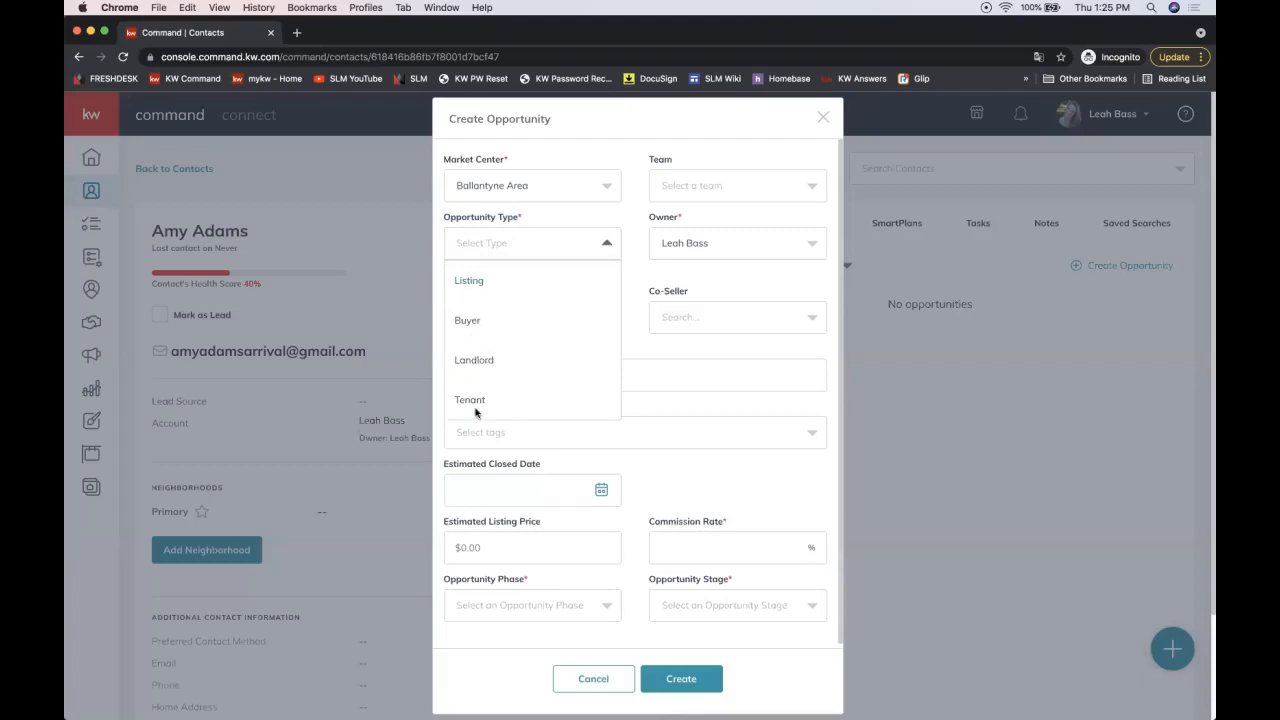
click(477, 284)
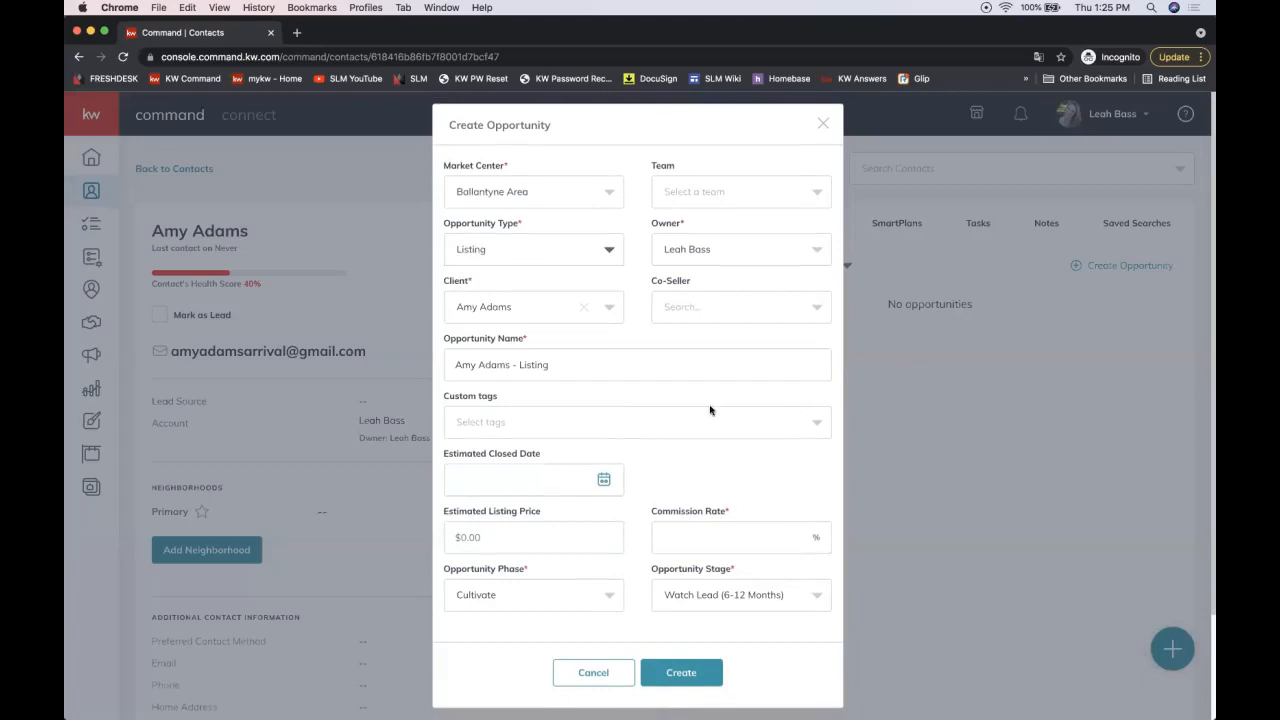
Step: Keep Listing as the type, highlight the Opportunity Type and Client fields, and show the co-seller choices
click(510, 252)
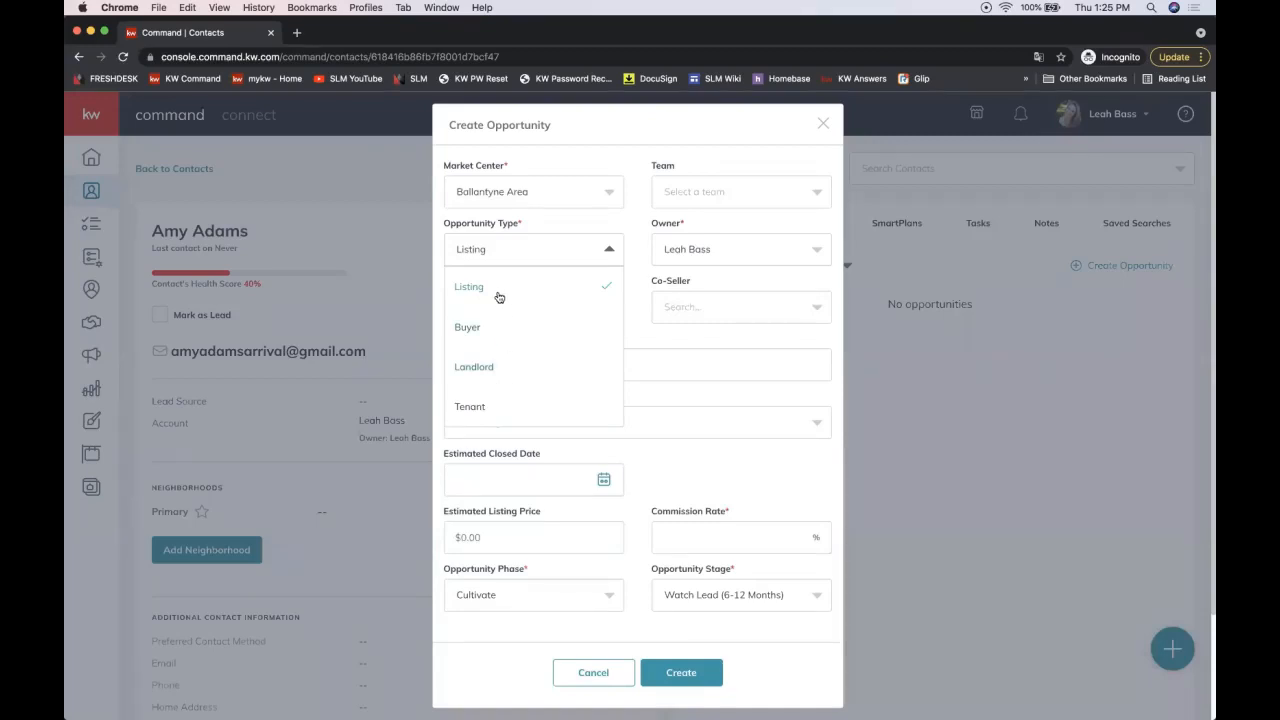
click(560, 212)
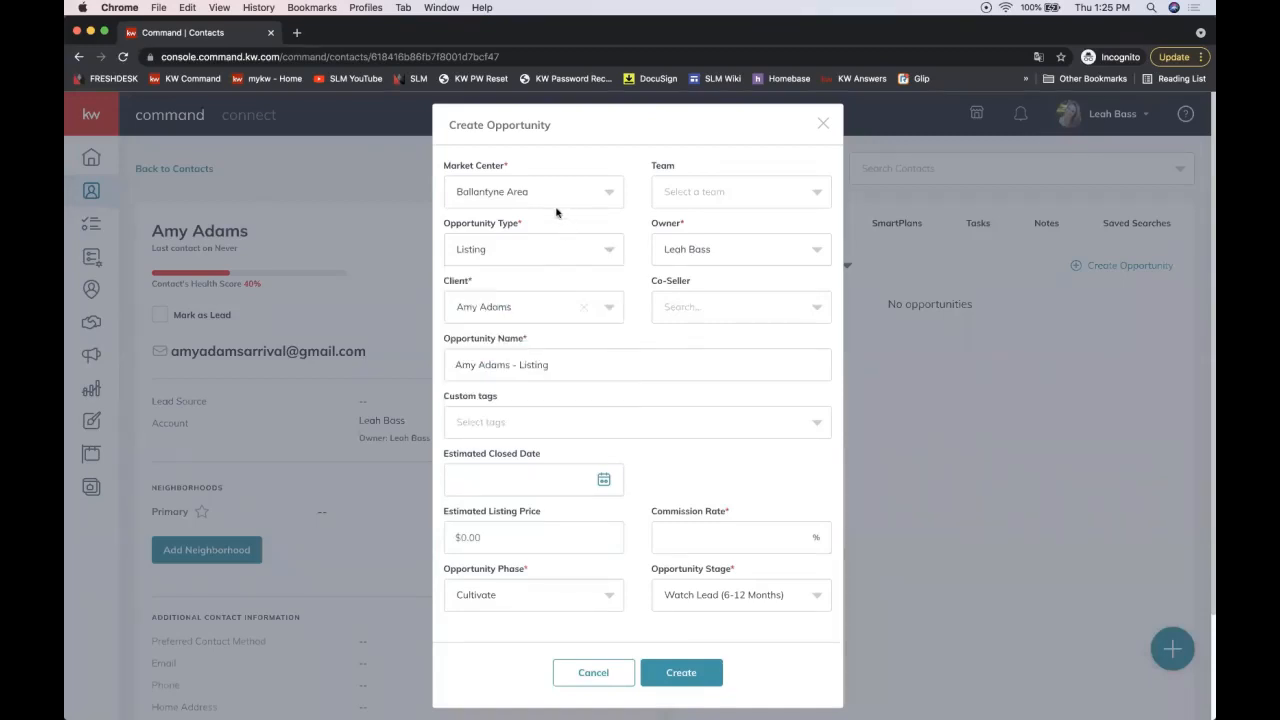
triple_click(505, 227)
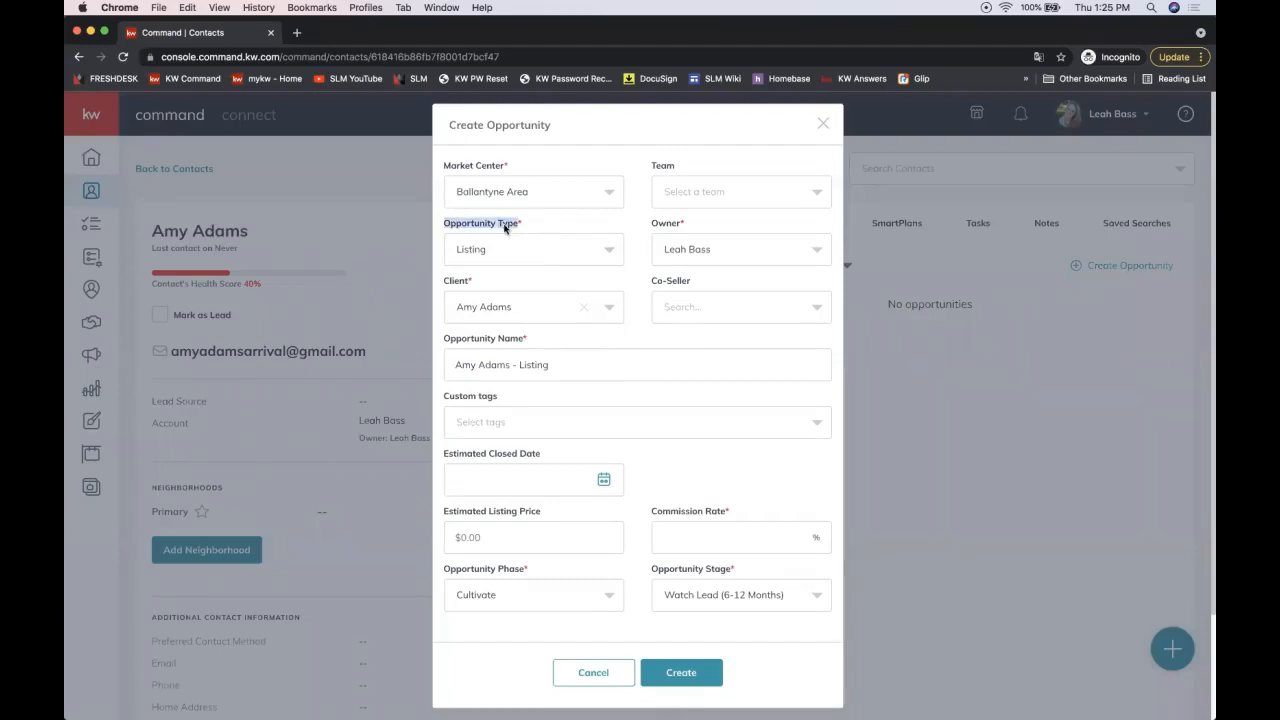
double_click(447, 284)
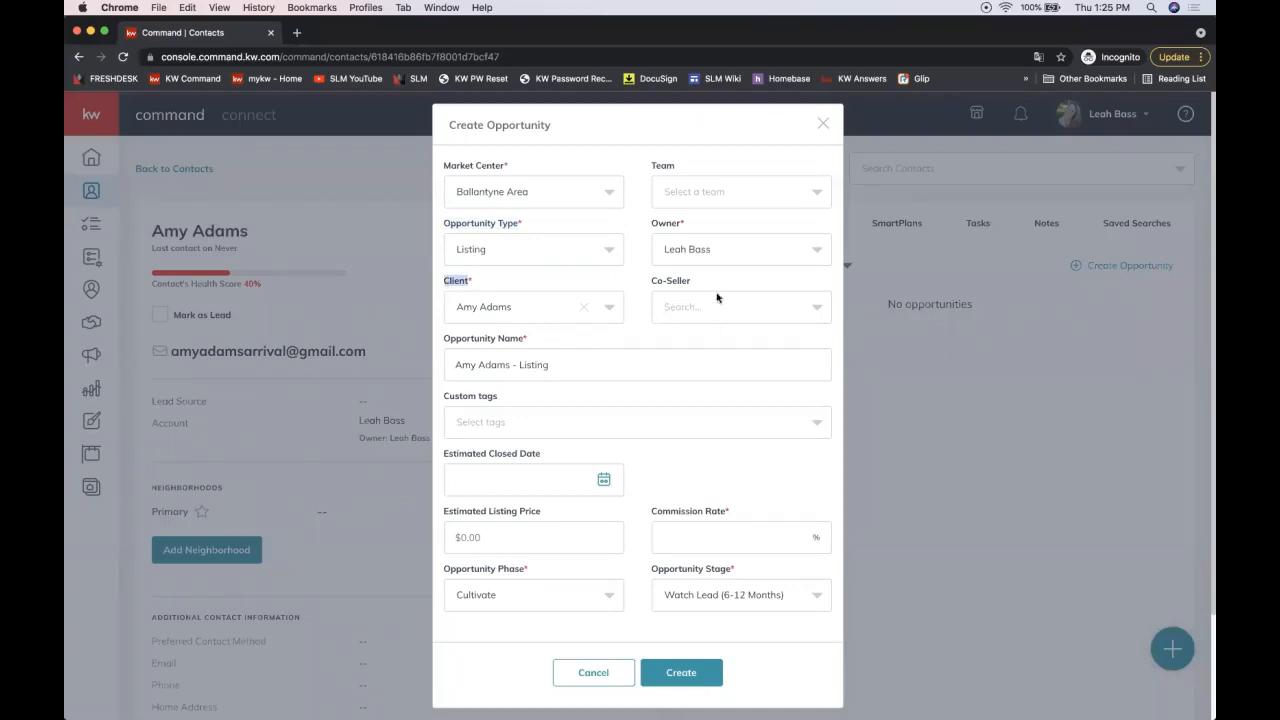
click(676, 284)
click(733, 312)
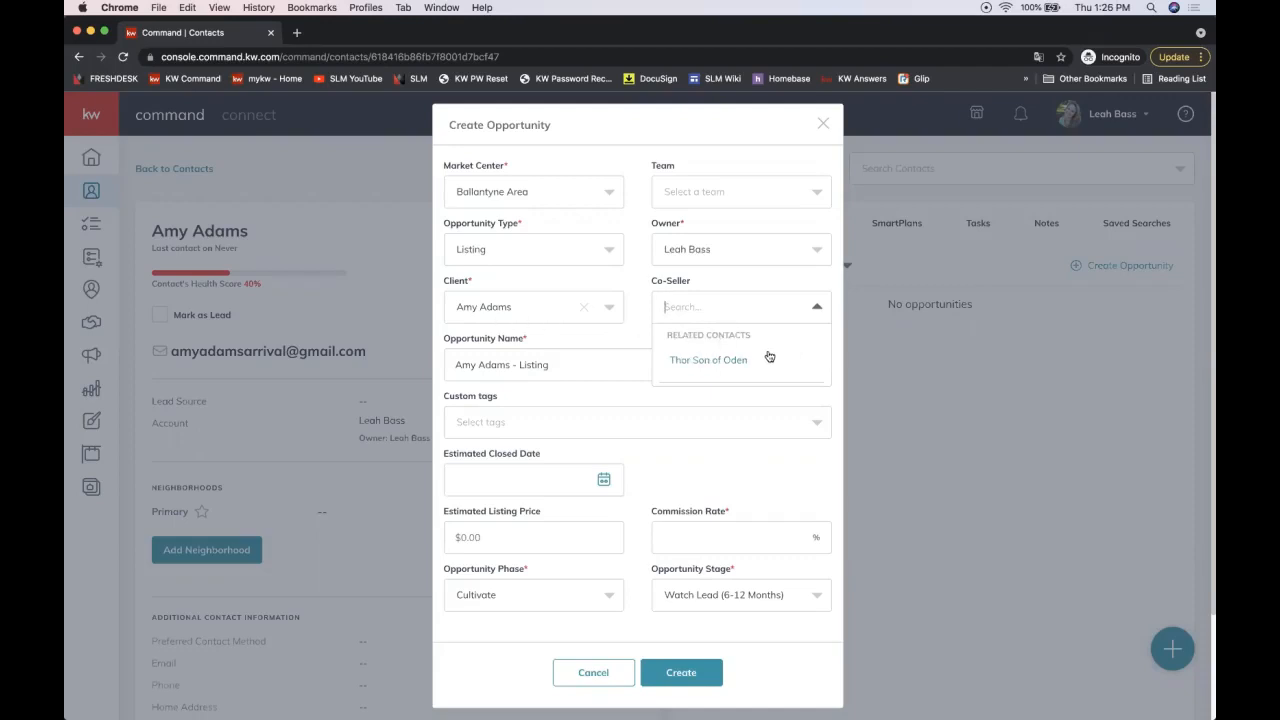
Step: Add the related spouse contact as co-seller and enter a 3% commission rate
click(700, 366)
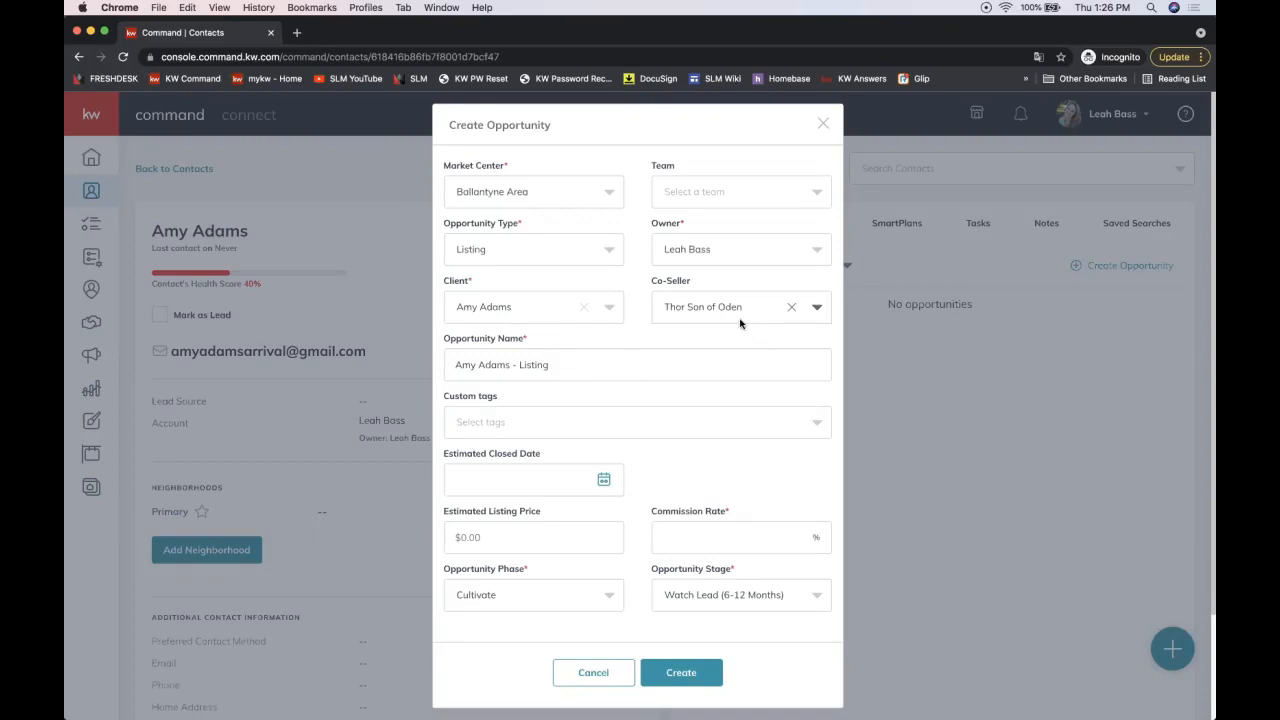
click(679, 533)
text(3)
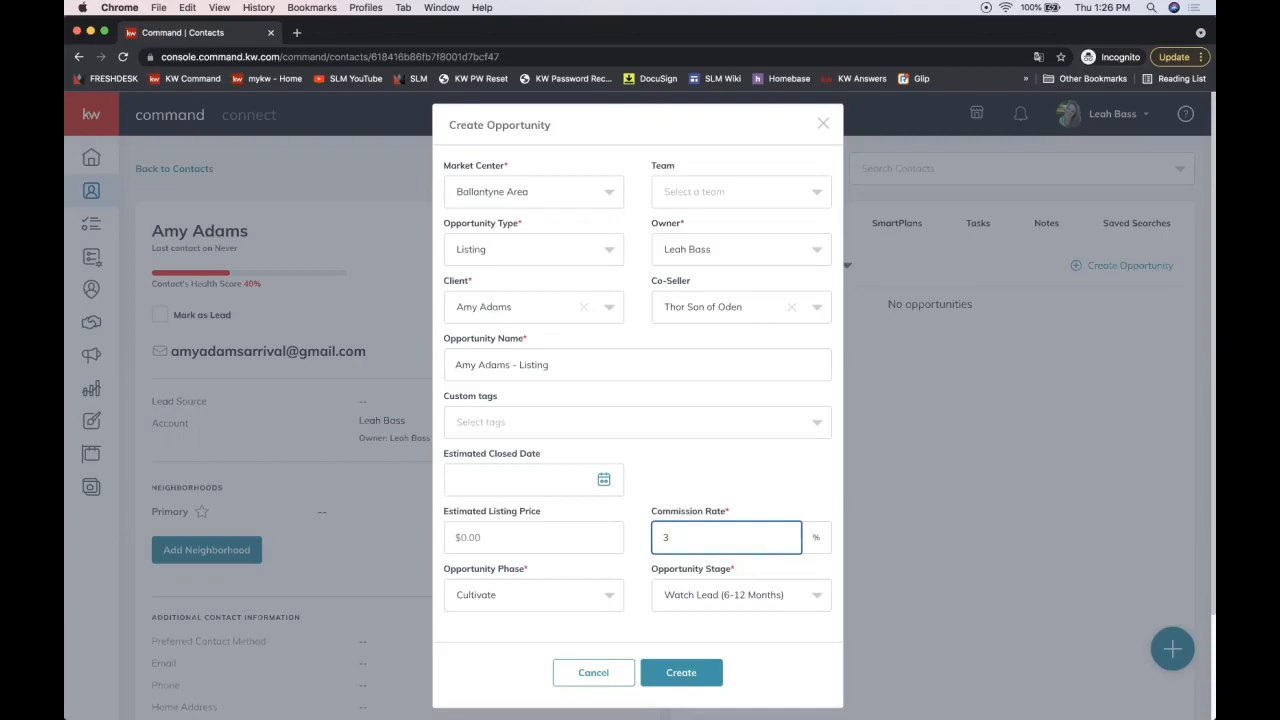
drag(670, 537, 618, 538)
triple_click(484, 227)
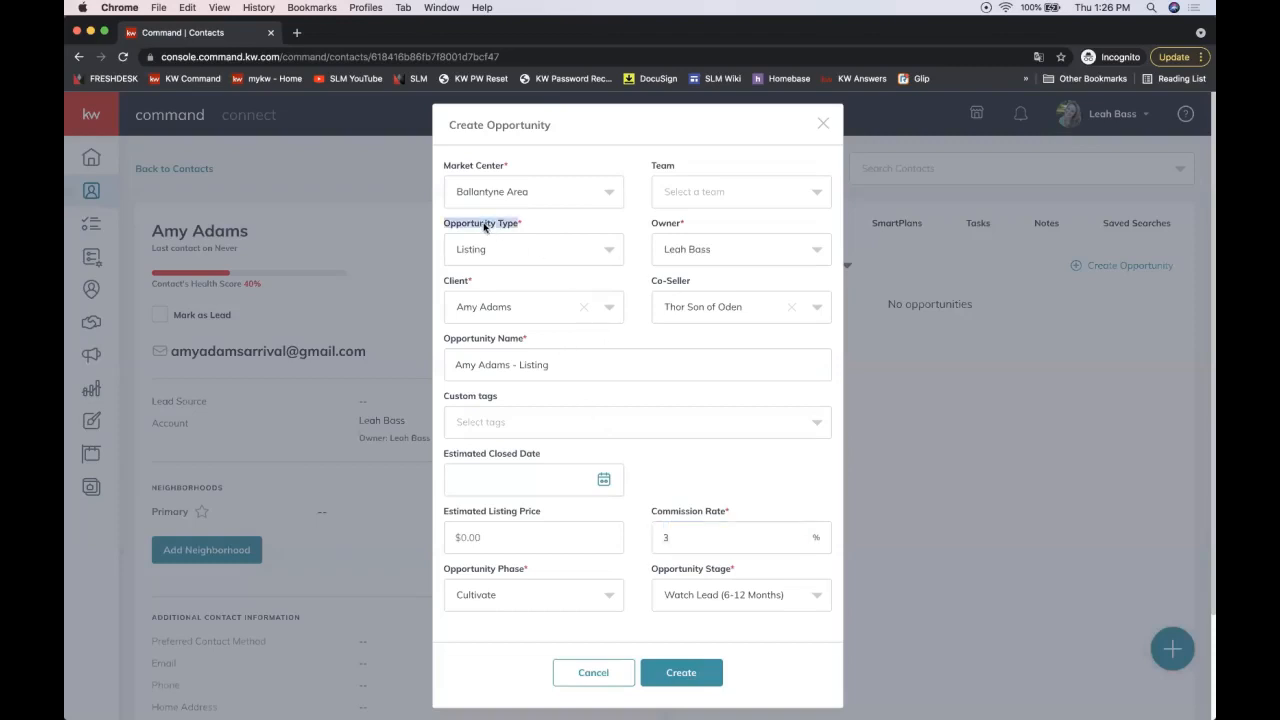
click(495, 260)
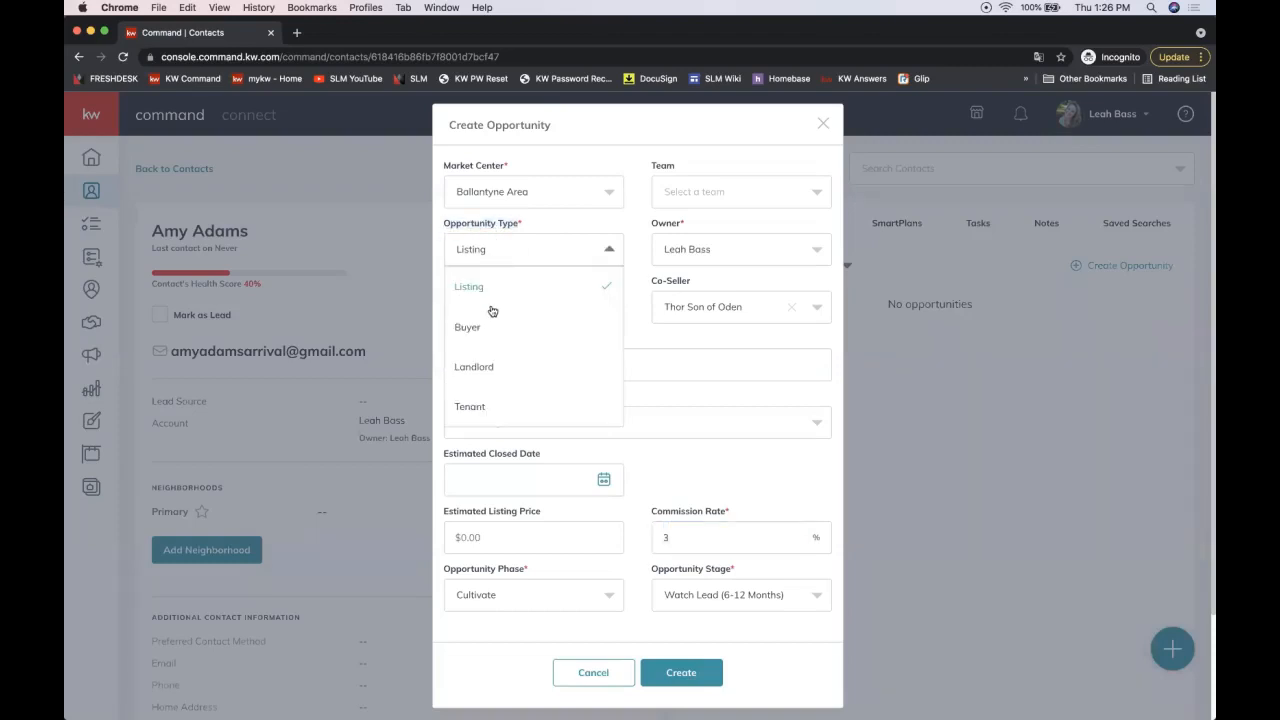
click(503, 258)
double_click(459, 285)
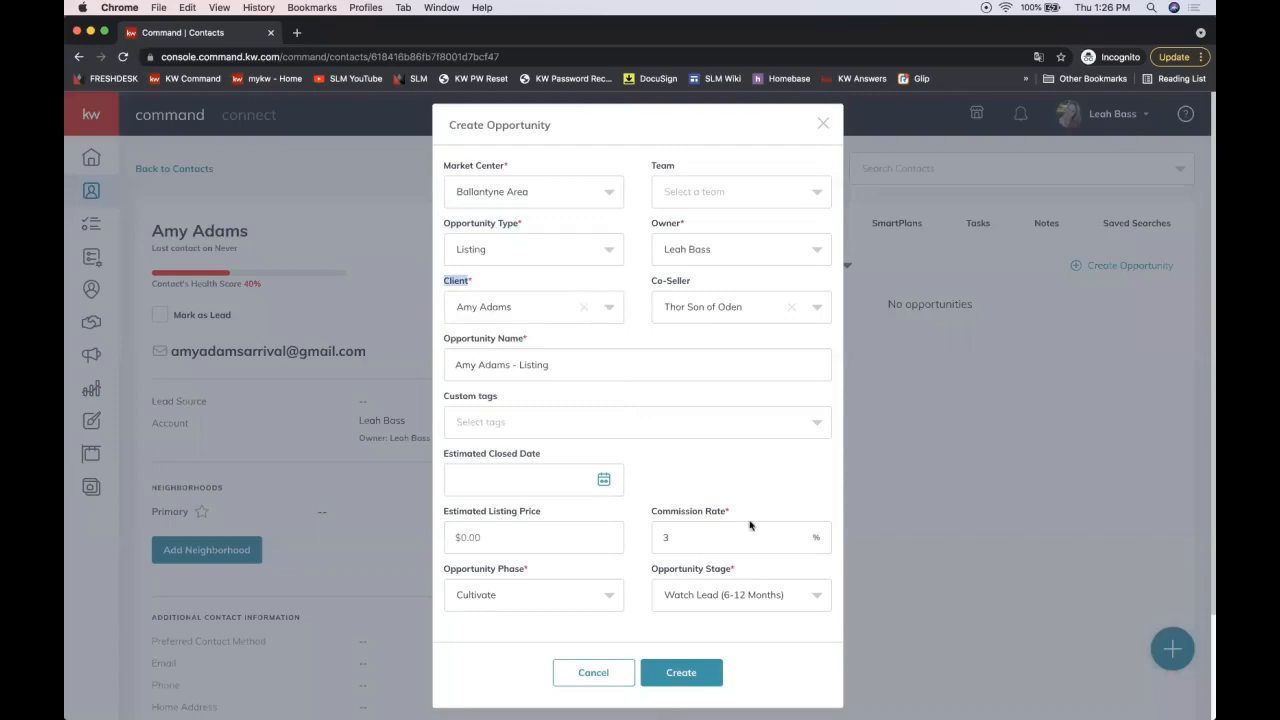
click(680, 530)
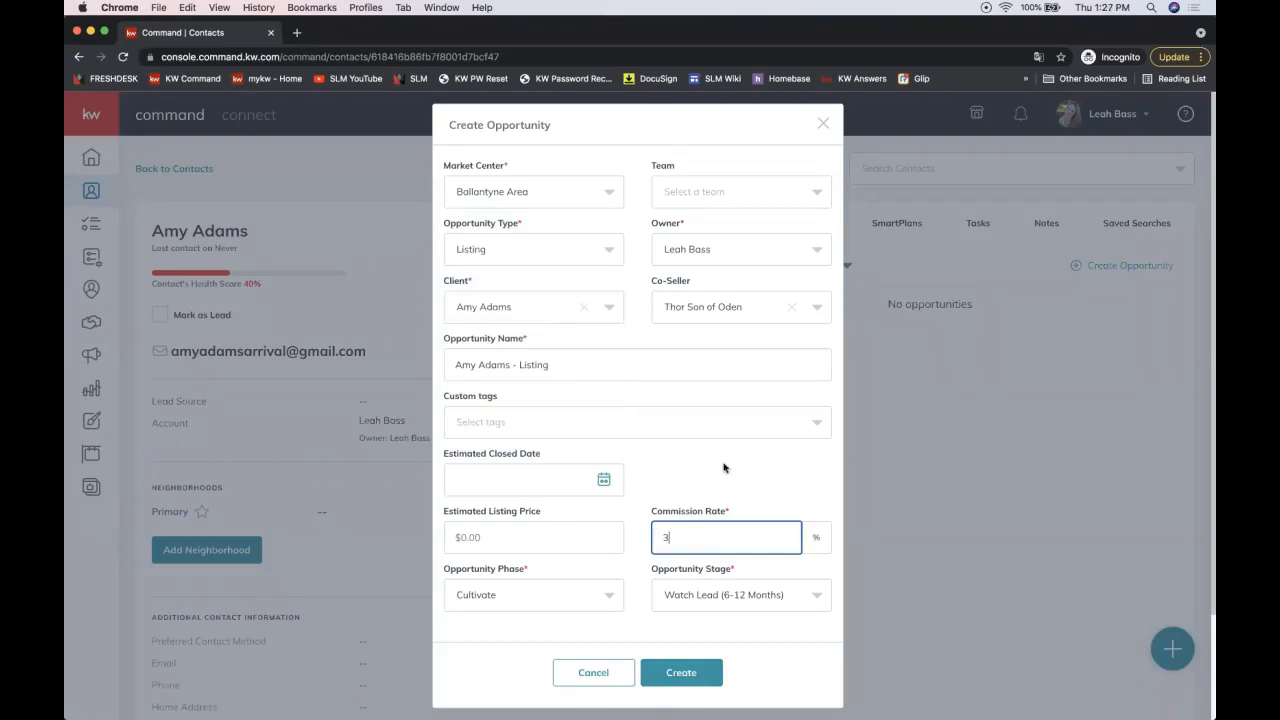
click(494, 192)
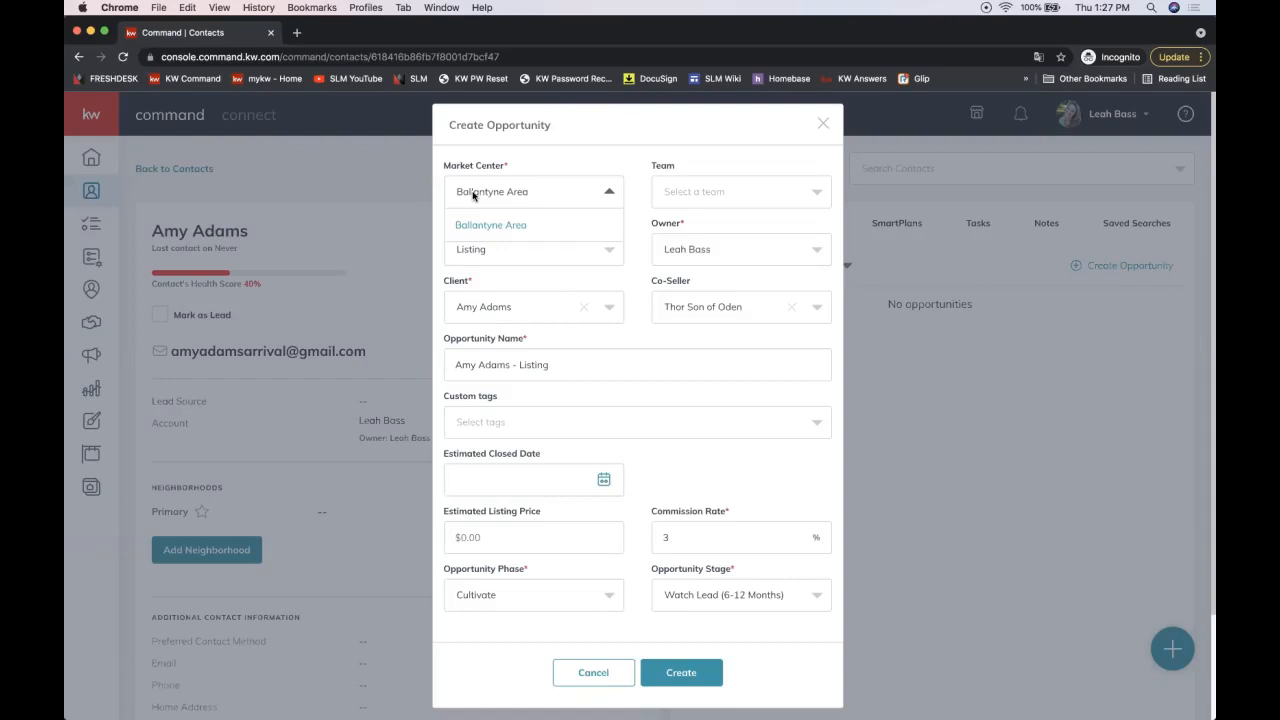
click(473, 195)
click(496, 198)
click(703, 159)
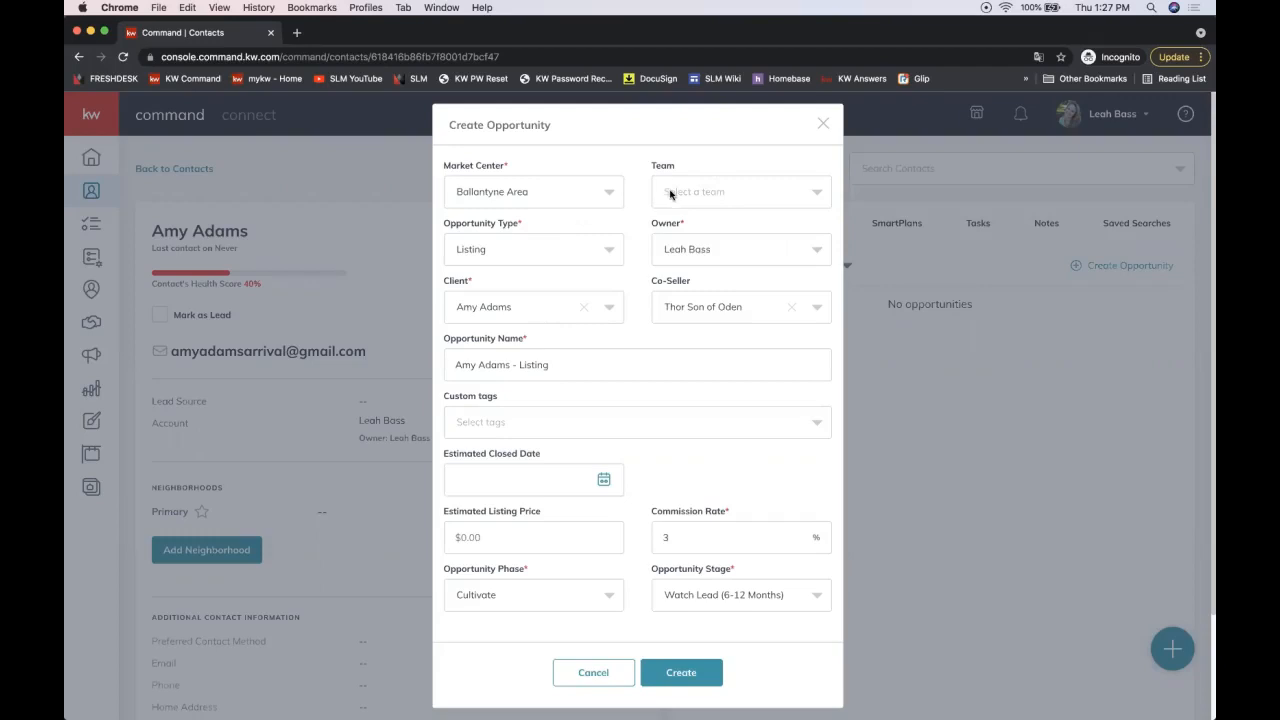
double_click(663, 223)
Step: Keep Listing as the type and prefix the opportunity name with the property's street address and a dash
click(549, 248)
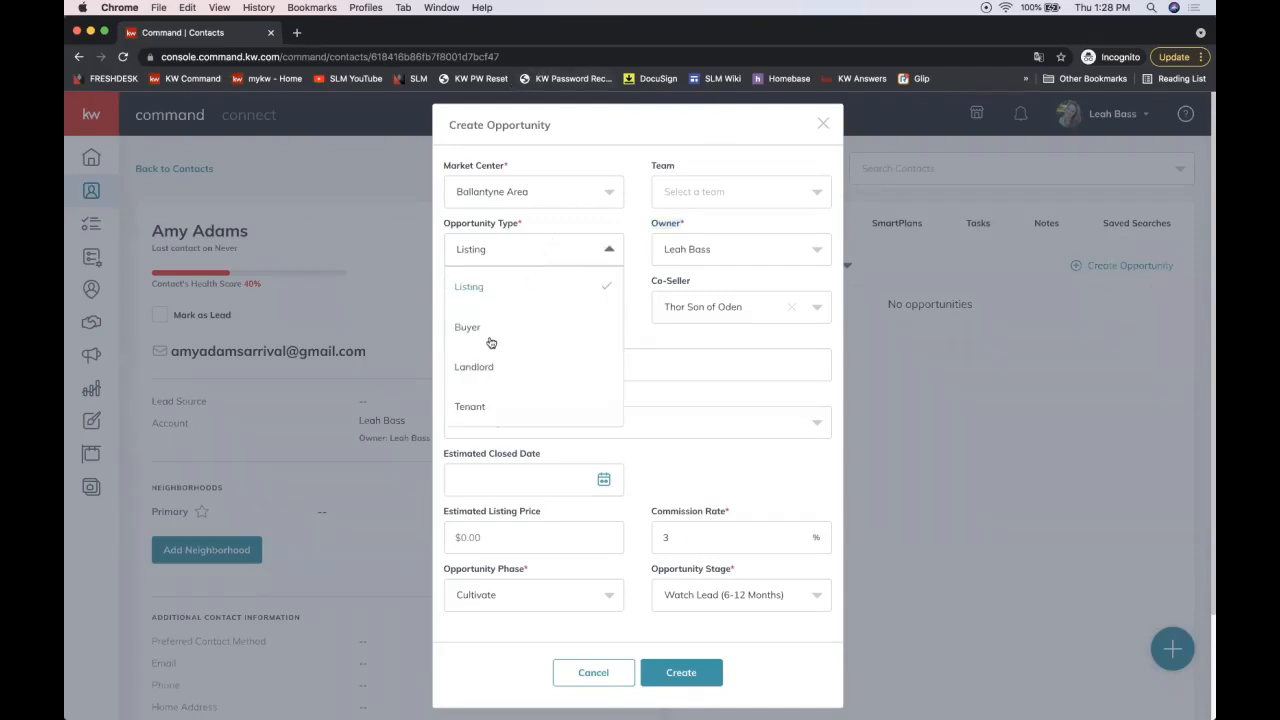
click(715, 348)
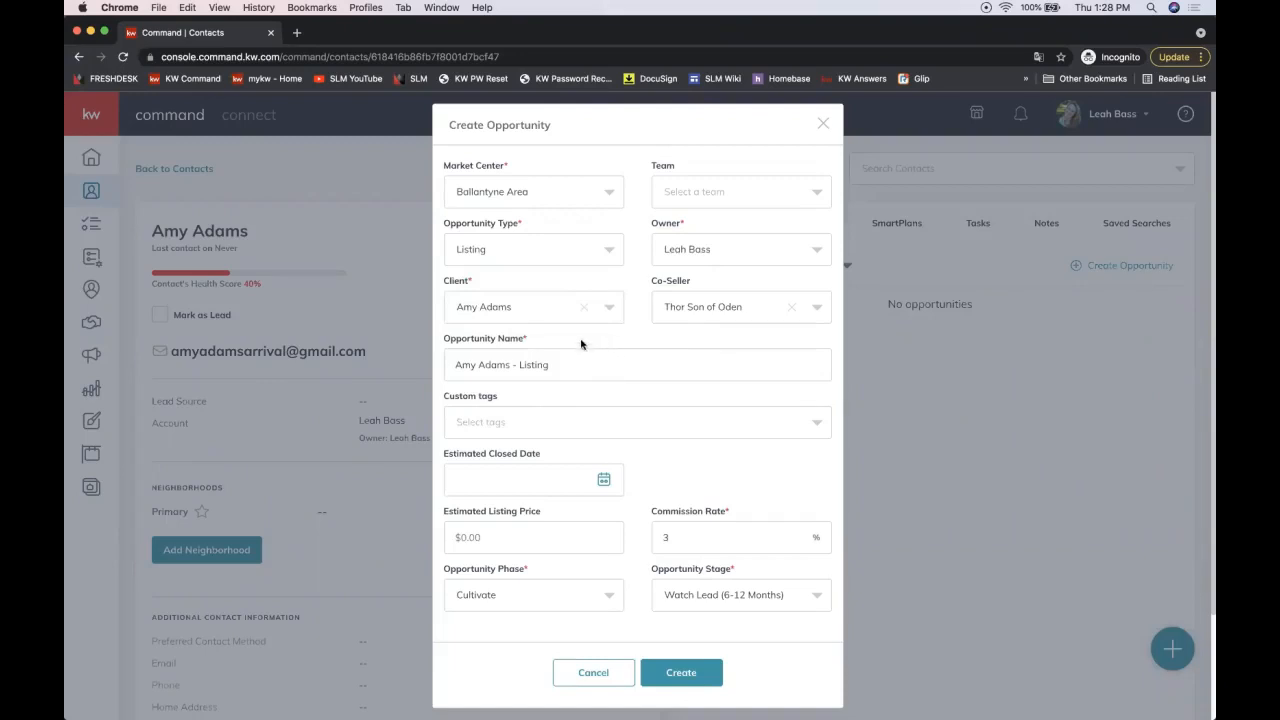
click(446, 365)
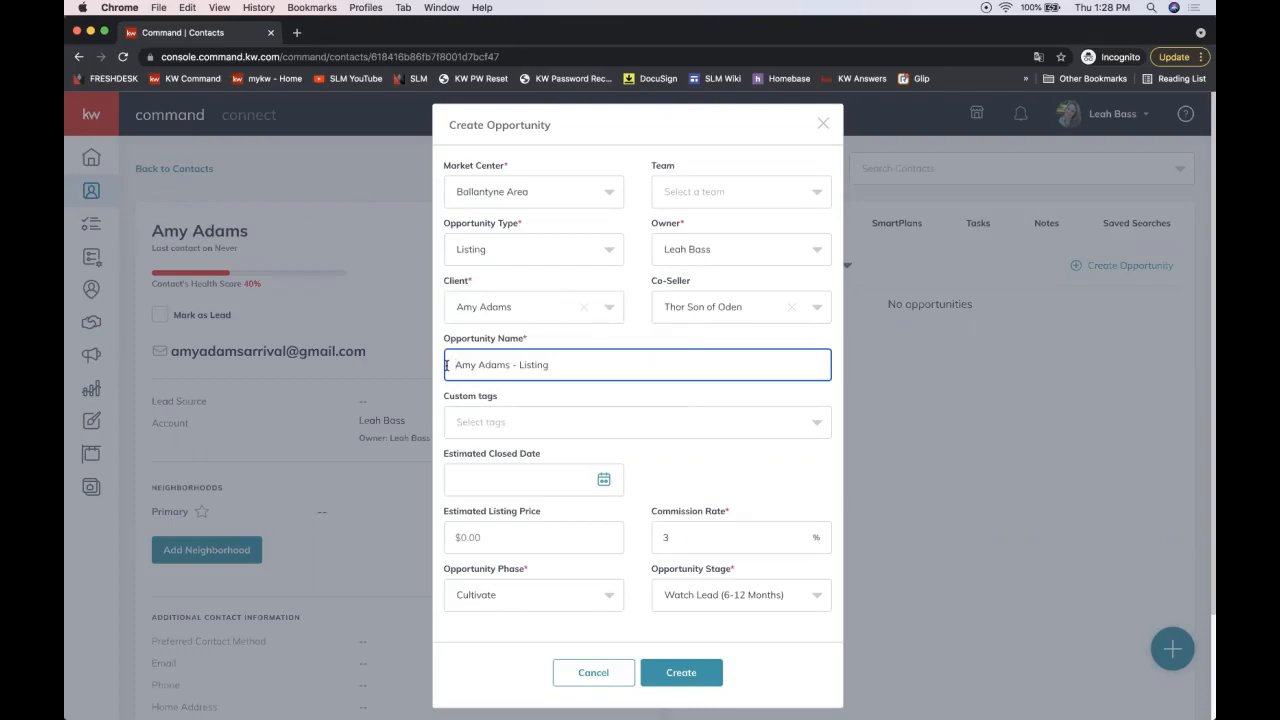
triple_click(485, 364)
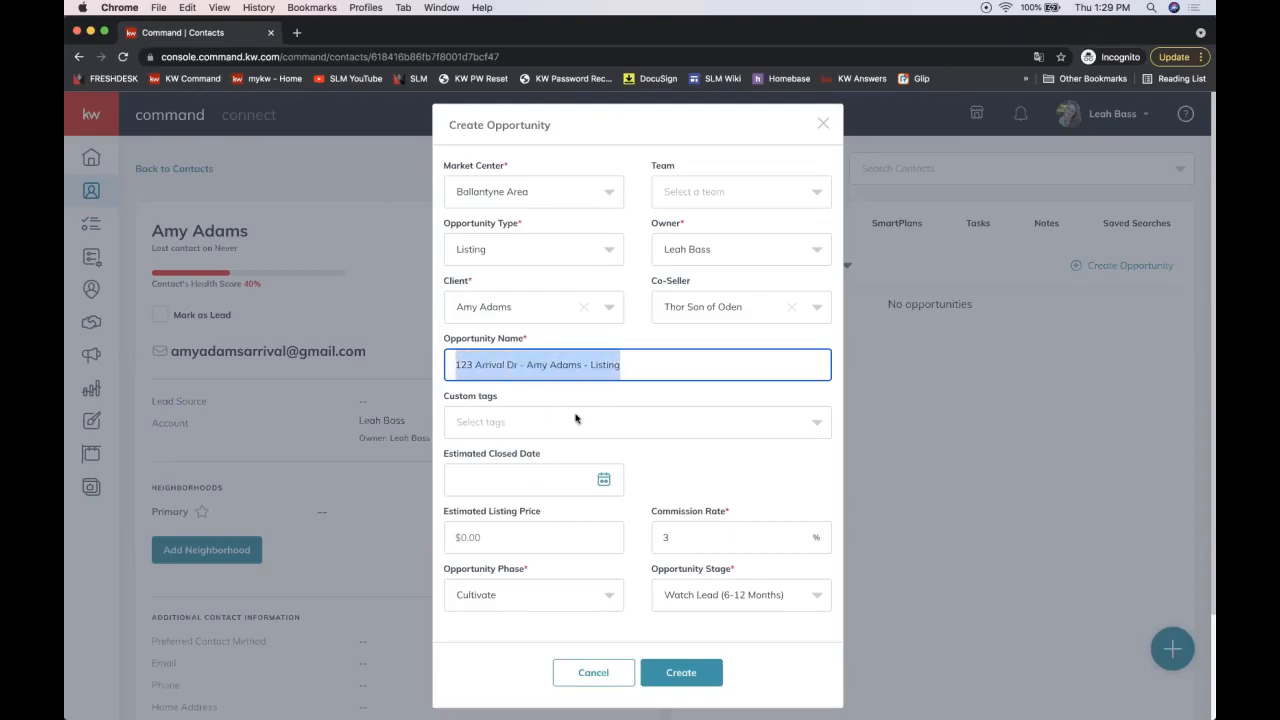
double_click(601, 364)
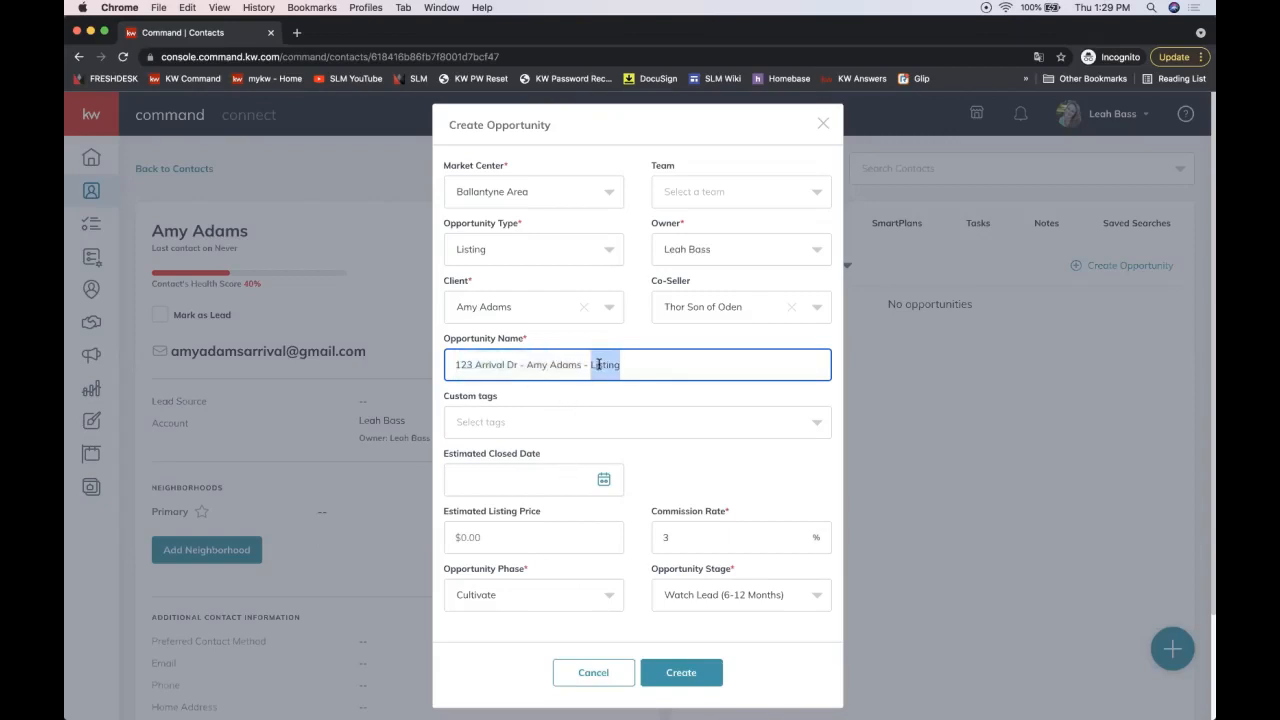
click(647, 465)
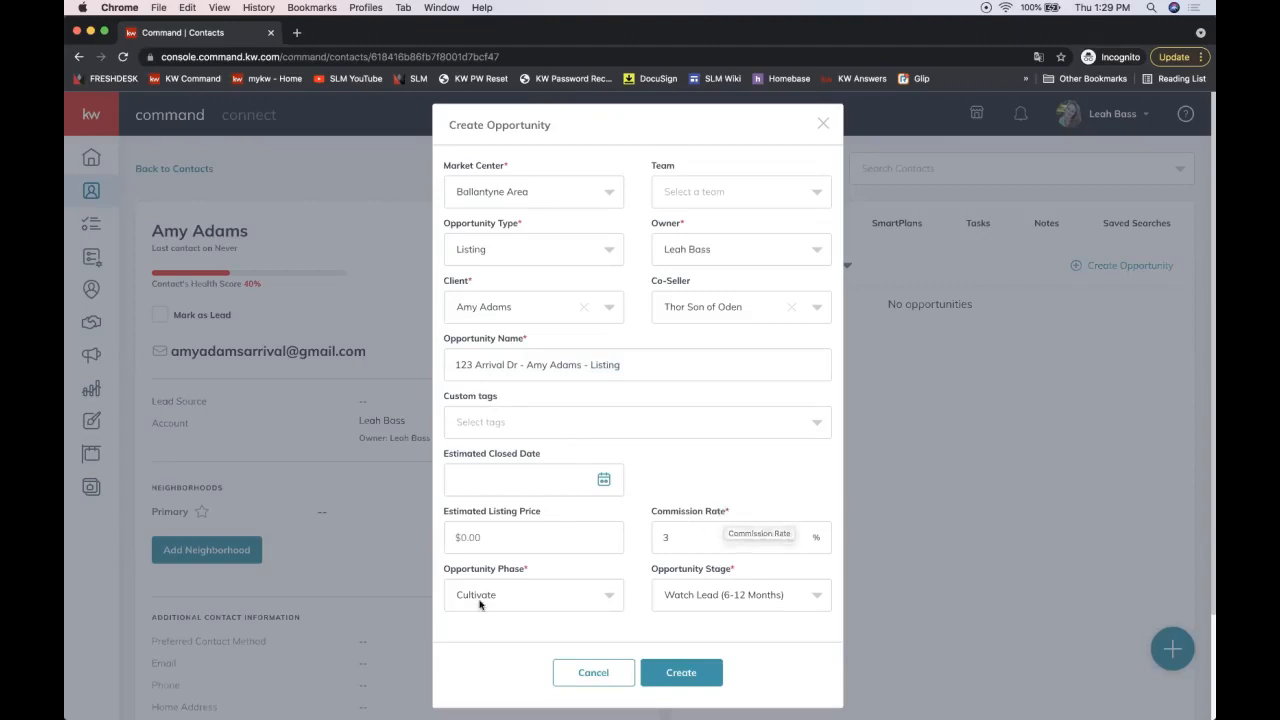
scroll(482, 598, down, 3)
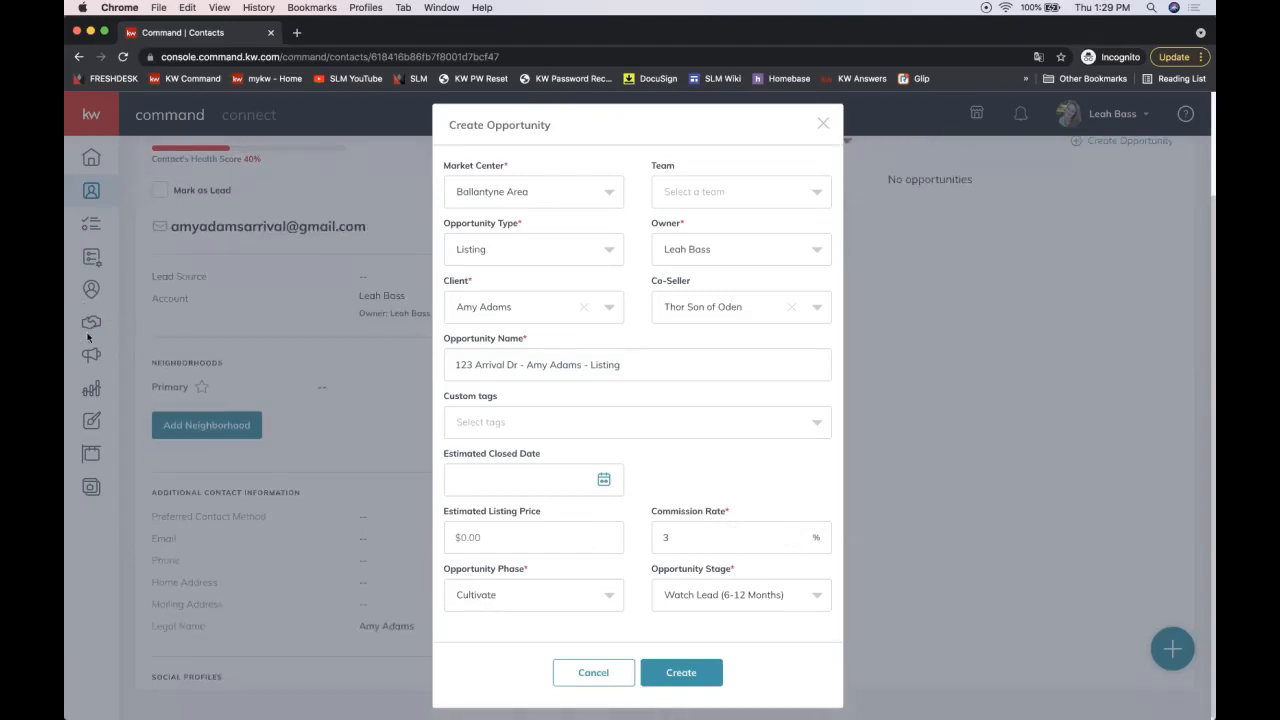
click(490, 595)
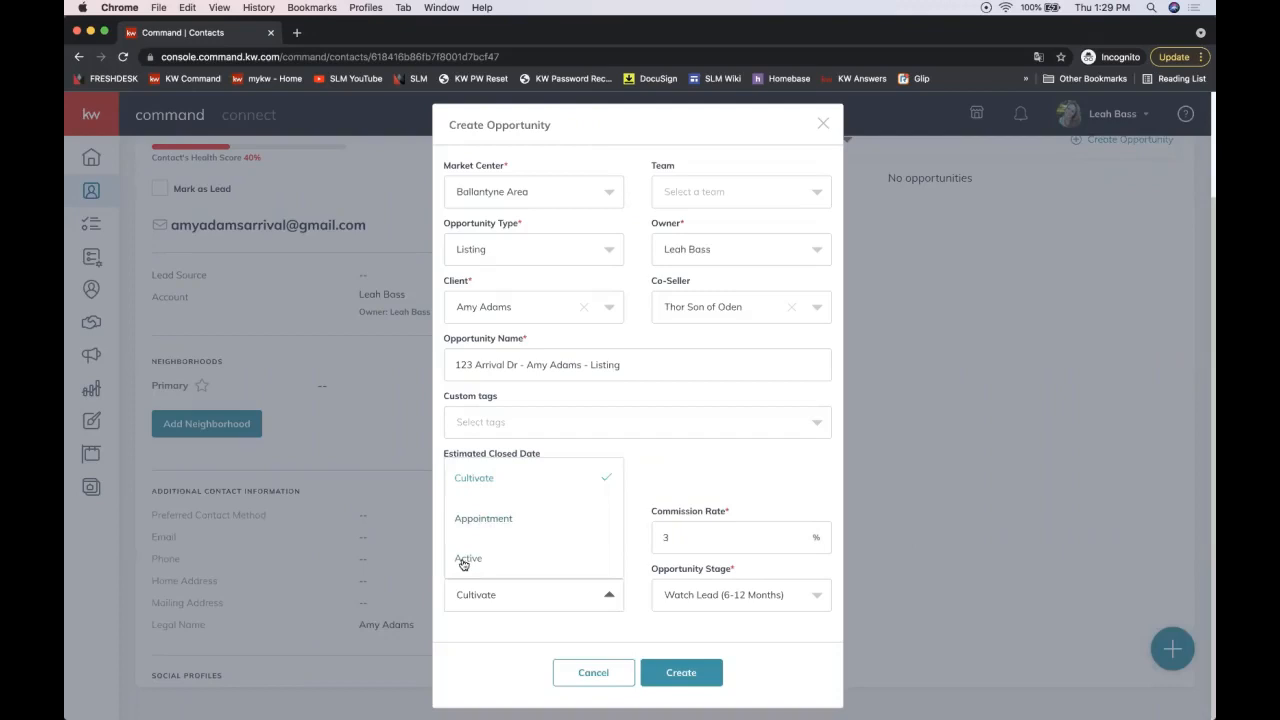
triple_click(685, 574)
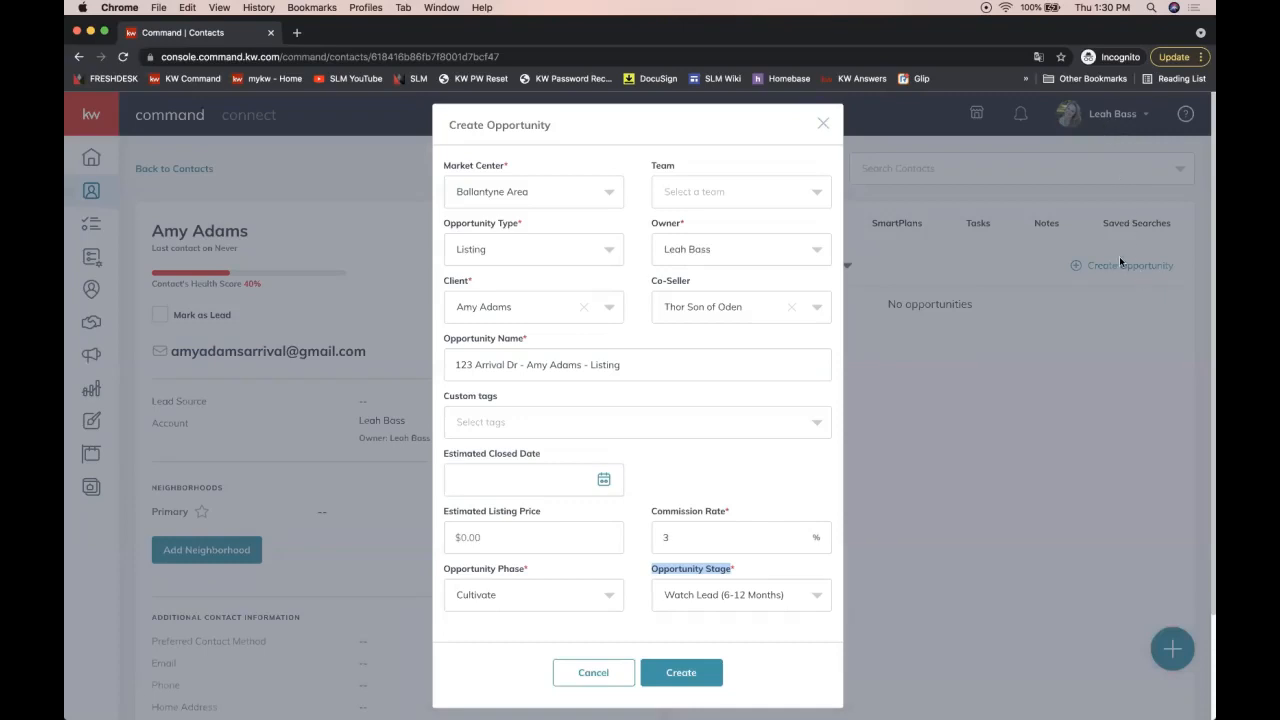
Step: Assign the opportunity to the Yates & Maxwell Properties team, then close the form without creating it
click(695, 198)
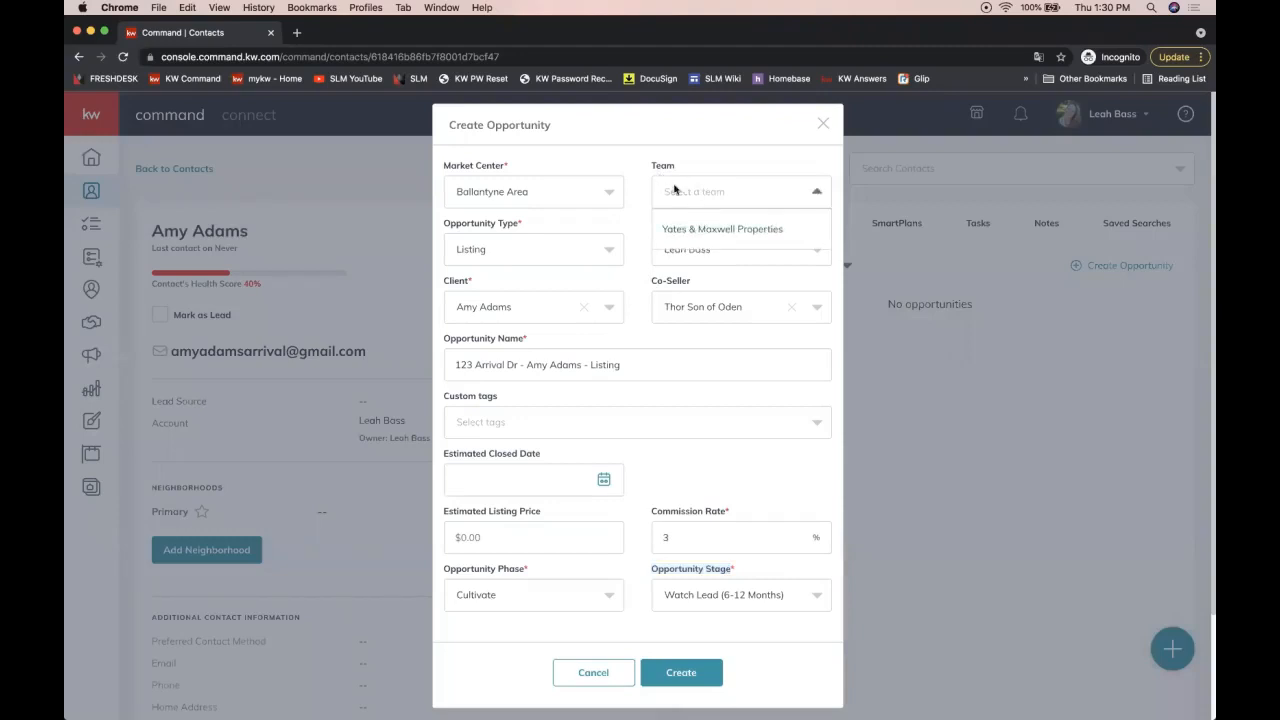
click(676, 229)
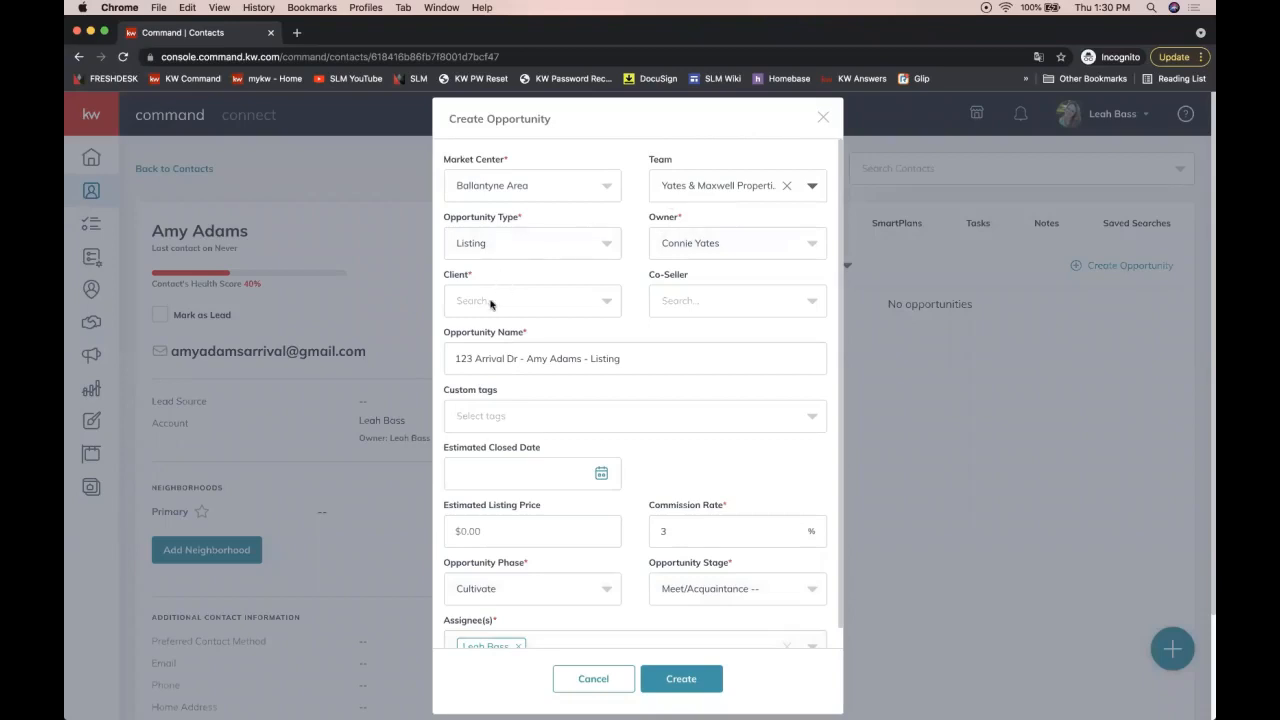
click(822, 118)
Step: Check the account switcher, then open the contact's extra actions menu
click(1093, 117)
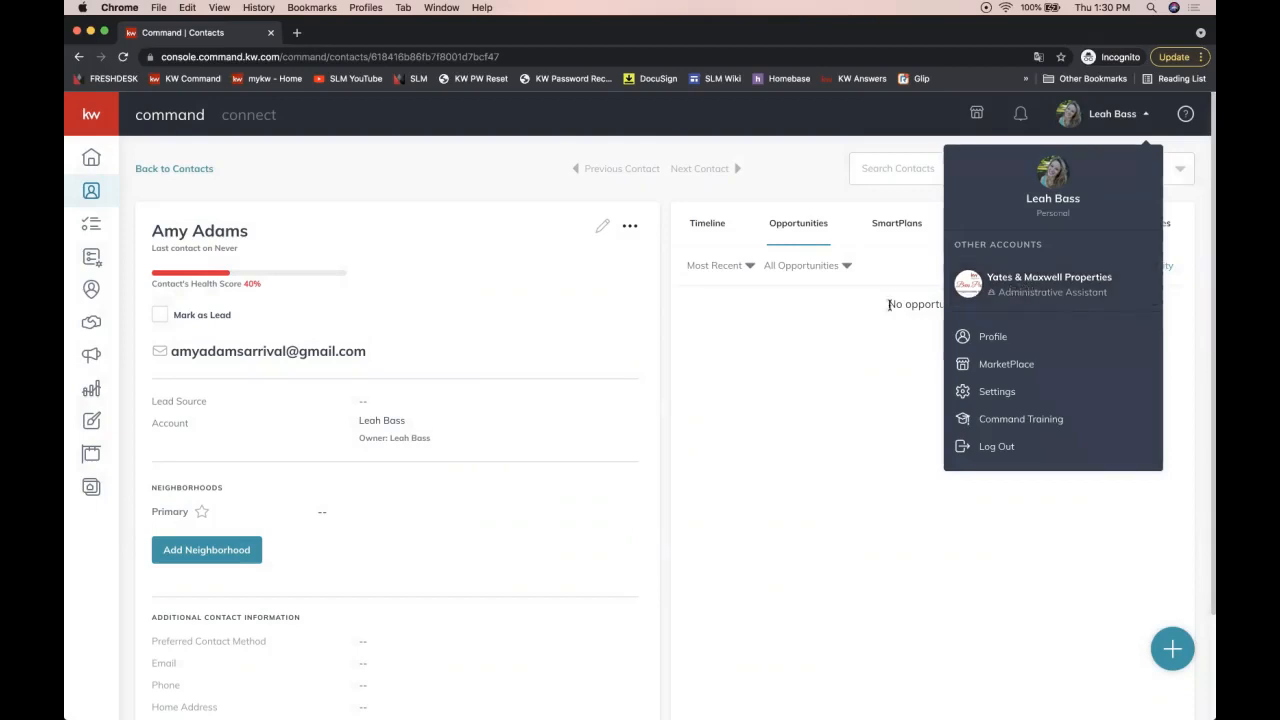
click(860, 323)
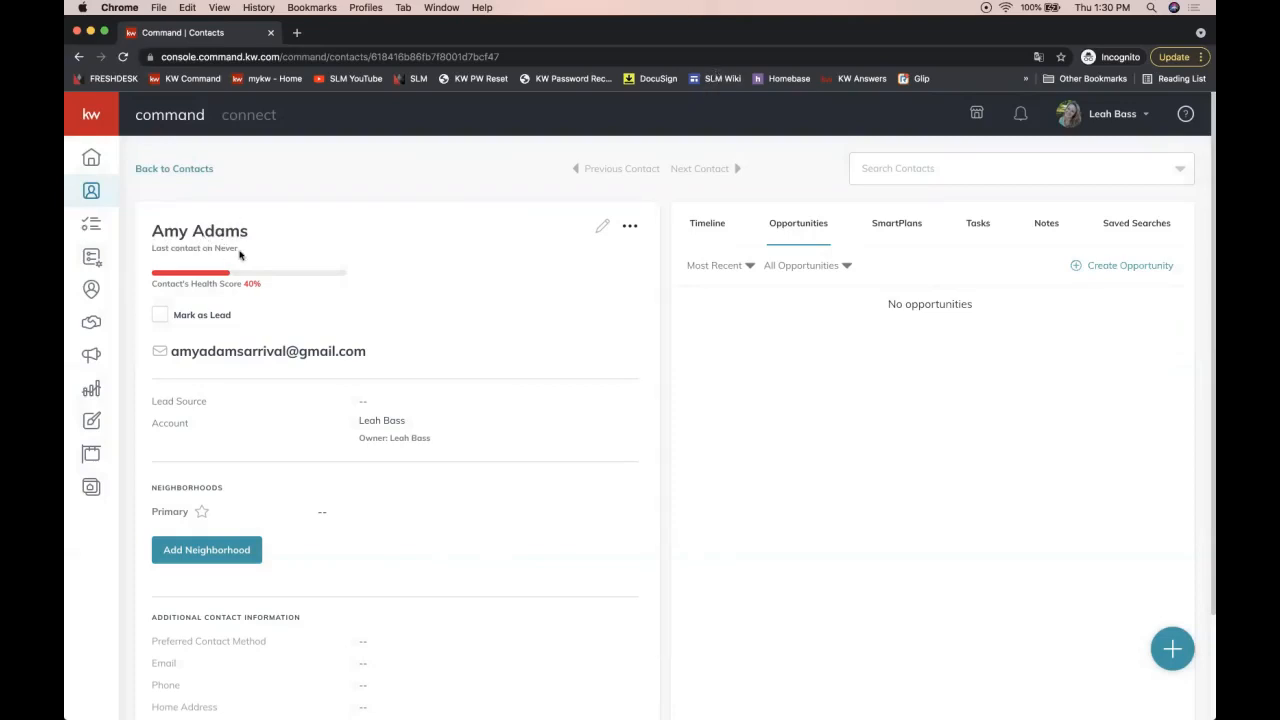
click(630, 229)
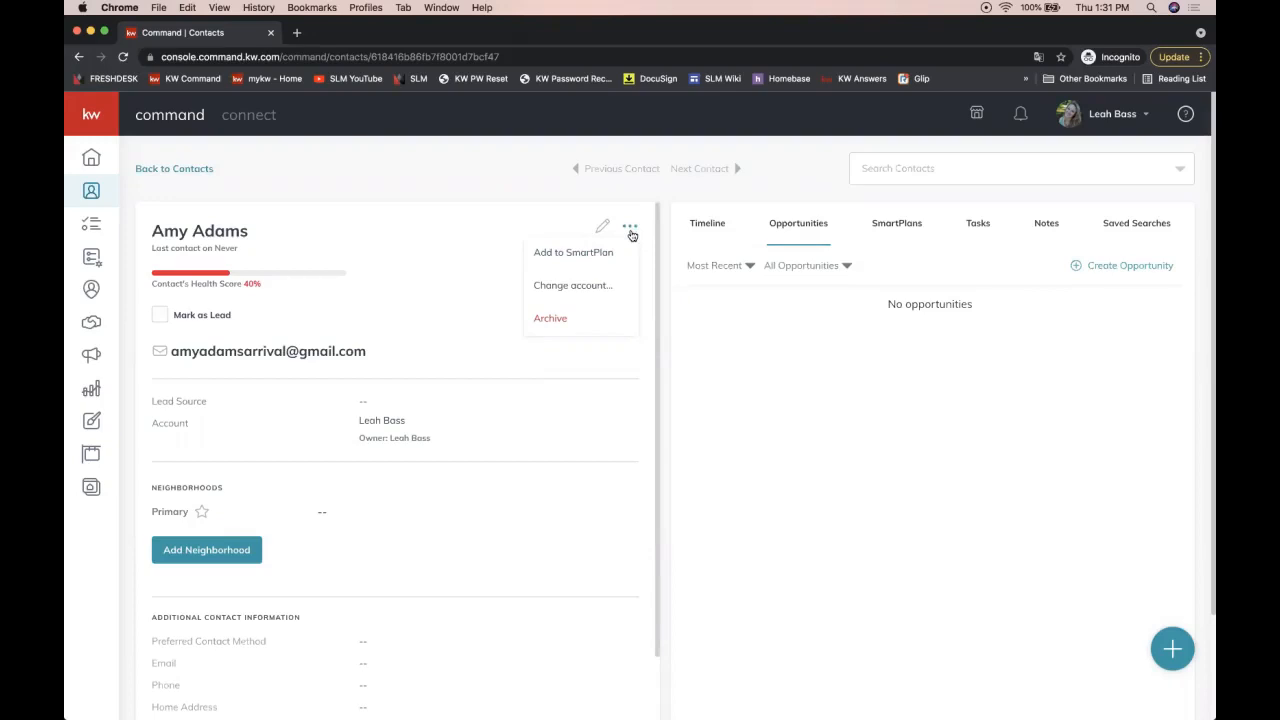
click(576, 287)
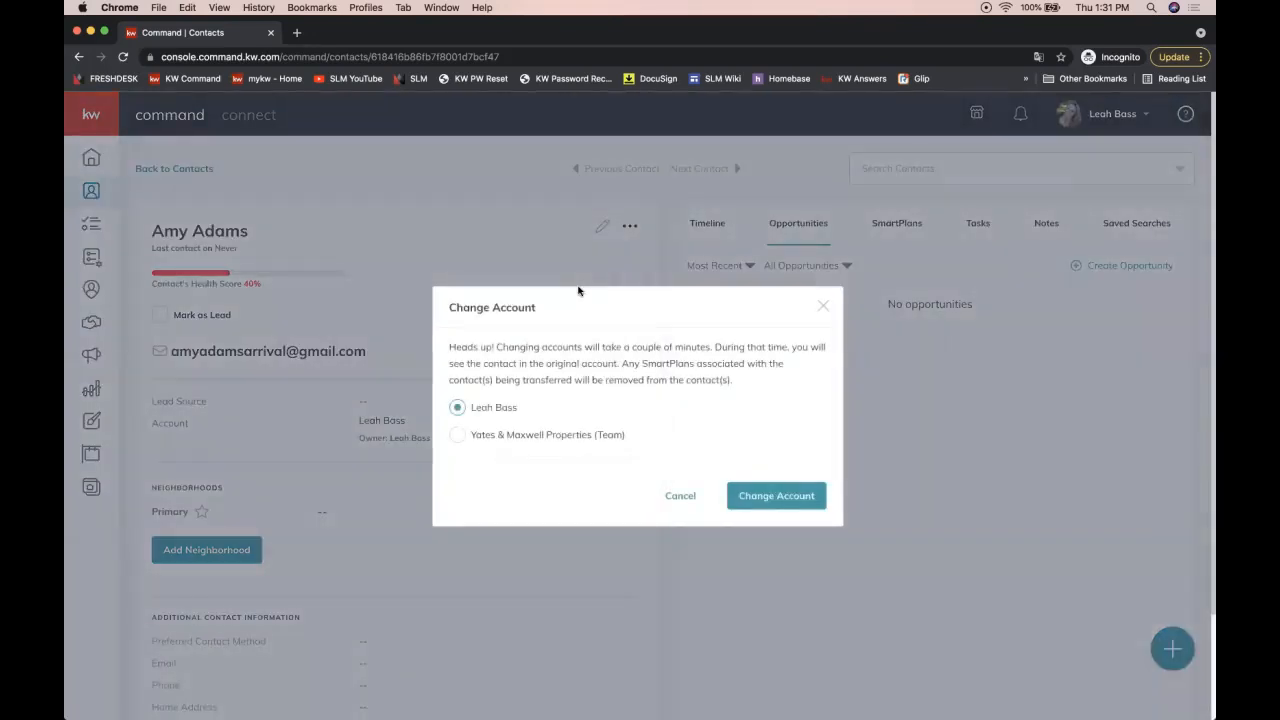
click(458, 435)
click(823, 305)
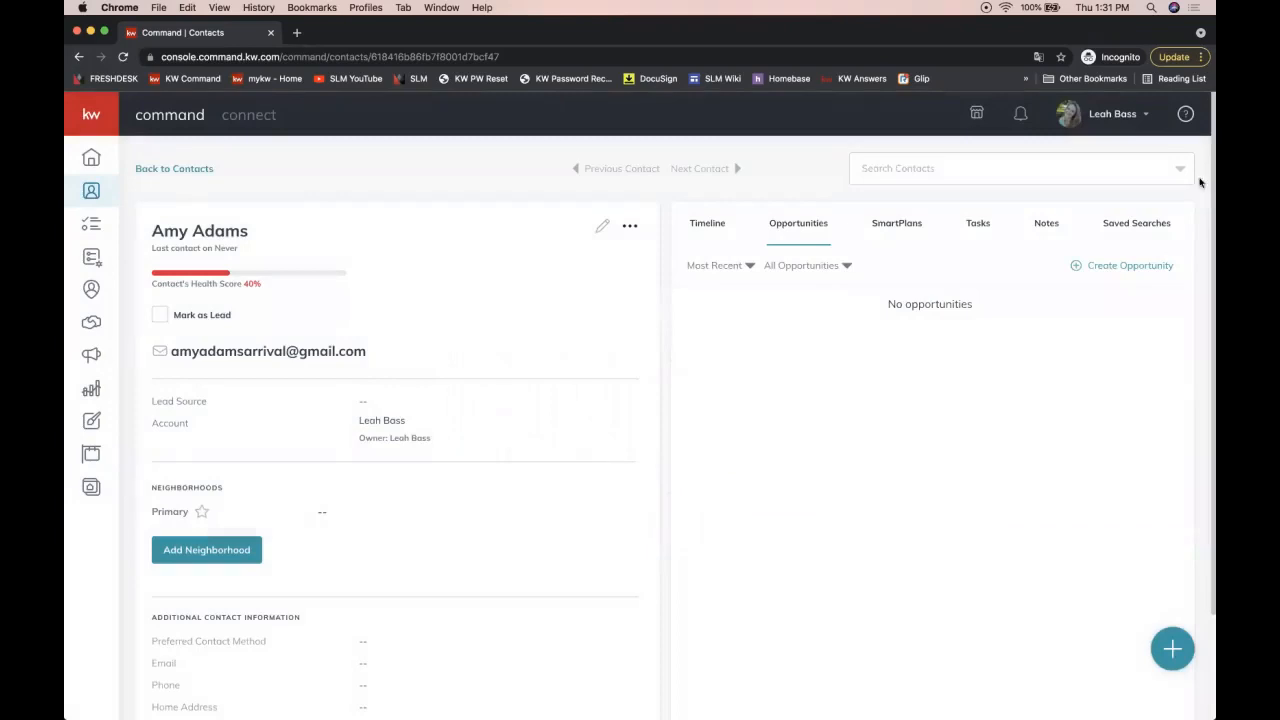
Step: Start a new opportunity for the contact under the Yates & Maxwell Properties team
click(1102, 266)
click(700, 192)
click(690, 222)
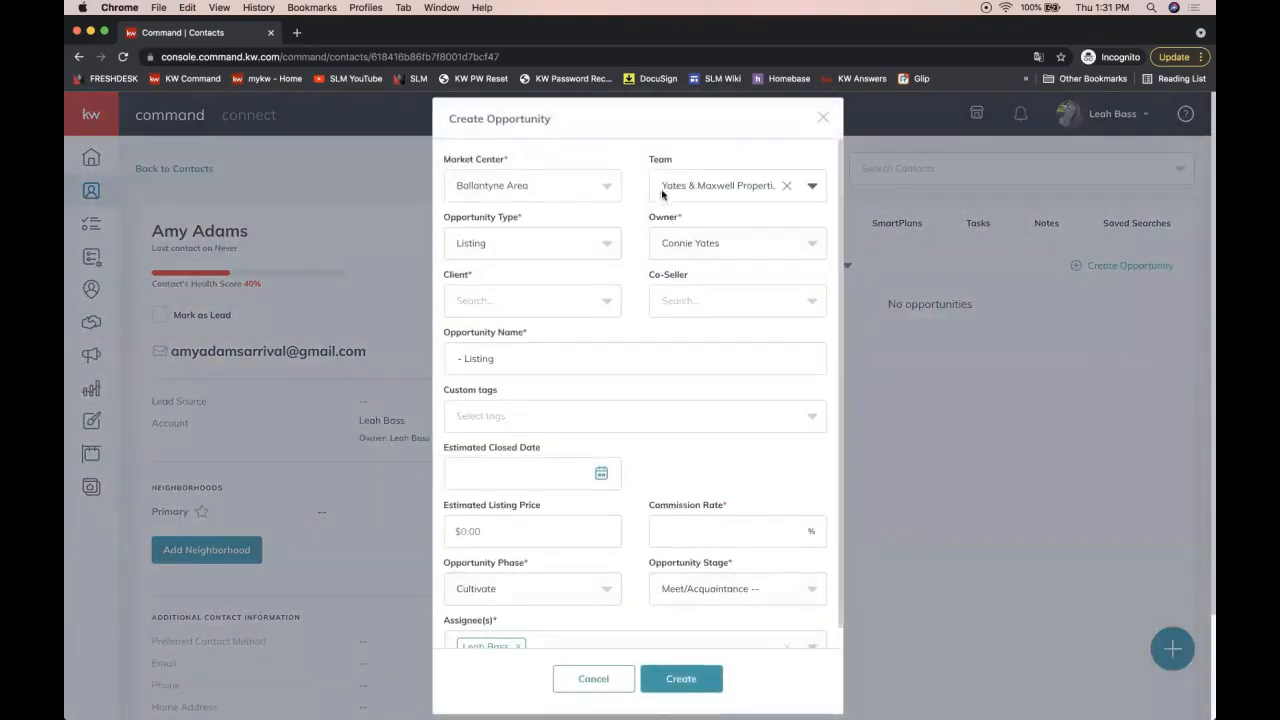
click(477, 306)
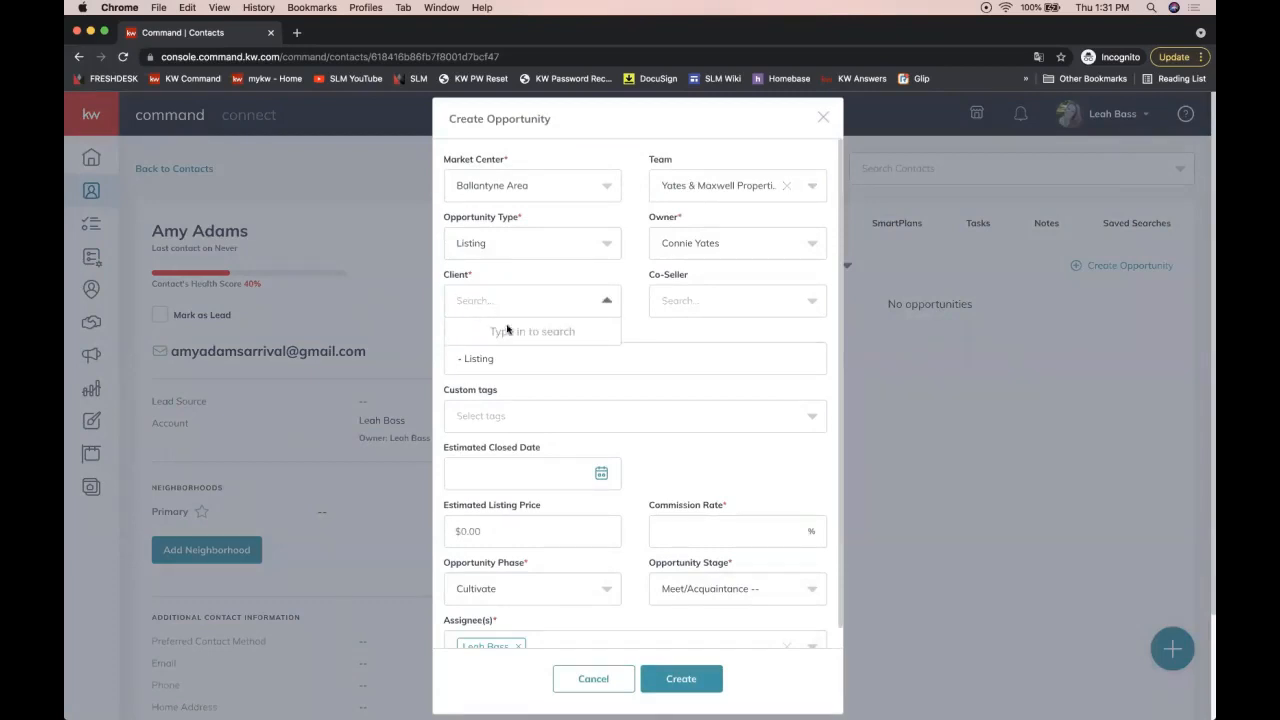
scroll(602, 478, down, 1)
Step: Add the second agent as an assignee and bring the DocuSign links document forward
double_click(476, 602)
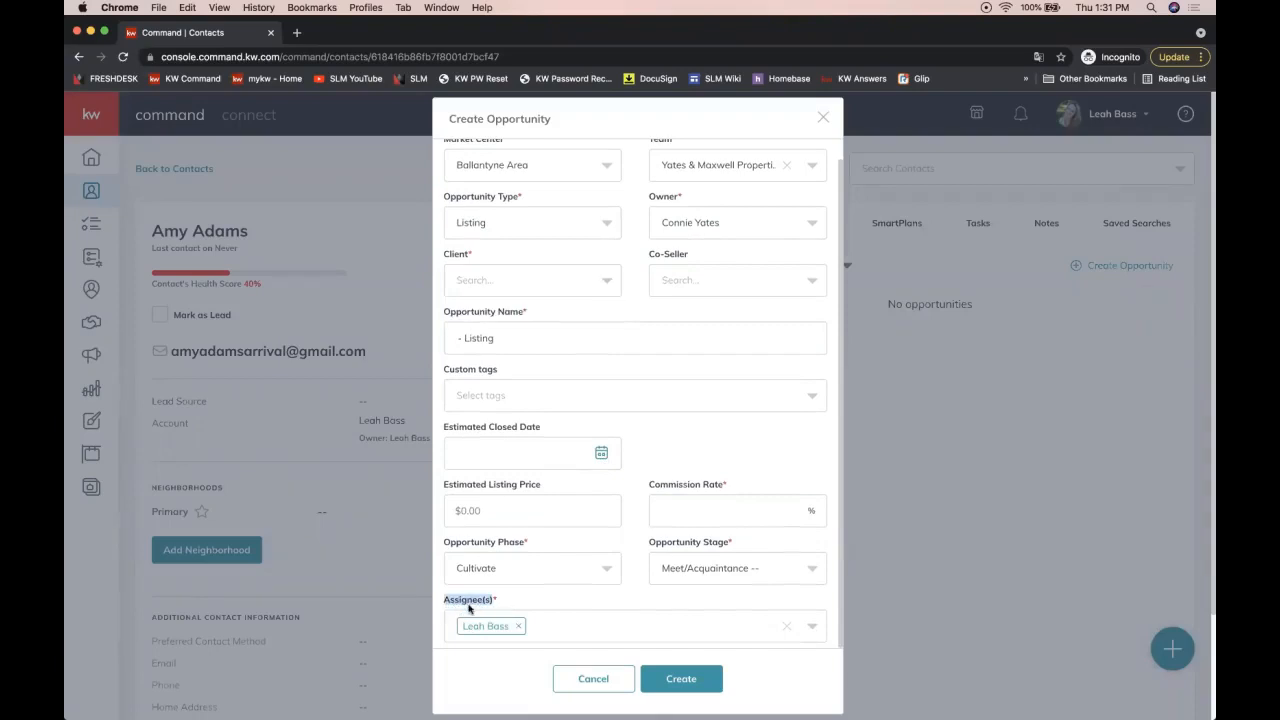
click(565, 637)
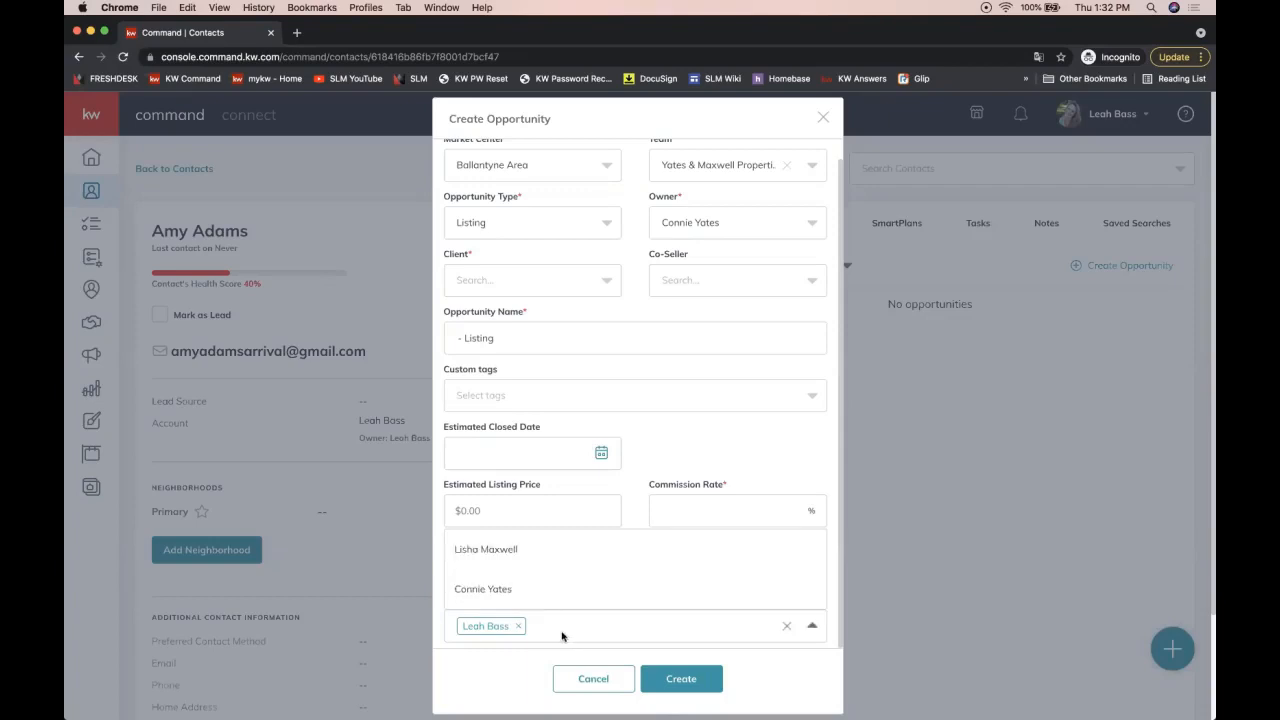
click(497, 558)
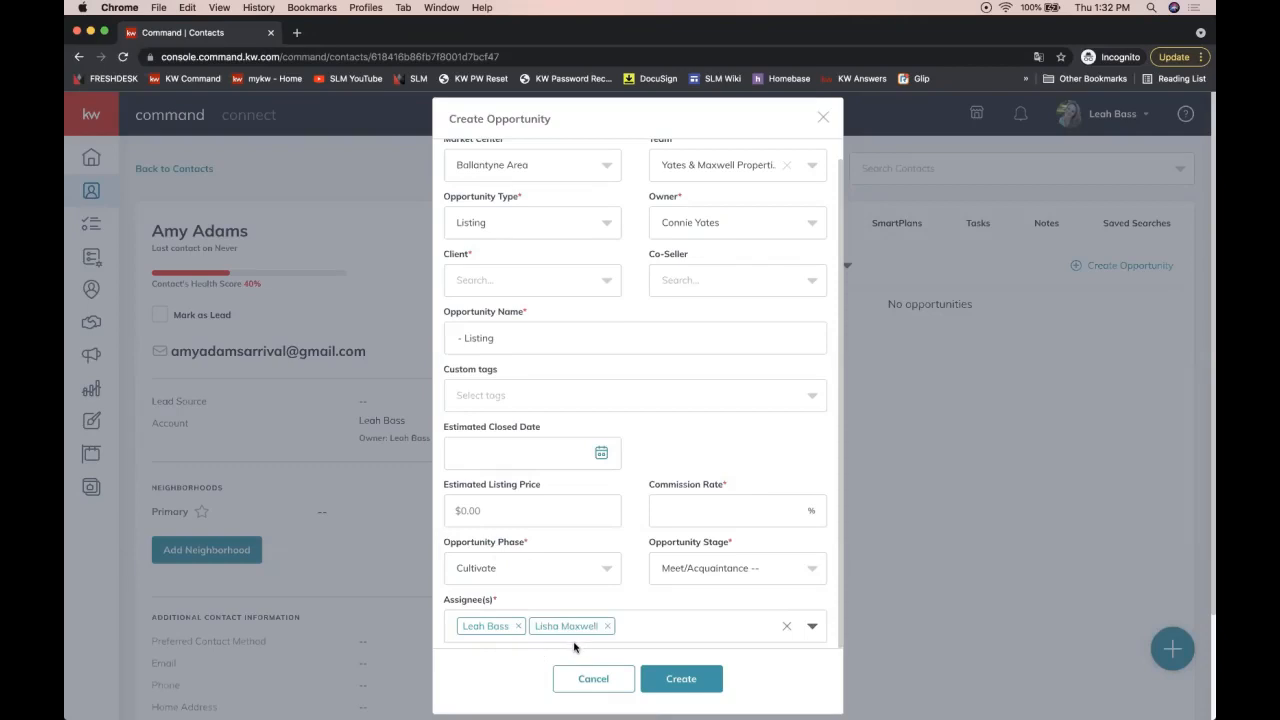
scroll(566, 638, up, 1)
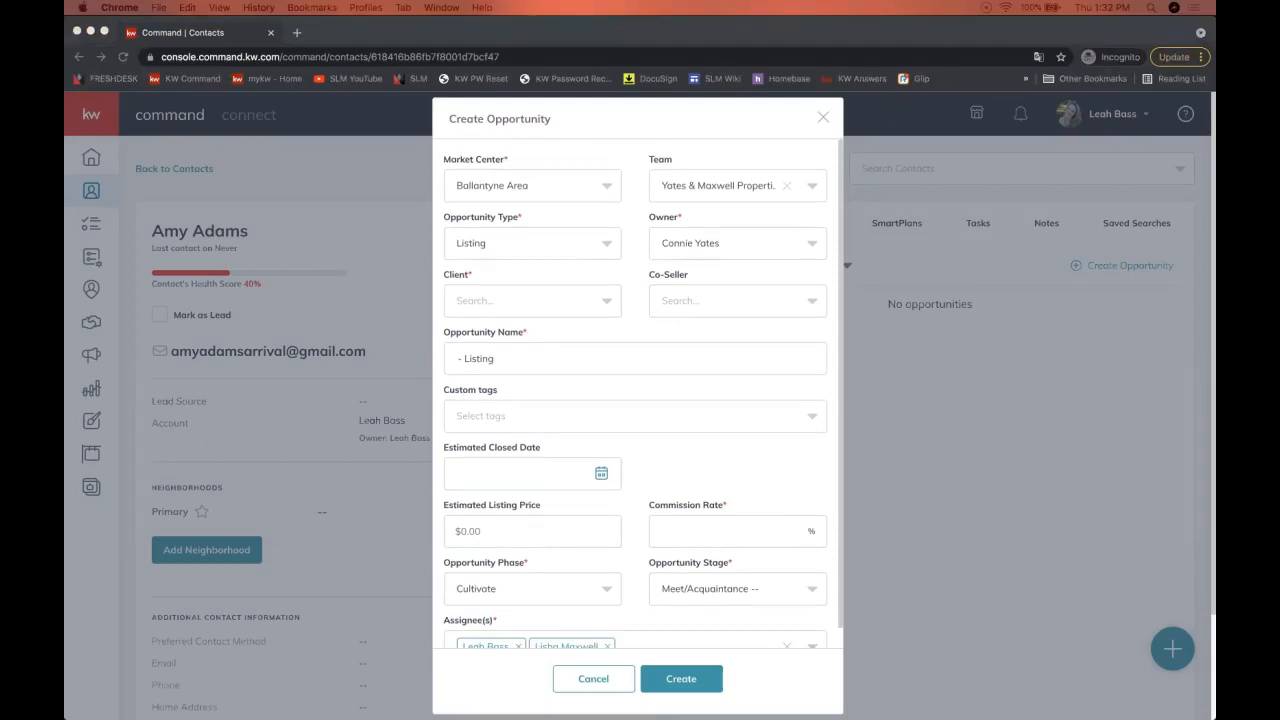
key(super+grave)
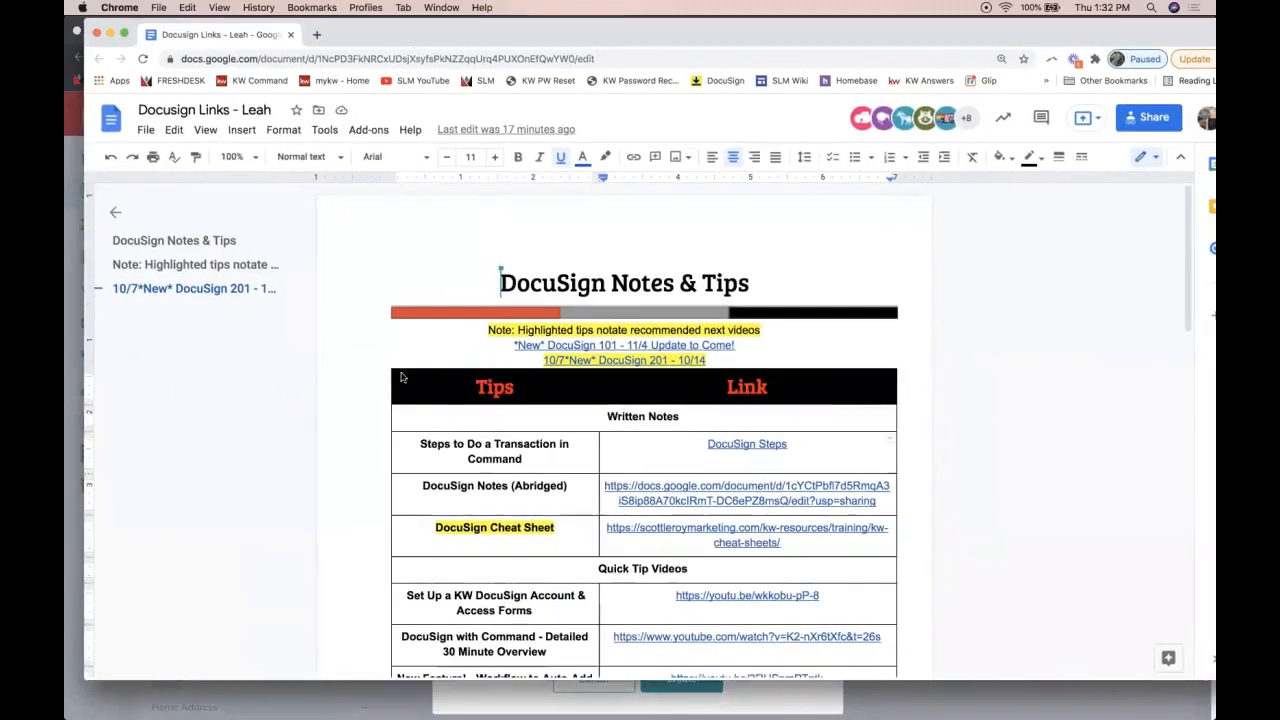
Step: Scroll the DocuSign links document to the second table and select the Team Transactions Overview tip
scroll(500, 450, down, 8)
scroll(515, 500, down, 5)
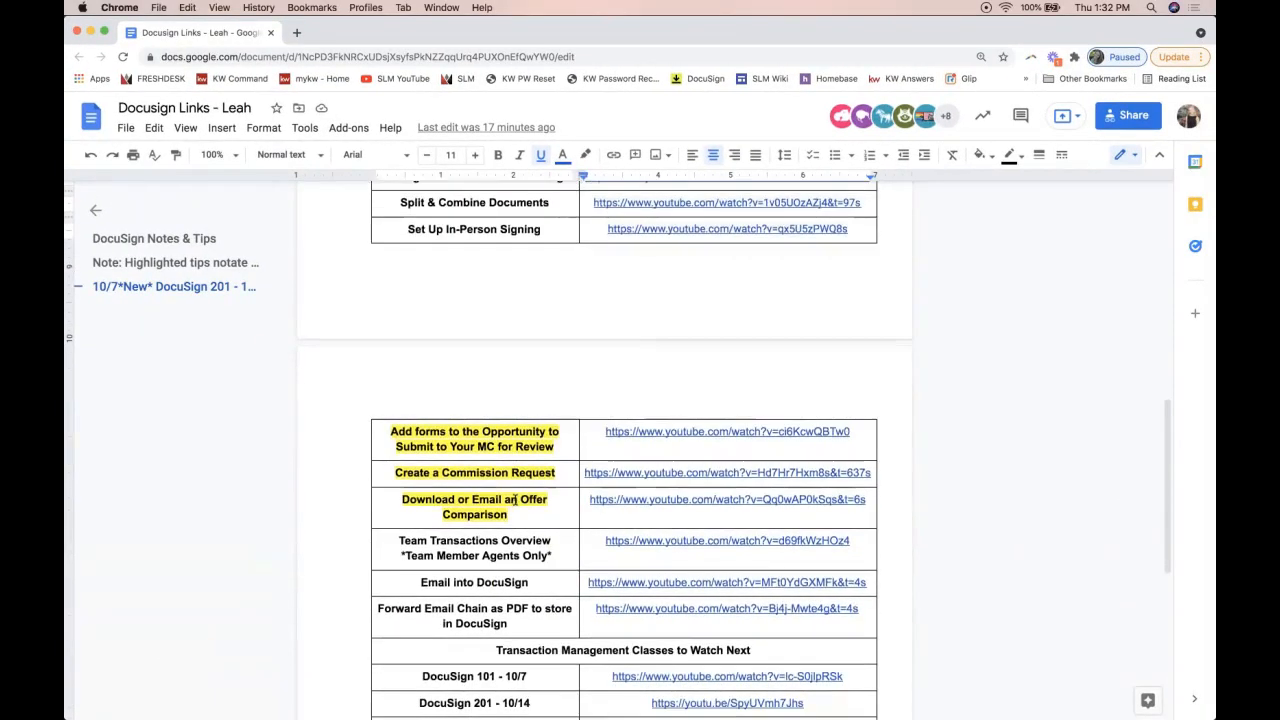
drag(552, 557, 398, 540)
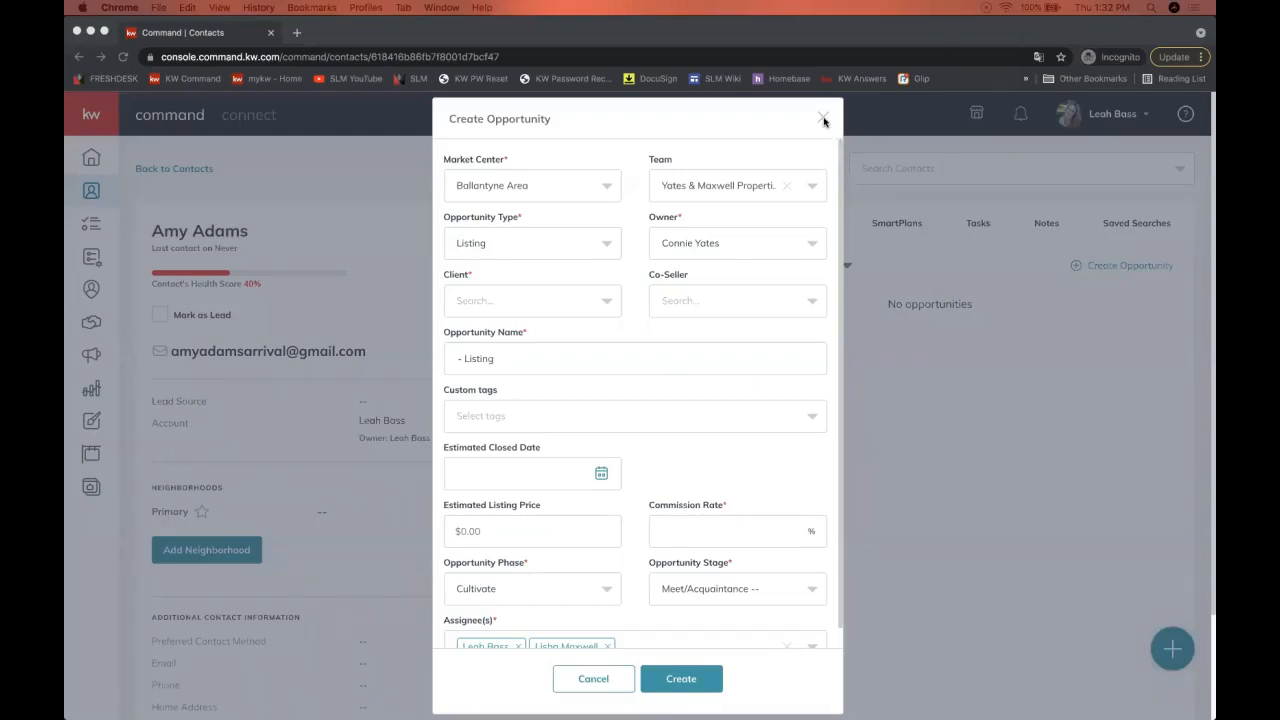
Step: Remove the team from the opportunity and close the form to start over
click(765, 187)
click(786, 186)
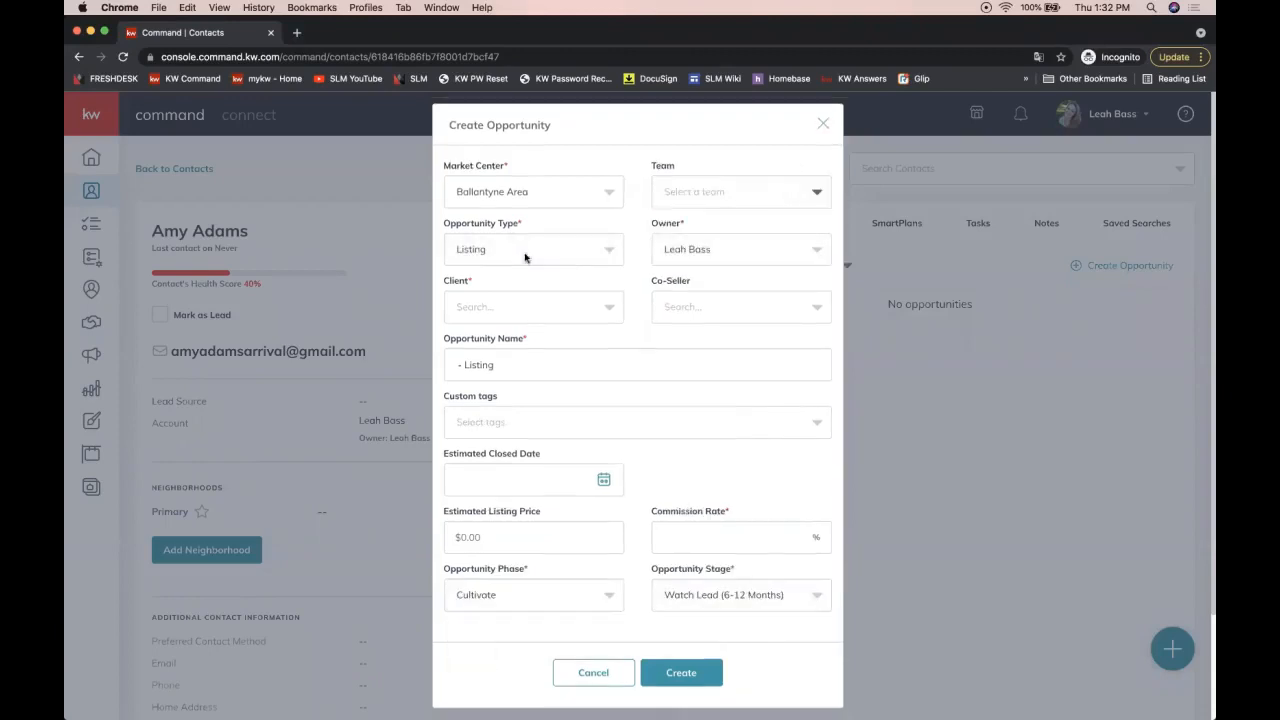
click(489, 305)
click(823, 124)
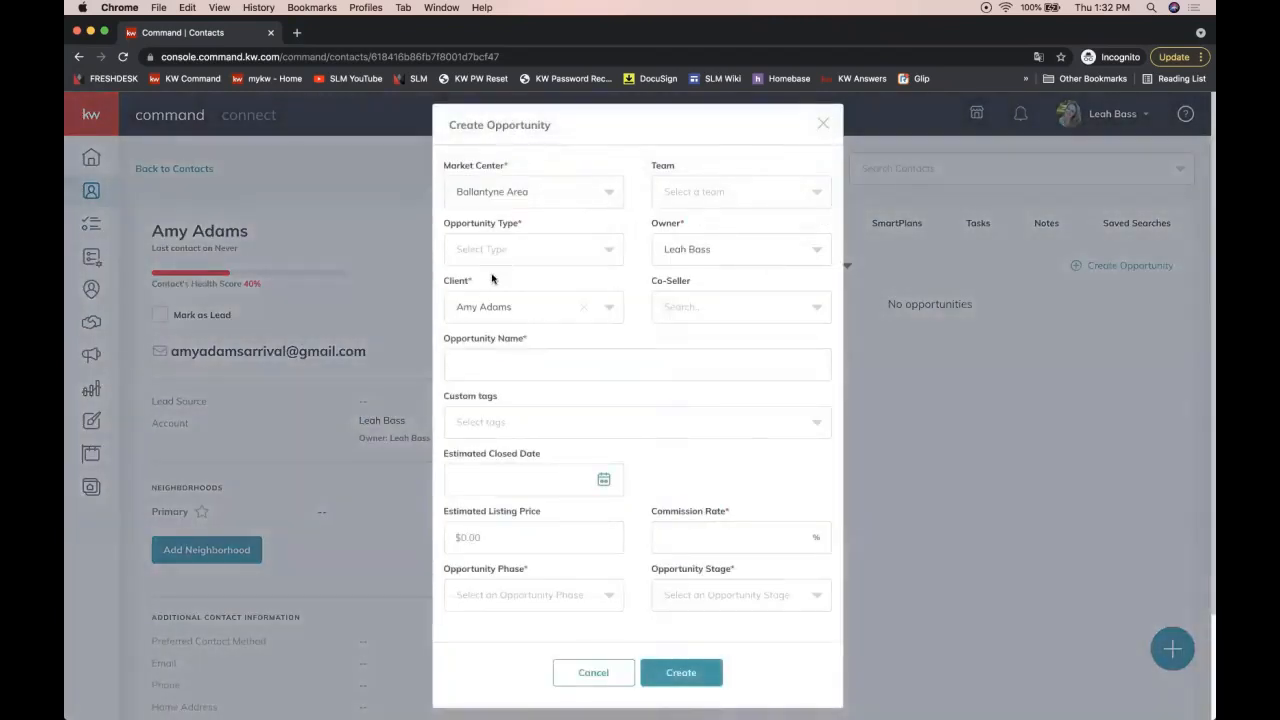
Step: Create a Listing opportunity with a 3% commission rate
click(571, 249)
click(529, 288)
click(671, 539)
text(3)
click(677, 670)
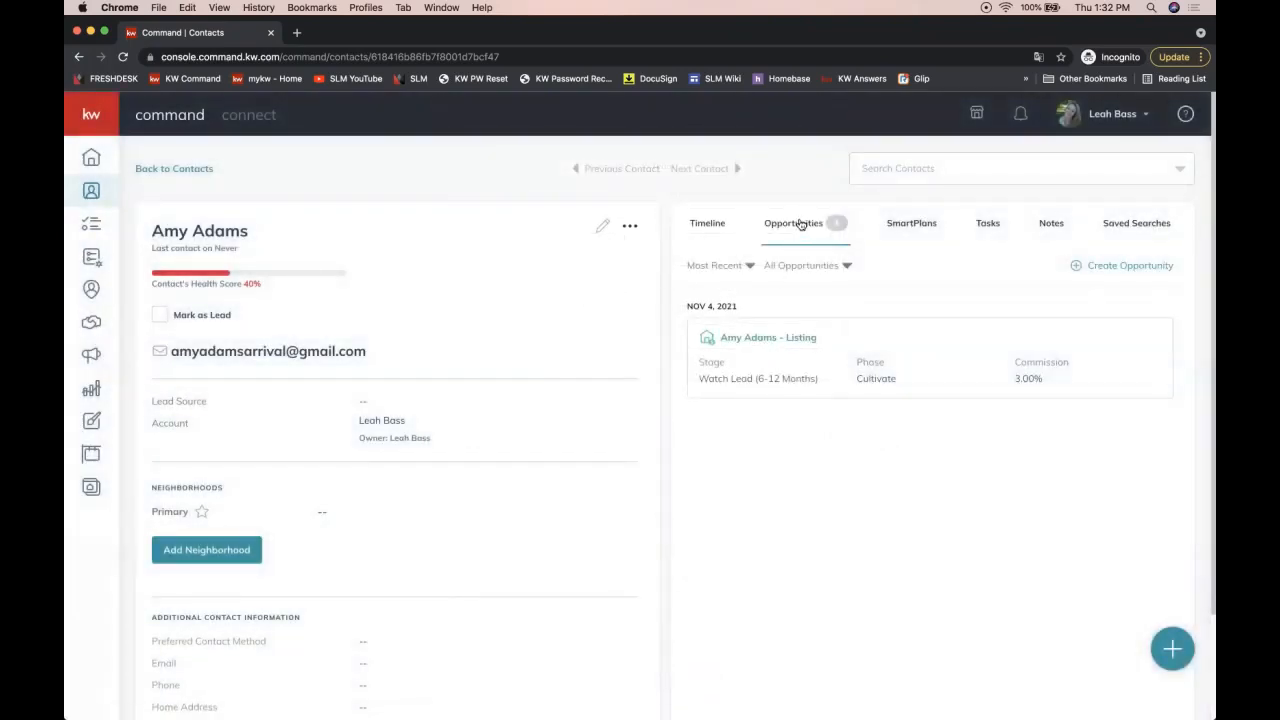
Step: On the new listing opportunity, search for the matching agent, add them as co-seller, and save
click(764, 339)
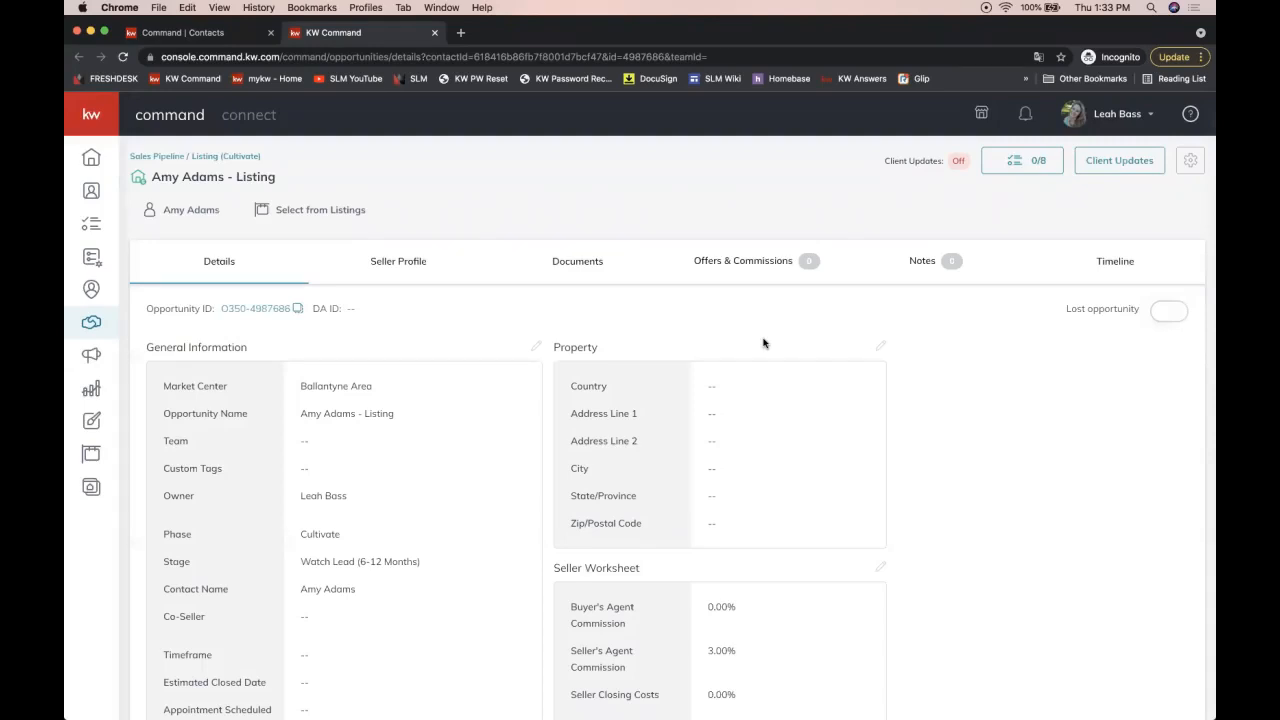
click(537, 349)
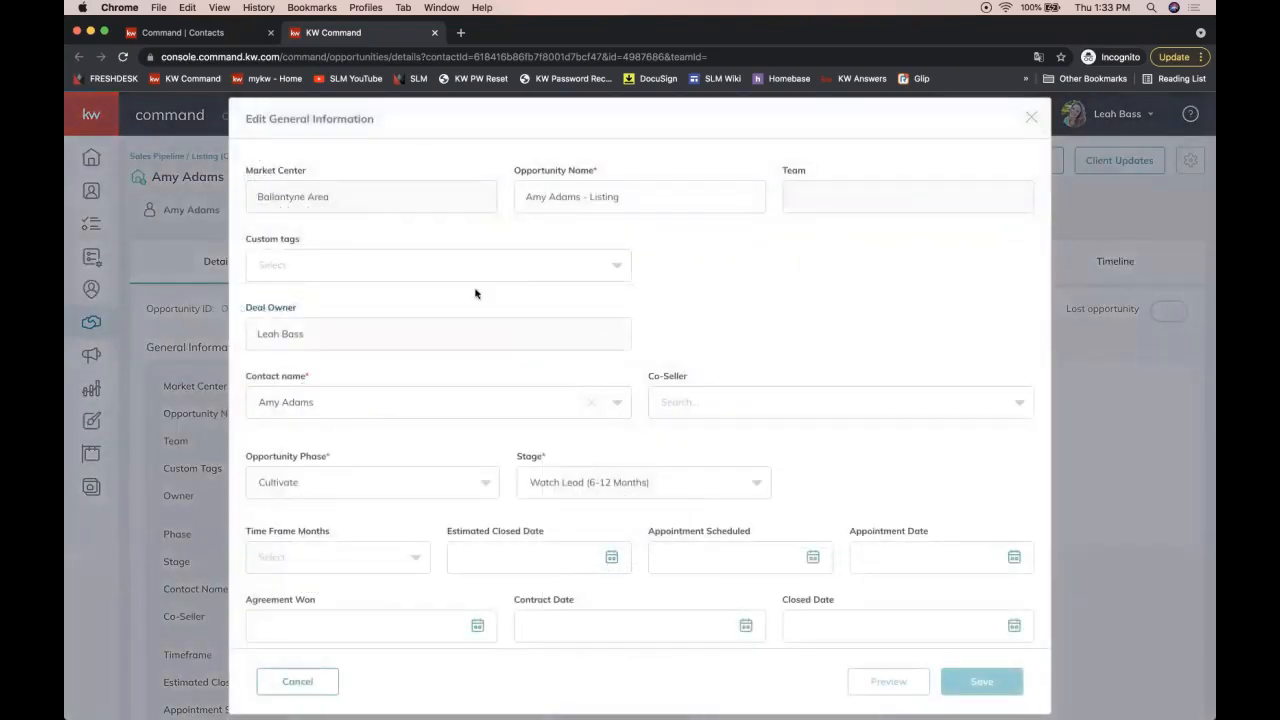
click(655, 403)
text(thor)
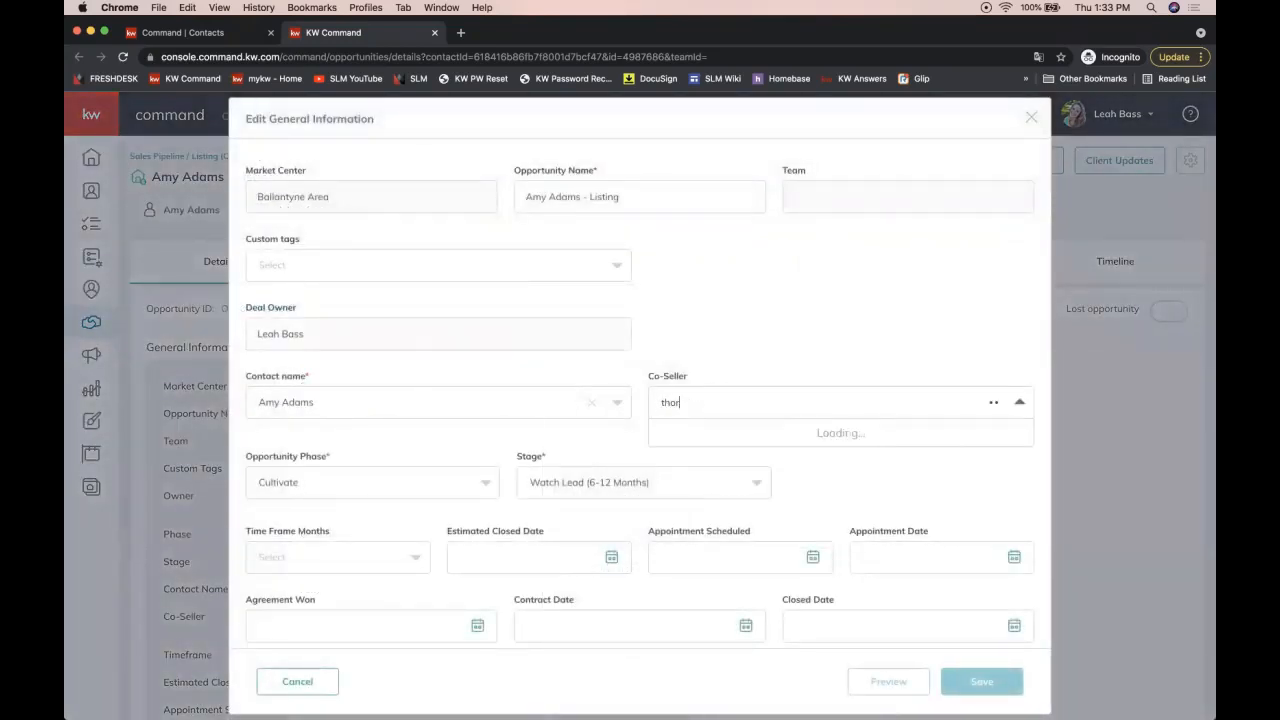
click(720, 434)
click(981, 681)
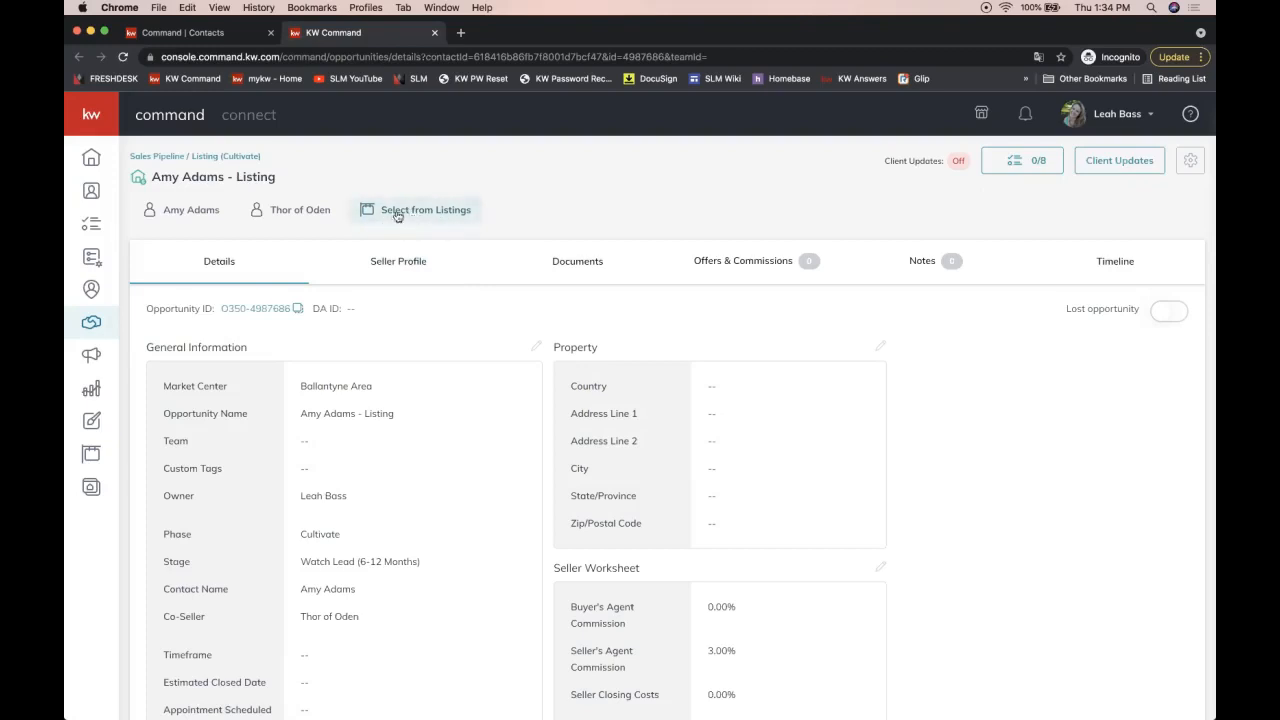
Step: Select and then deselect the word Listing in the title, and open the opportunity's Documents section
double_click(262, 177)
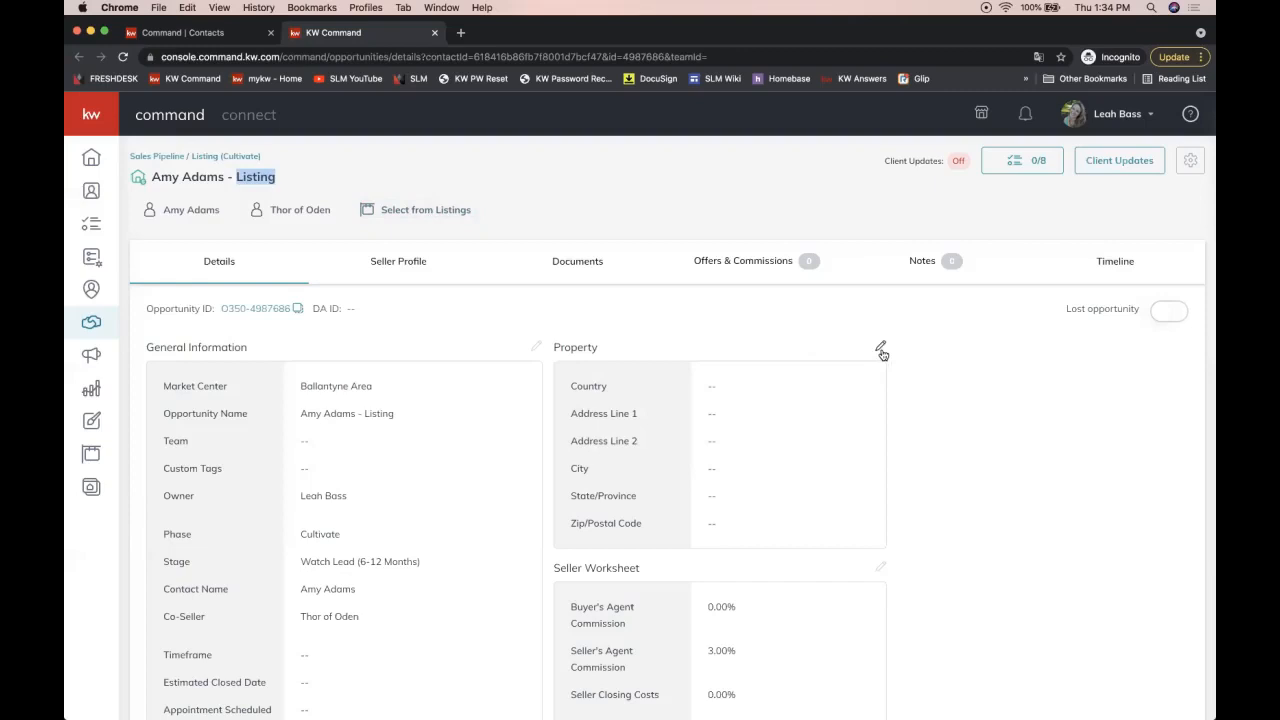
click(265, 177)
click(574, 267)
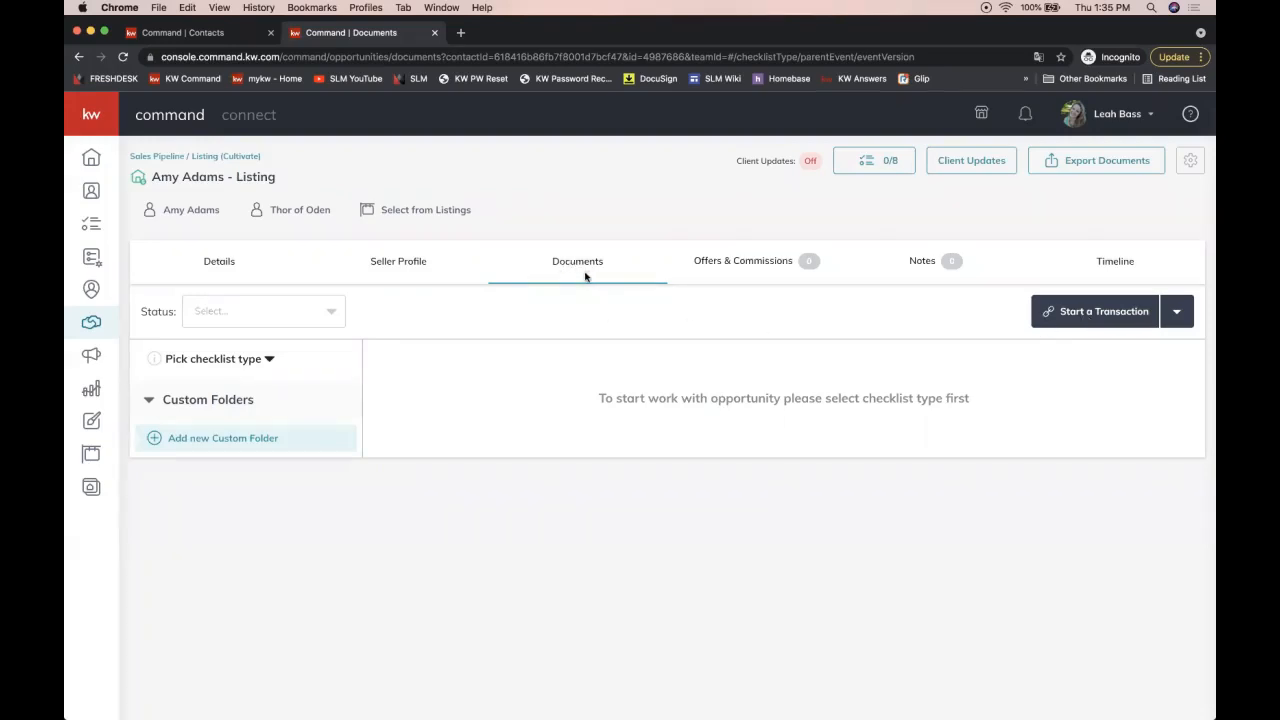
Step: Choose DocuSign from the Start a Transaction menu to bring up the DocuSign Rooms sign-in
click(1090, 318)
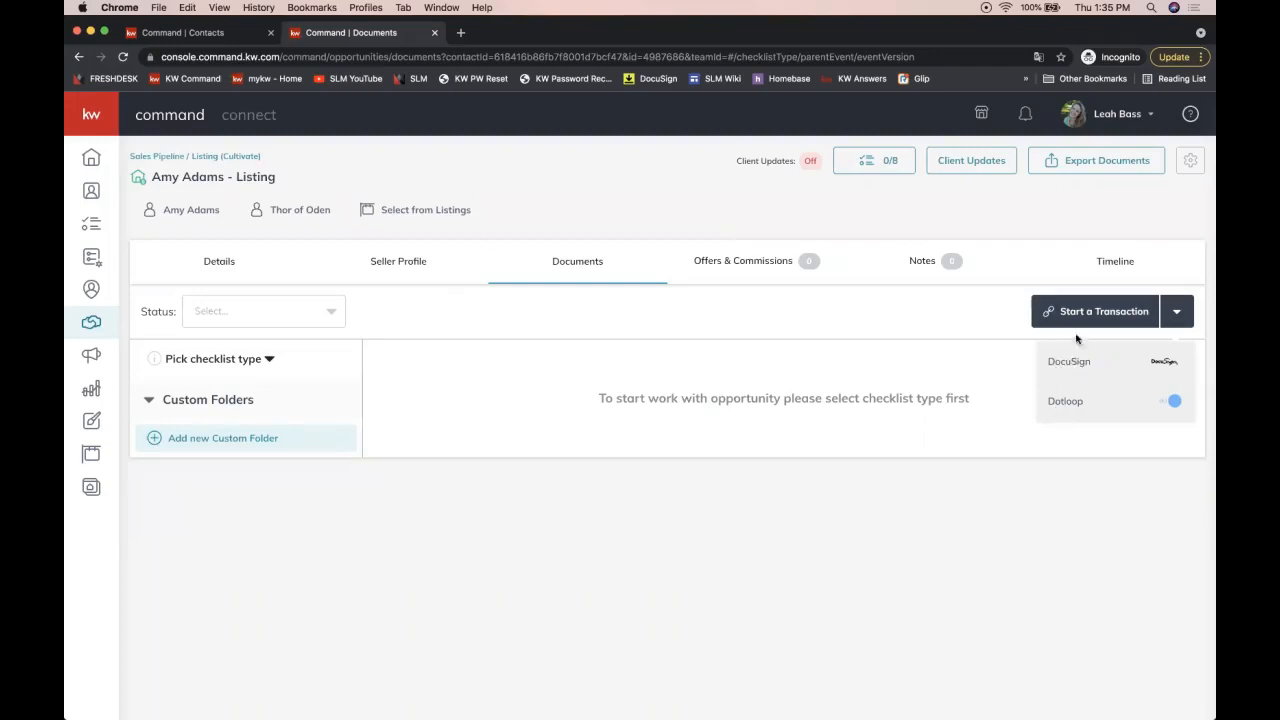
click(1056, 358)
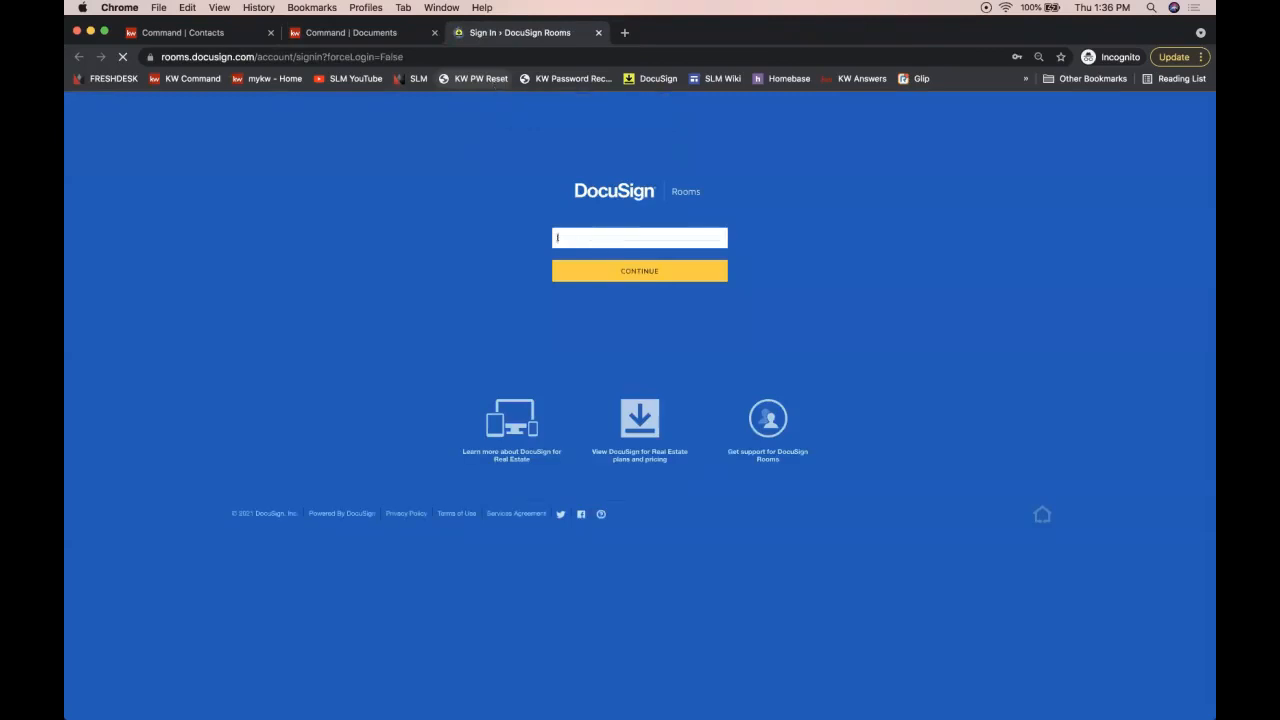
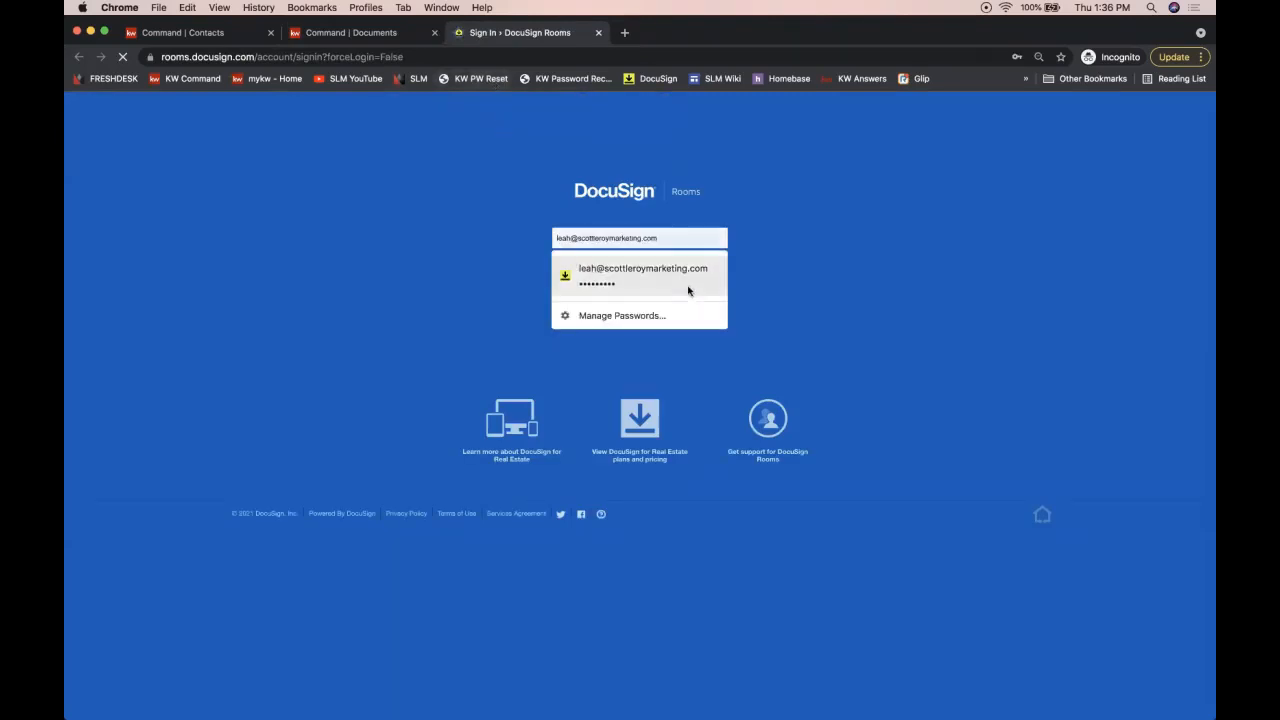
Step: Log in to DocuSign Rooms with the saved e-mail and password, then return to Command's Documents page
click(685, 285)
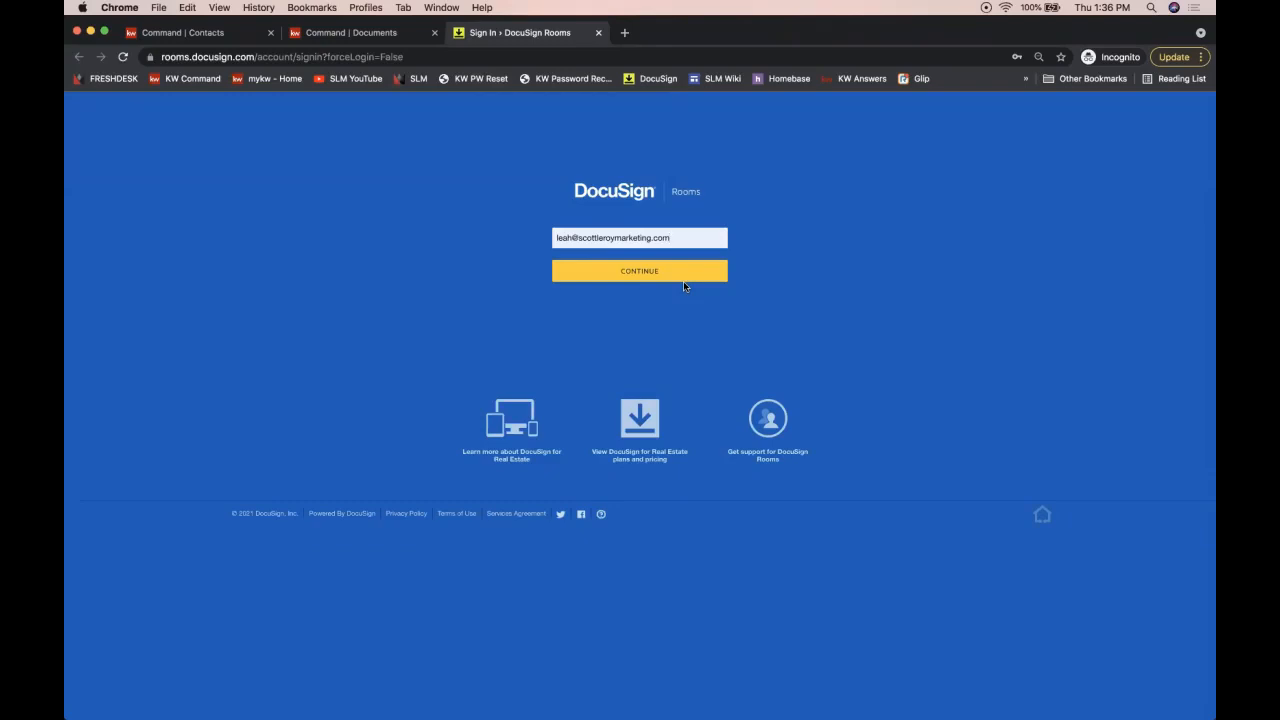
click(670, 271)
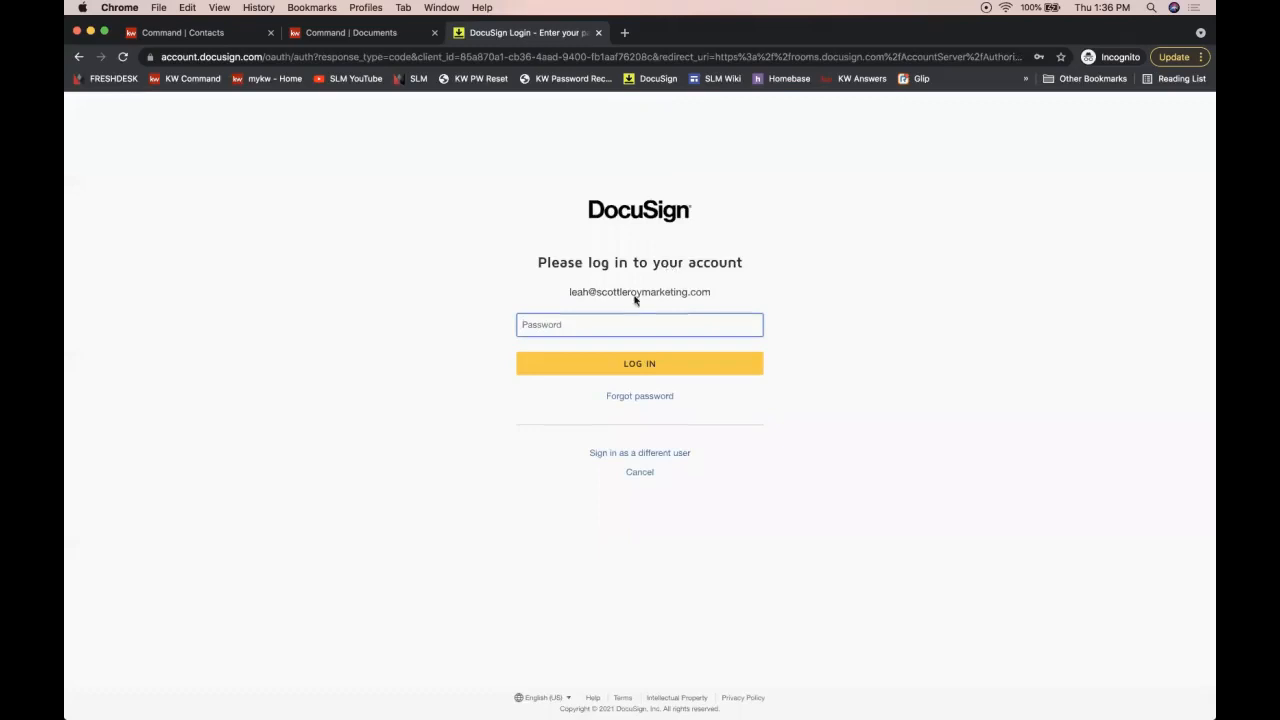
click(543, 324)
click(560, 358)
click(569, 366)
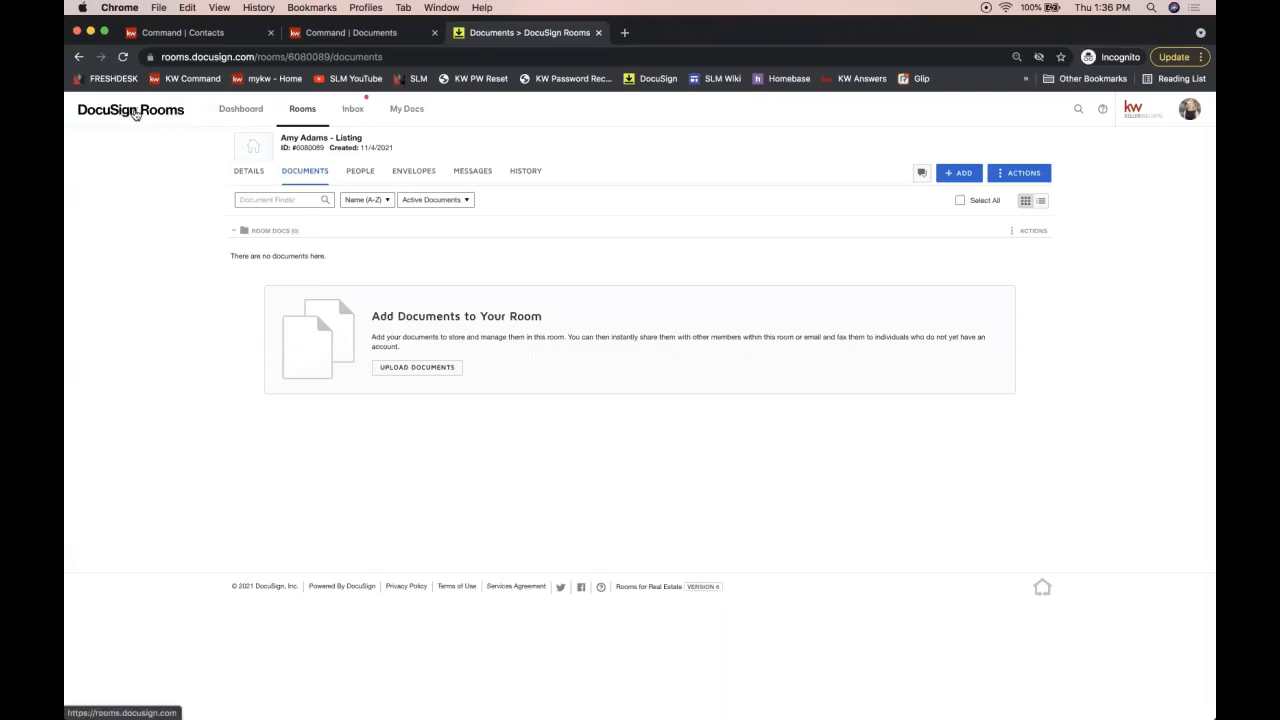
click(372, 37)
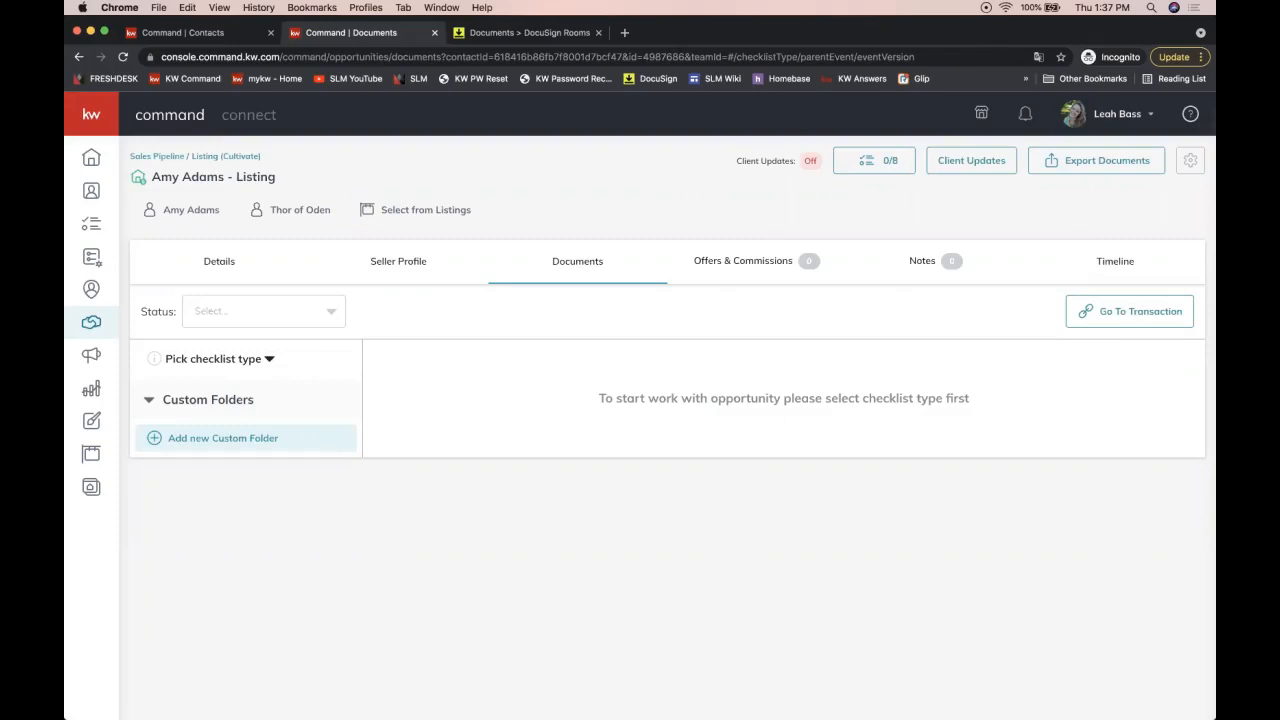
Step: Switch to the DocuSign Rooms tab showing the listing room's empty Documents page
click(1113, 116)
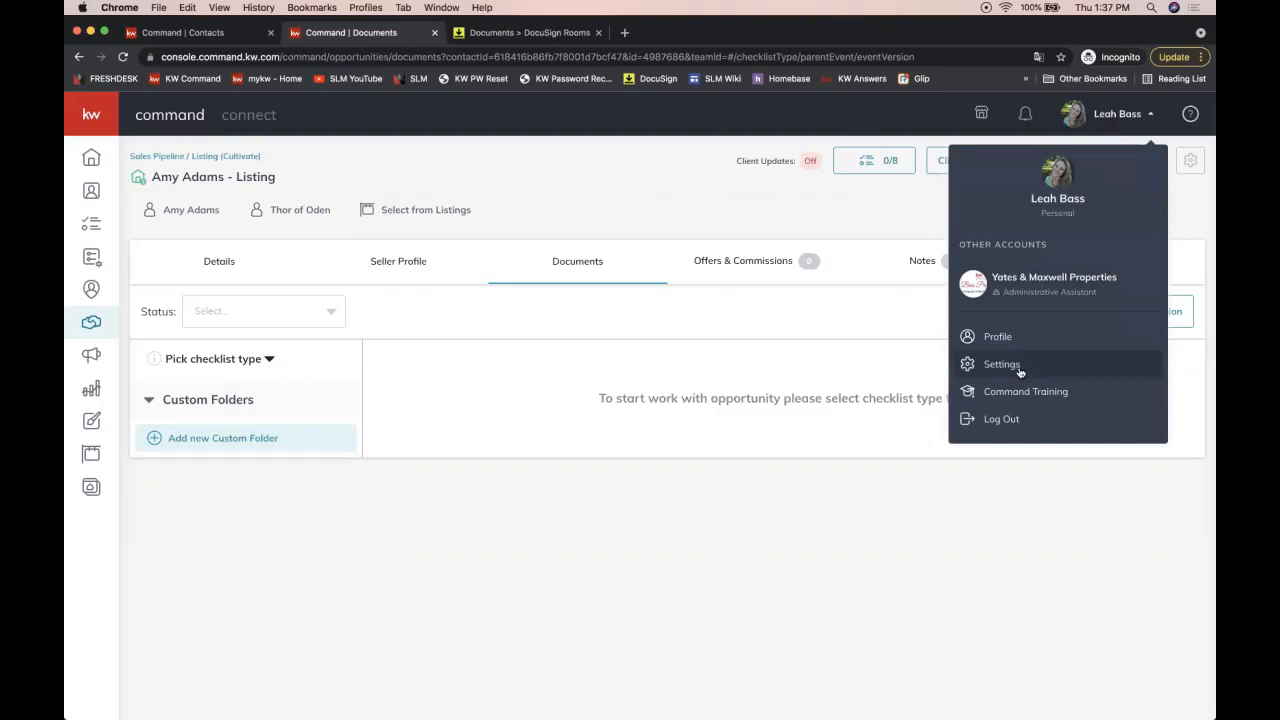
click(806, 317)
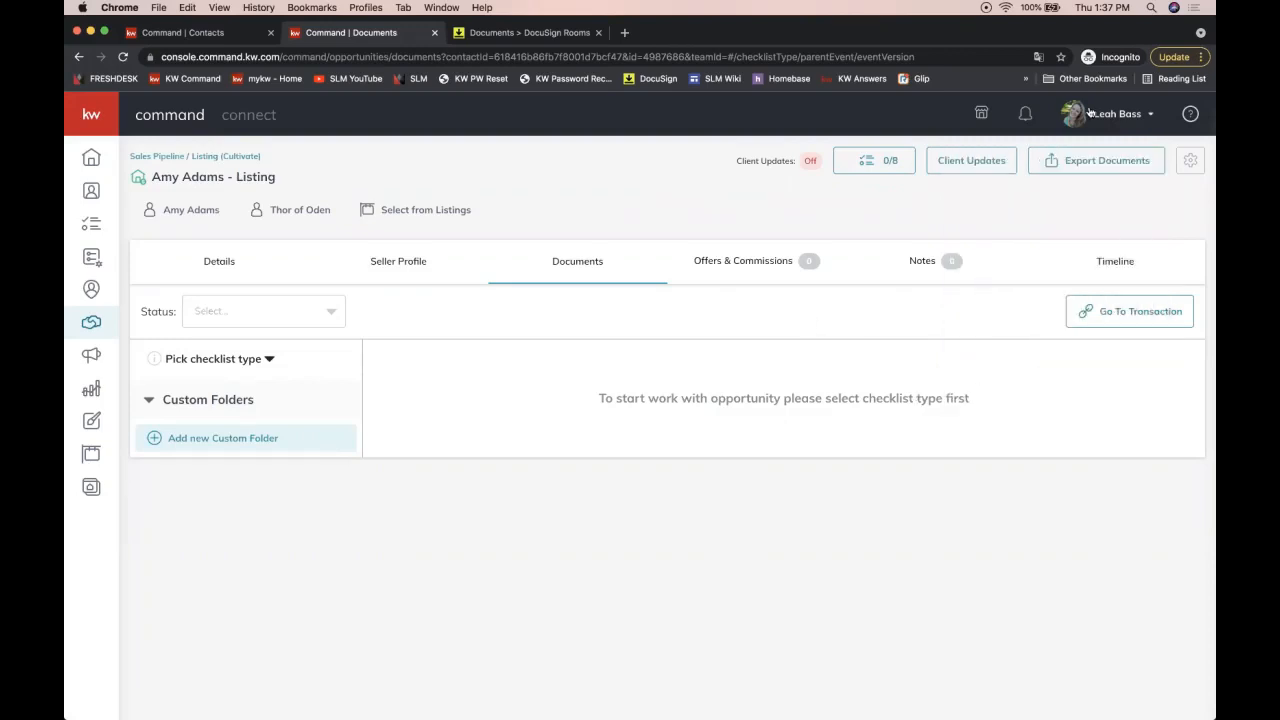
click(1093, 114)
click(795, 327)
click(487, 34)
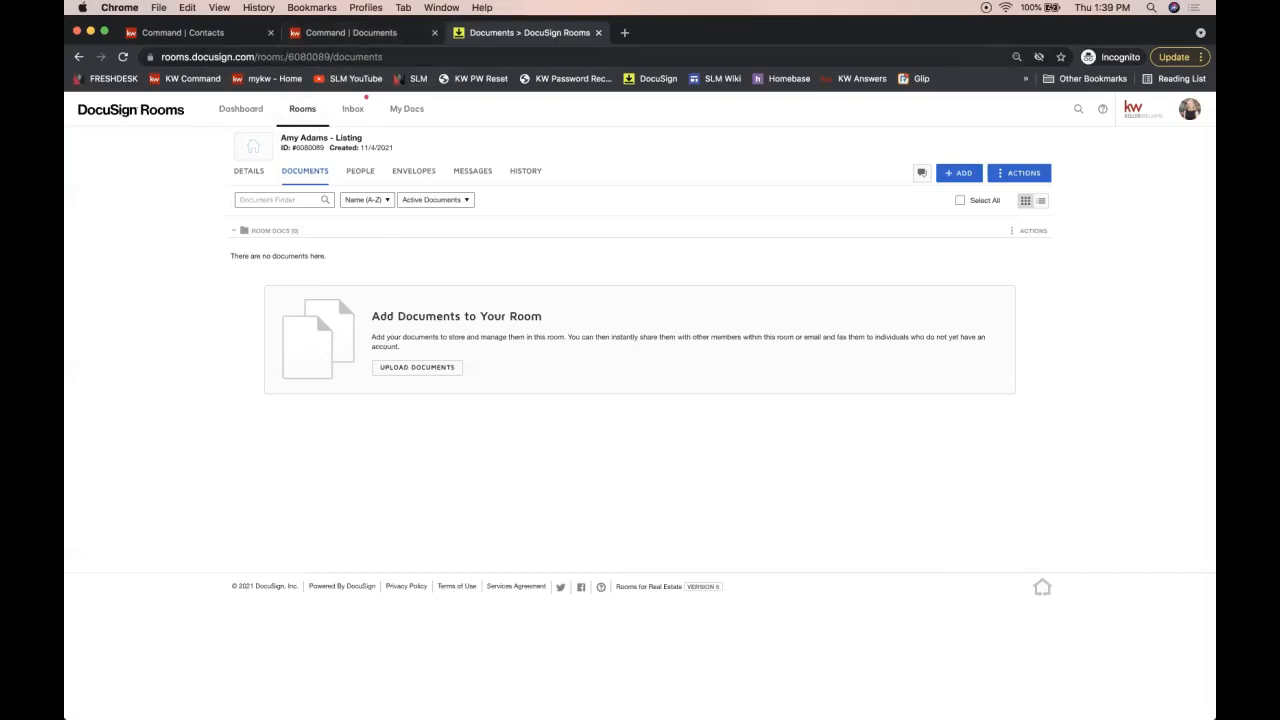
Step: Replace the site address with realestate.docusign.com and dismiss the address suggestions
click(284, 57)
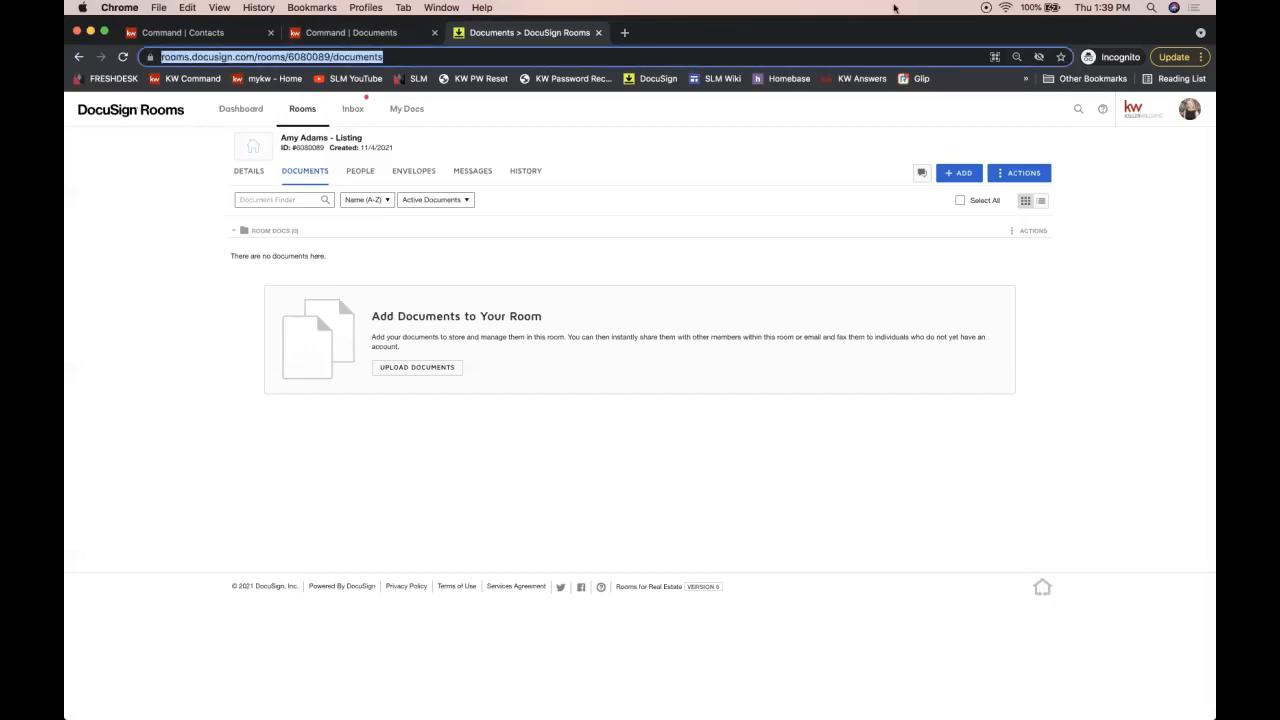
text(reales)
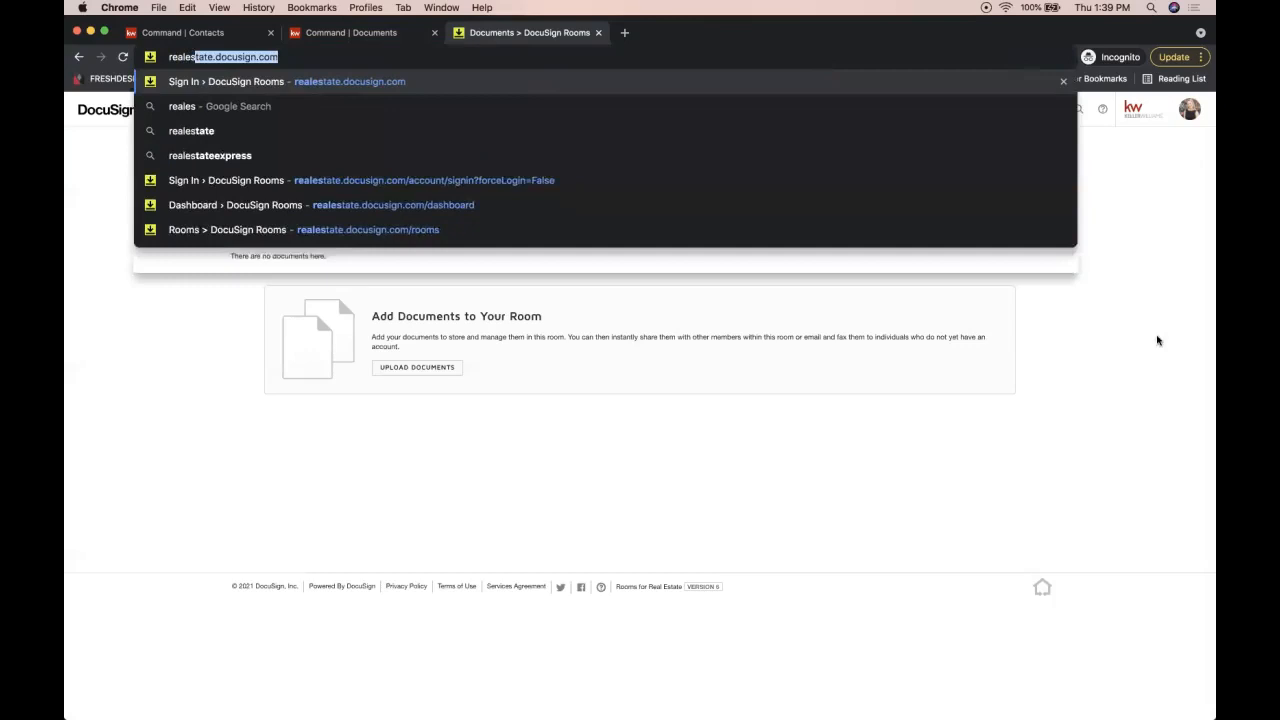
text(tate.docusign.com)
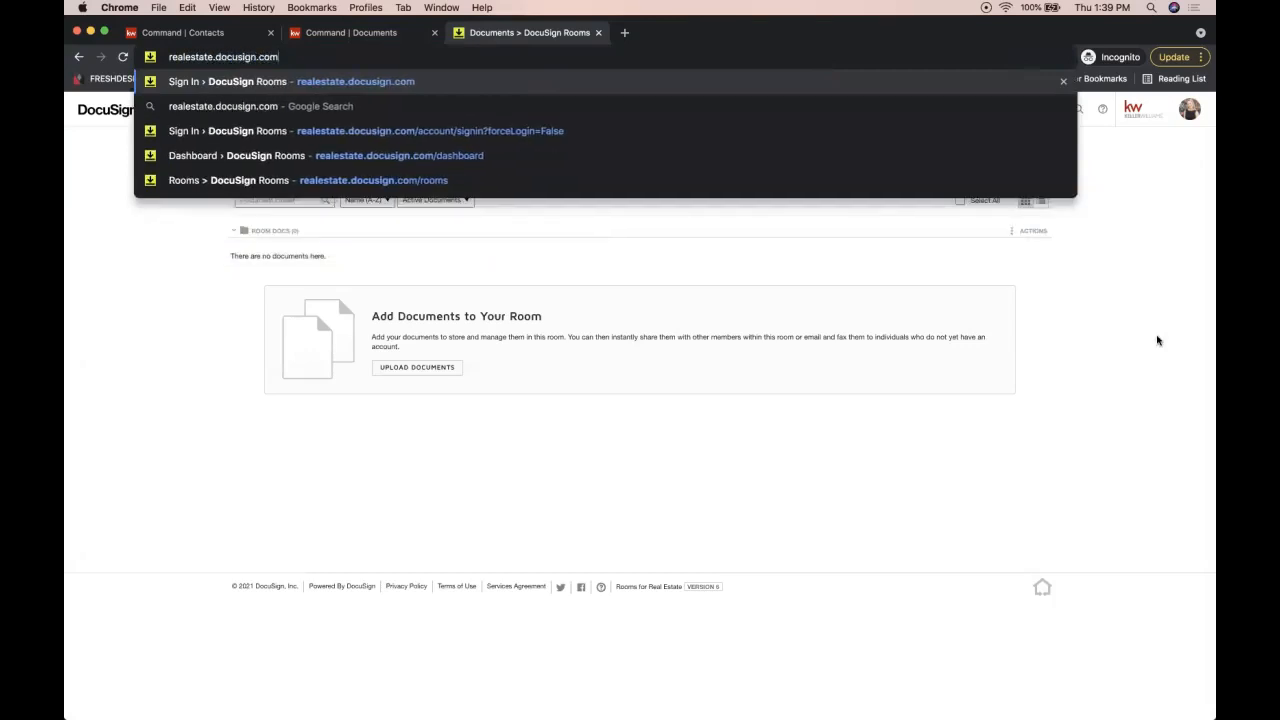
key(super+a)
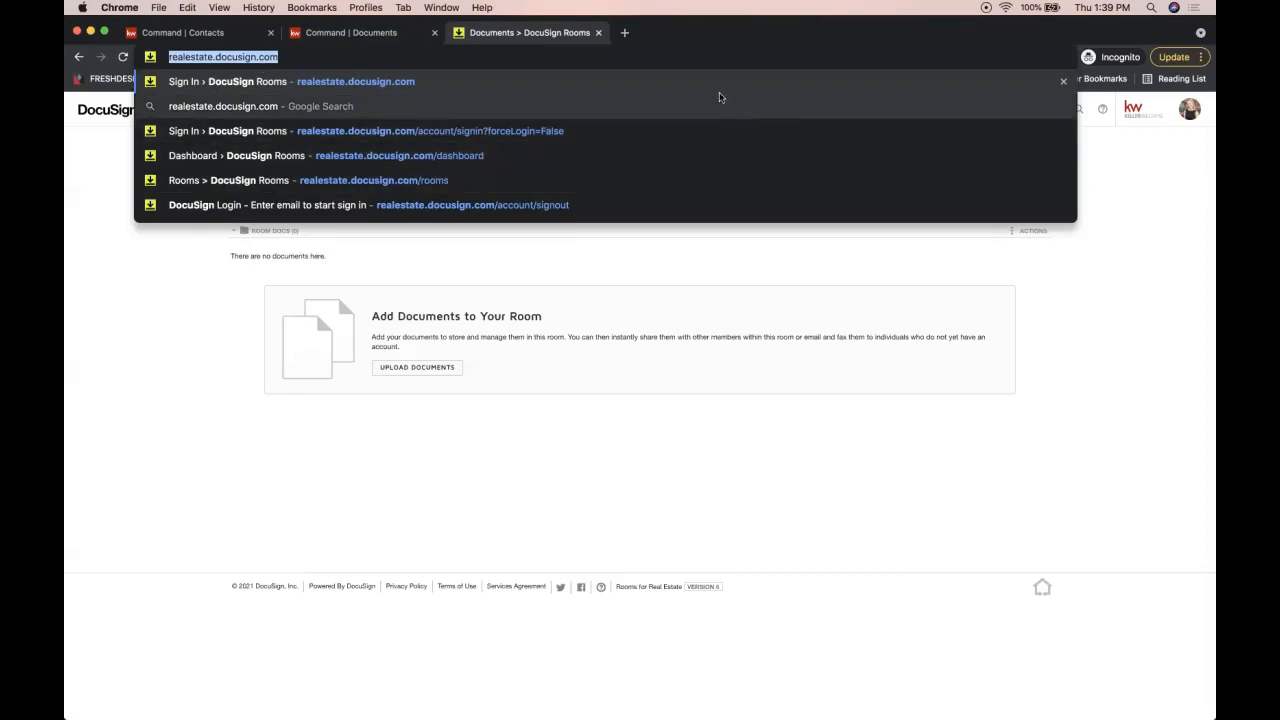
click(294, 431)
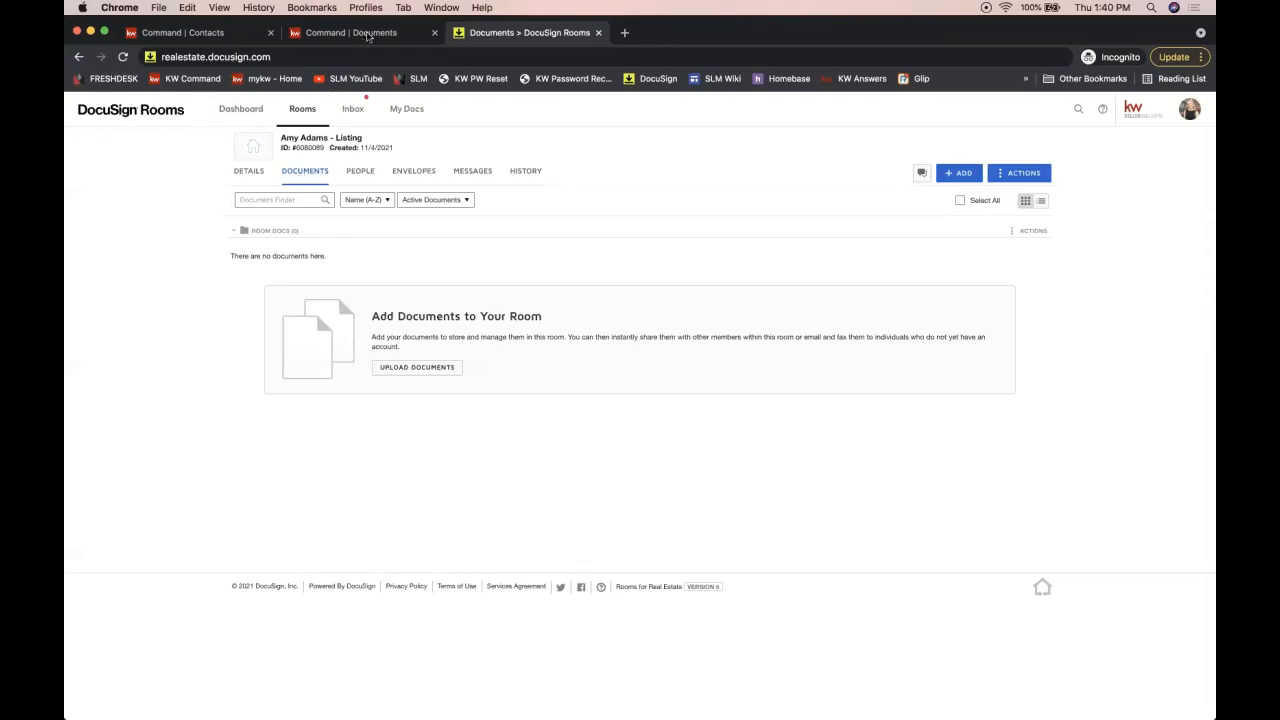
Step: Use +ADD > DocuSign Forms to open the Select forms dialog listing CMLS library forms
mouse_move(308, 147)
click(966, 179)
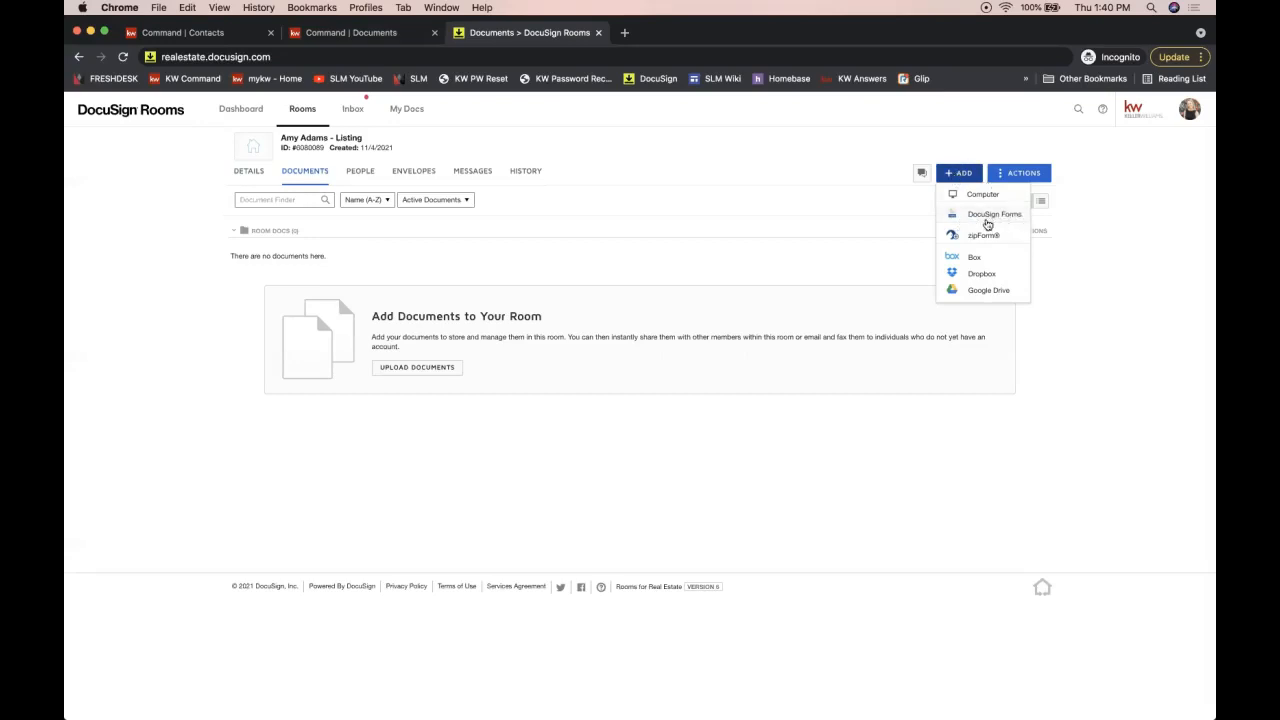
click(989, 220)
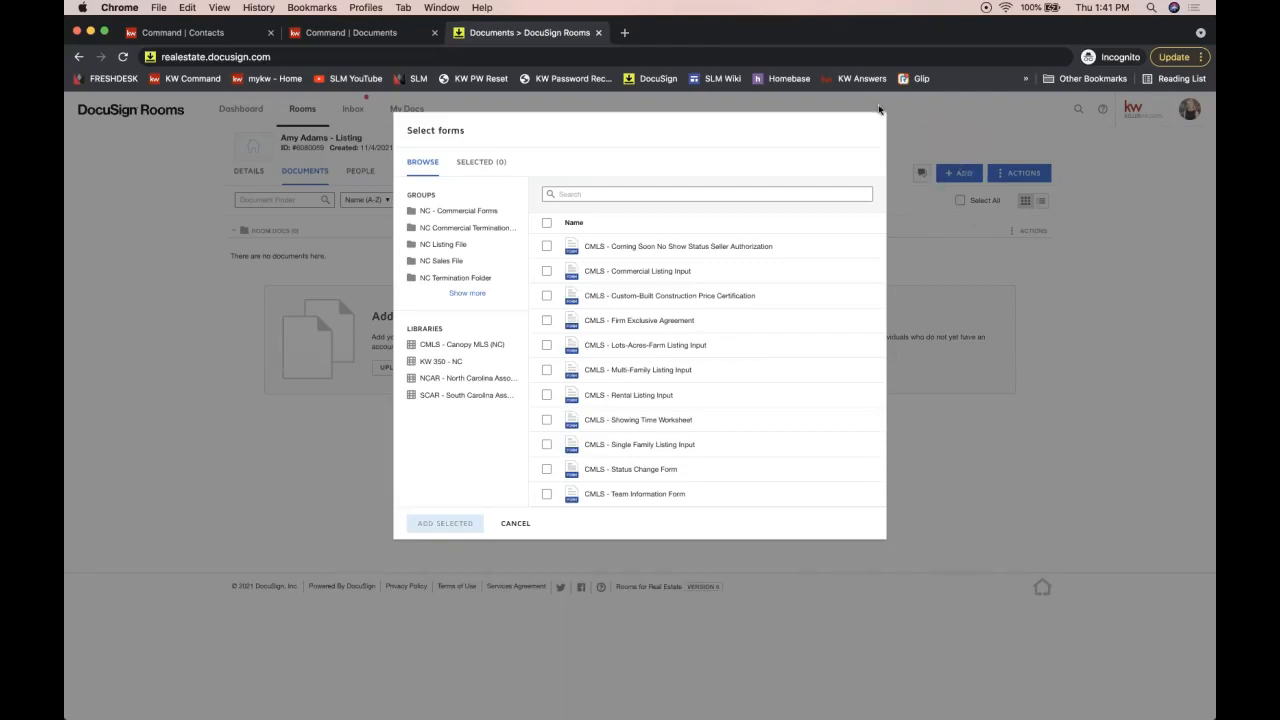
Step: Reopen the DocuSign Forms picker and show the NC Listing File group's forms
click(952, 177)
click(952, 177)
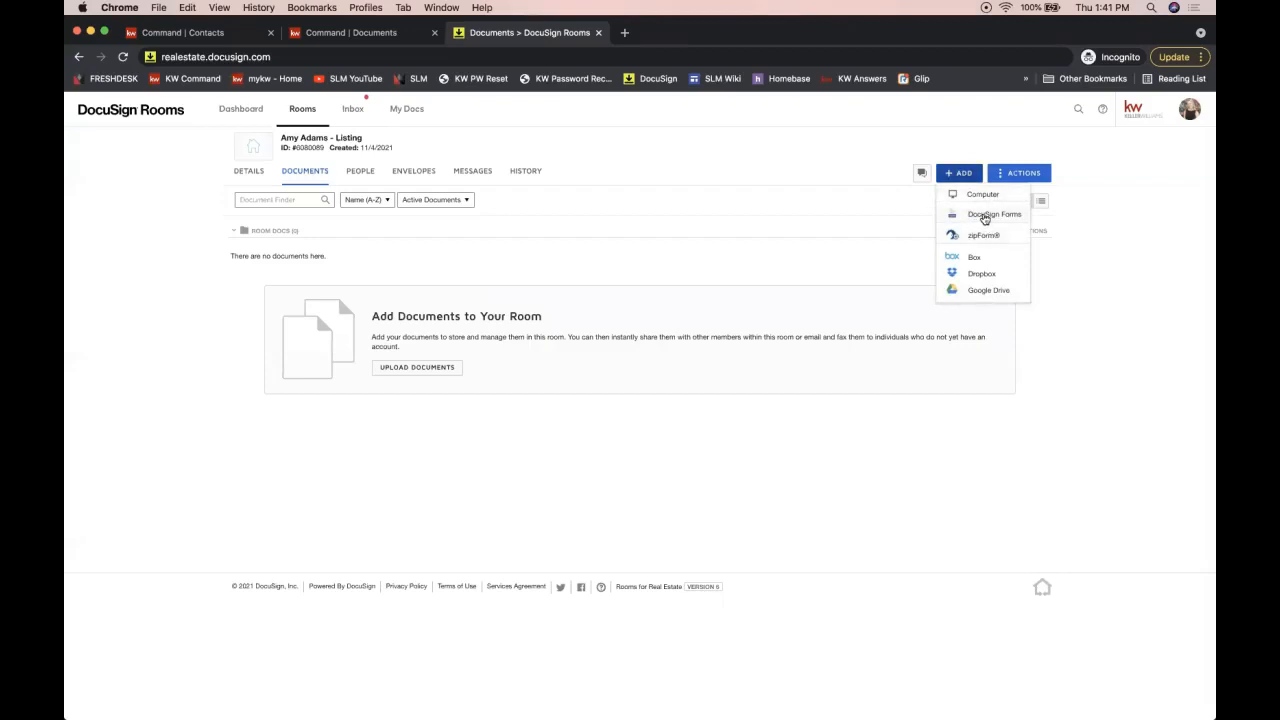
click(989, 215)
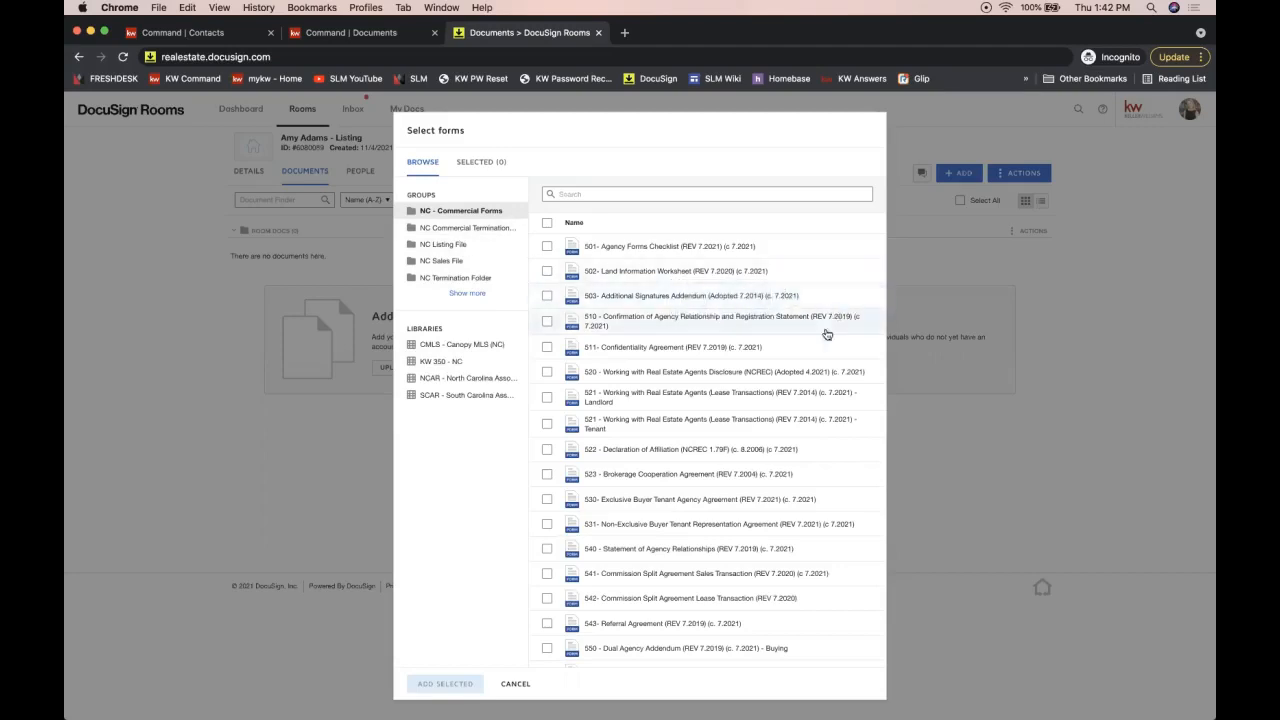
click(452, 246)
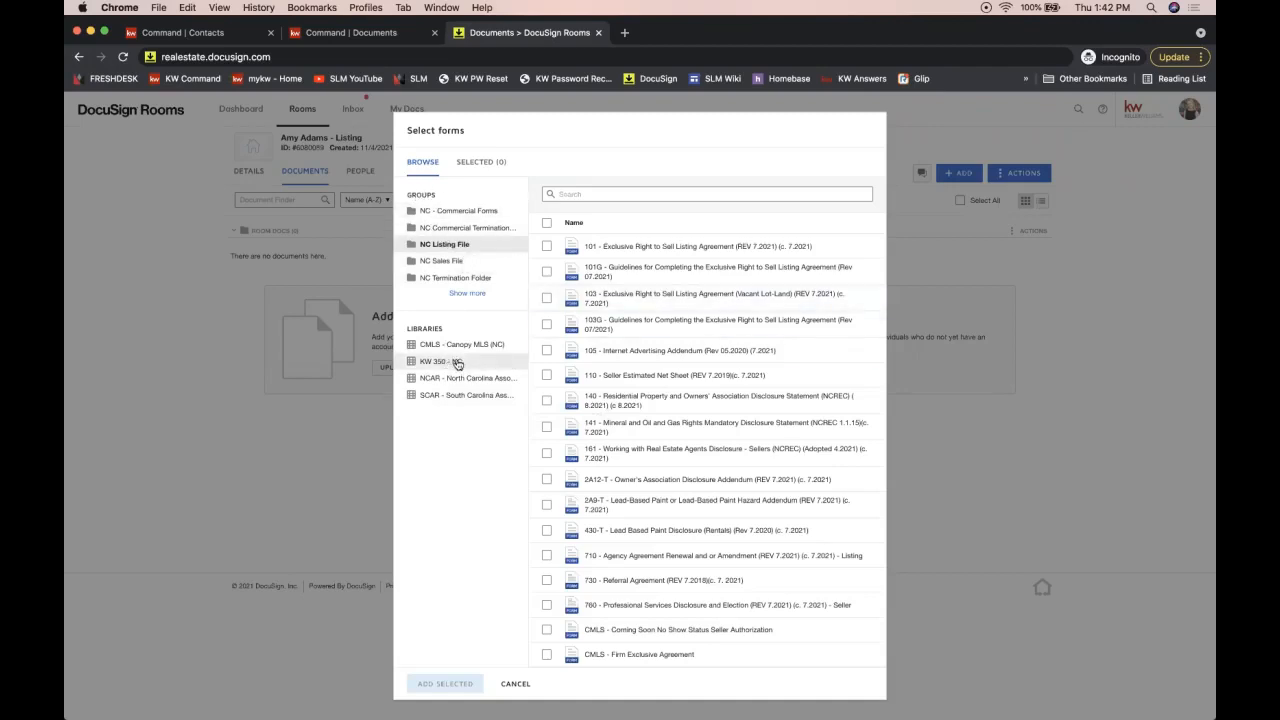
Step: Tick forms 101, 101G and 103 from the NC Listing File group
click(546, 248)
click(547, 275)
click(547, 301)
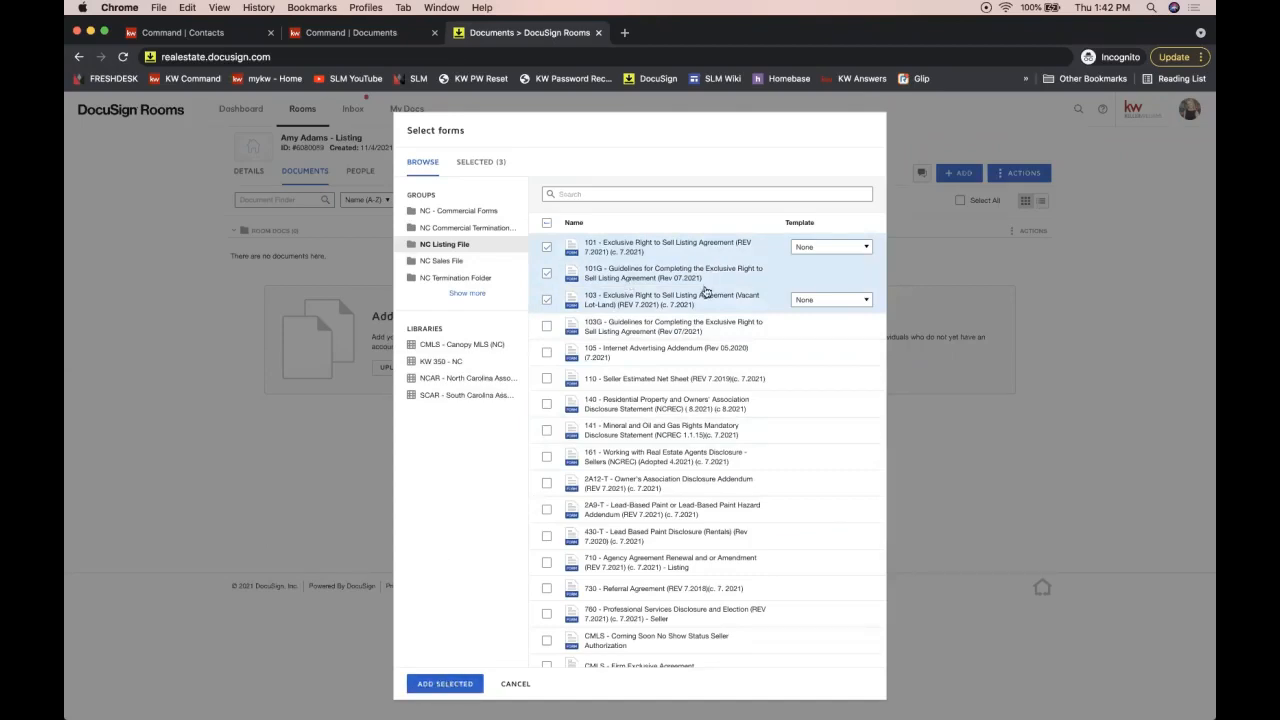
Step: Show the NC Sales File group's forms and reveal the remaining form groups
click(448, 262)
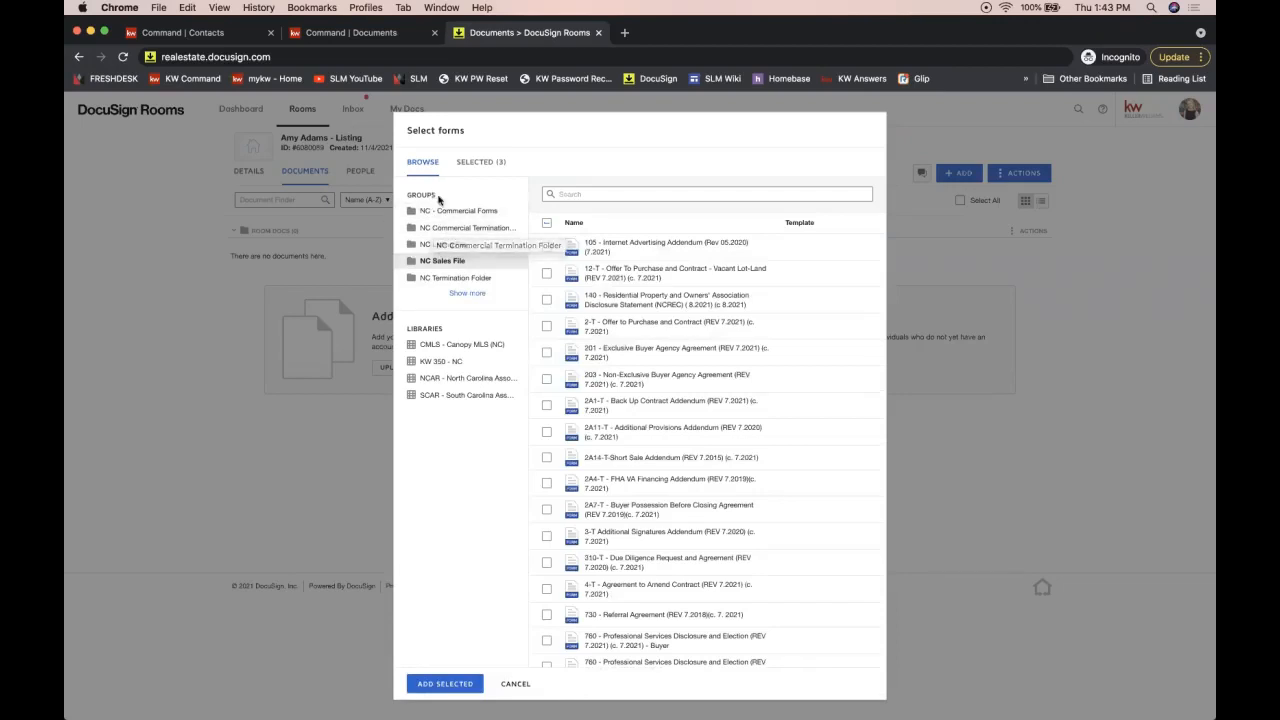
double_click(423, 195)
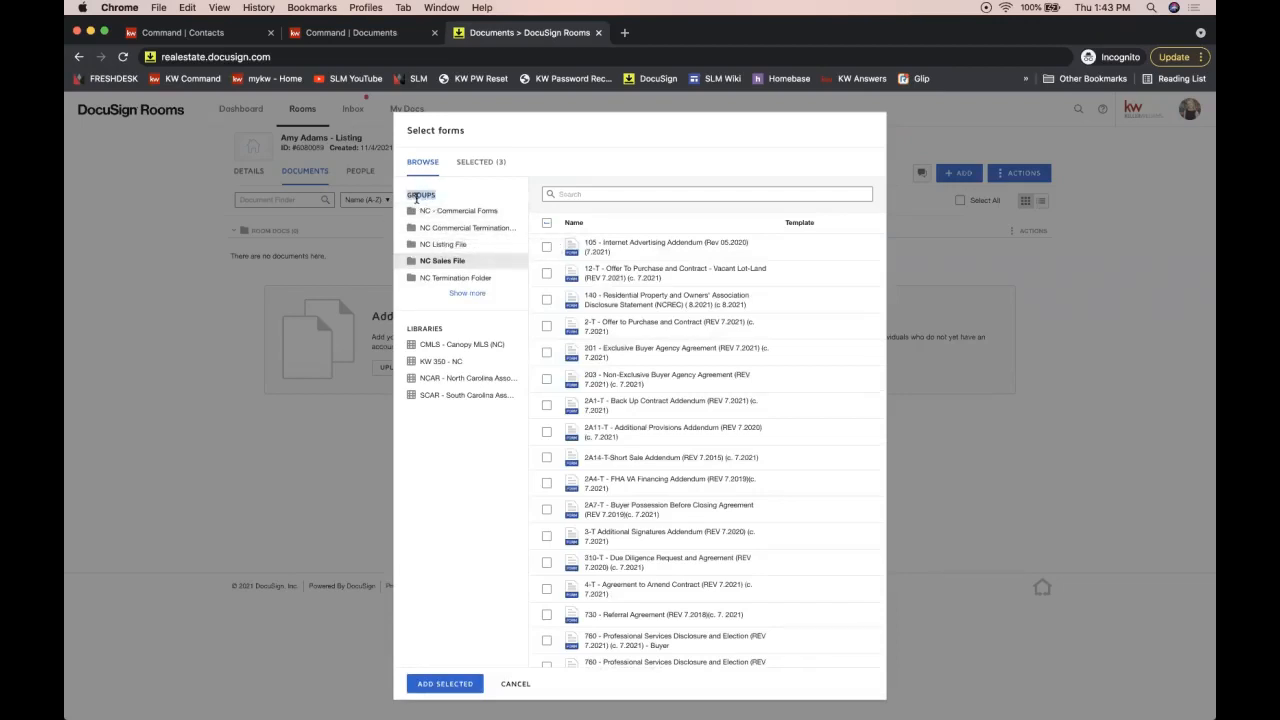
click(466, 294)
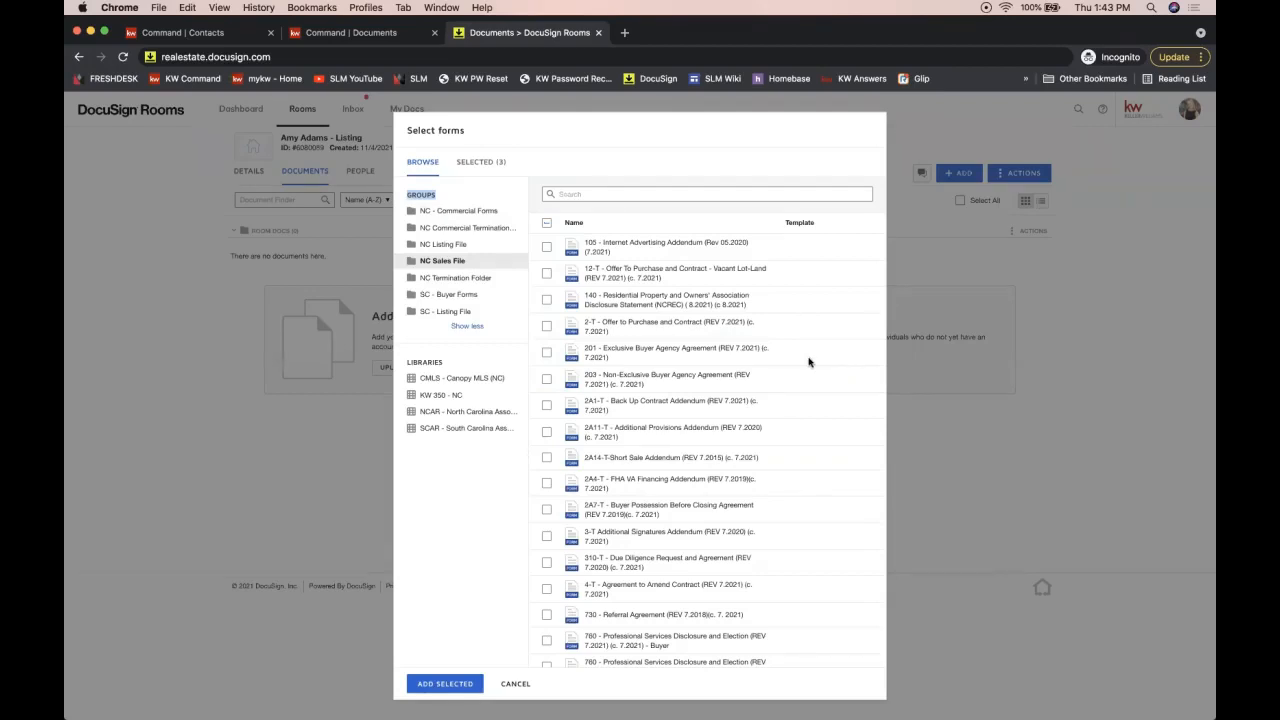
Step: Close the form picker and go to the Integrations page in account preferences
click(516, 684)
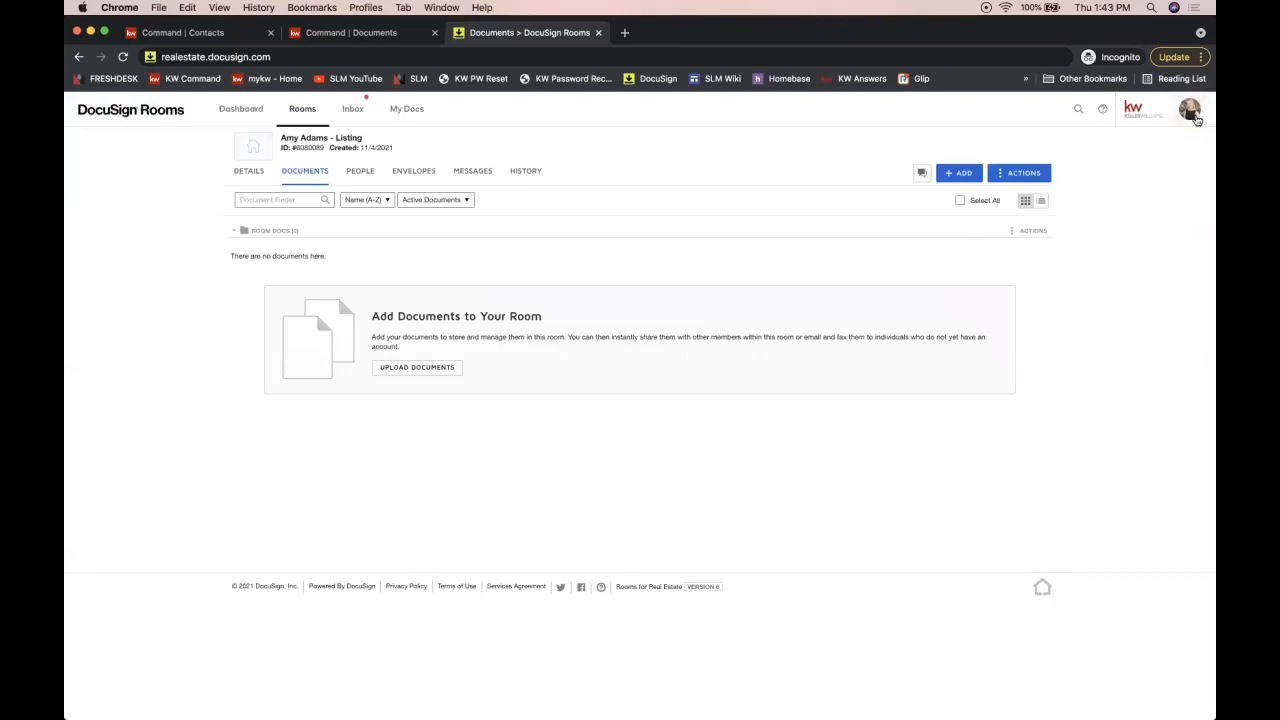
click(1187, 112)
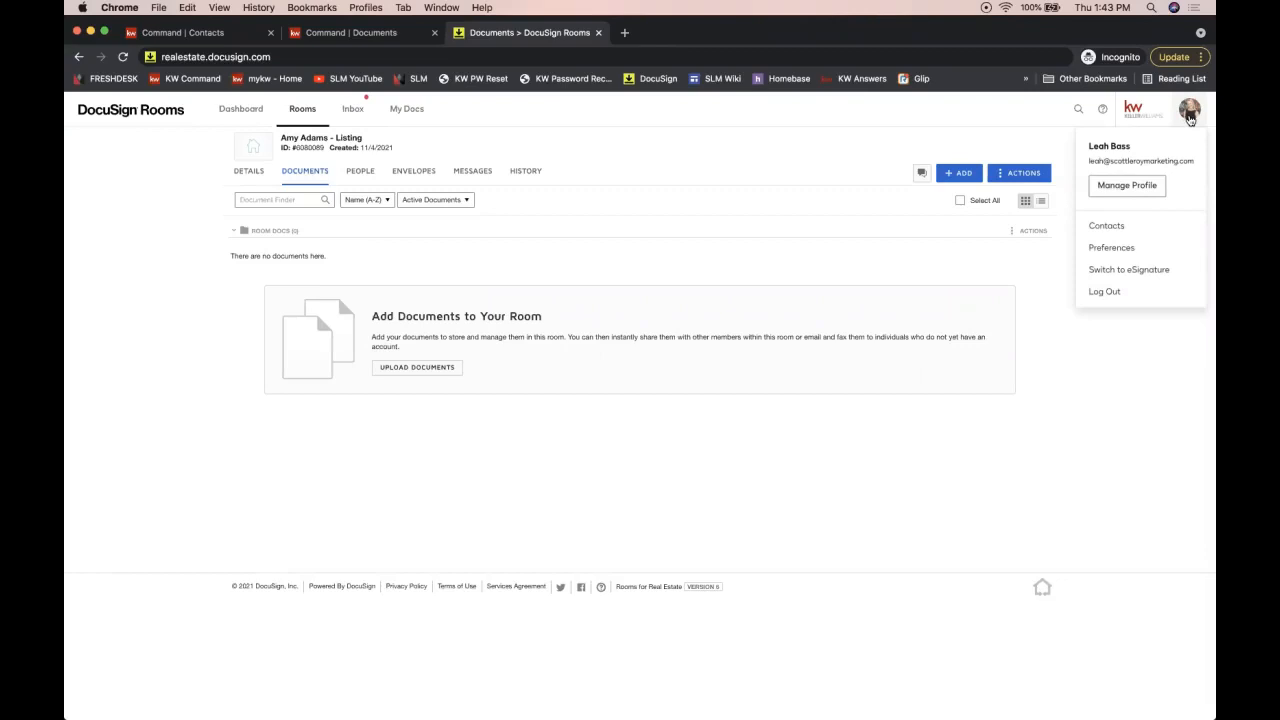
click(1137, 256)
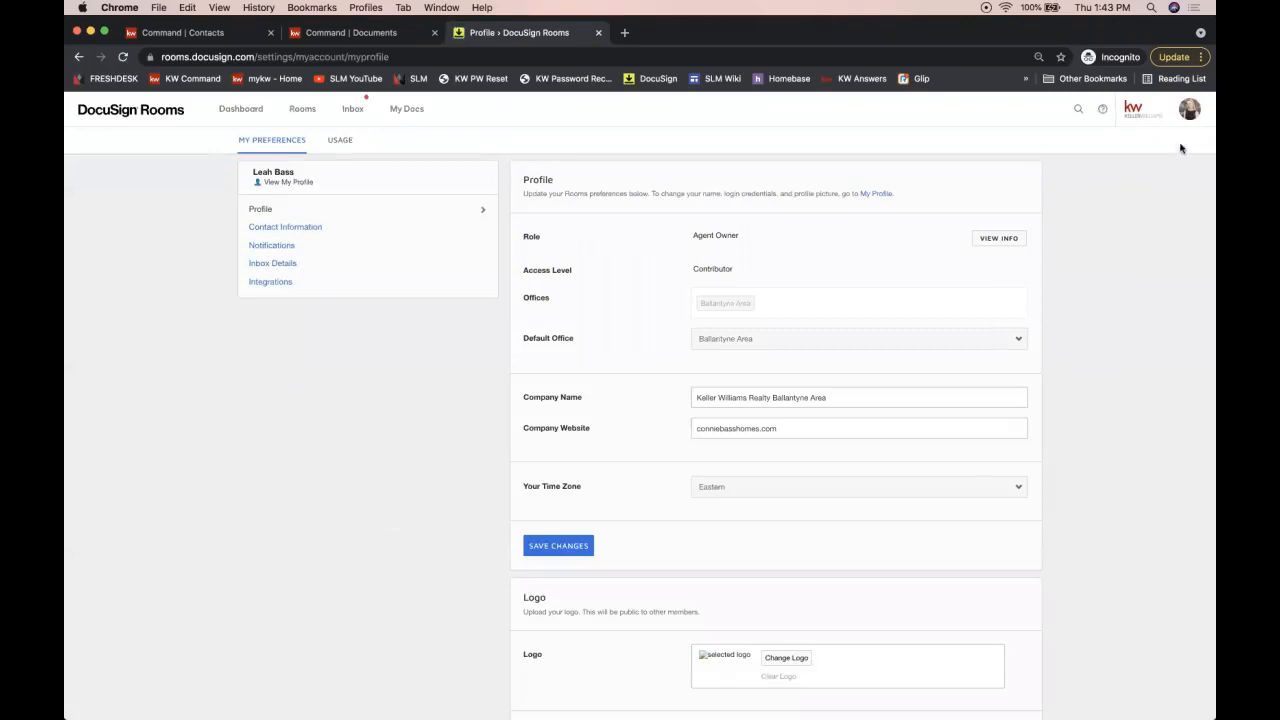
click(1187, 109)
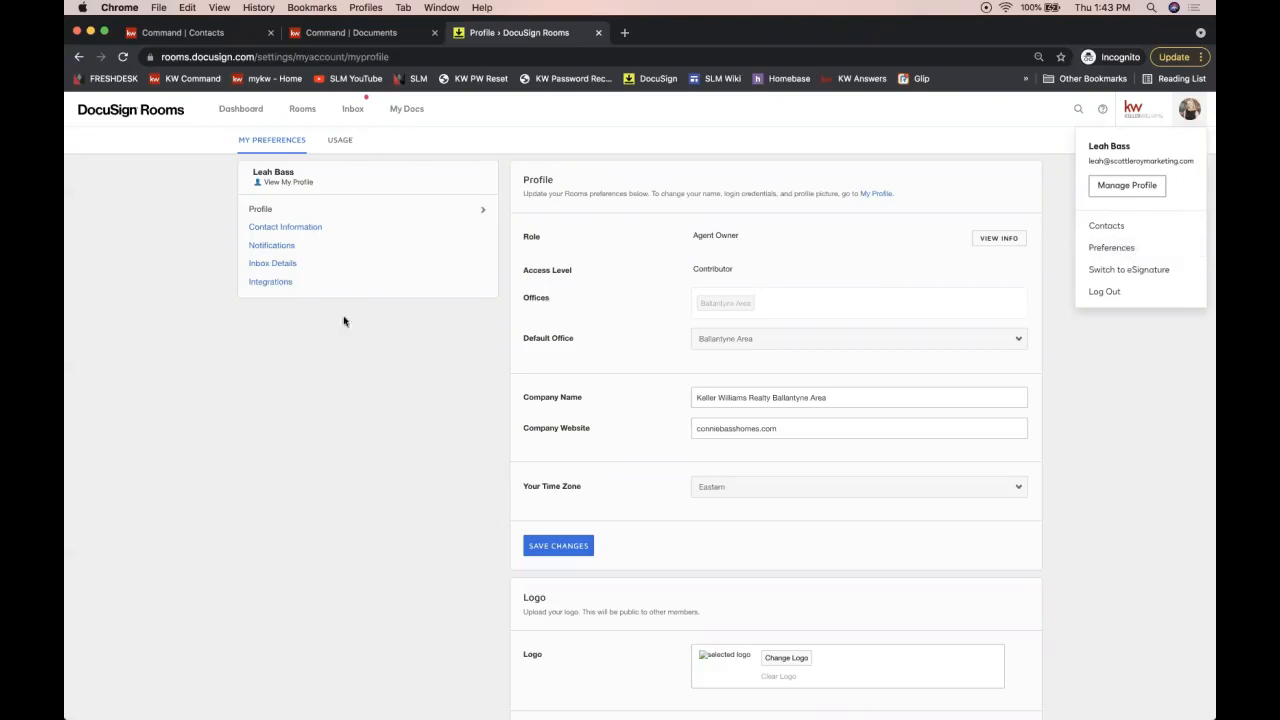
click(284, 286)
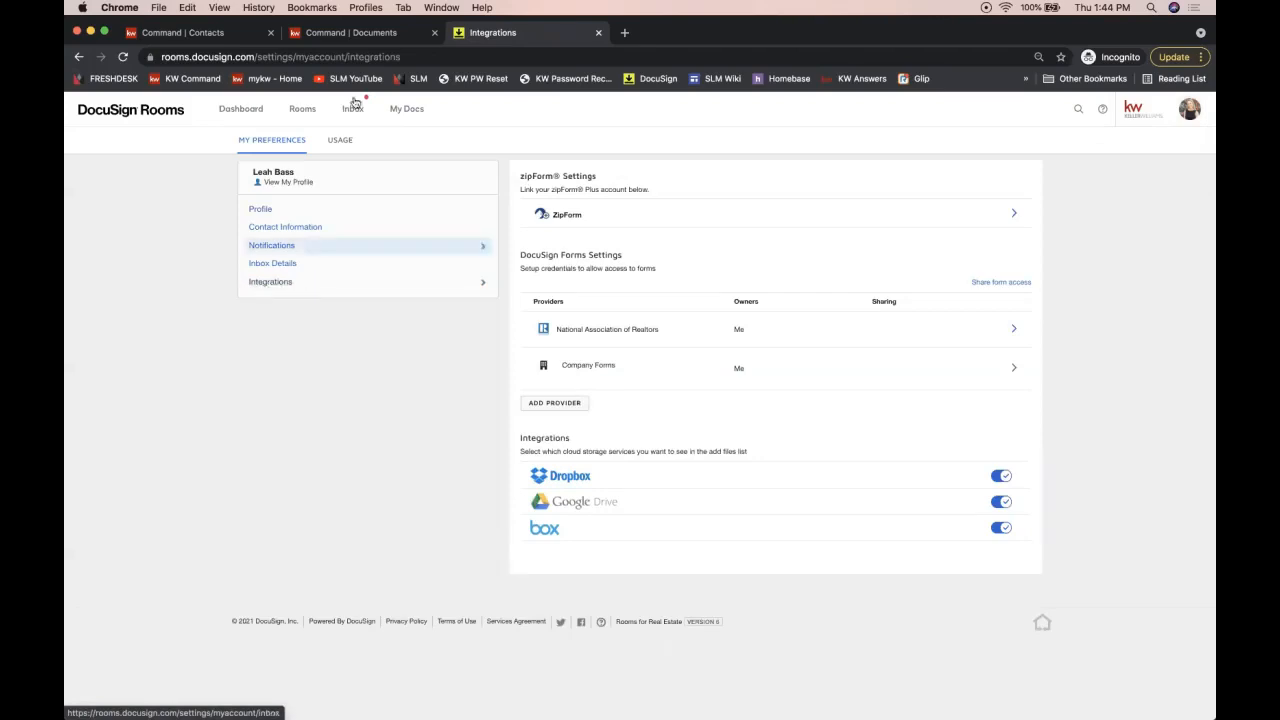
Step: Open the National Association of Realtors provider details from the Integrations list
click(338, 56)
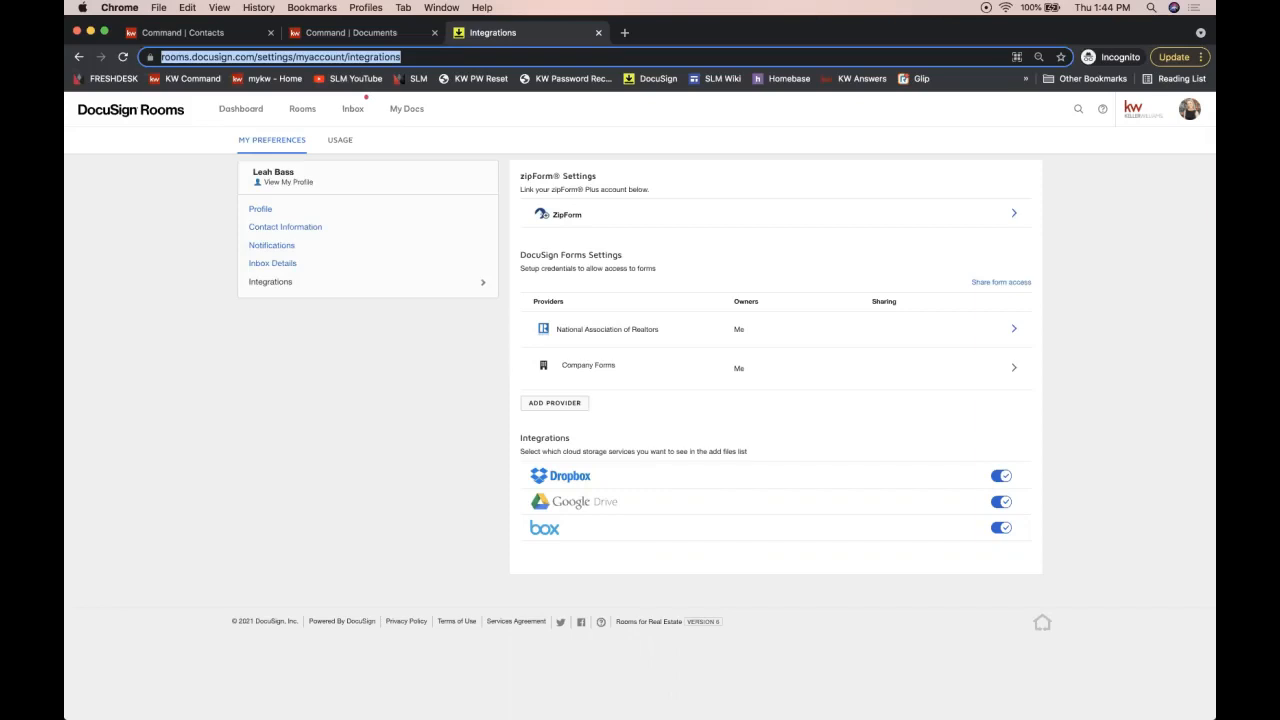
click(613, 340)
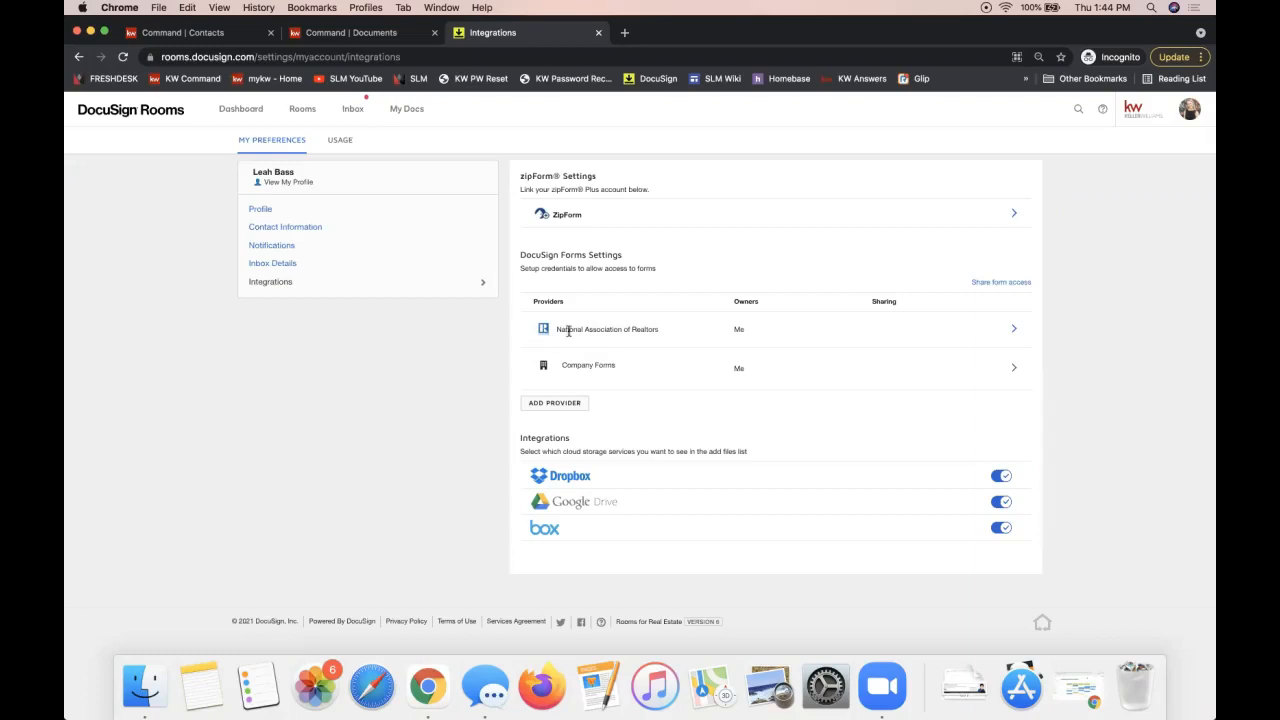
drag(558, 330, 646, 330)
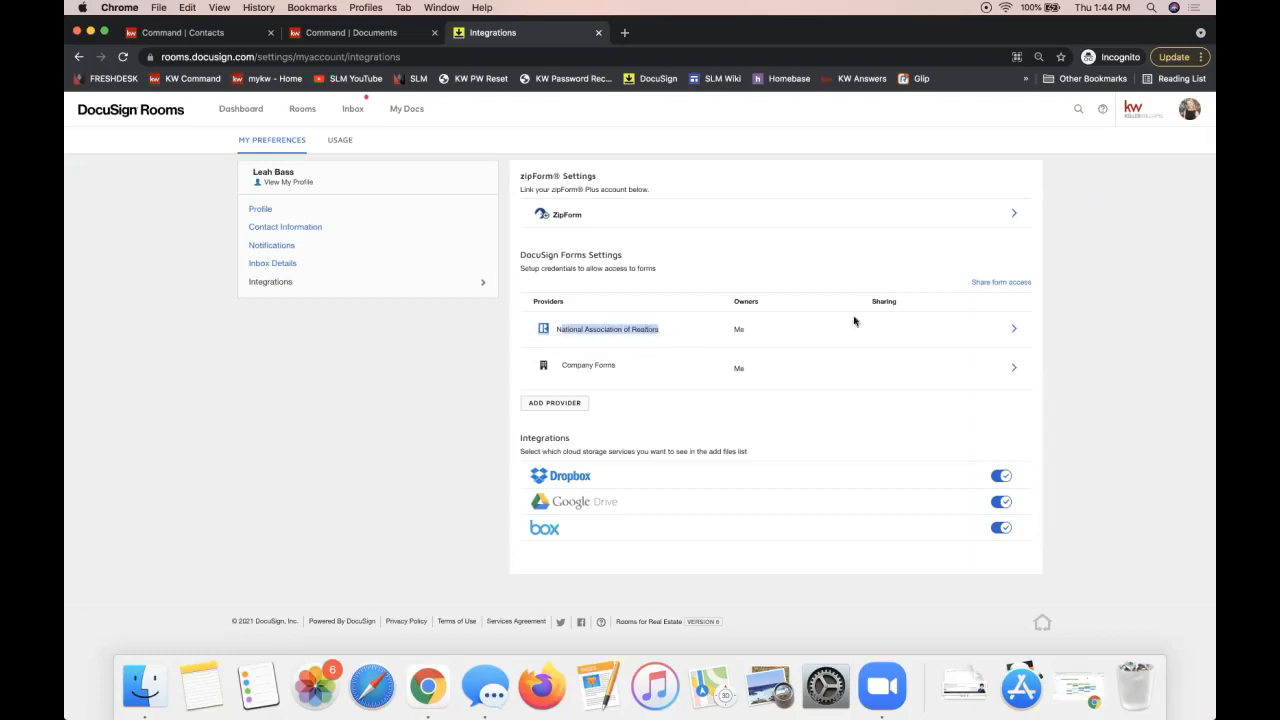
click(1013, 333)
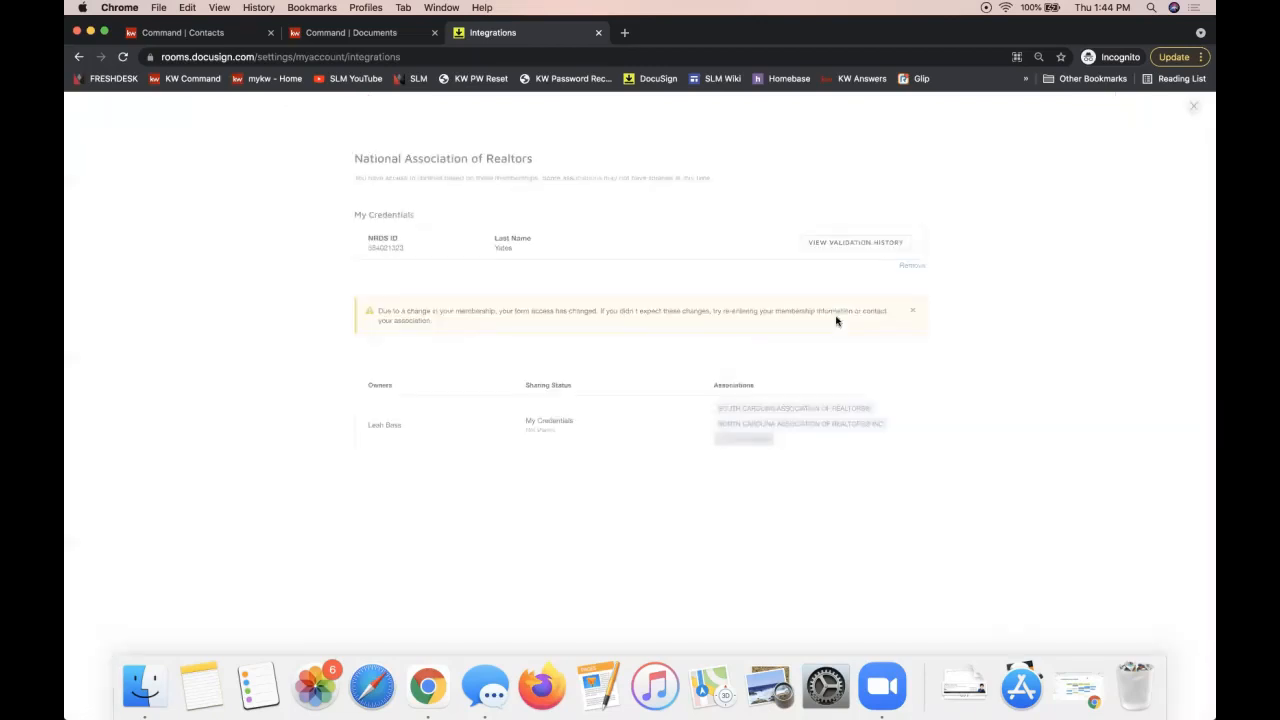
Step: Copy the stored NRDS ID and last name, then remove the NRDS credentials
drag(549, 247, 363, 249)
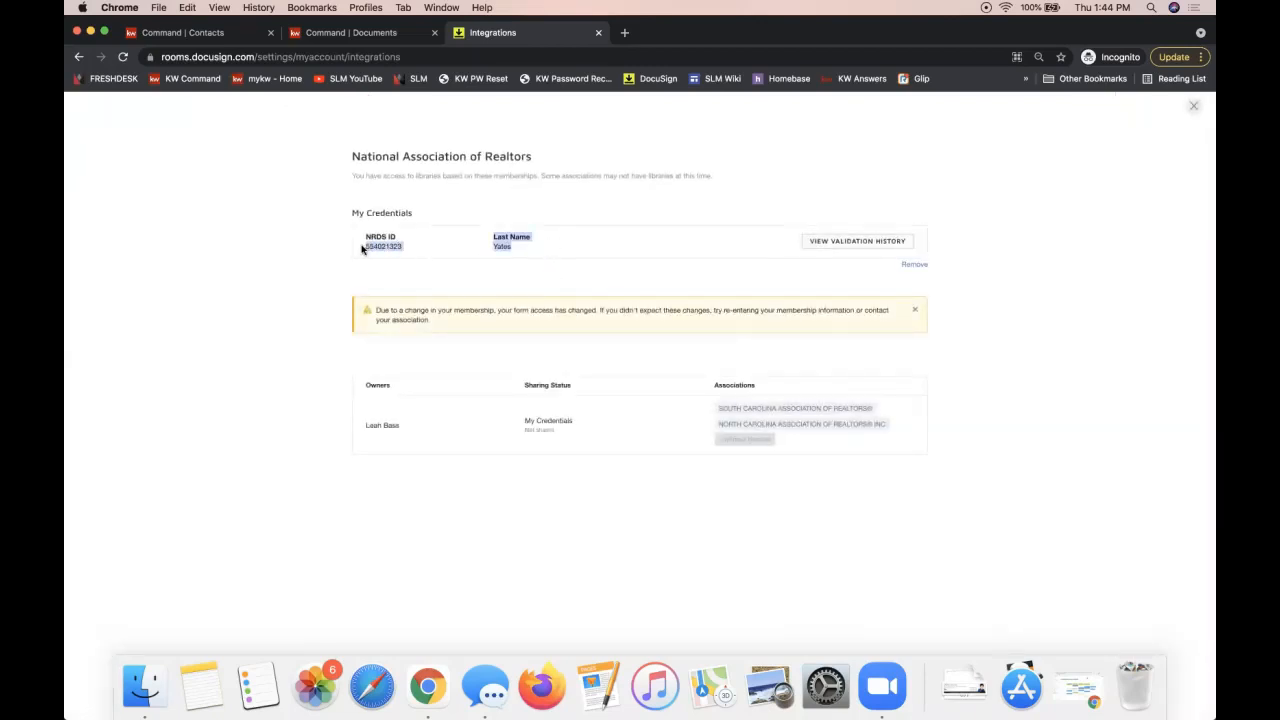
key(super+c)
click(1036, 284)
click(912, 264)
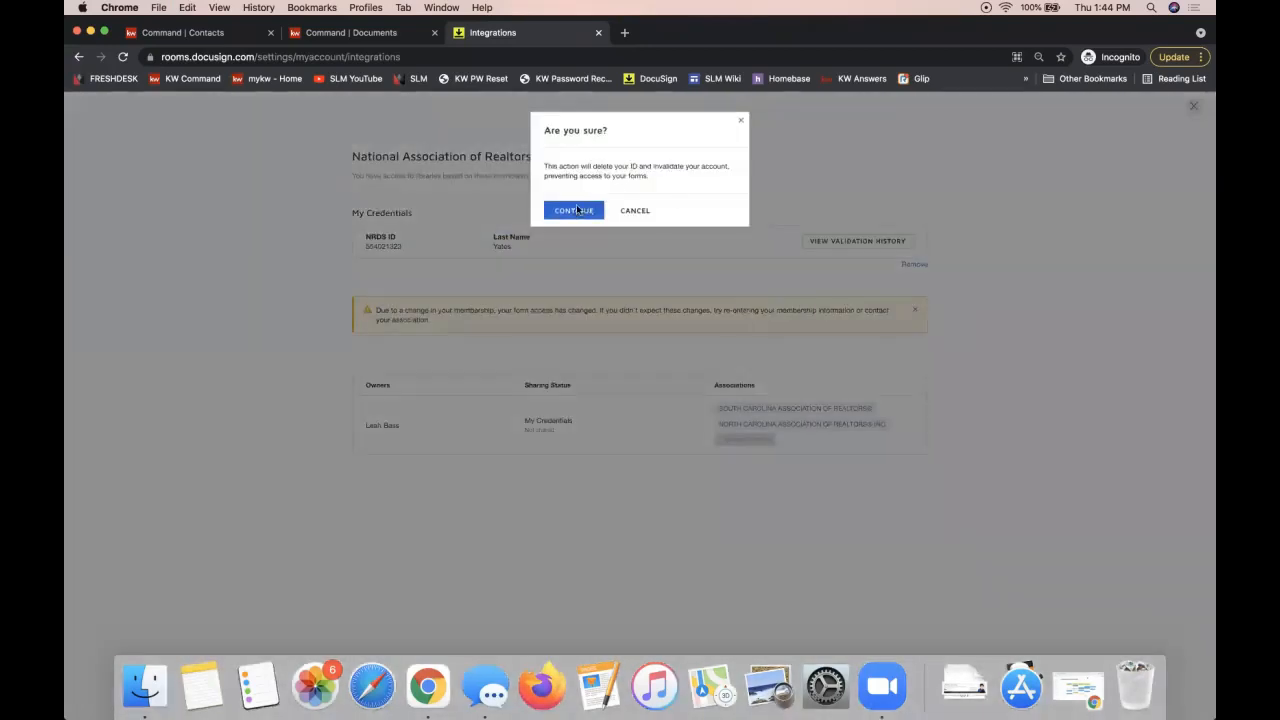
click(576, 209)
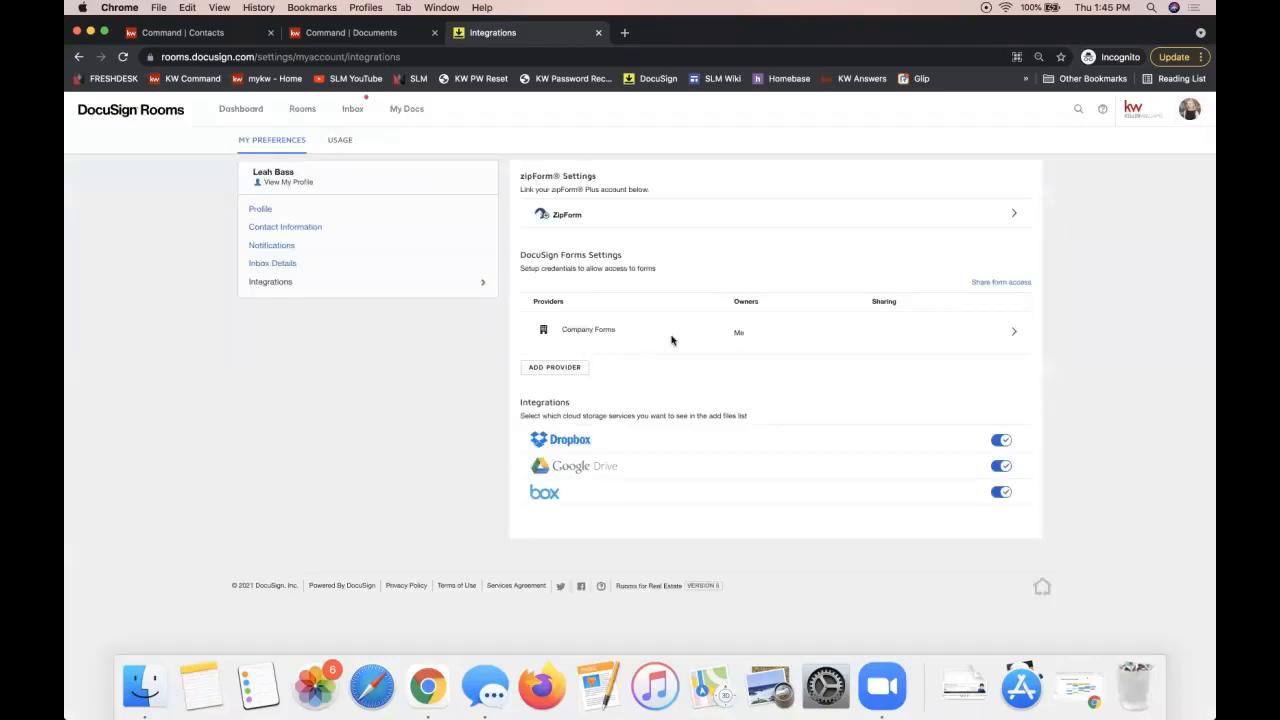
Step: Add the REALTOR forms provider and bring up its NRDS validation form
click(555, 368)
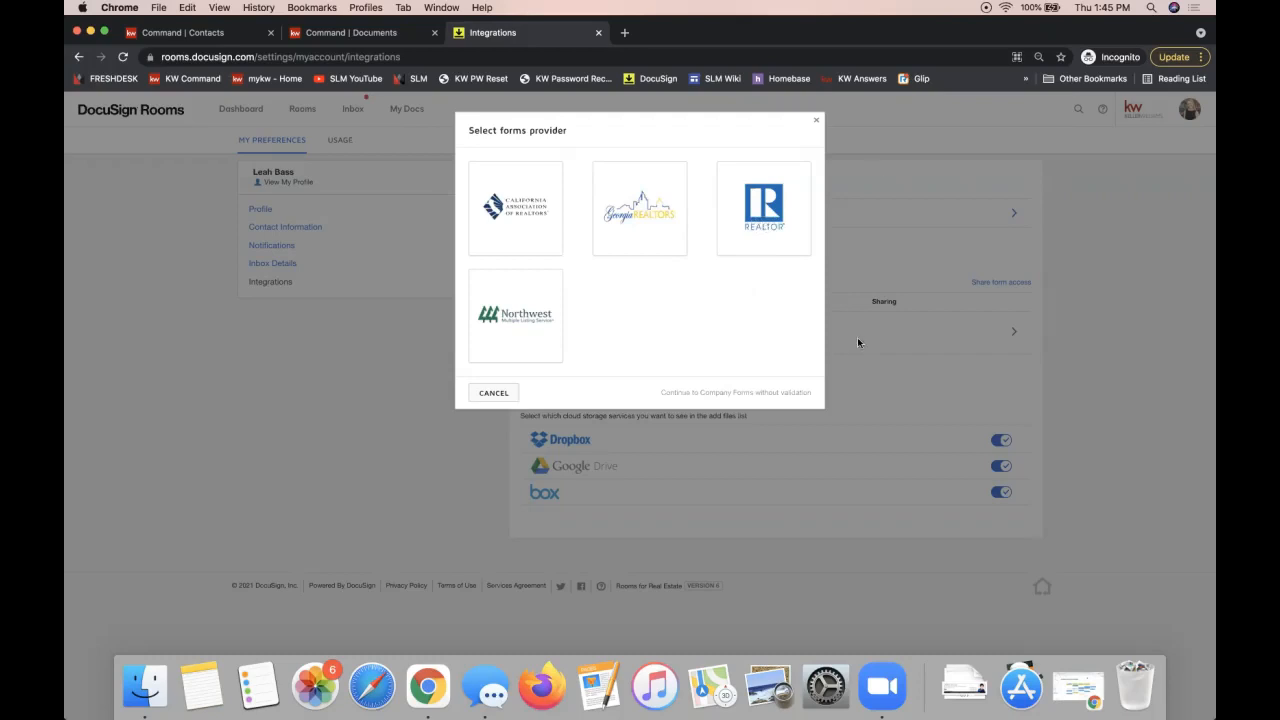
click(758, 220)
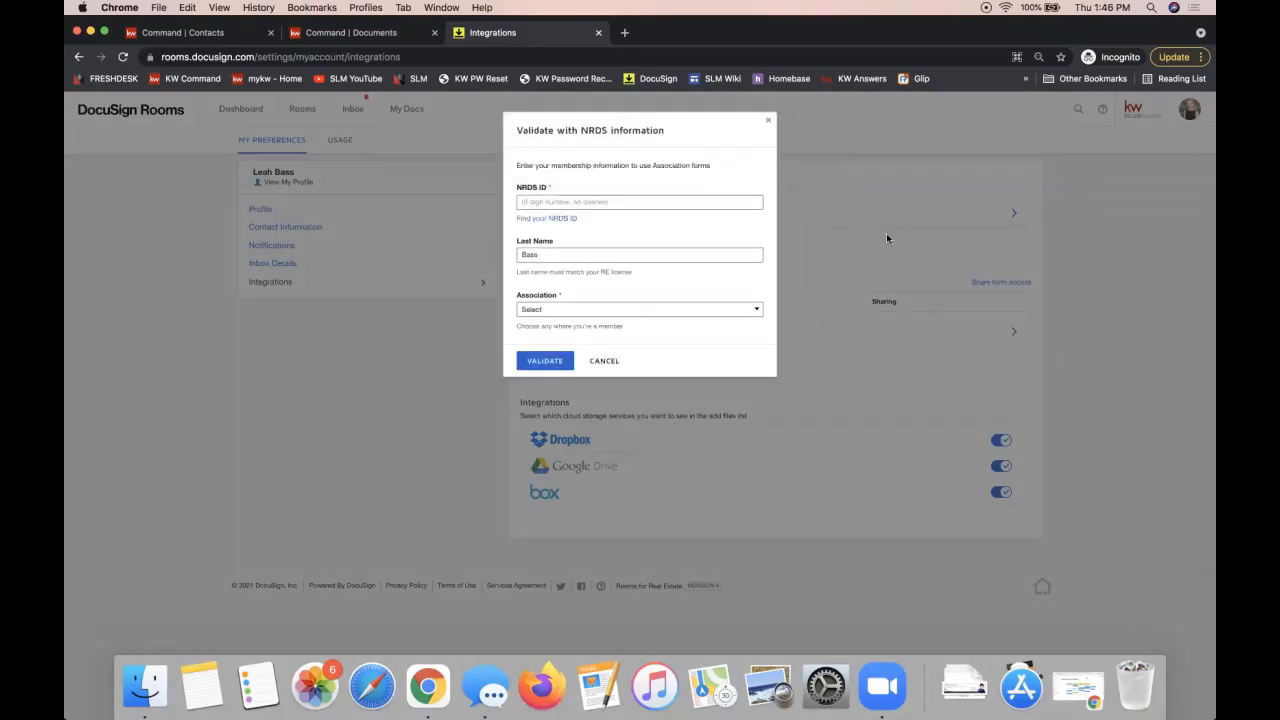
click(886, 238)
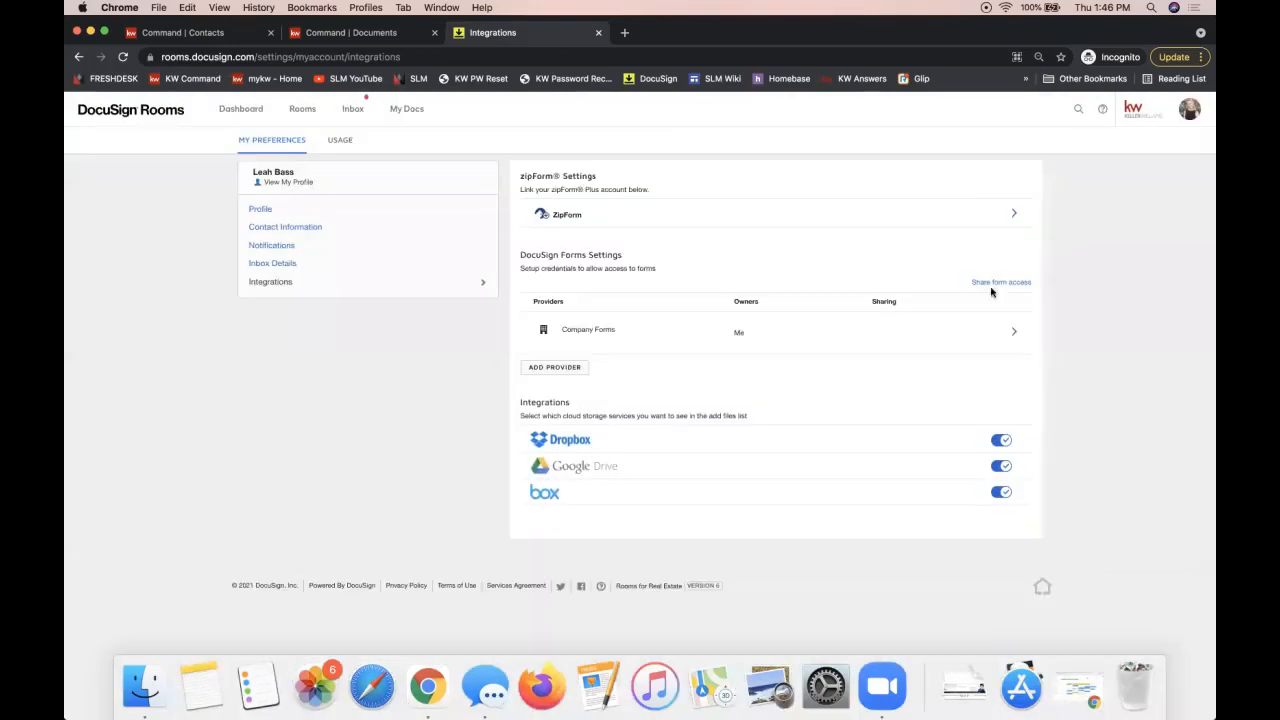
click(548, 367)
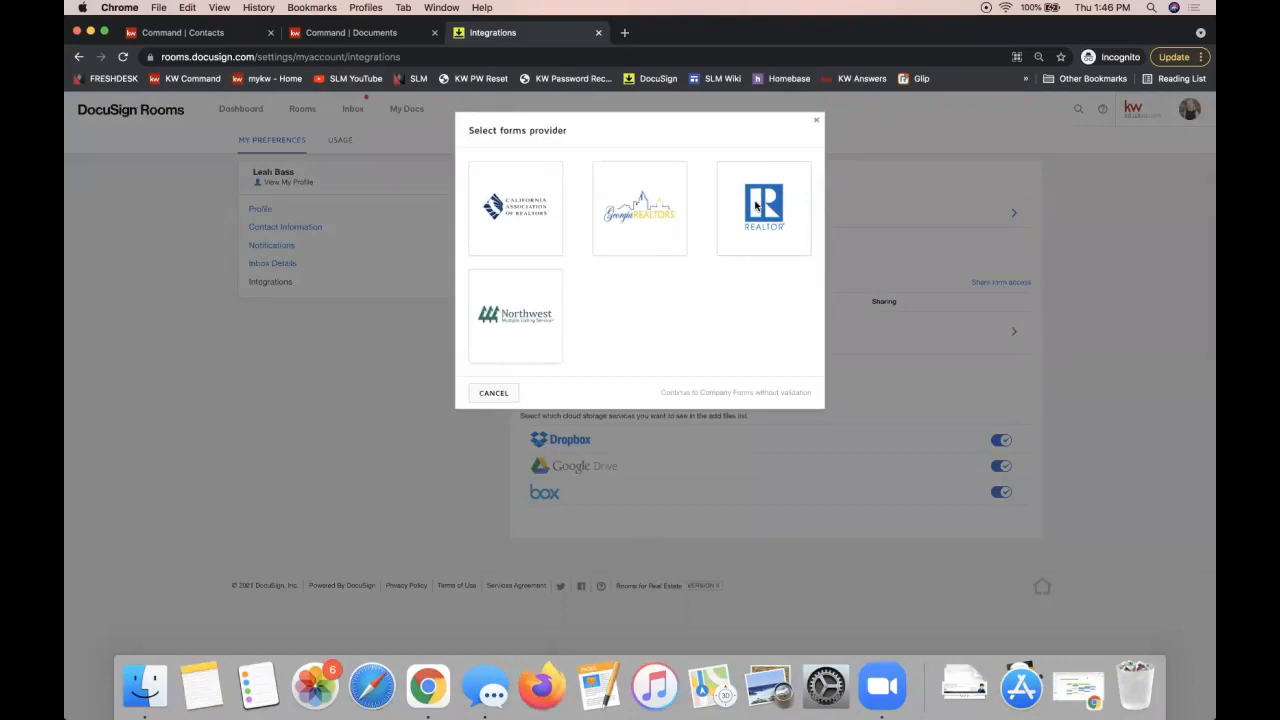
click(755, 206)
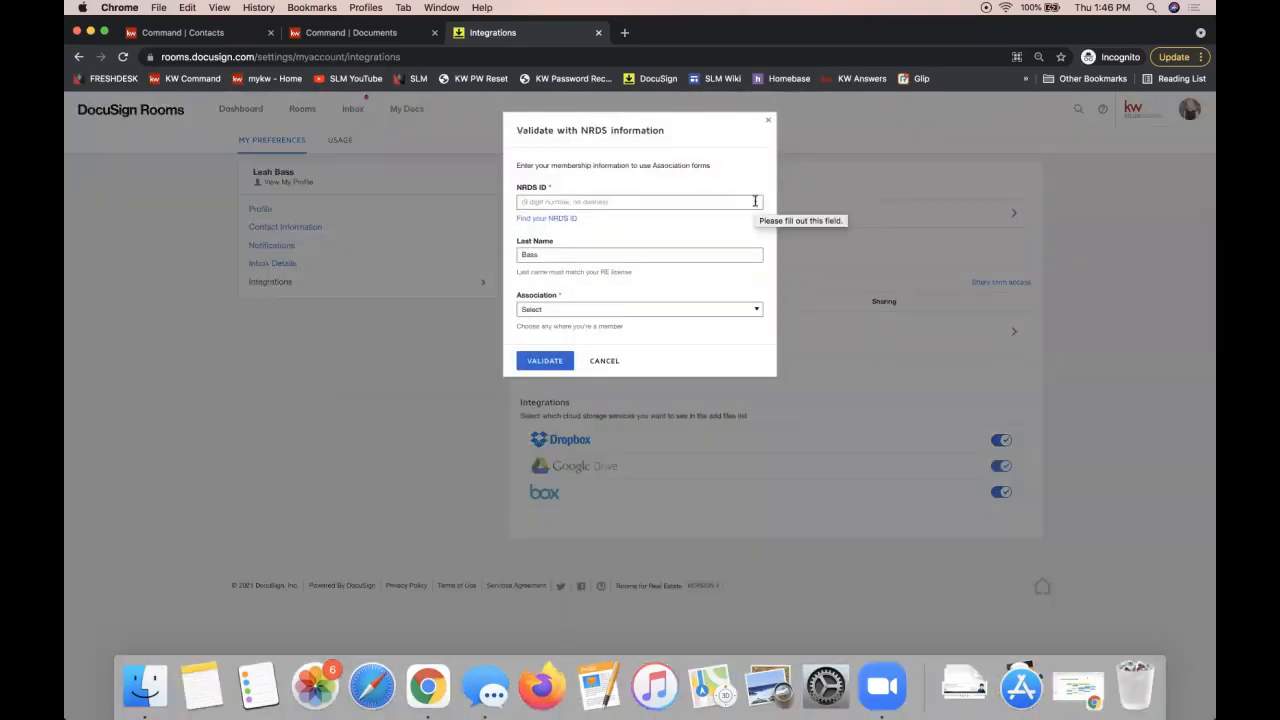
double_click(525, 188)
click(532, 203)
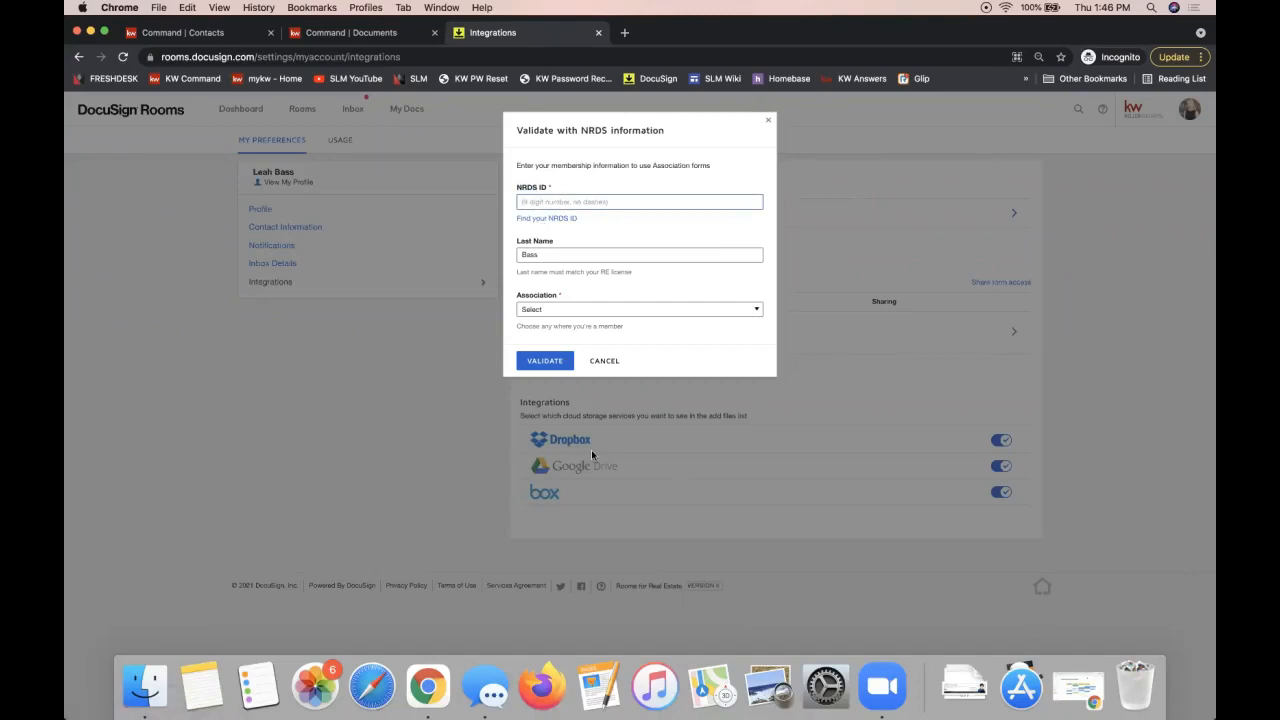
Step: Paste the NRDS ID and enter the member's last name in the validation form
click(586, 203)
key(super+v)
click(562, 255)
double_click(562, 255)
text(Yates)
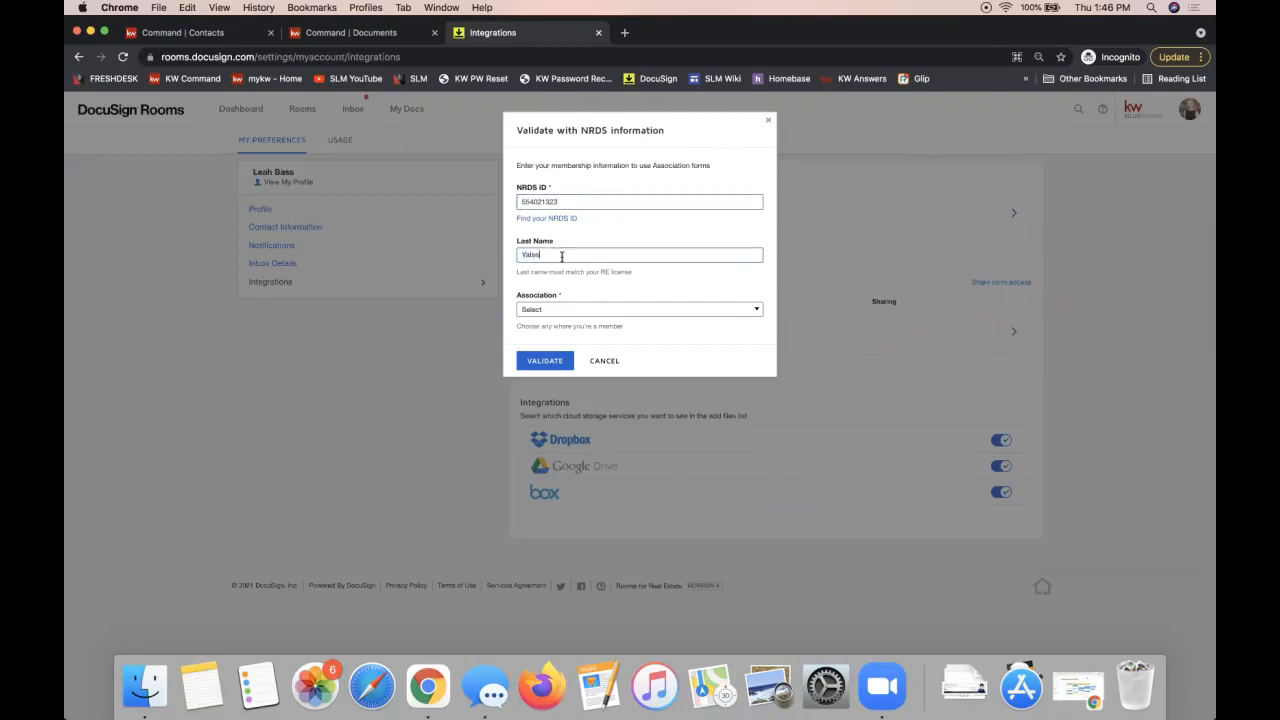
drag(550, 256, 497, 262)
Step: Browse the Association dropdown and close it without choosing an association
click(580, 309)
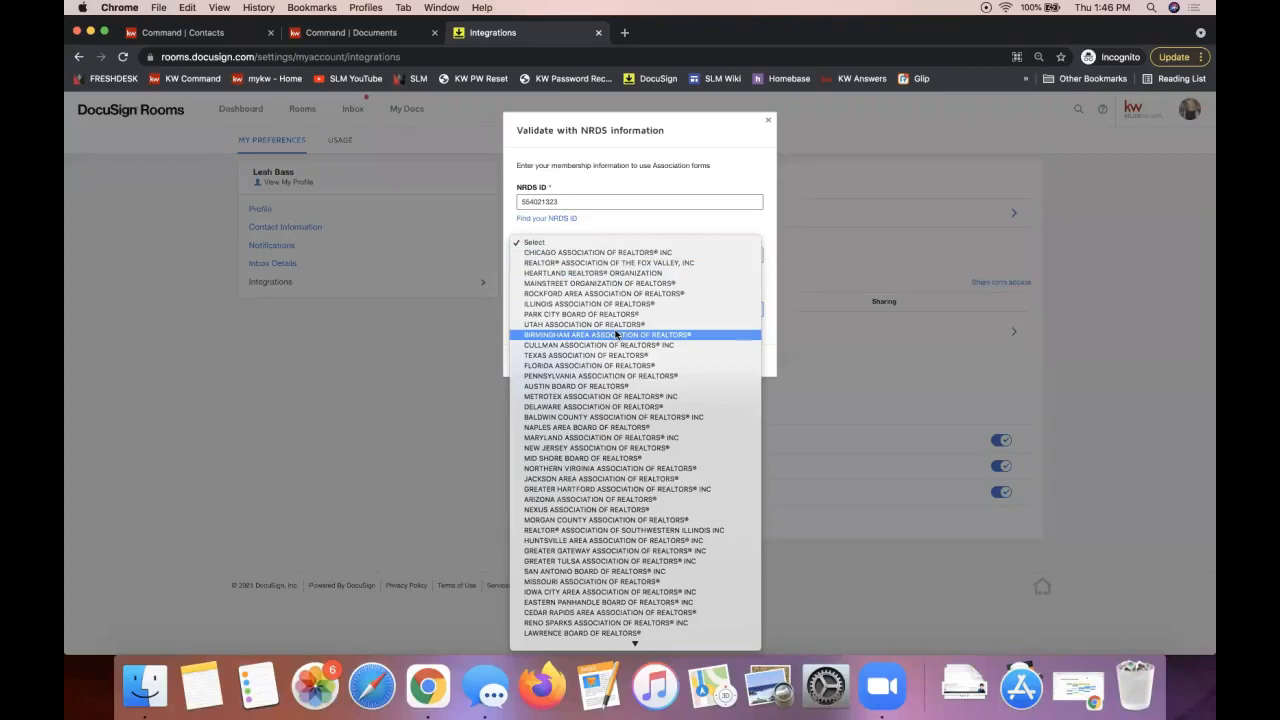
scroll(616, 335, down, 10)
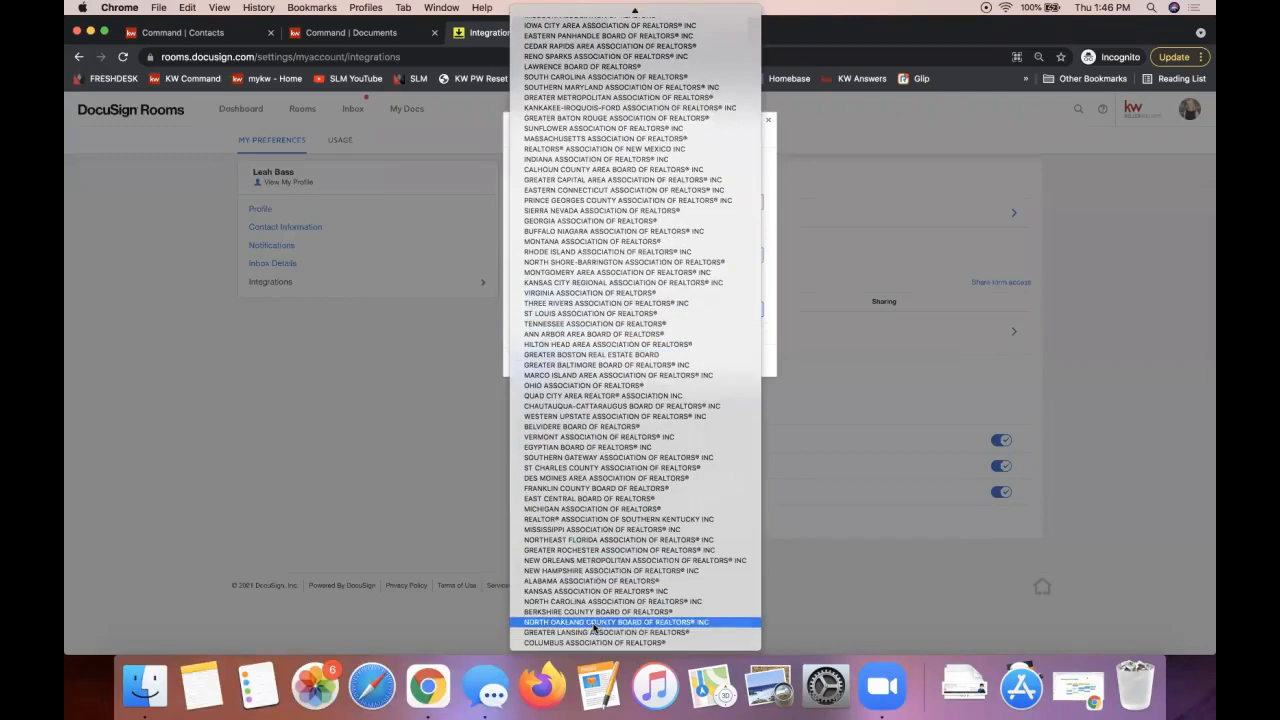
scroll(596, 450, up, 10)
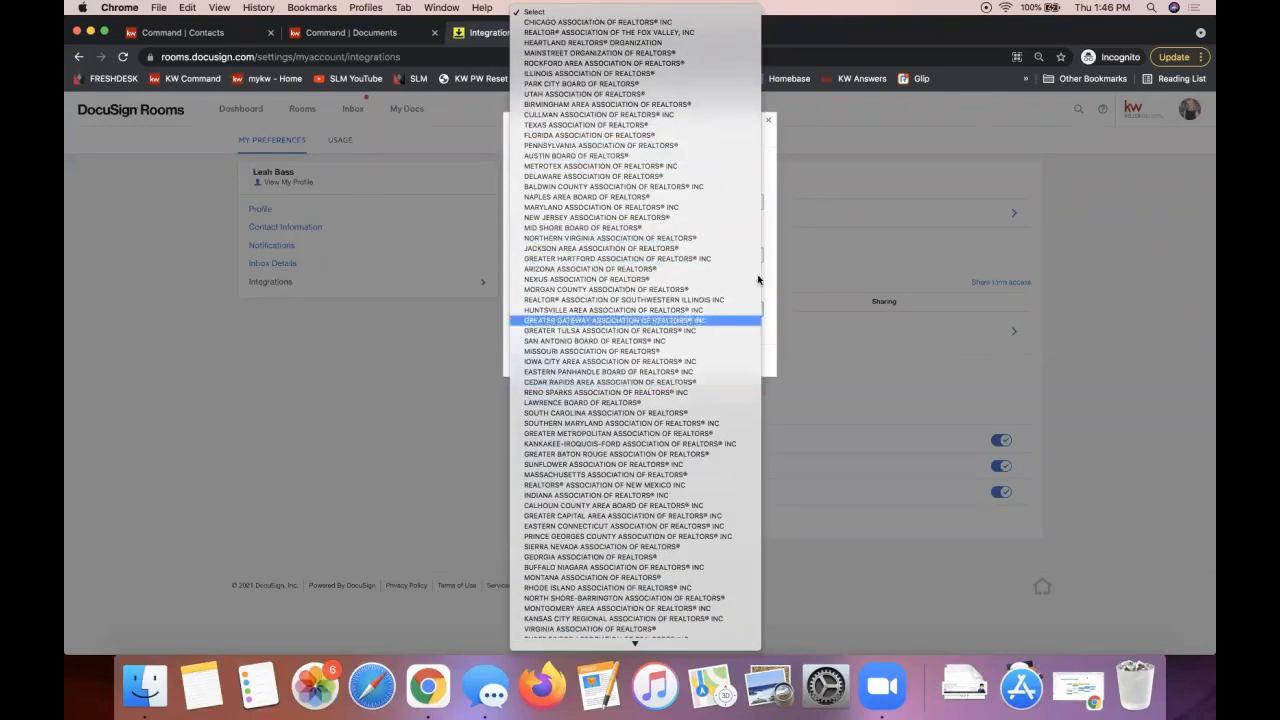
click(770, 186)
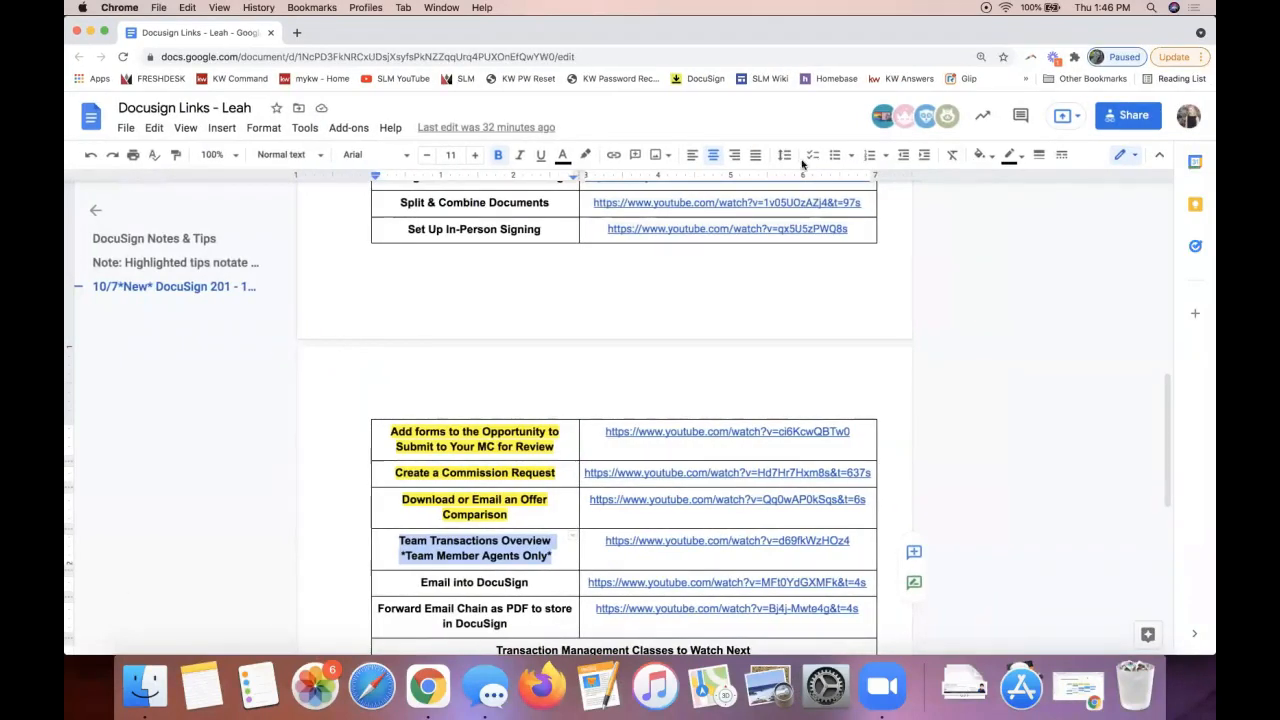
Step: Open the NRDS Availability - Agent Copy spreadsheet from the Additional Resources link
click(726, 320)
scroll(697, 398, down, 5)
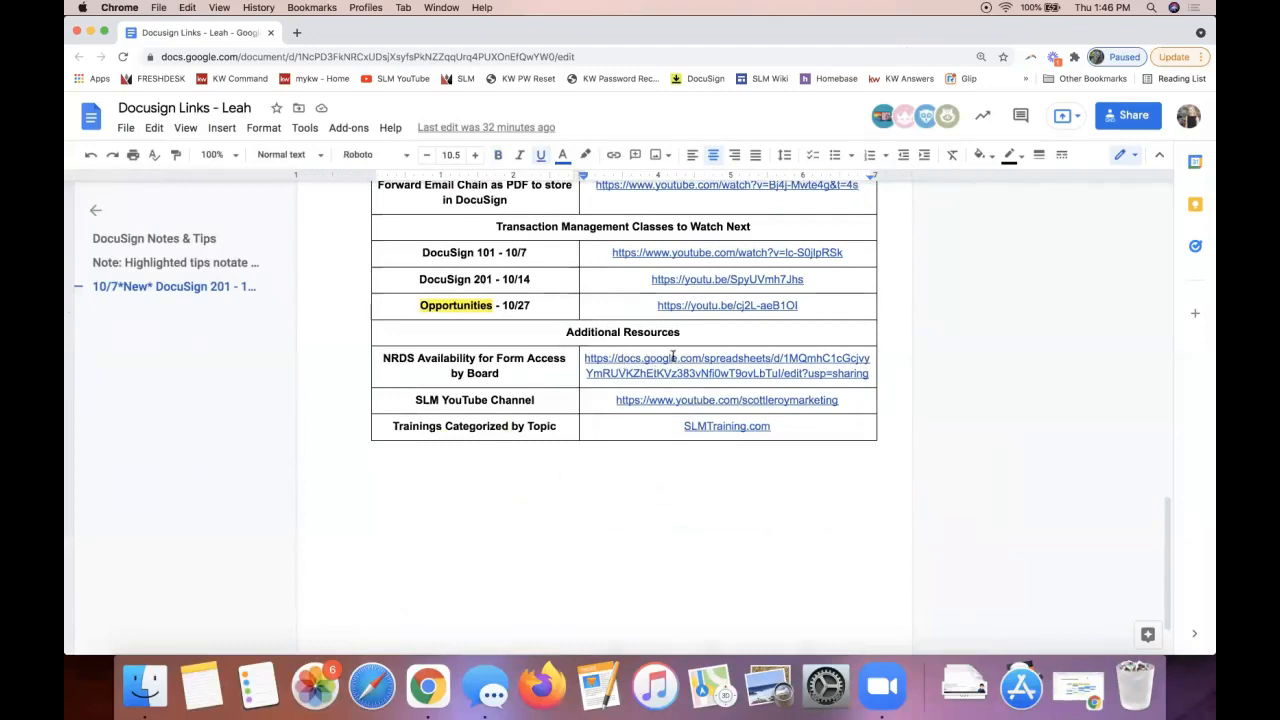
click(686, 360)
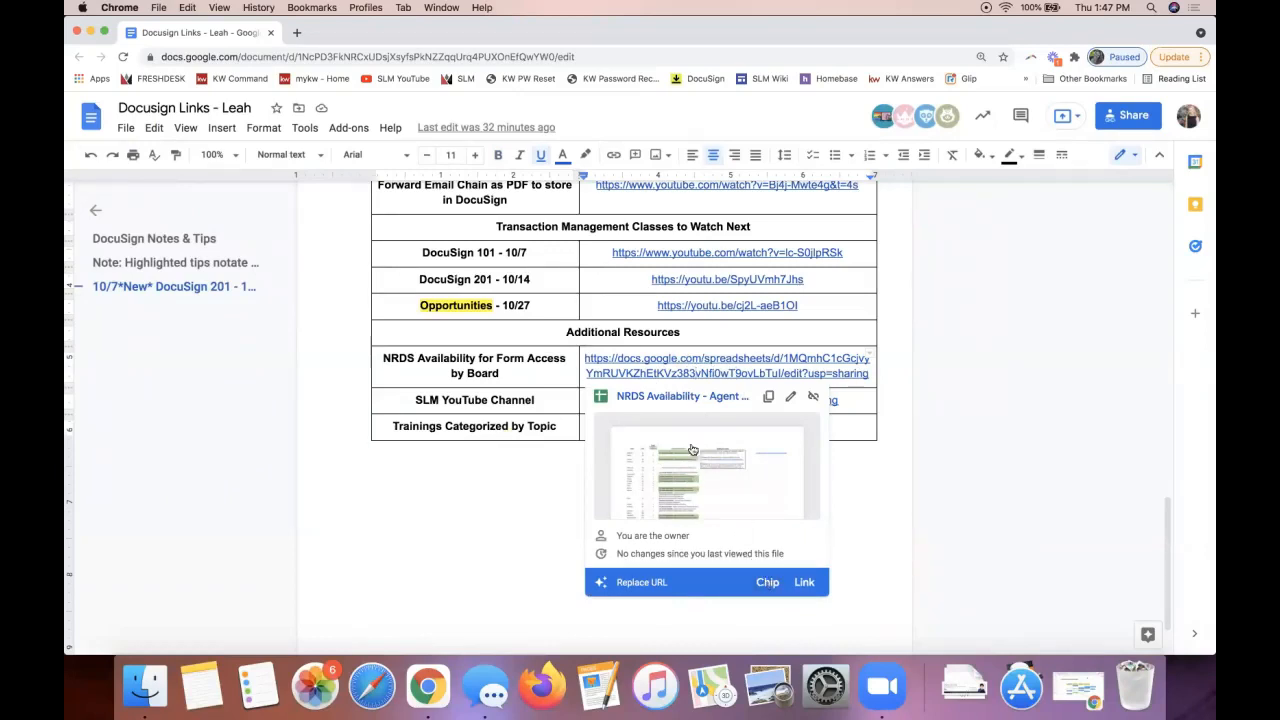
click(688, 396)
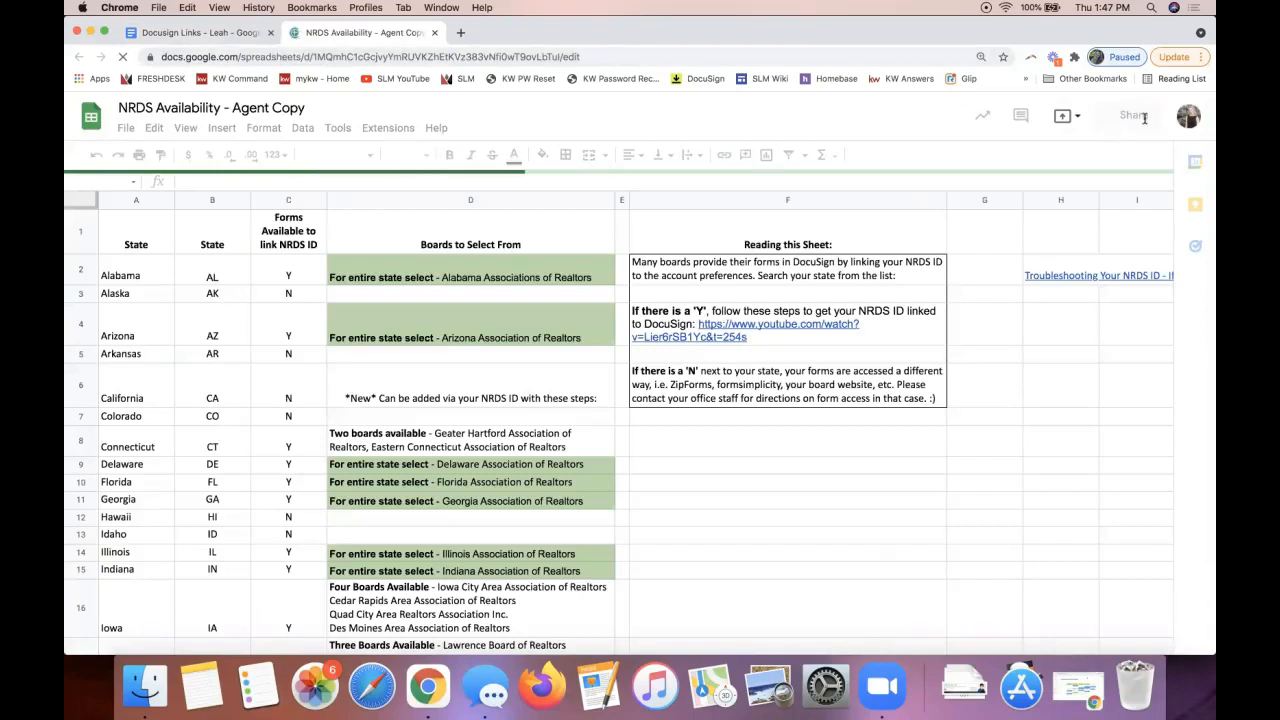
Step: Copy the spreadsheet's view link from its sharing settings
click(1132, 116)
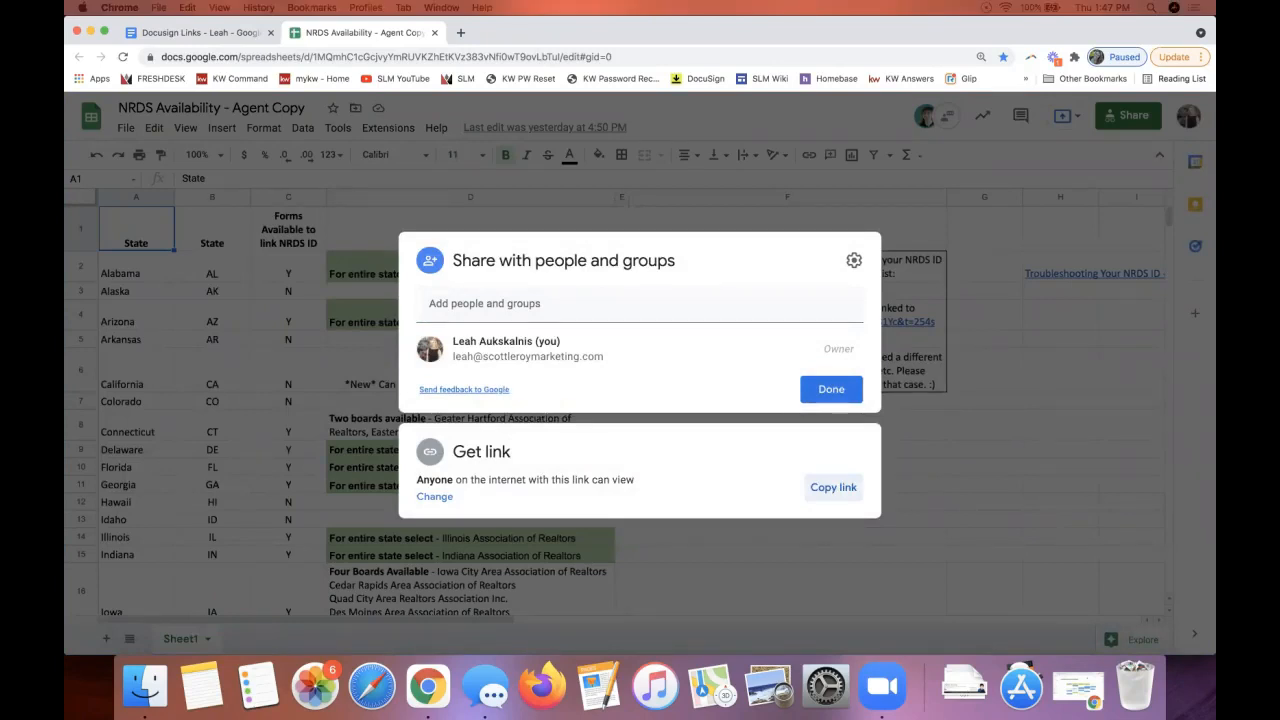
click(826, 490)
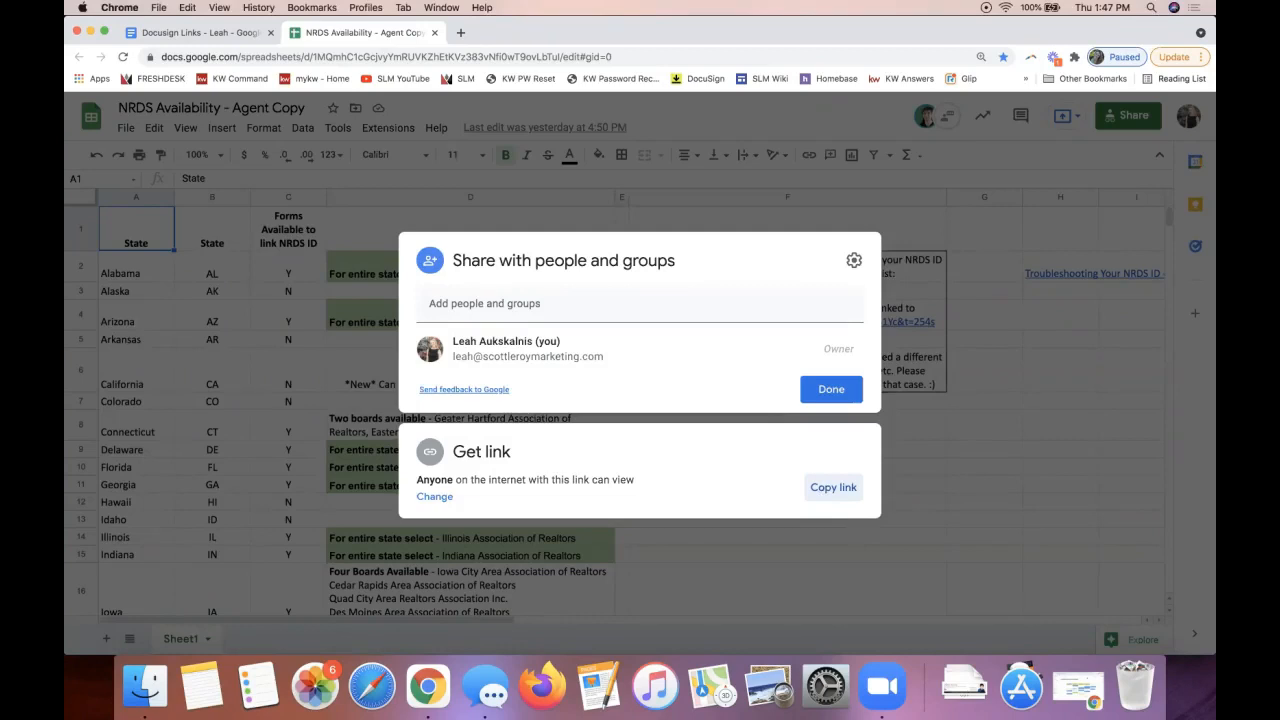
click(883, 227)
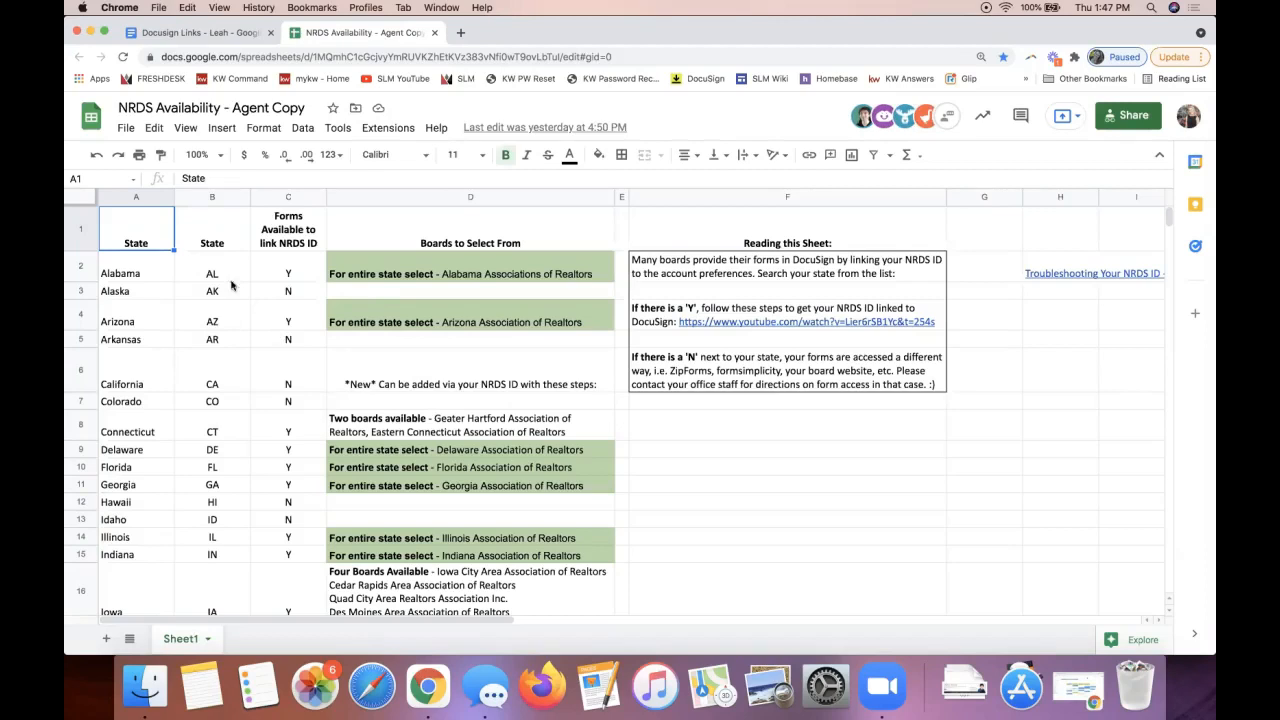
Step: Check the California and Florida rows, including the California boards note in D6
scroll(228, 338, down, 3)
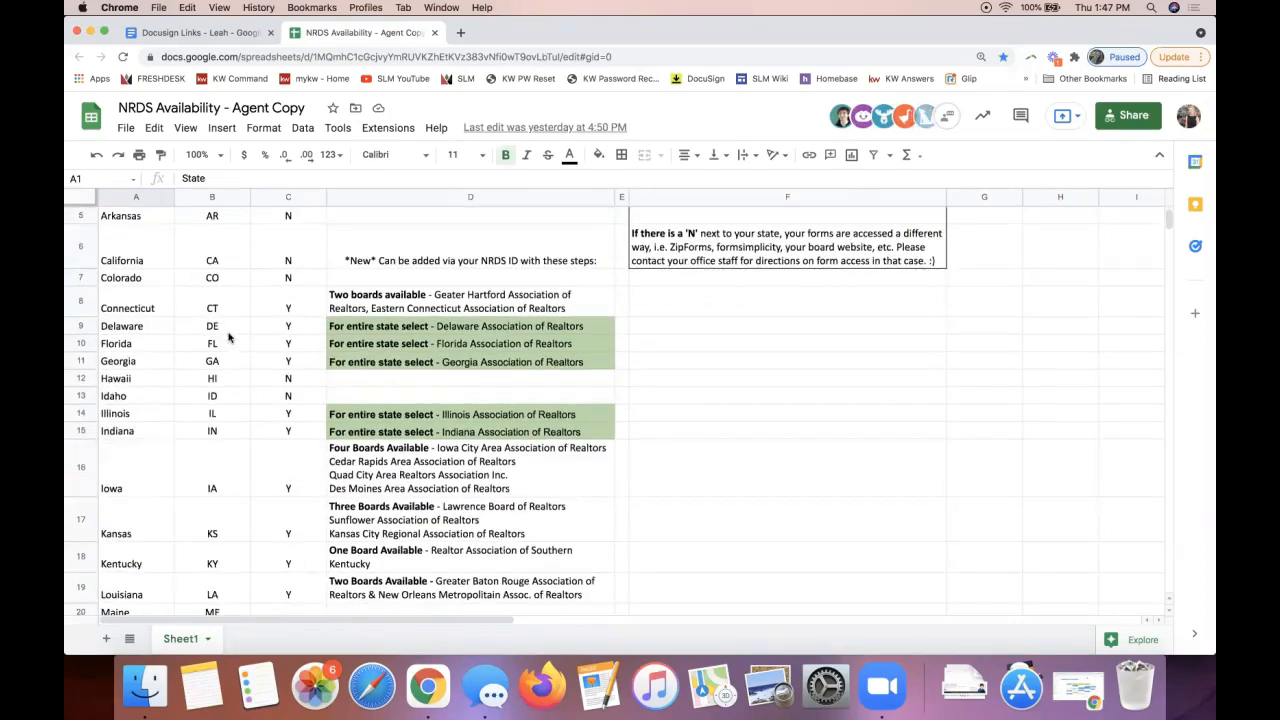
scroll(228, 338, up, 1)
click(222, 292)
click(430, 268)
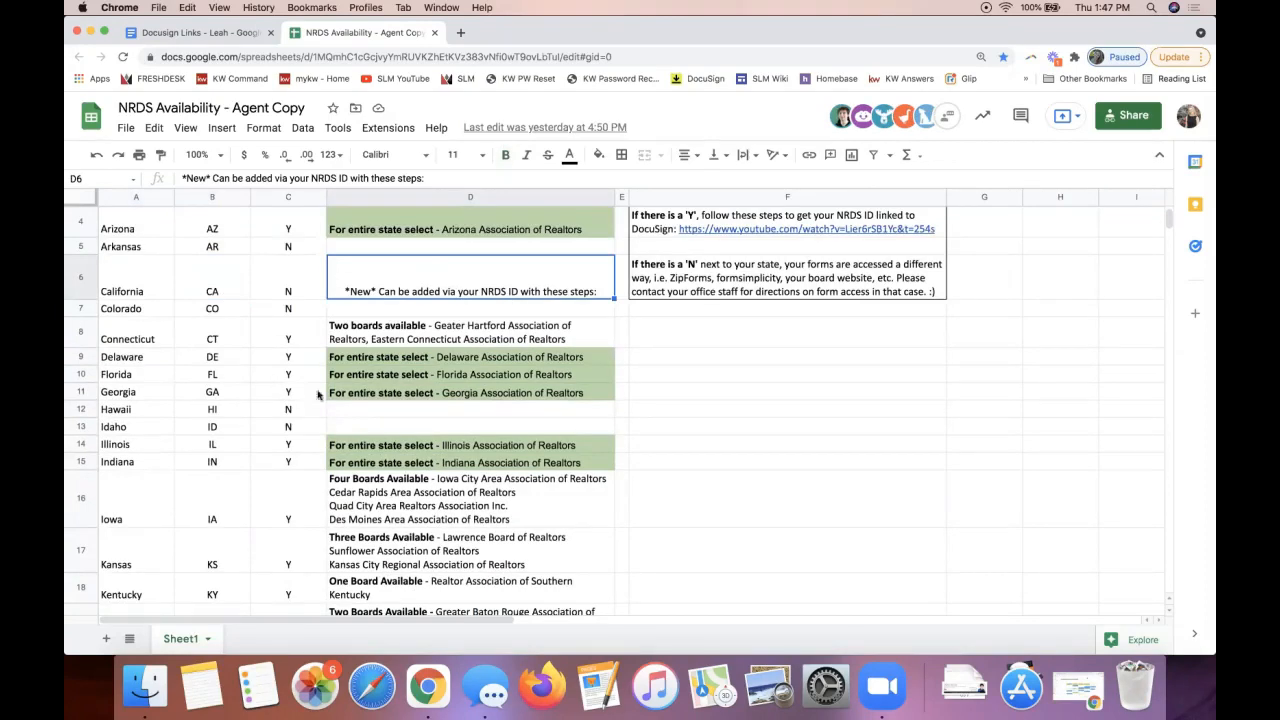
scroll(330, 405, down, 1)
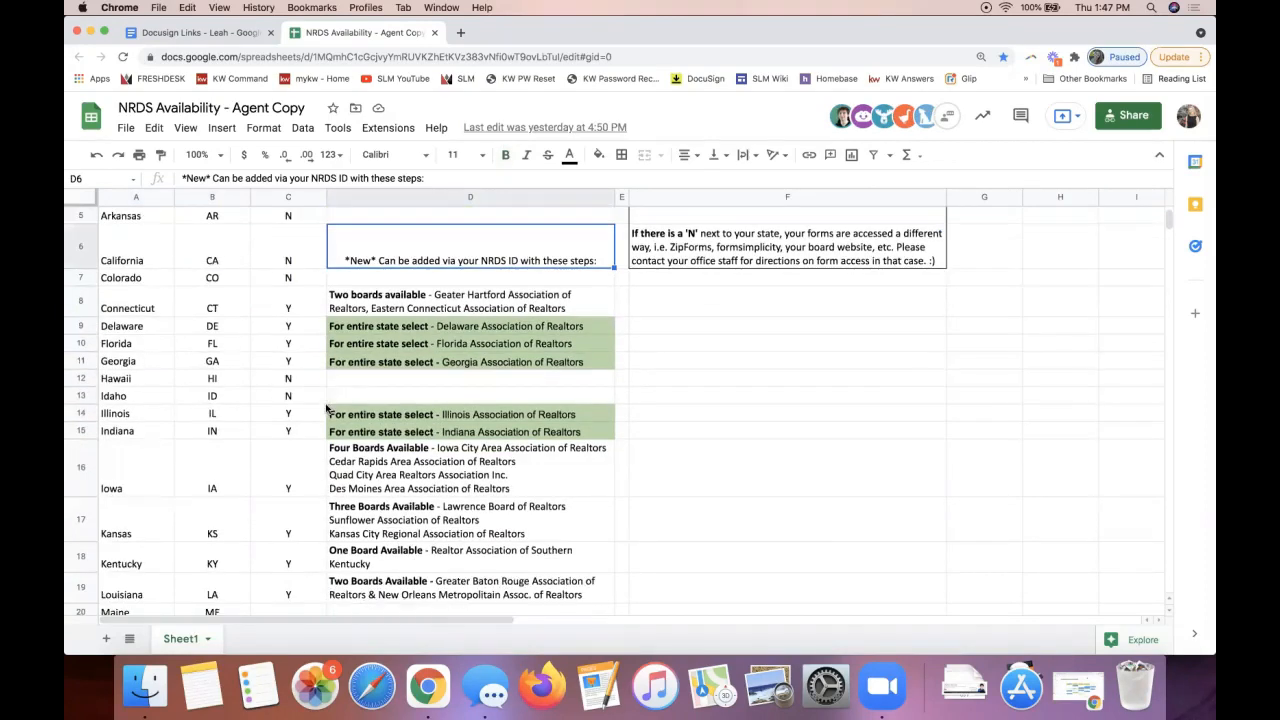
click(78, 342)
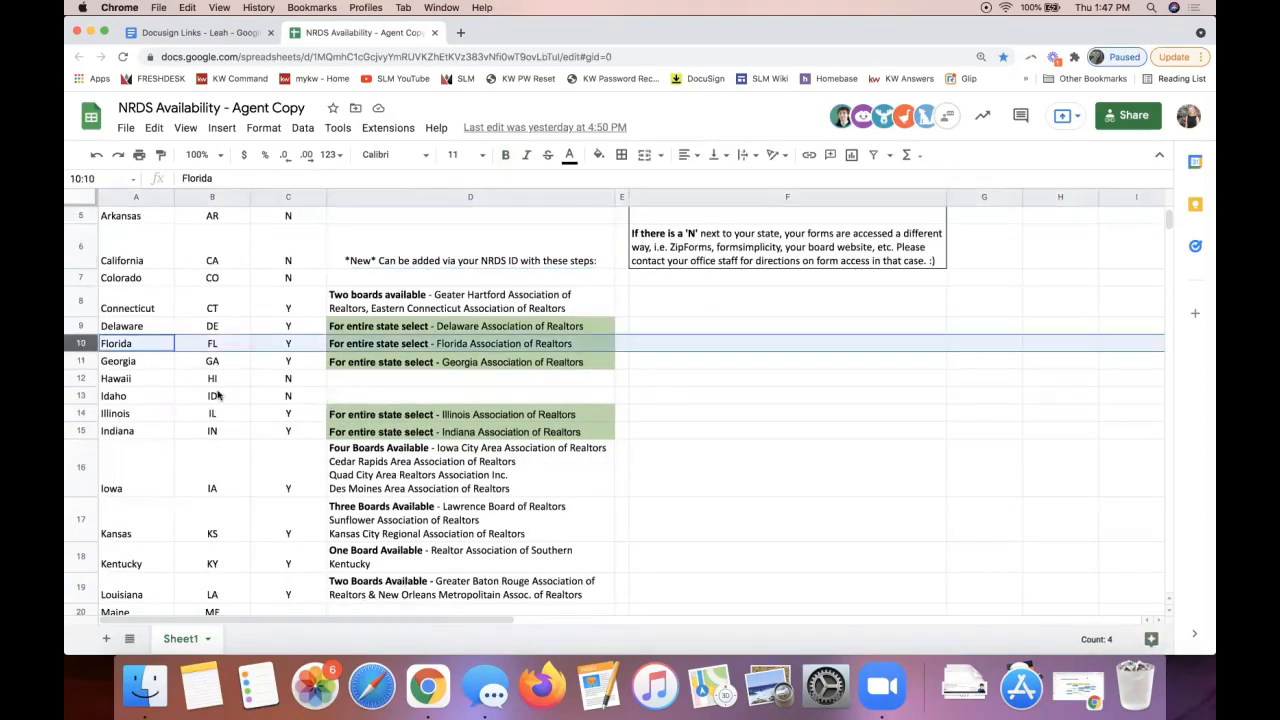
Step: Mark the Illinois and New York rows and the Pennsylvania association entry
click(80, 413)
scroll(248, 469, down, 10)
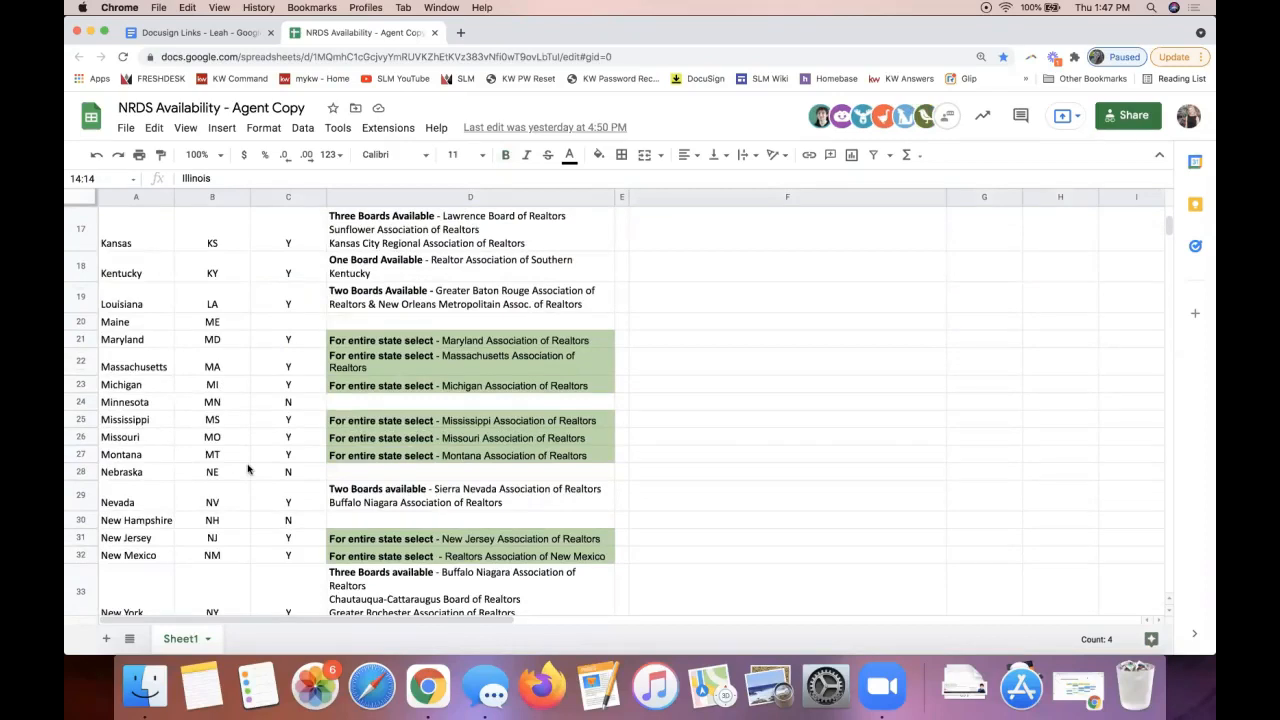
scroll(248, 469, down, 3)
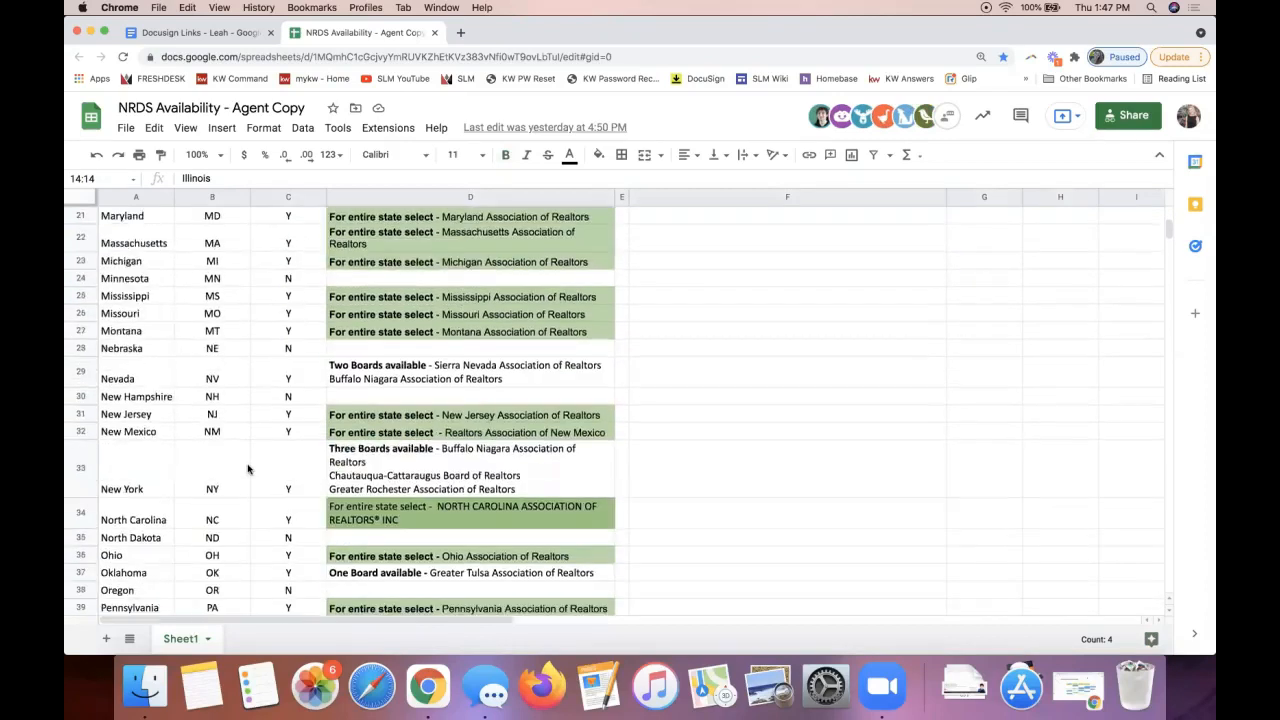
click(79, 463)
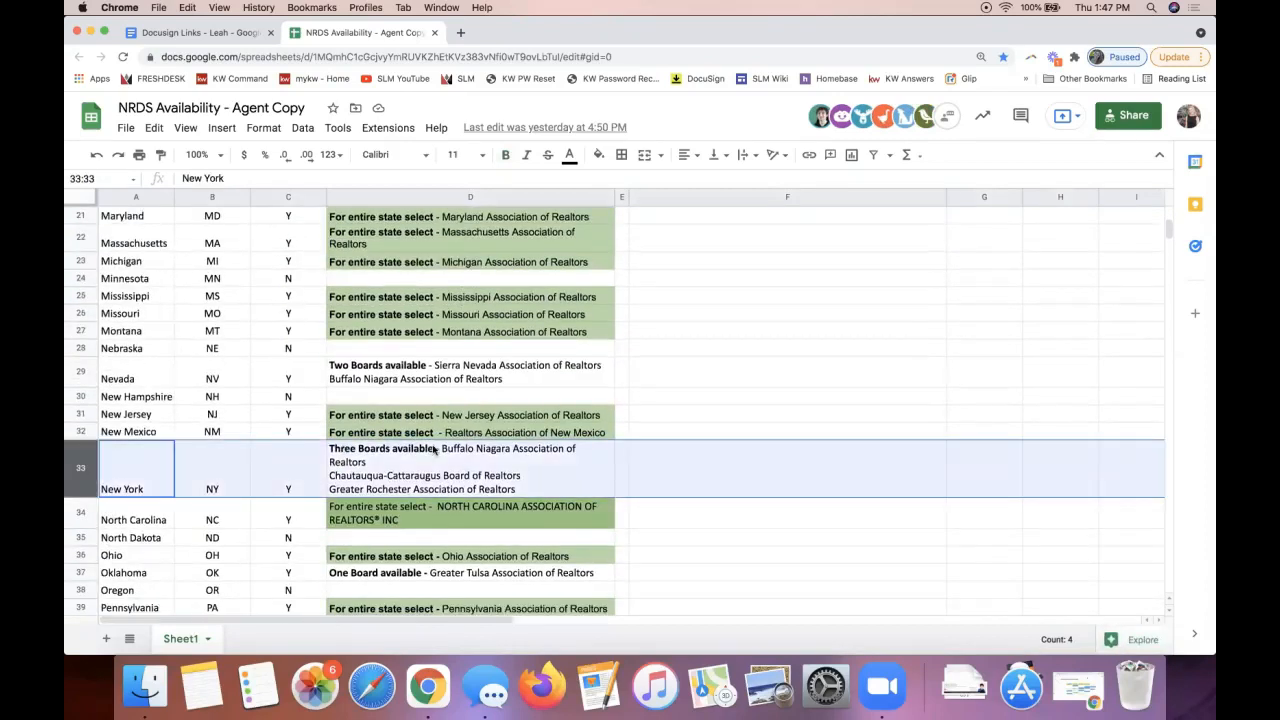
scroll(302, 474, down, 3)
scroll(218, 478, down, 3)
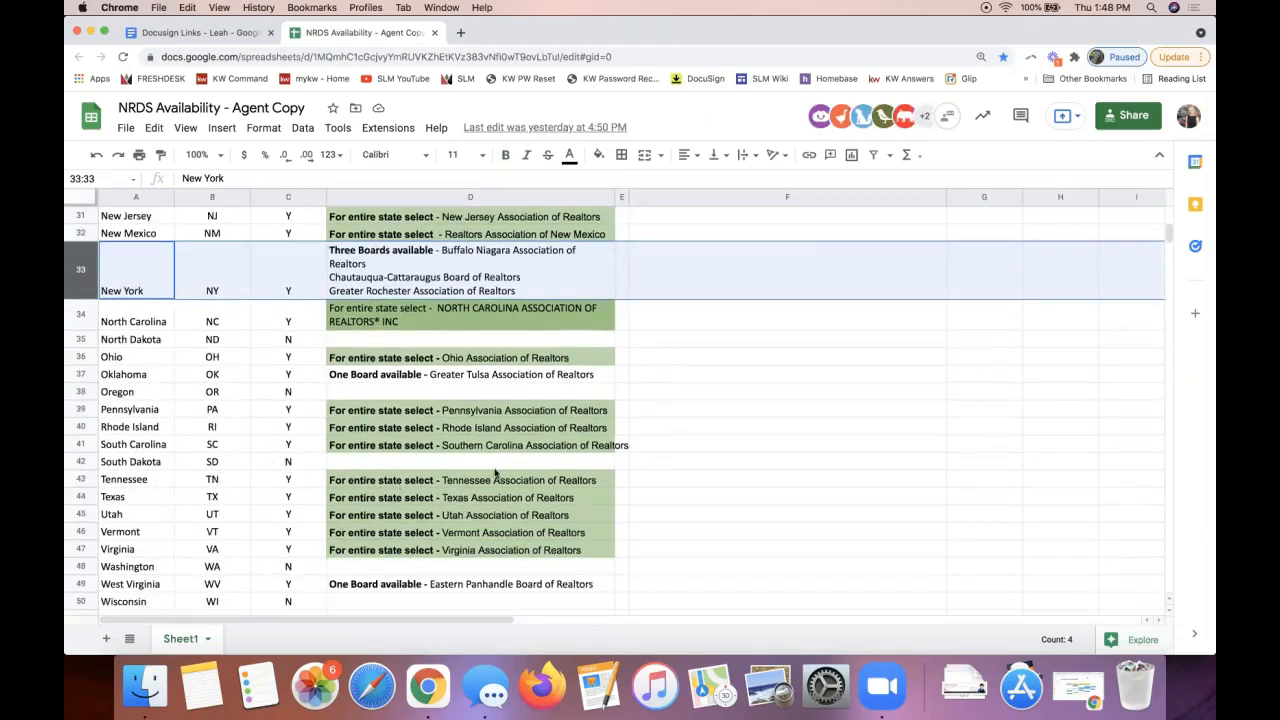
click(431, 412)
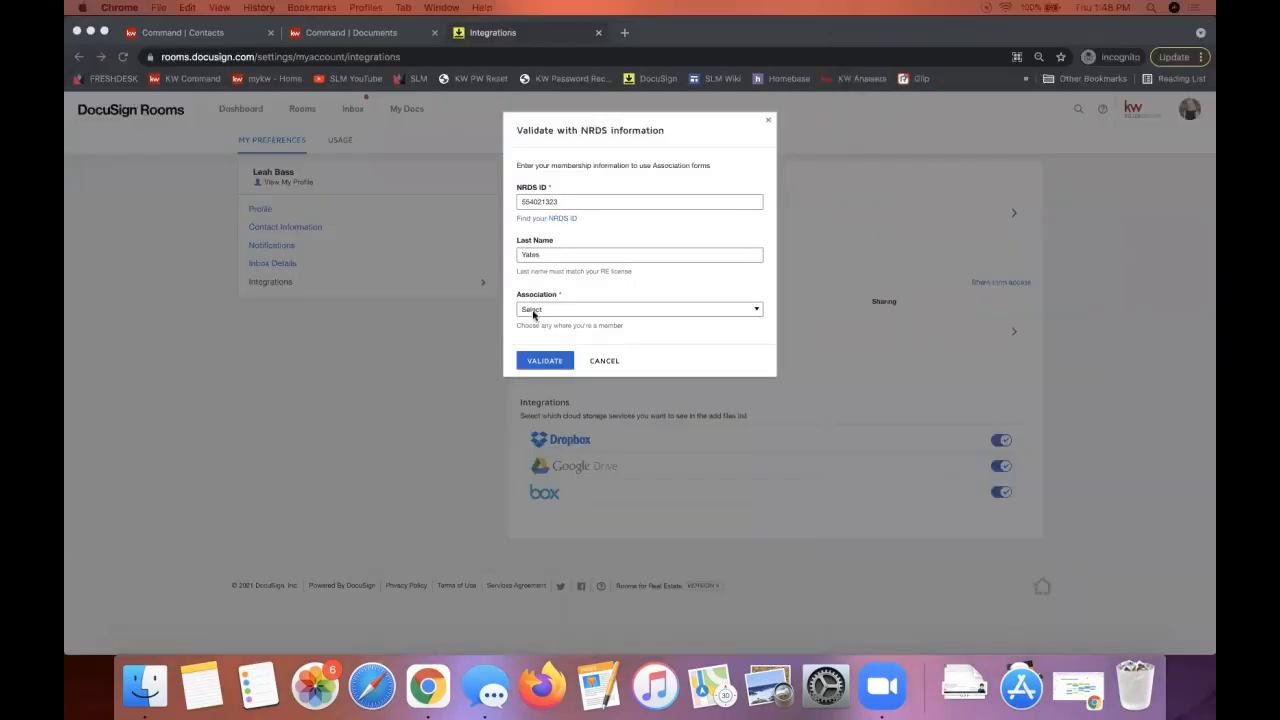
Step: Select NORTH CAROLINA ASSOCIATION OF REALTORS® INC as the association and validate the NRDS membership
click(536, 309)
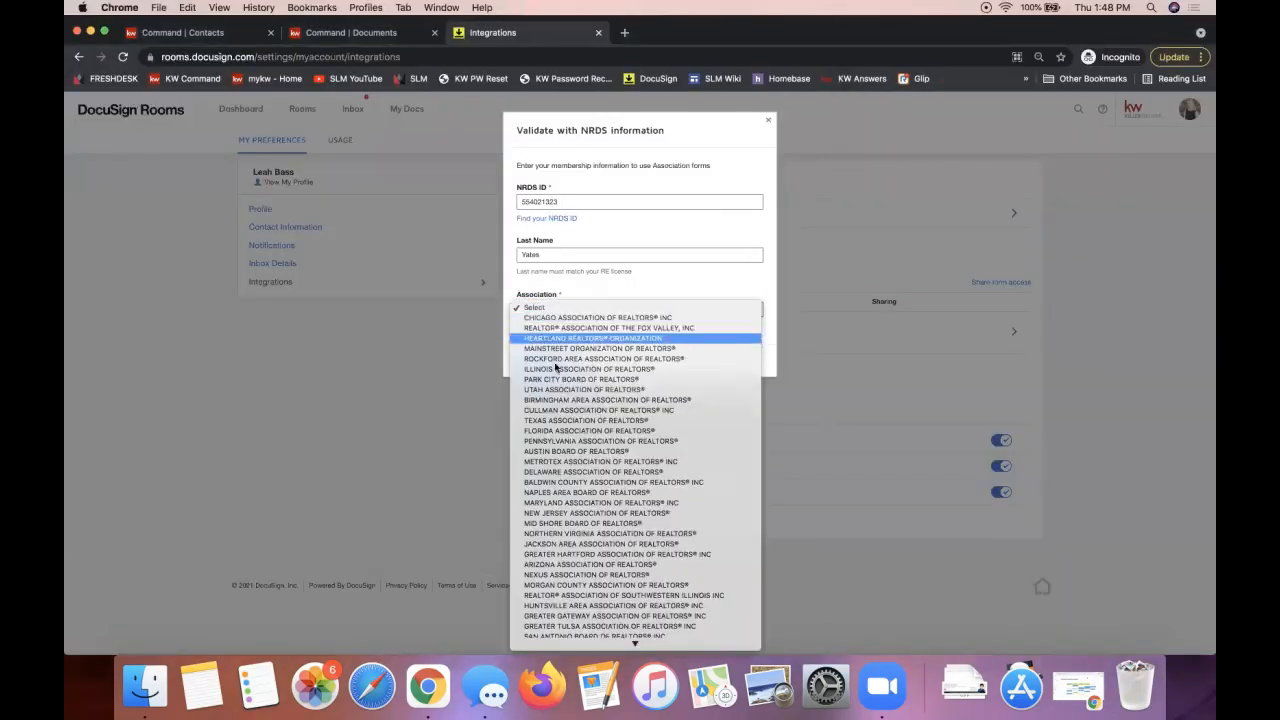
scroll(572, 433, down, 5)
scroll(572, 433, down, 5)
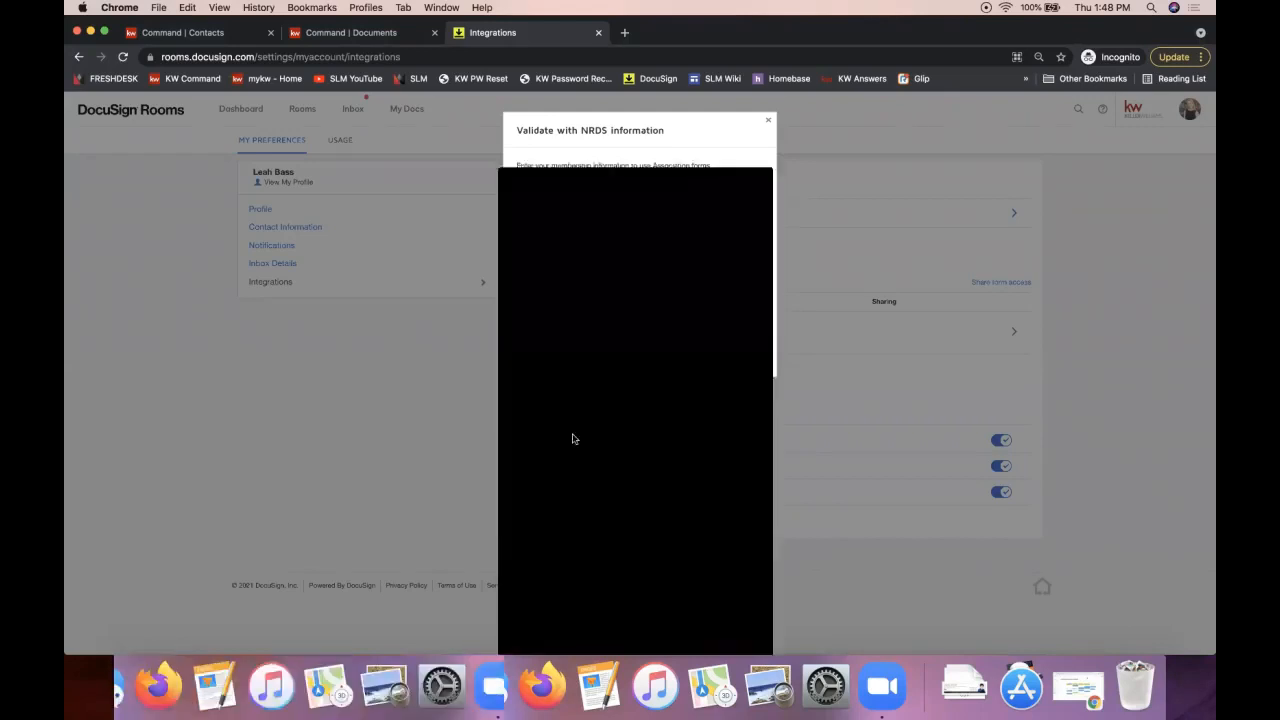
scroll(572, 437, down, 5)
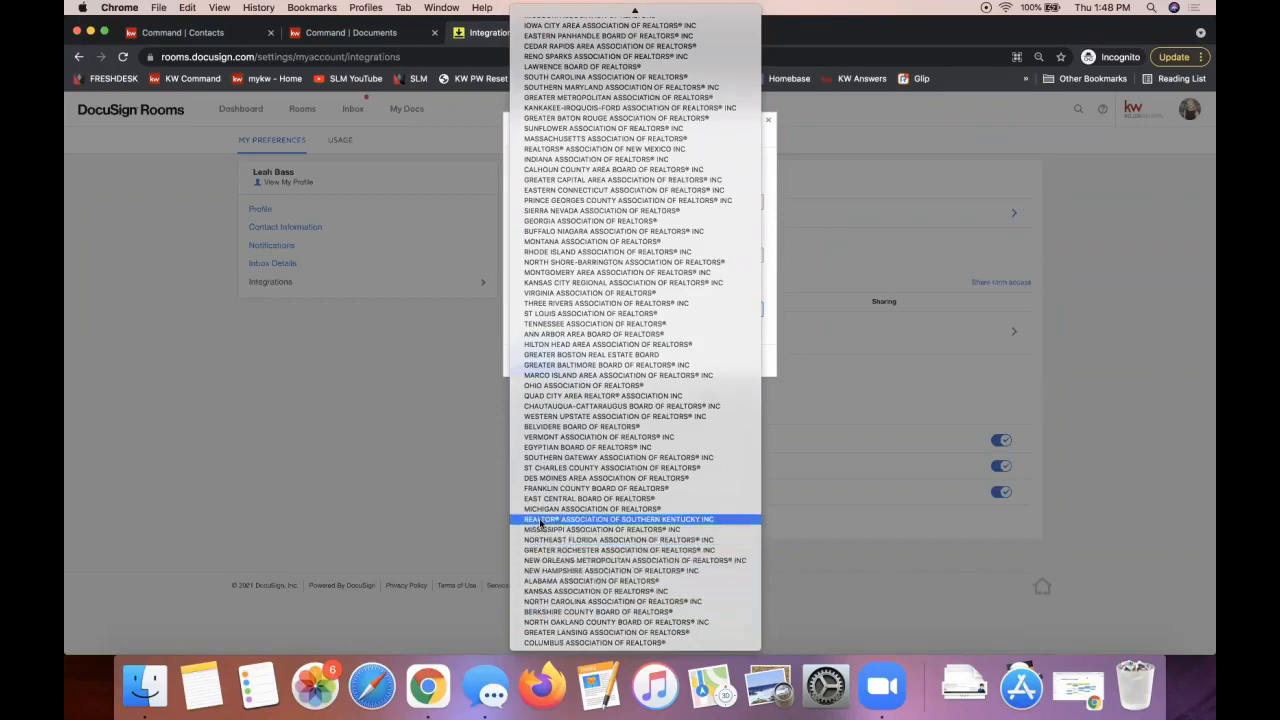
click(545, 601)
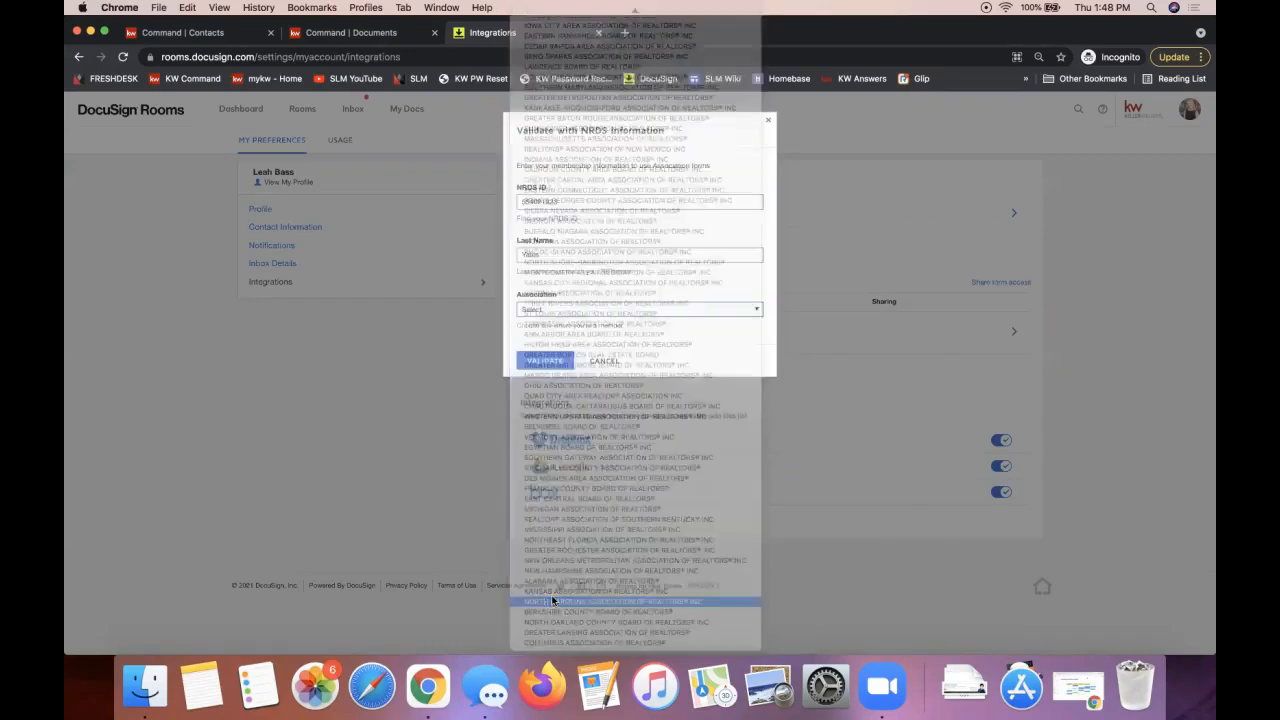
click(543, 360)
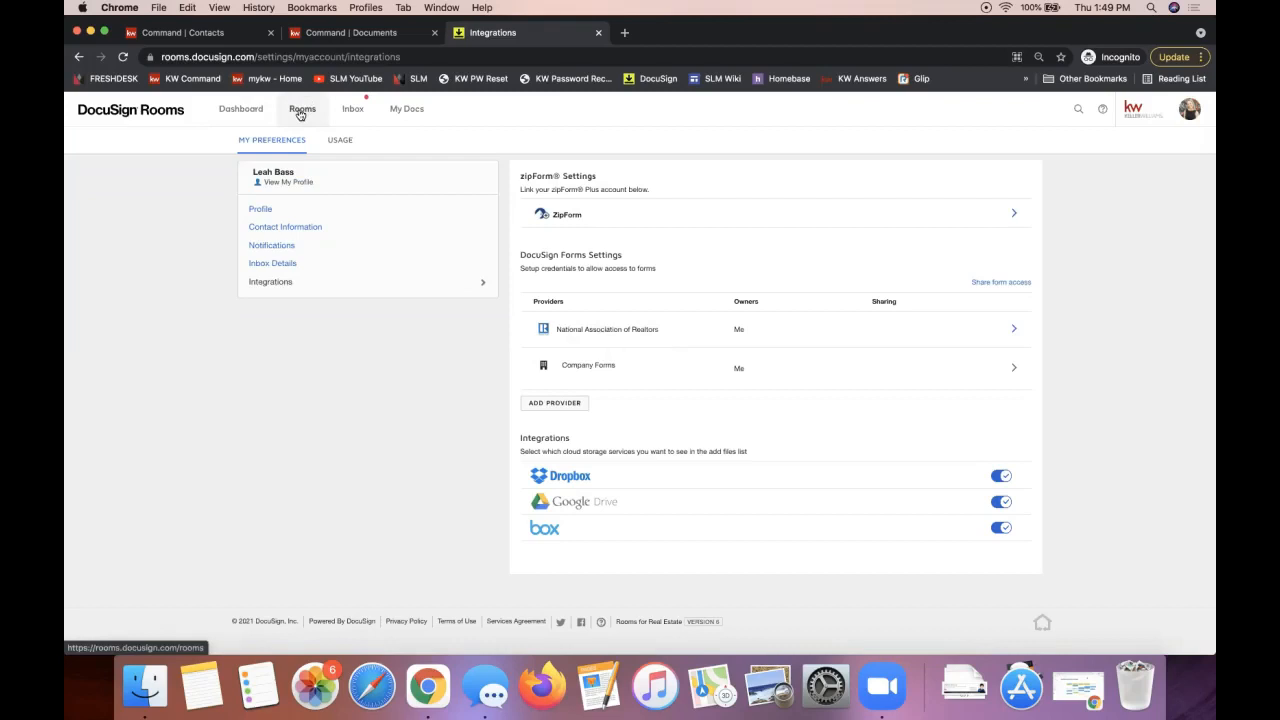
Step: Return to the Rooms dashboard, dismiss the Congratulations message and open the new listing room
click(222, 115)
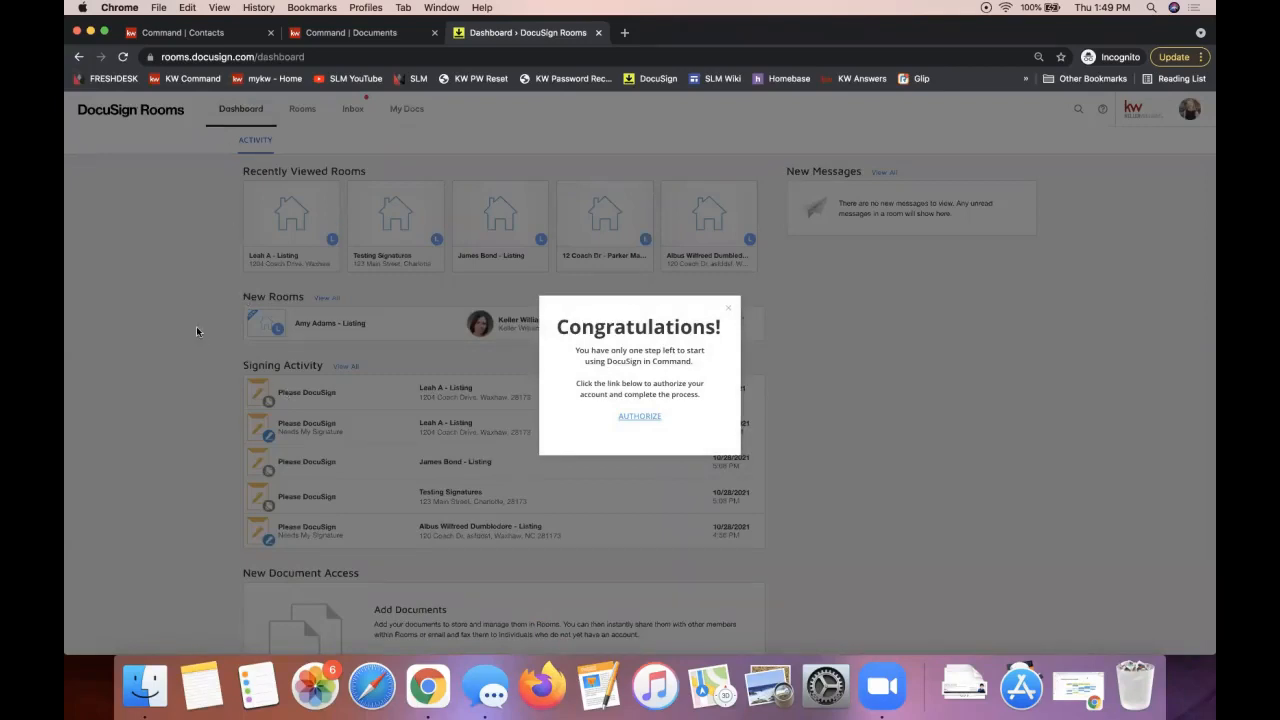
click(729, 307)
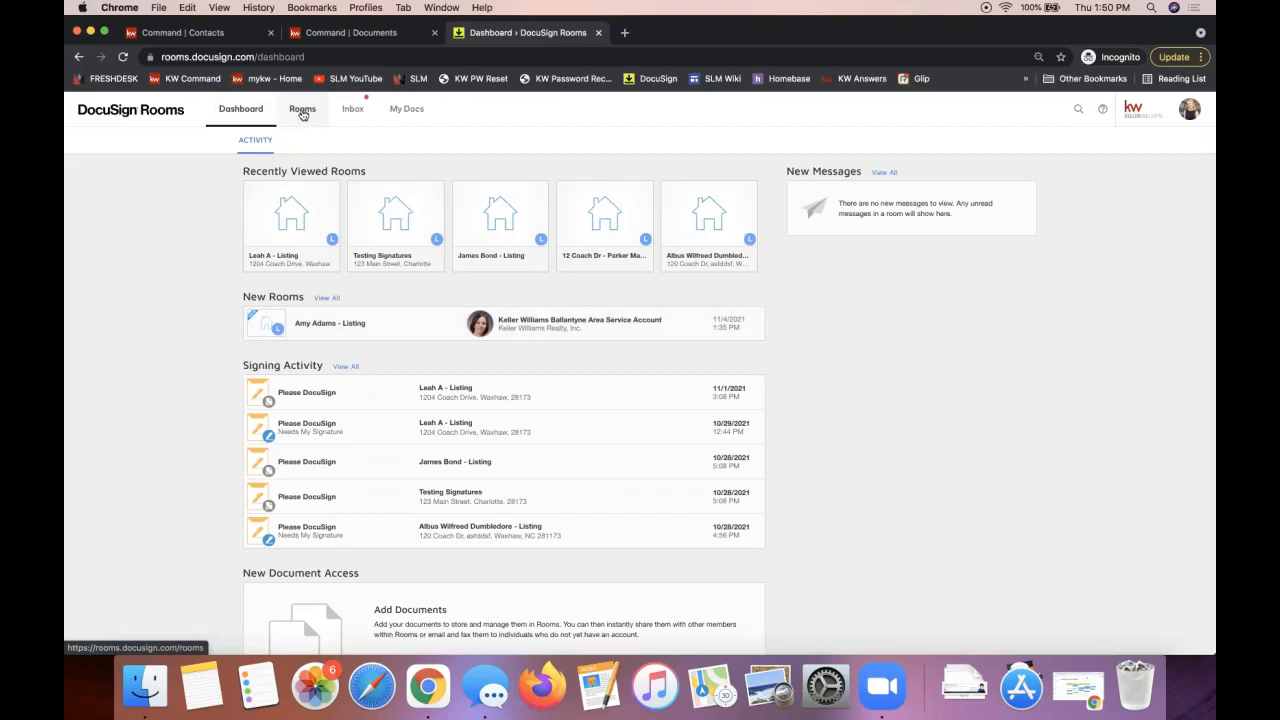
click(322, 327)
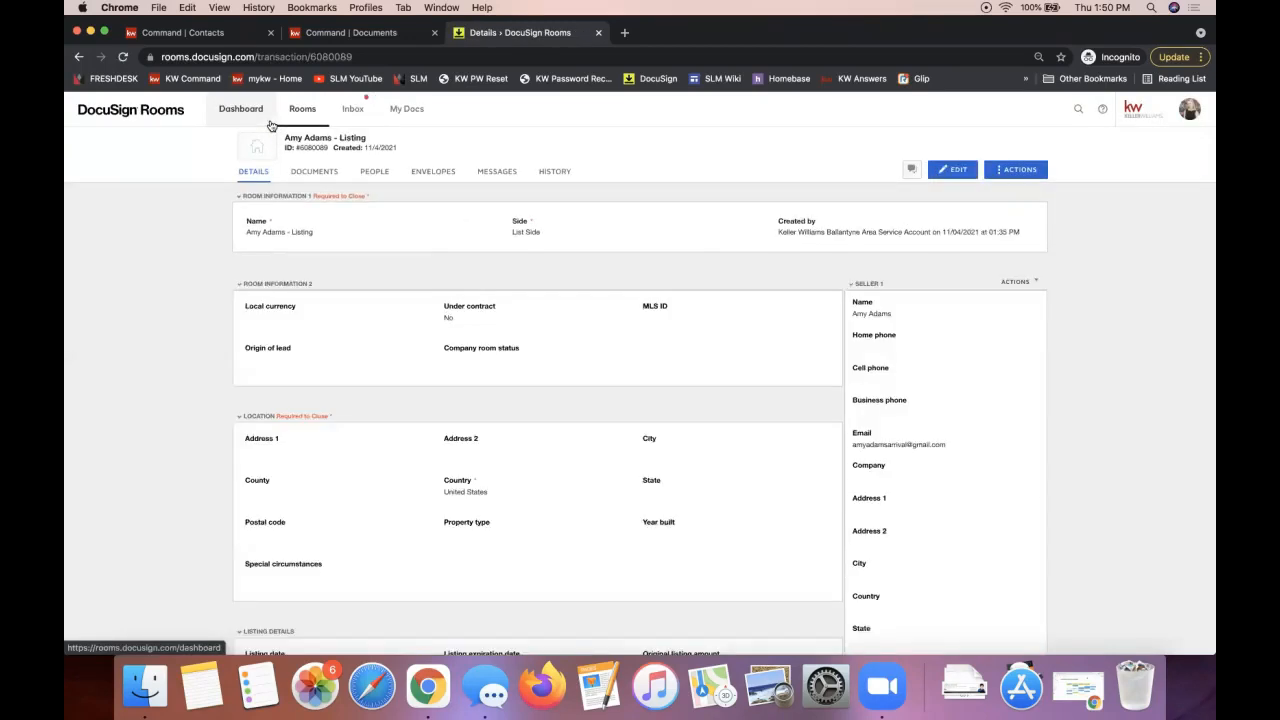
Step: Show the listing room's empty Documents tab and its document source choices
click(311, 176)
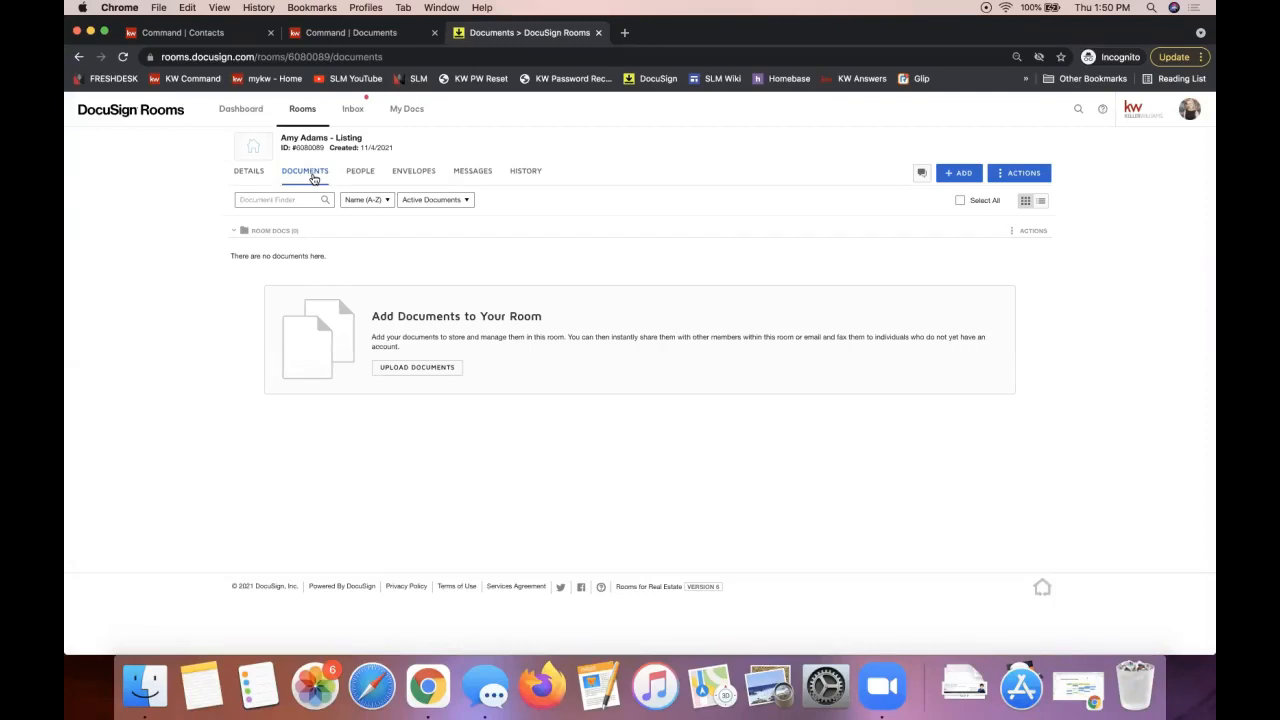
click(958, 174)
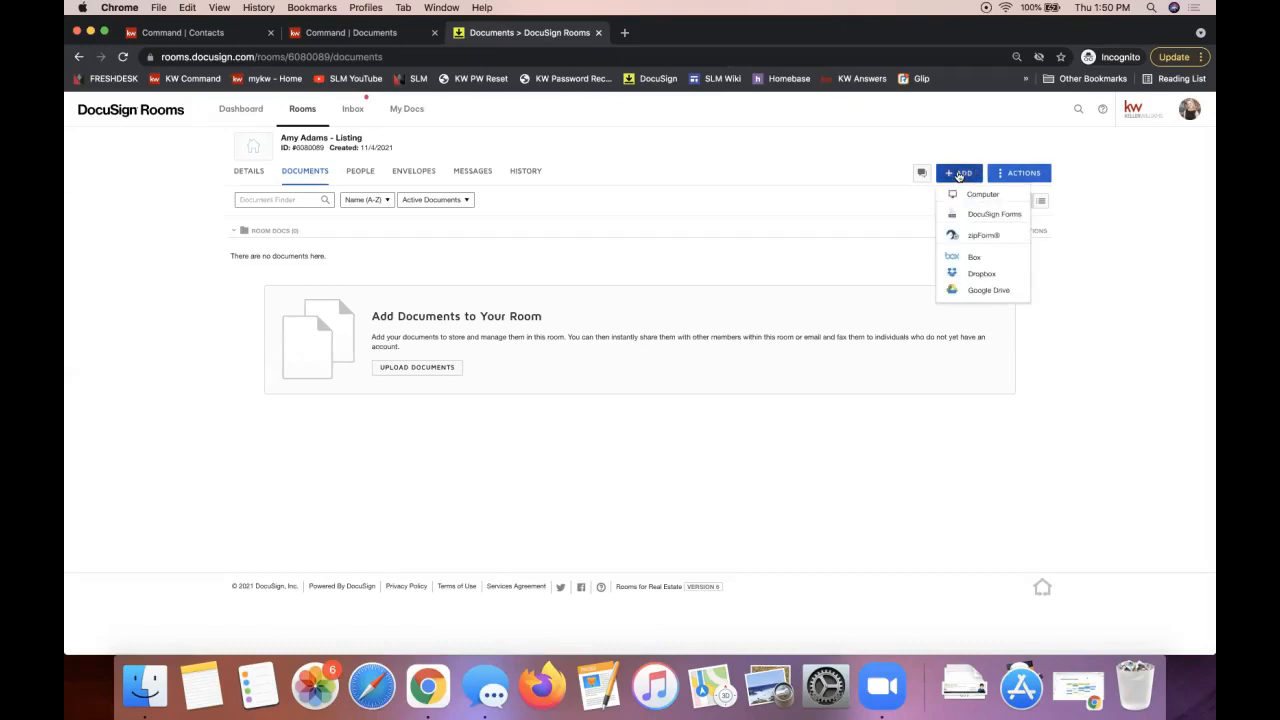
Step: Add forms 101, 101G and 140 from the NC Listing File group in DocuSign Forms
click(988, 216)
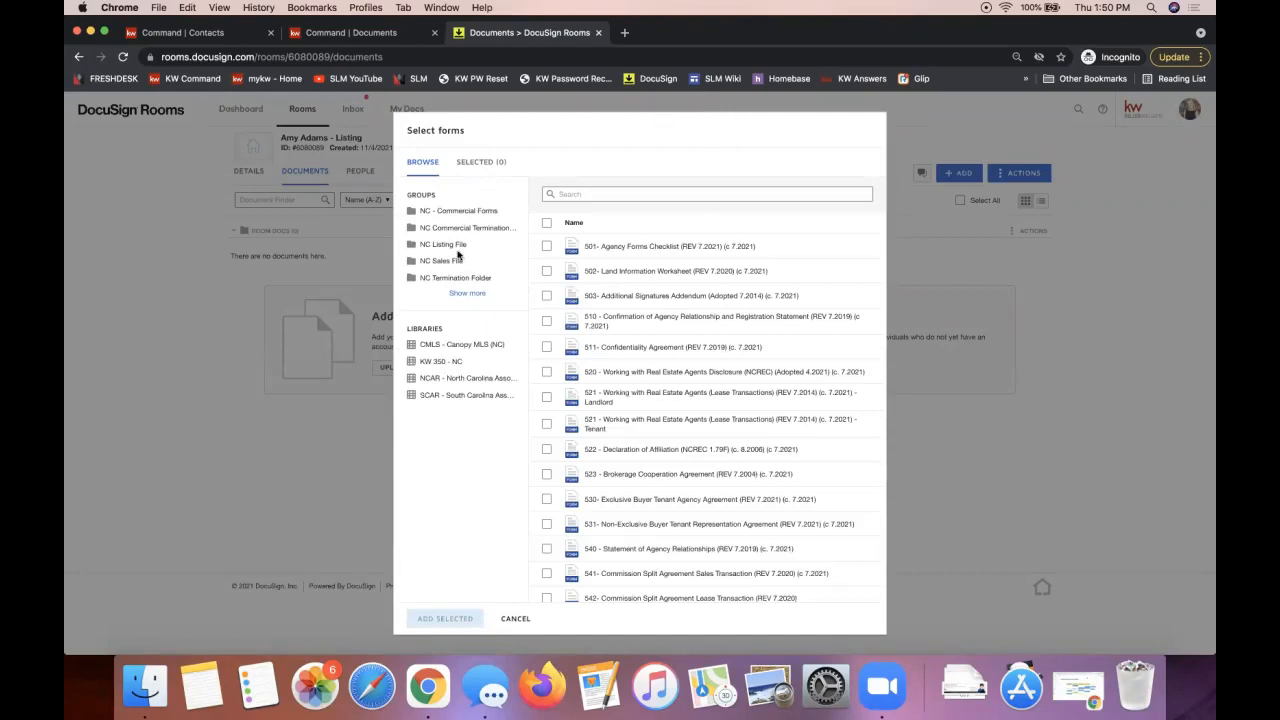
click(454, 250)
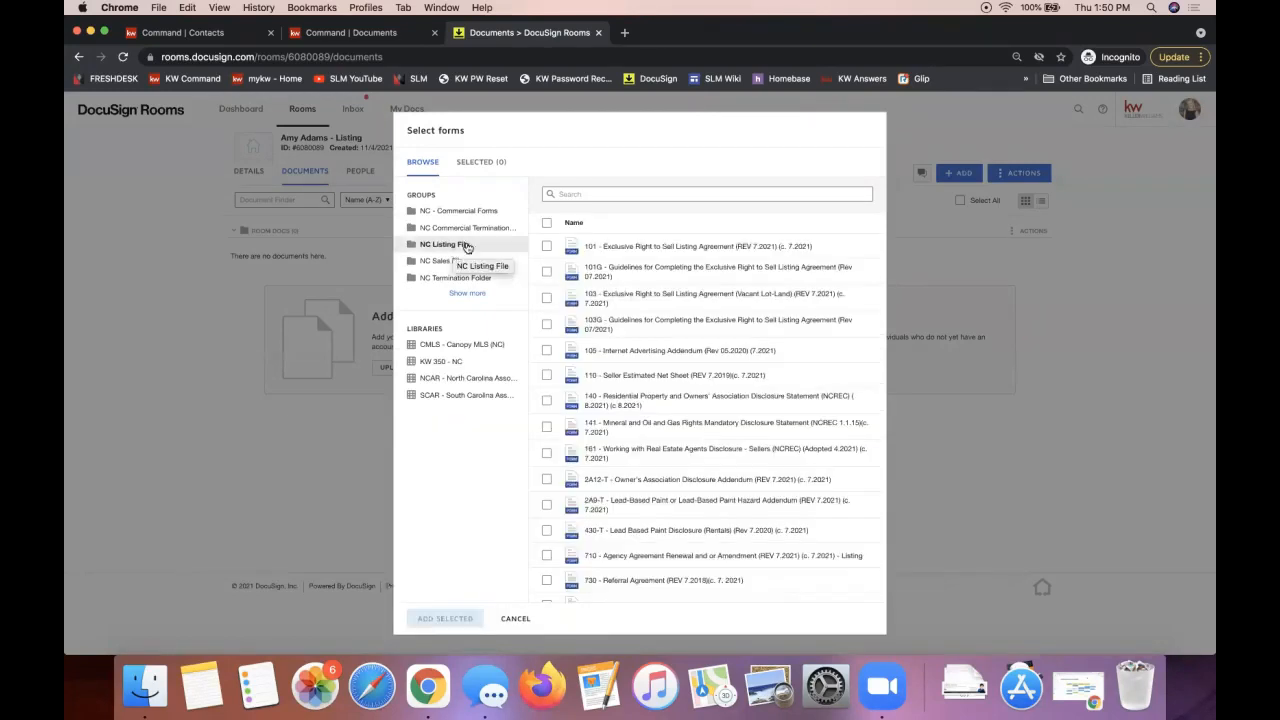
click(547, 247)
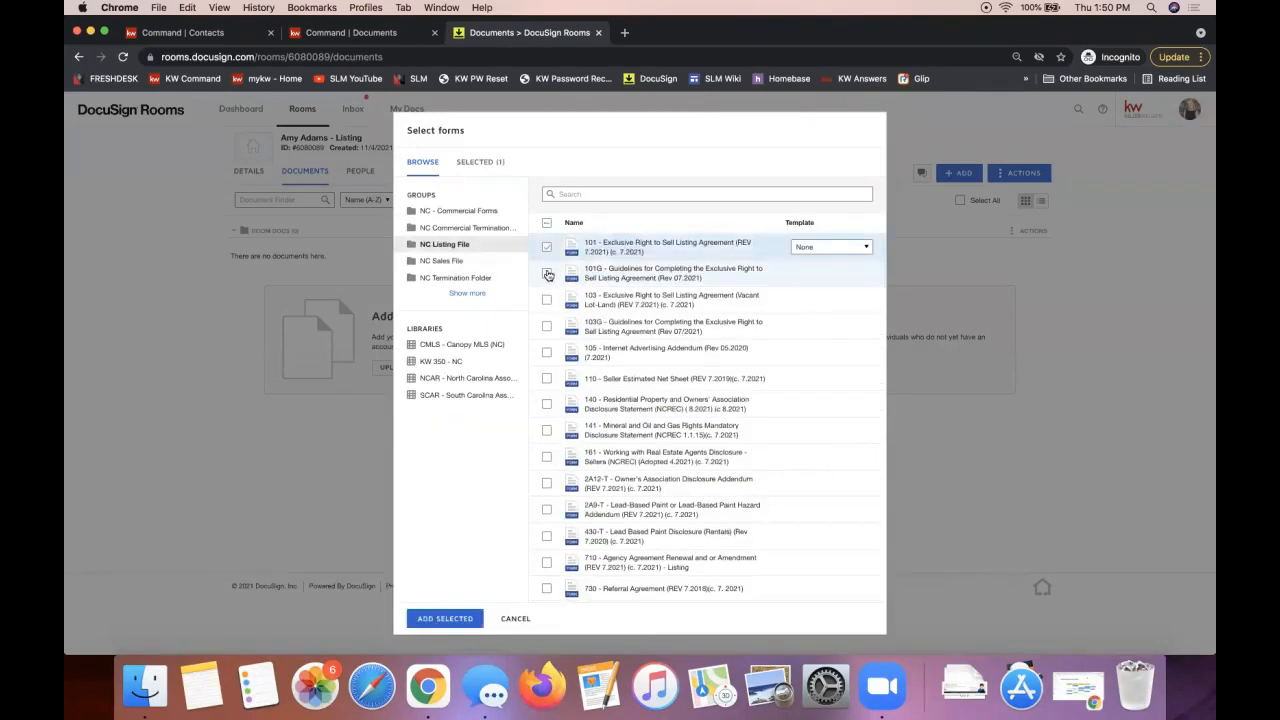
click(547, 273)
click(547, 404)
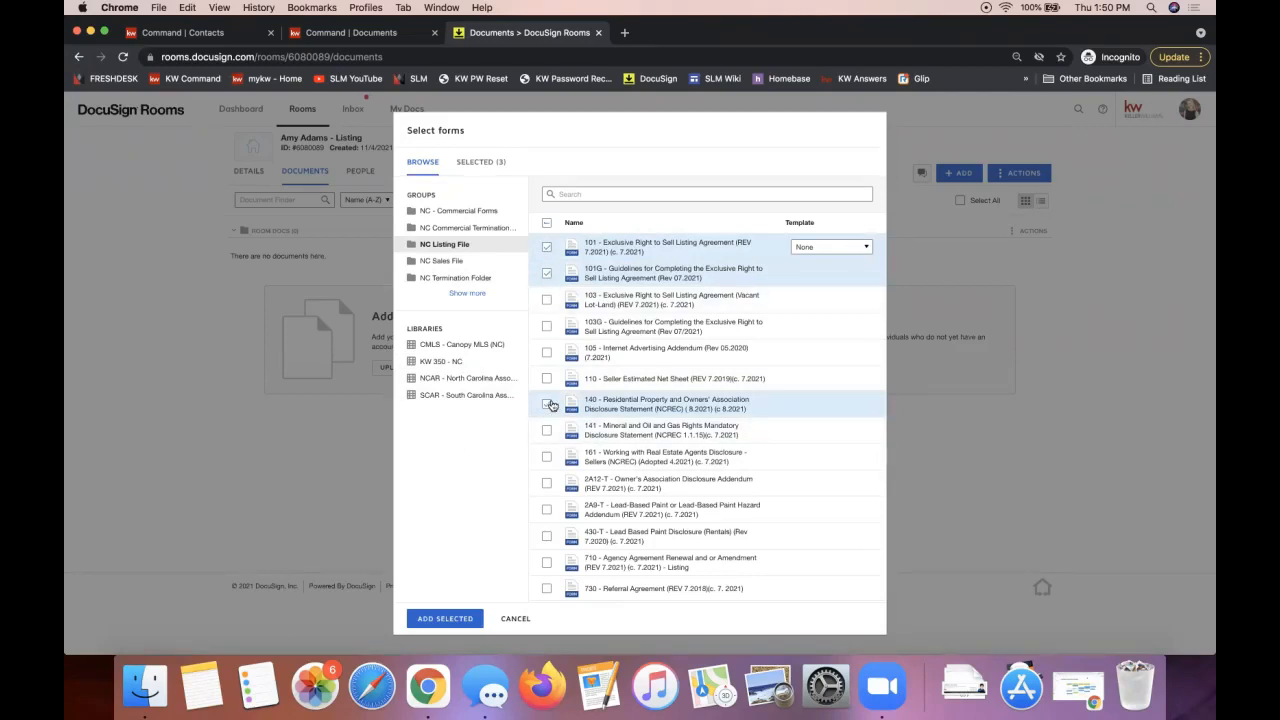
click(441, 622)
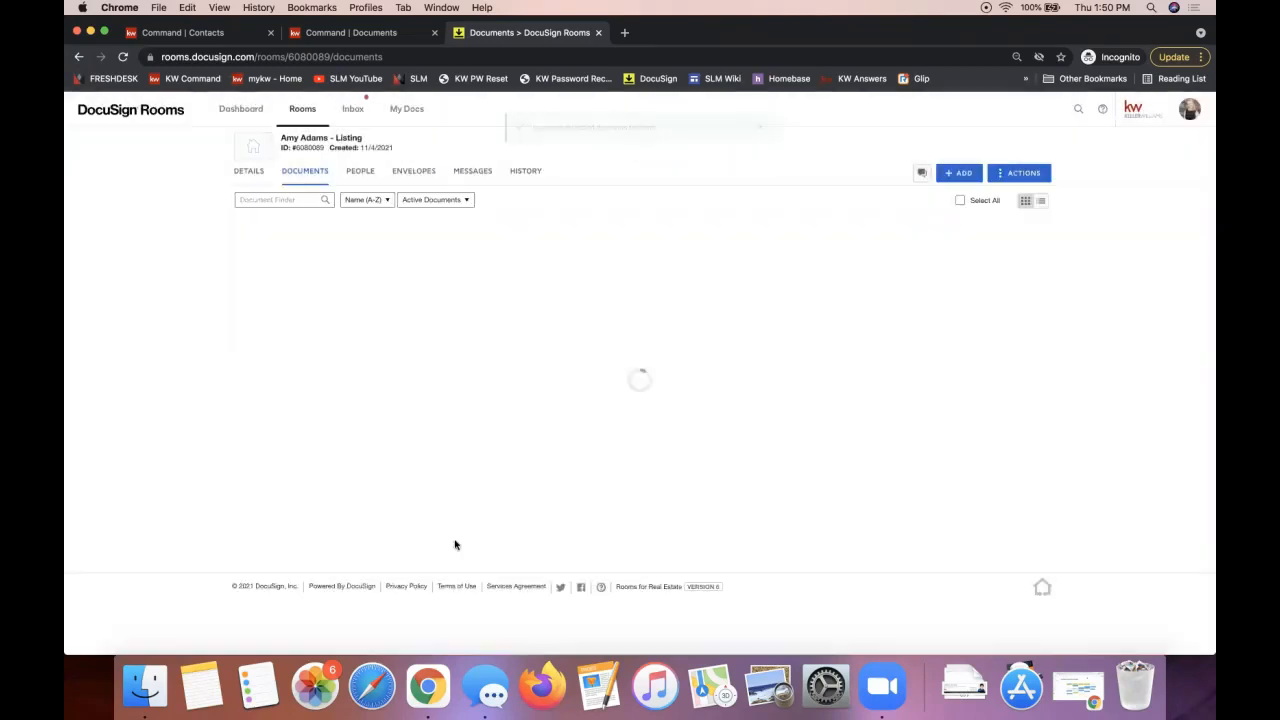
click(953, 174)
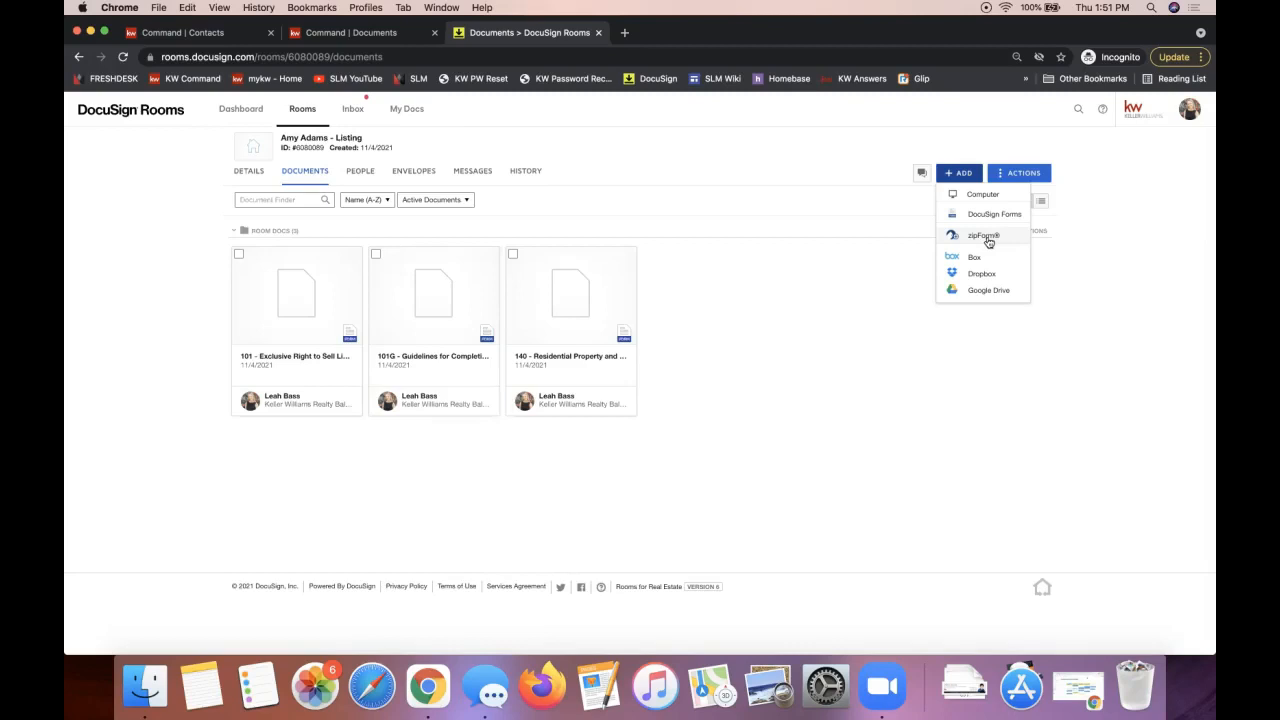
click(805, 285)
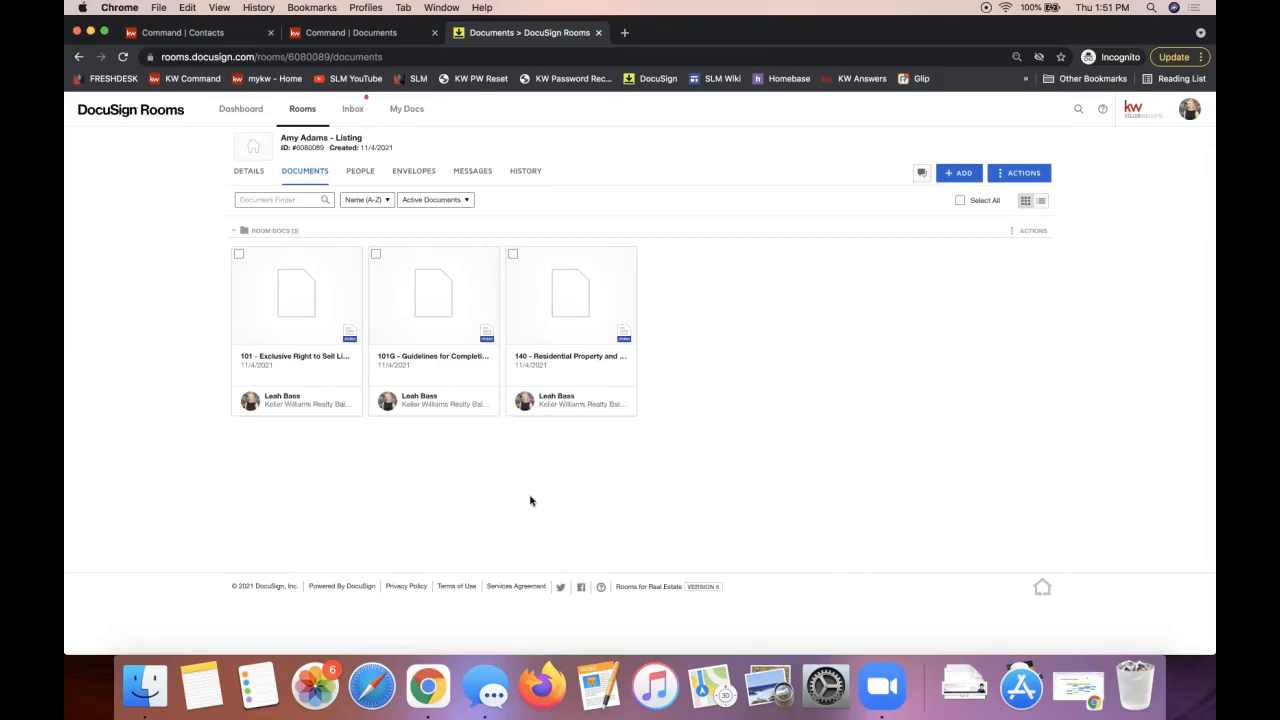
click(267, 308)
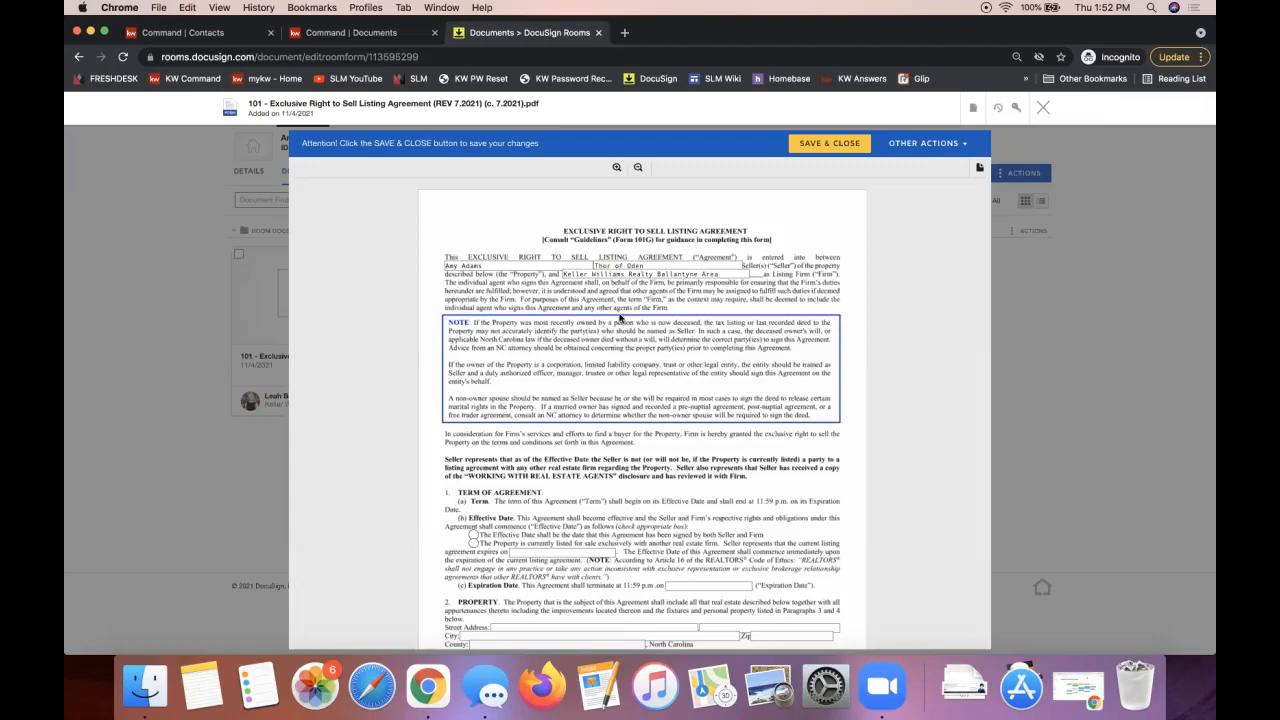
Step: Scroll through page one of the 101 Exclusive Right to Sell Listing Agreement
scroll(620, 318, down, 3)
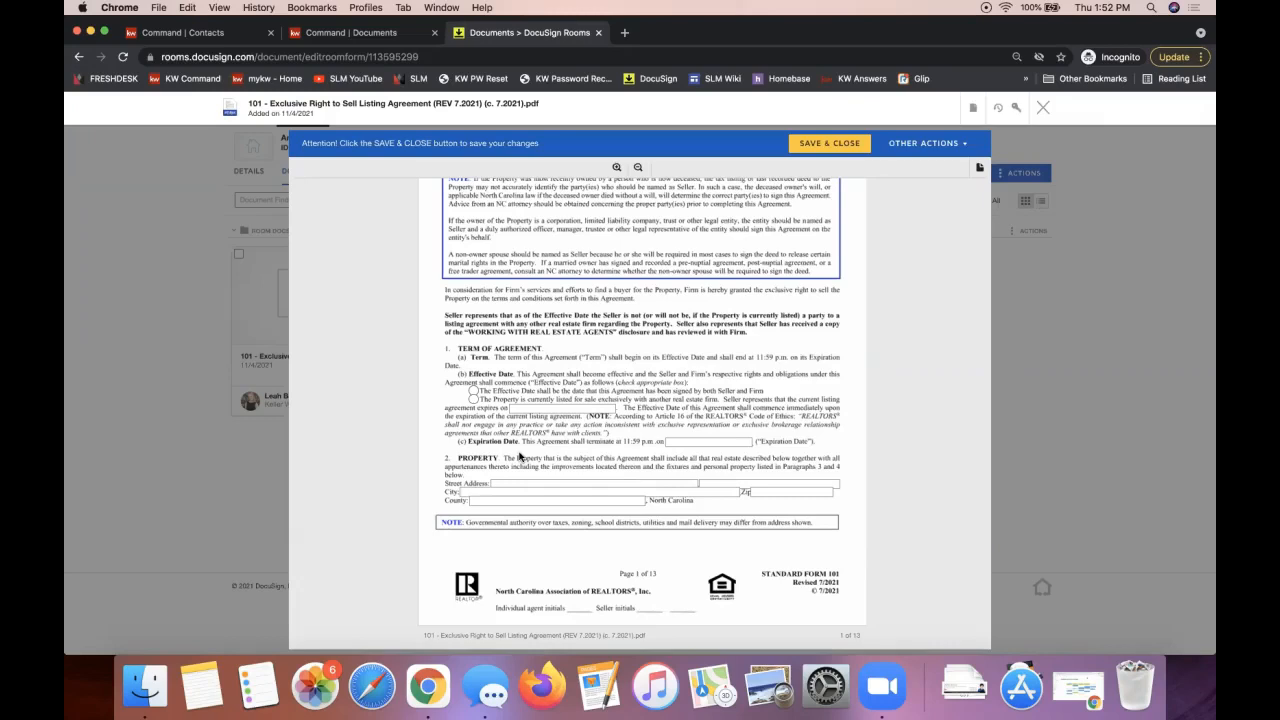
scroll(519, 456, up, 3)
scroll(519, 456, down, 2)
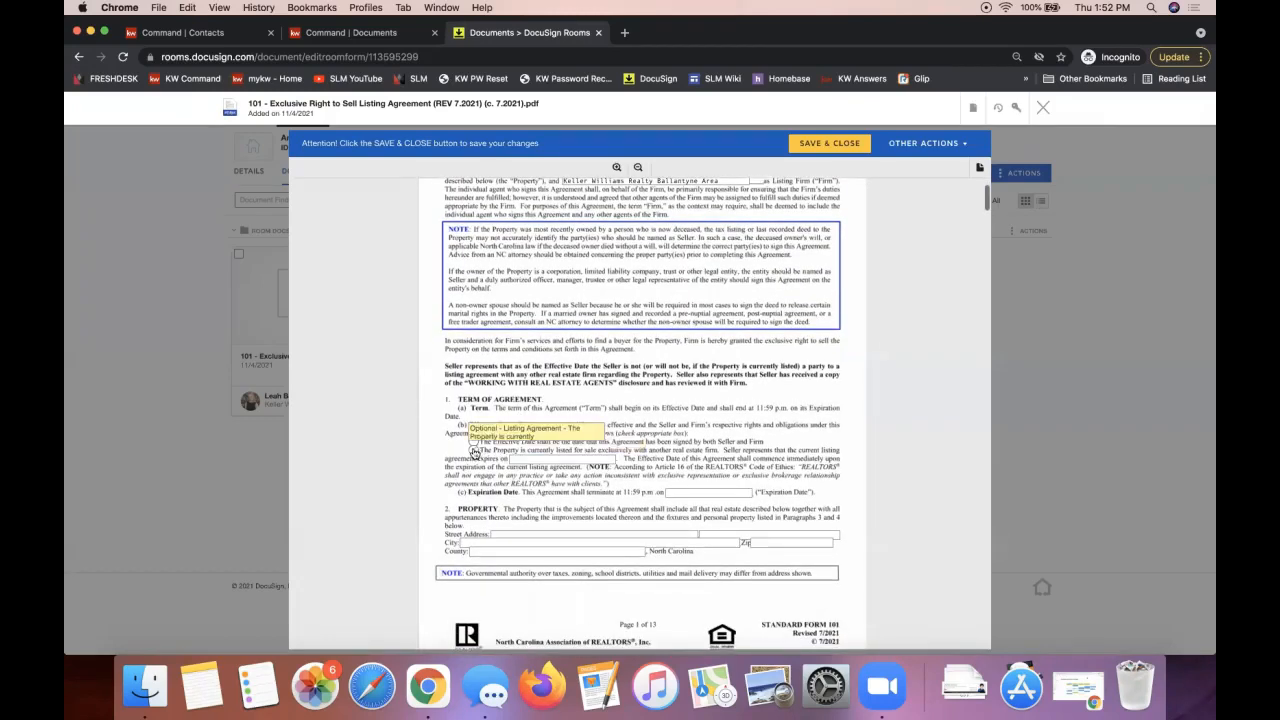
click(508, 534)
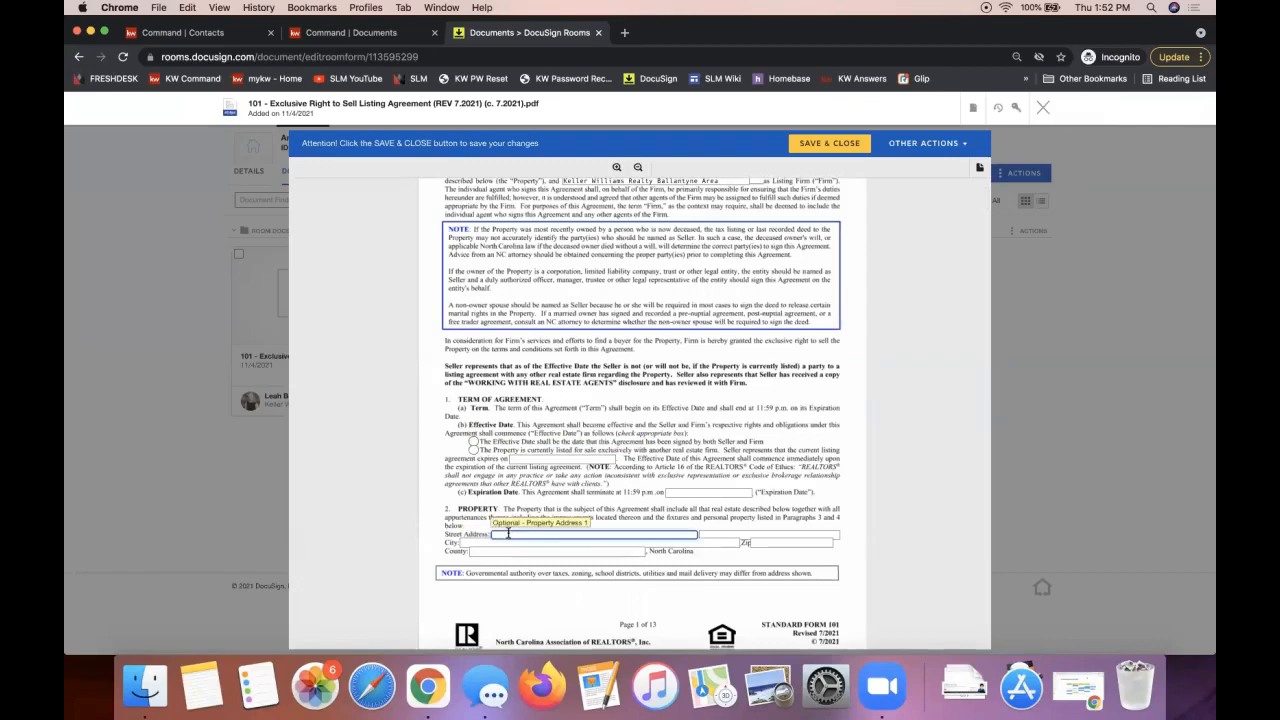
key(Tab)
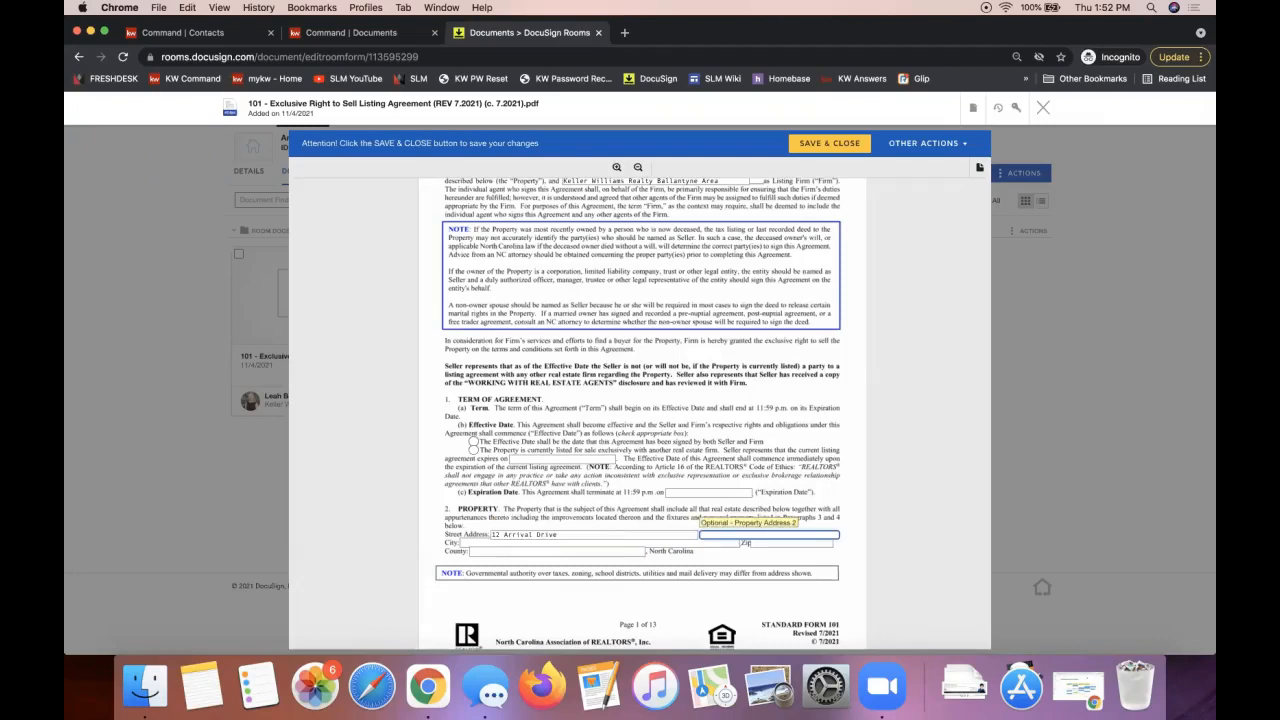
key(Tab)
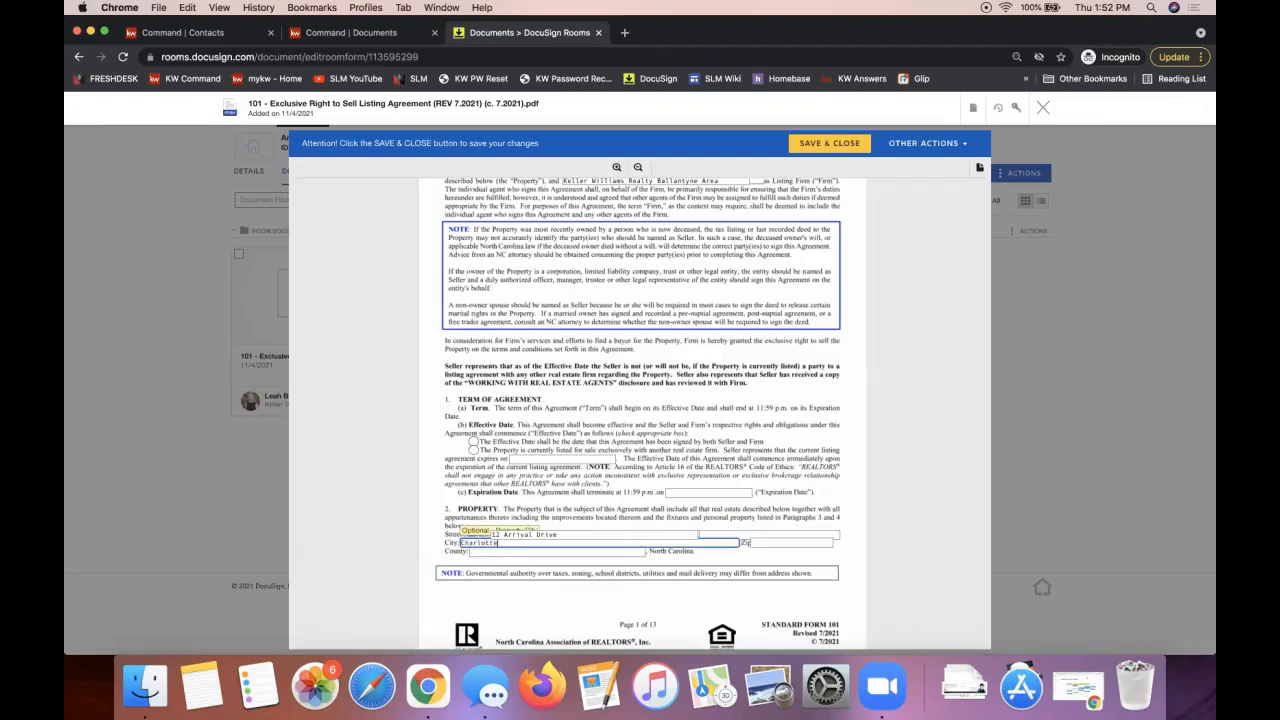
key(Tab)
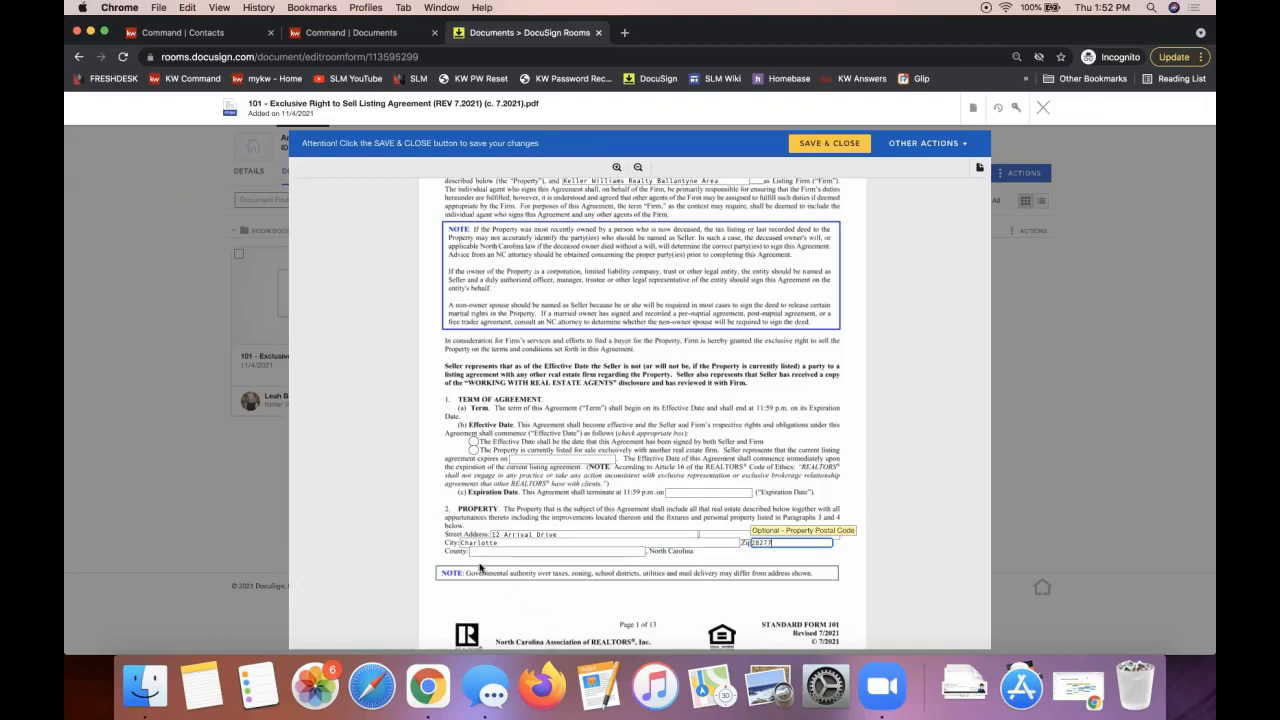
click(475, 551)
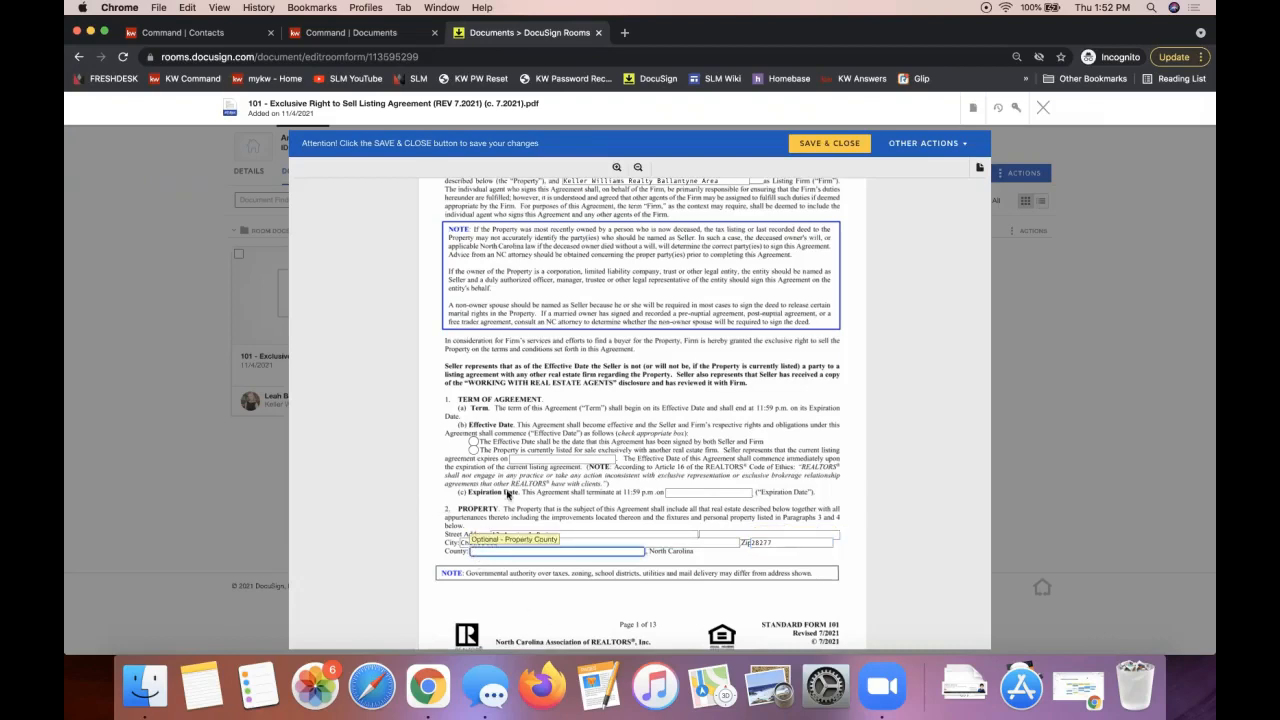
Step: Mark the property as currently listed with another firm, then save and close the agreement
click(474, 452)
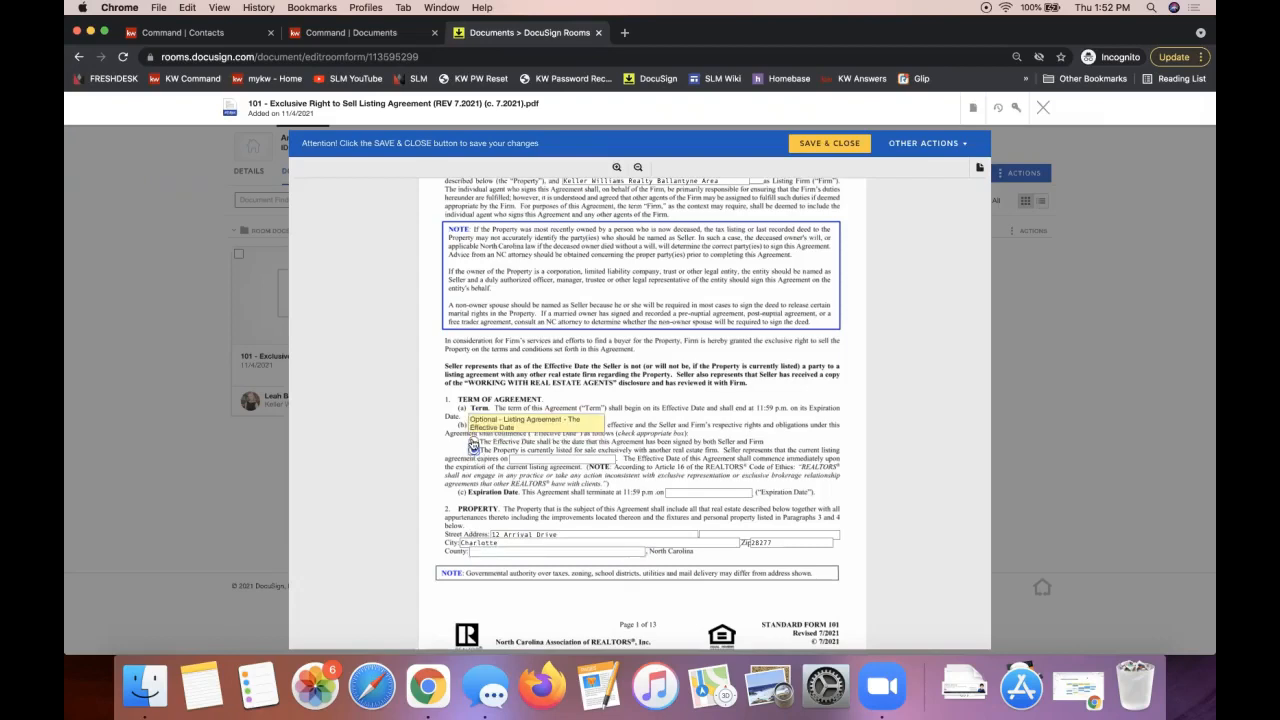
scroll(620, 450, down, 4)
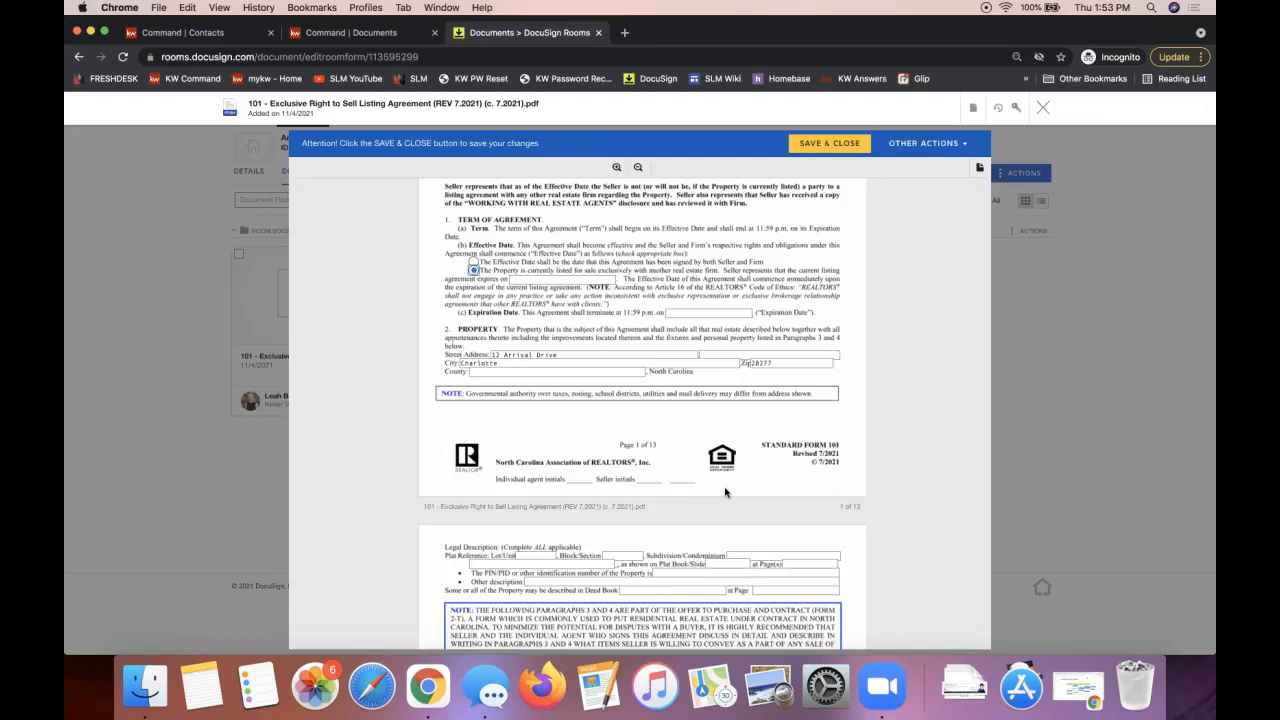
scroll(632, 536, down, 3)
scroll(632, 536, down, 5)
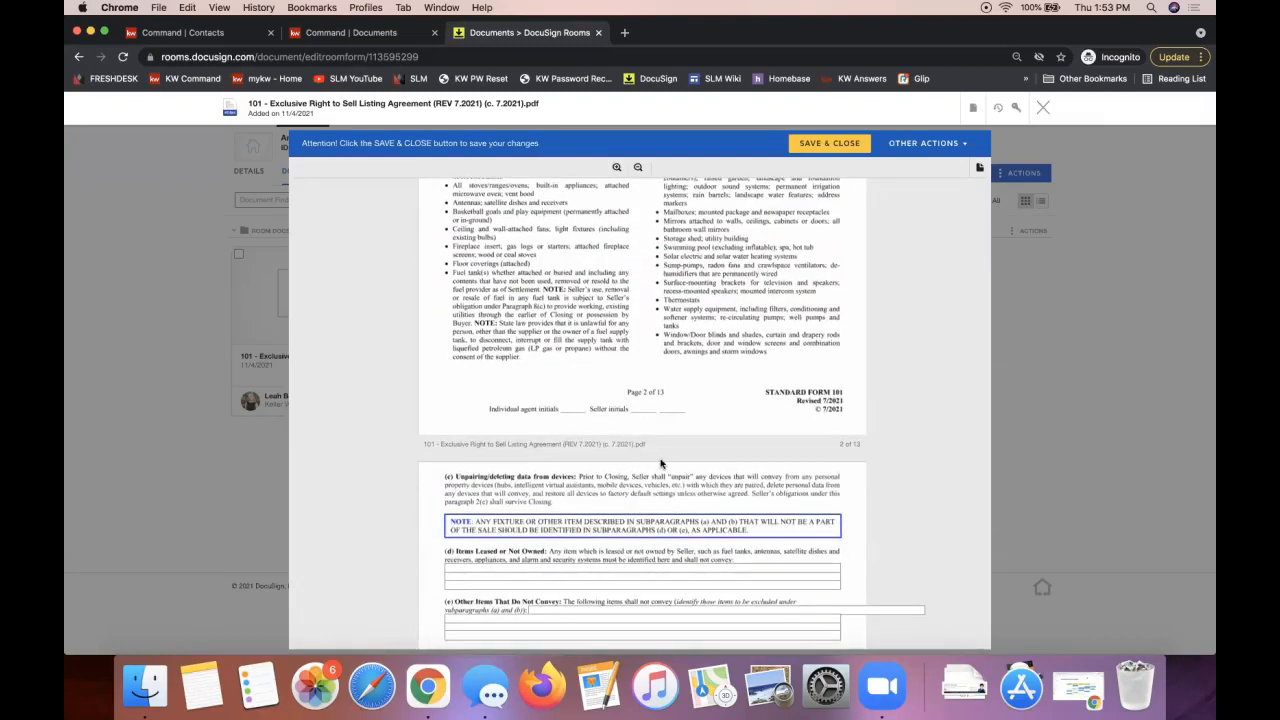
scroll(660, 463, up, 5)
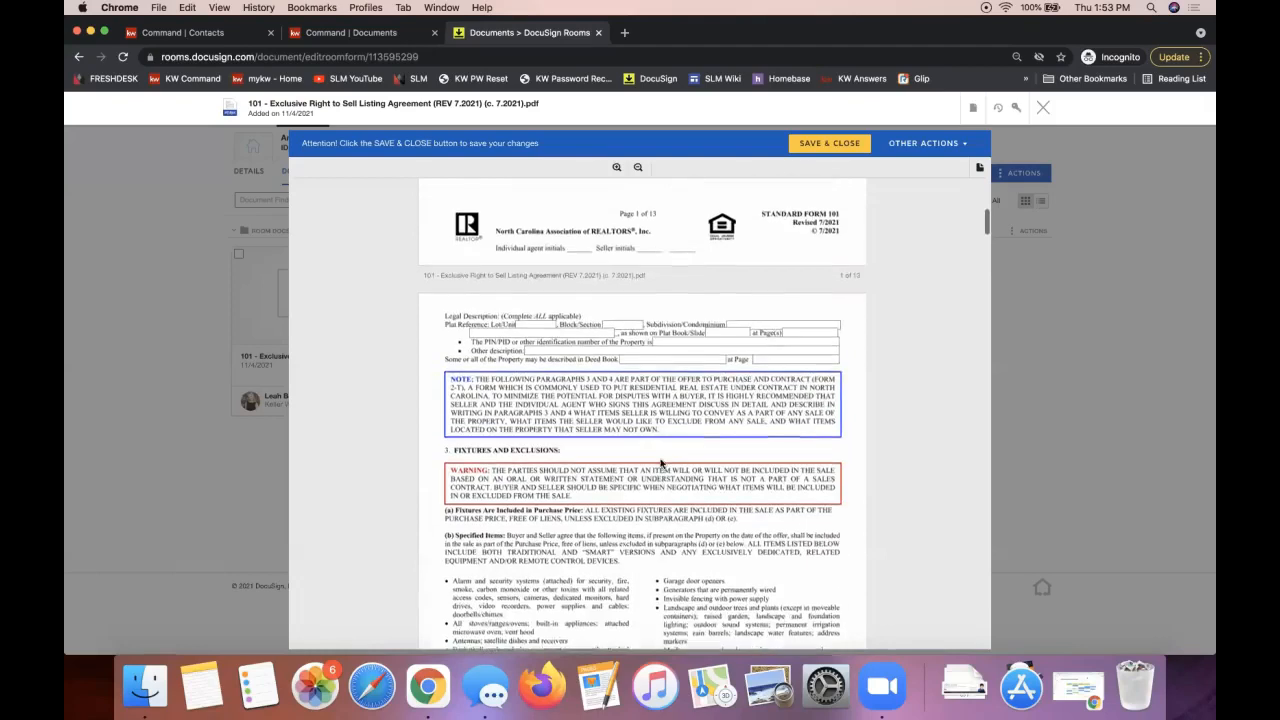
click(519, 345)
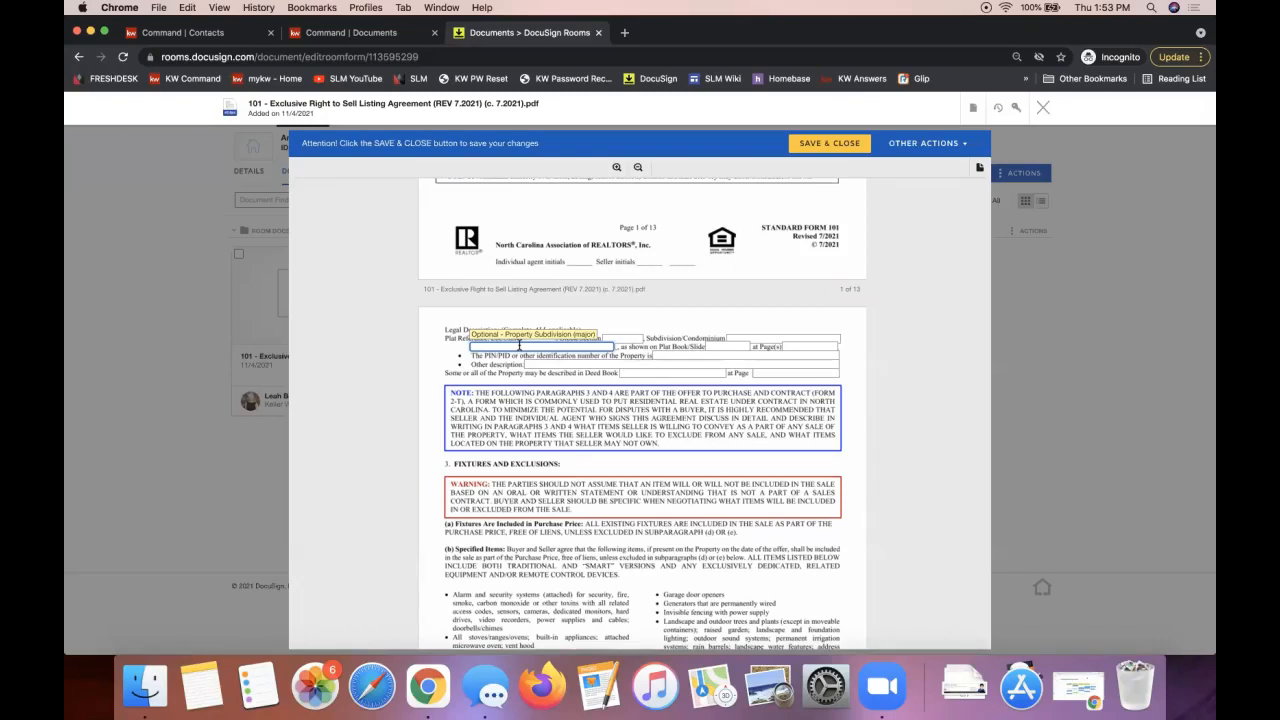
click(843, 145)
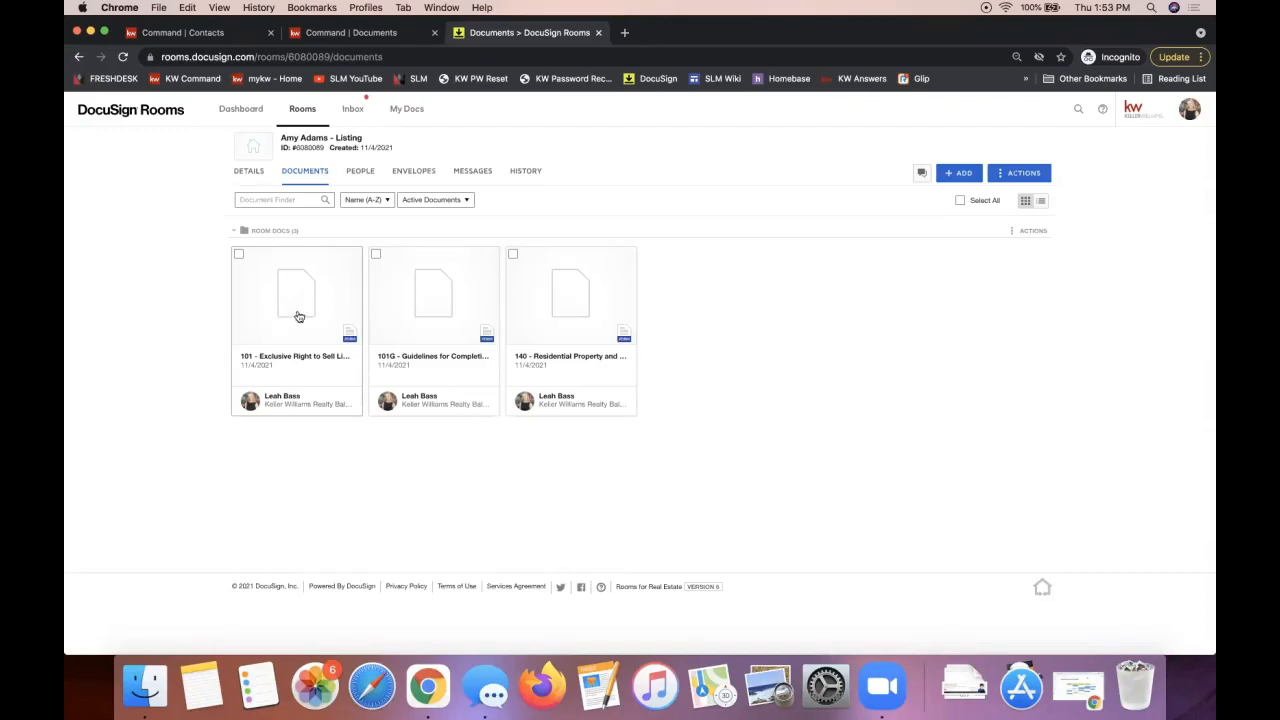
Step: Reopen the 101 agreement to check the saved entries, then close the viewer
click(304, 283)
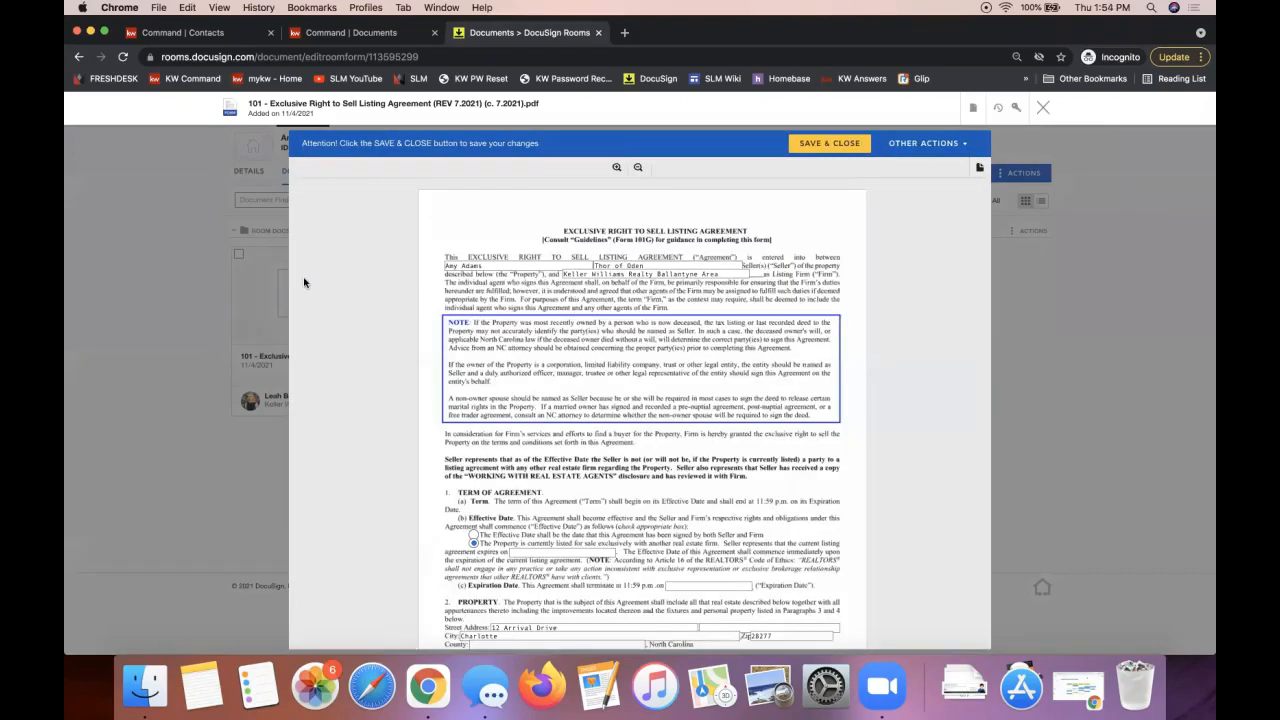
click(1043, 112)
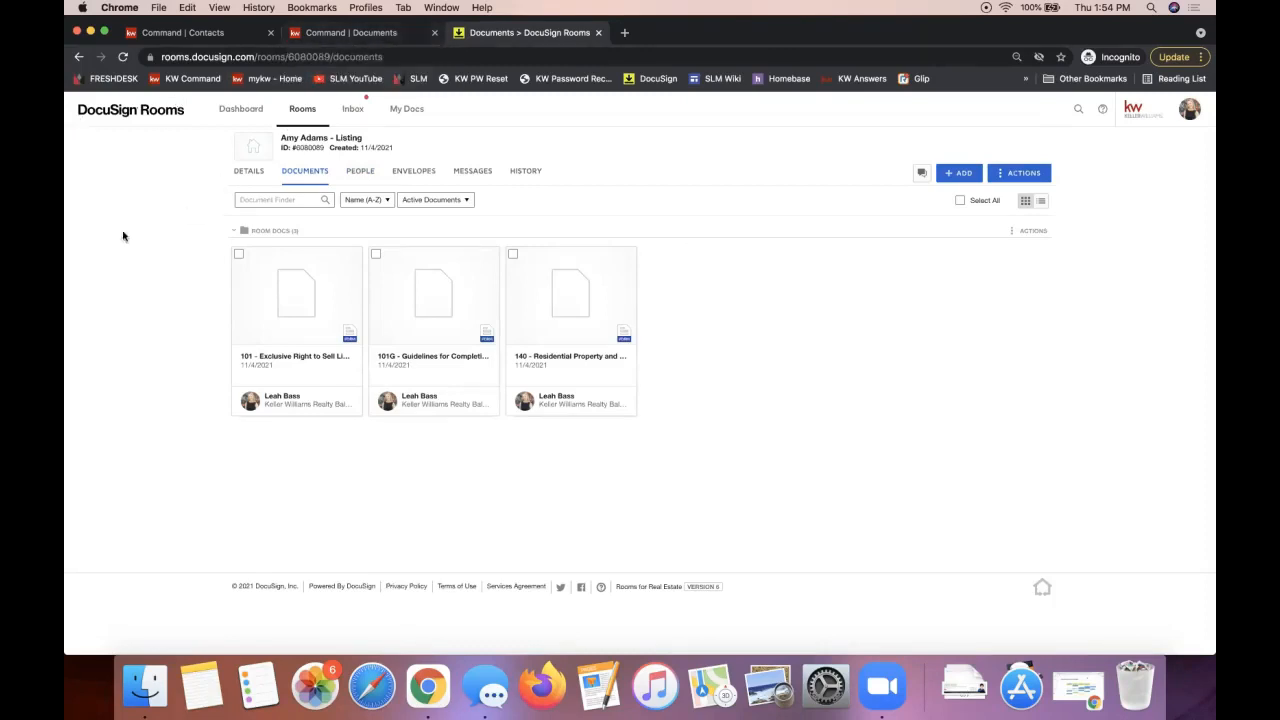
click(360, 34)
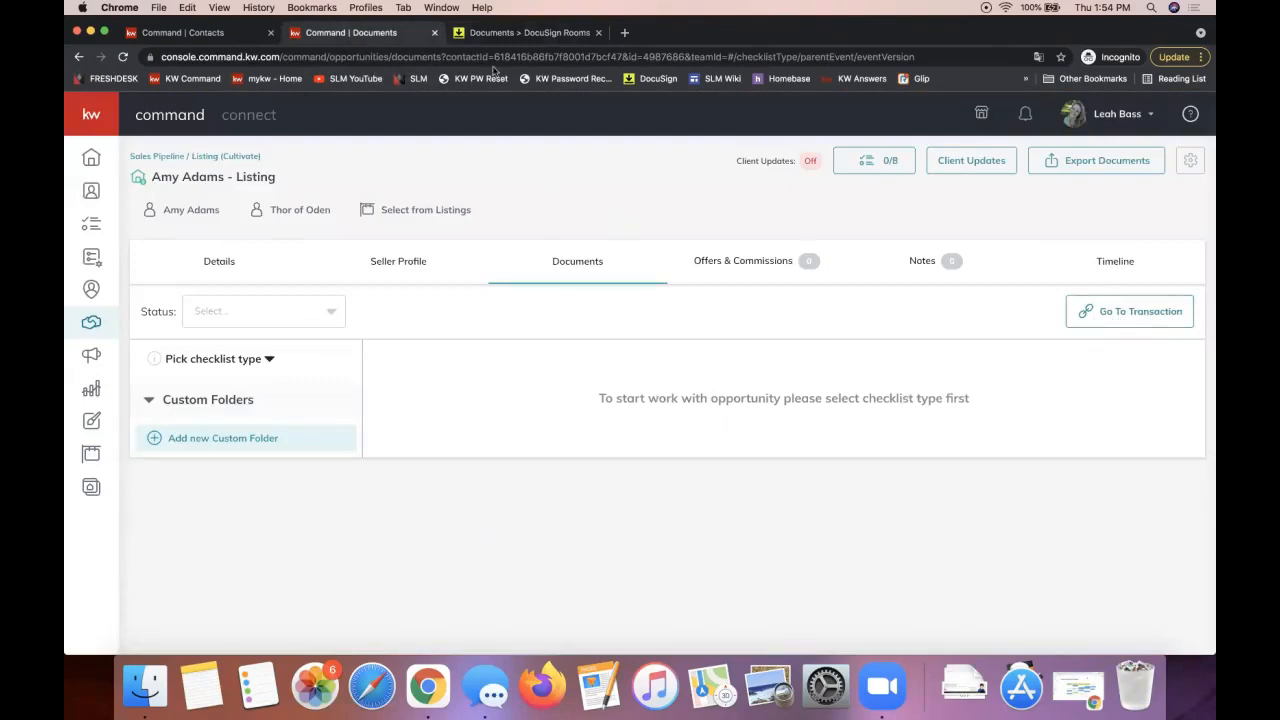
click(485, 36)
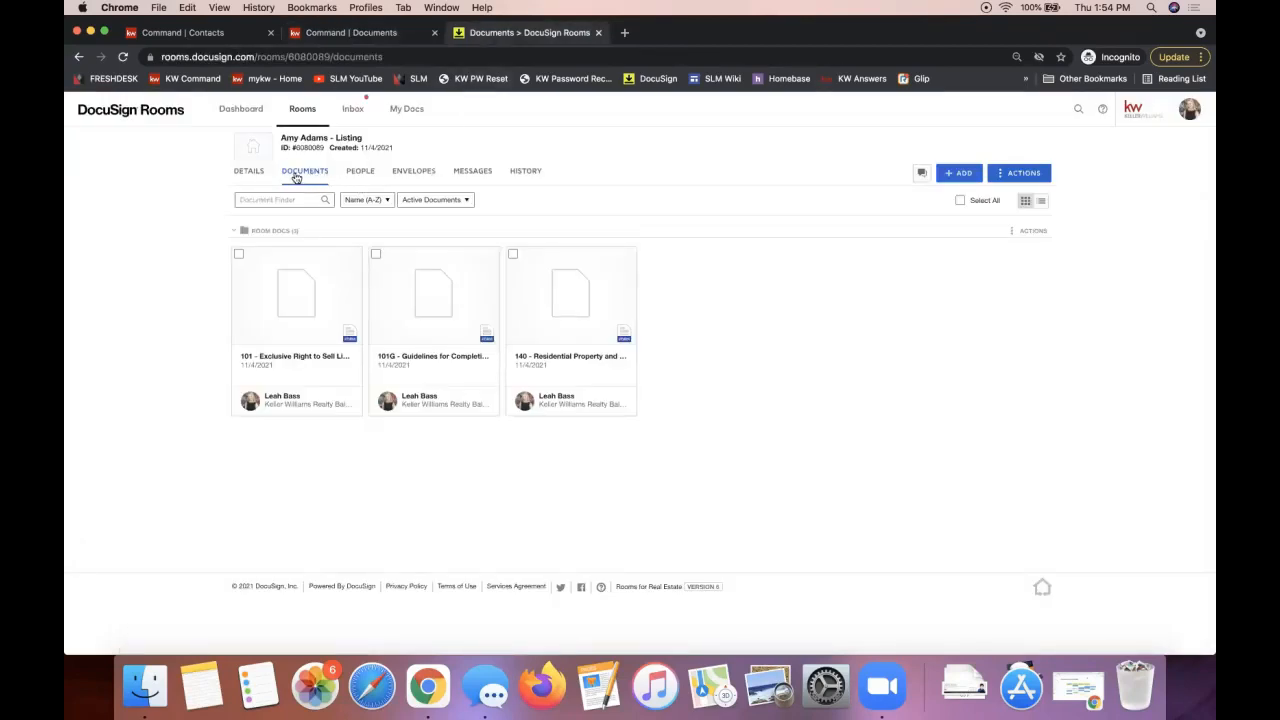
Step: Add the Title Insurance Election Form and AfBA Disclosure from the KW 350 - NC library
click(960, 180)
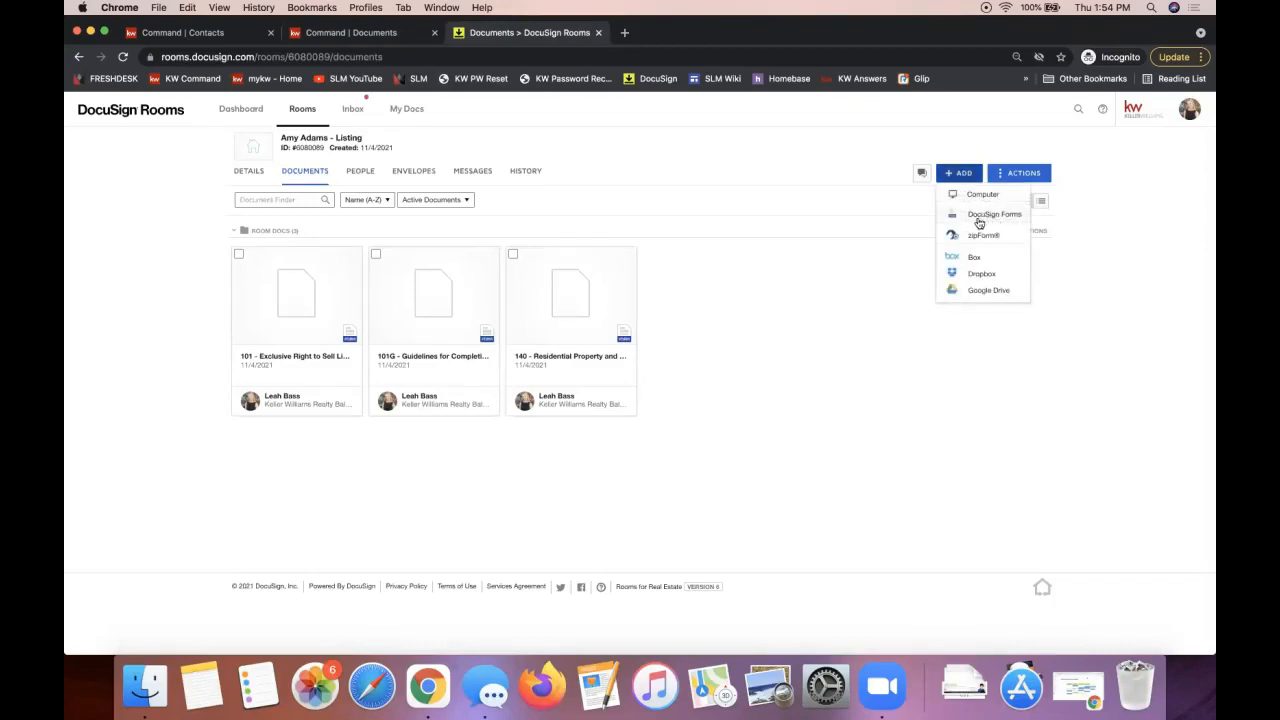
click(981, 216)
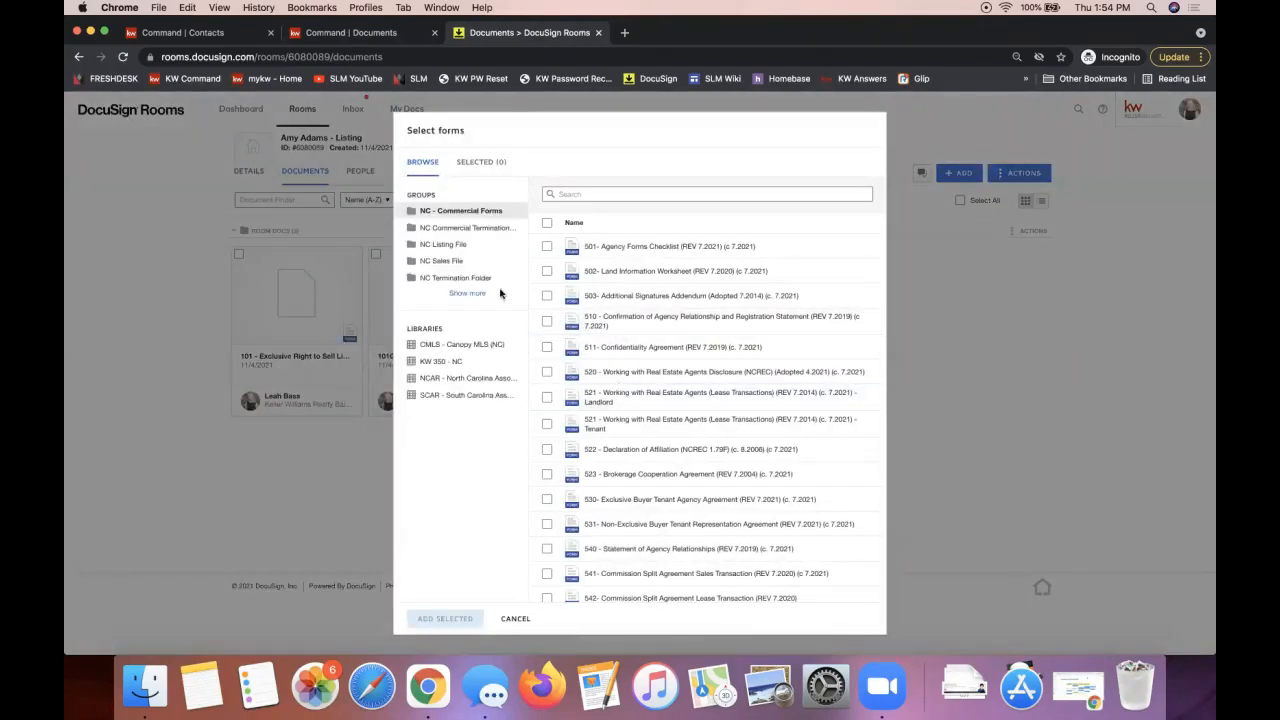
click(450, 364)
click(546, 247)
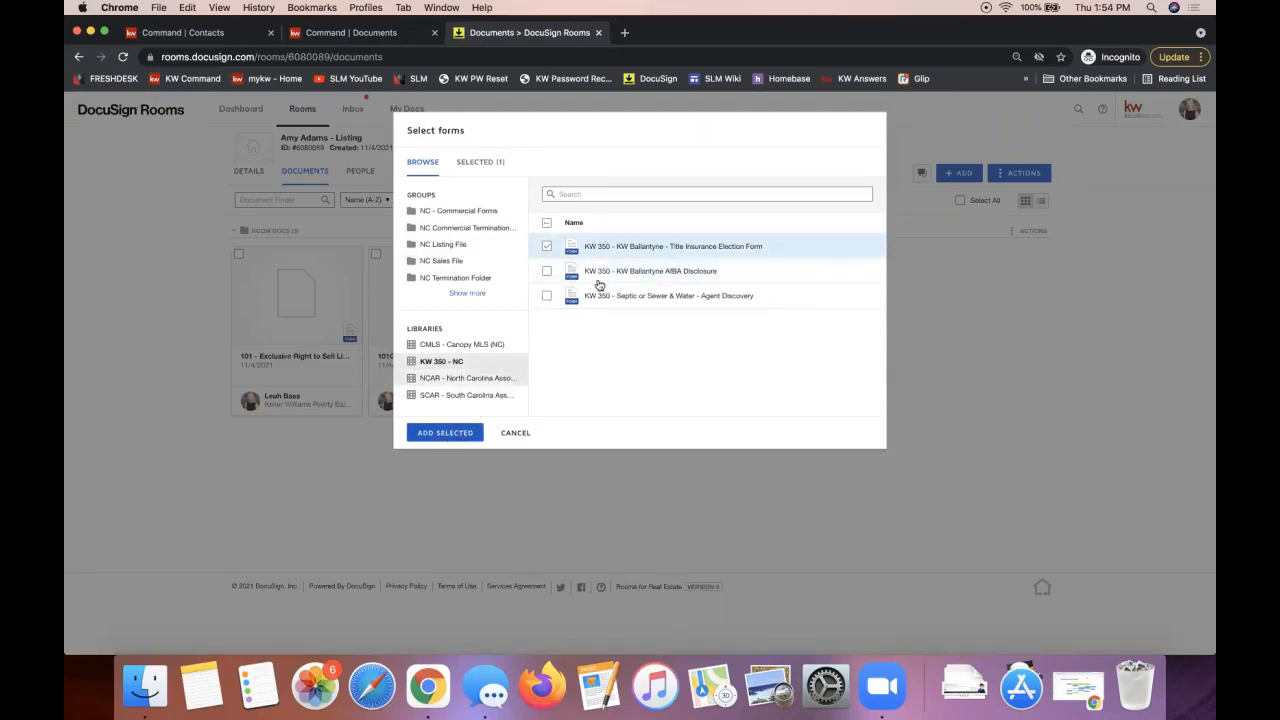
click(546, 271)
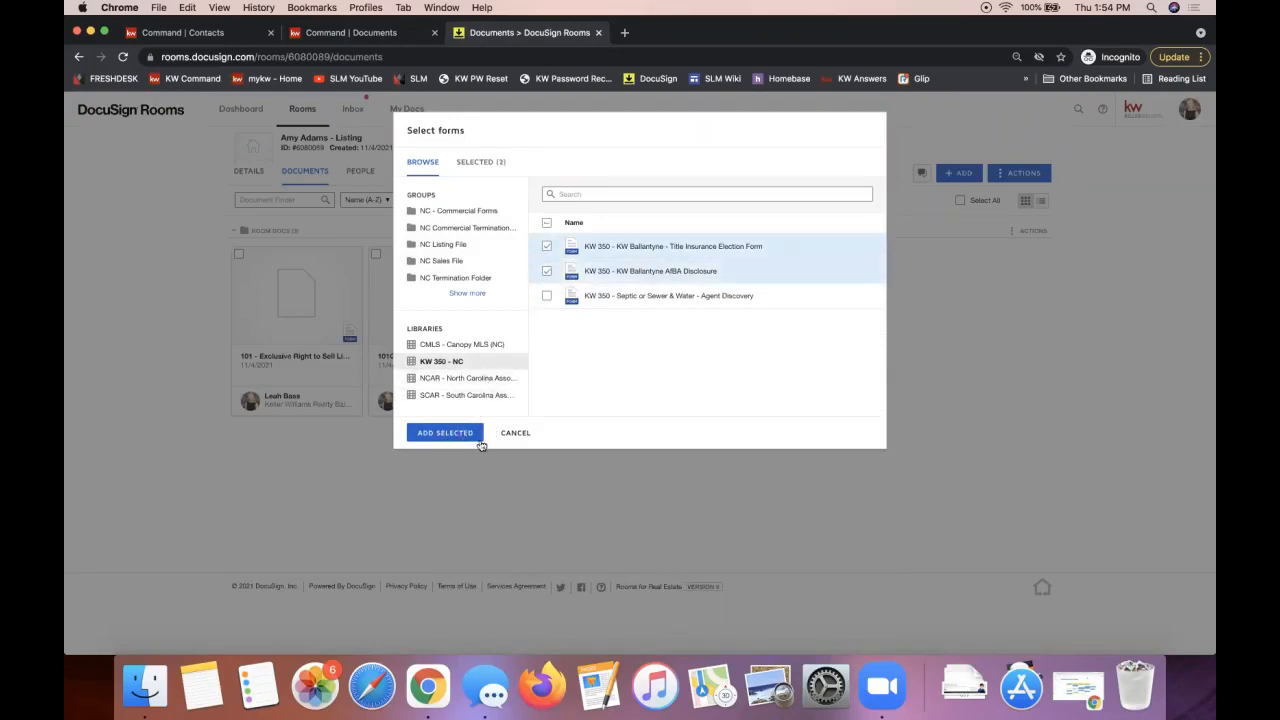
click(427, 436)
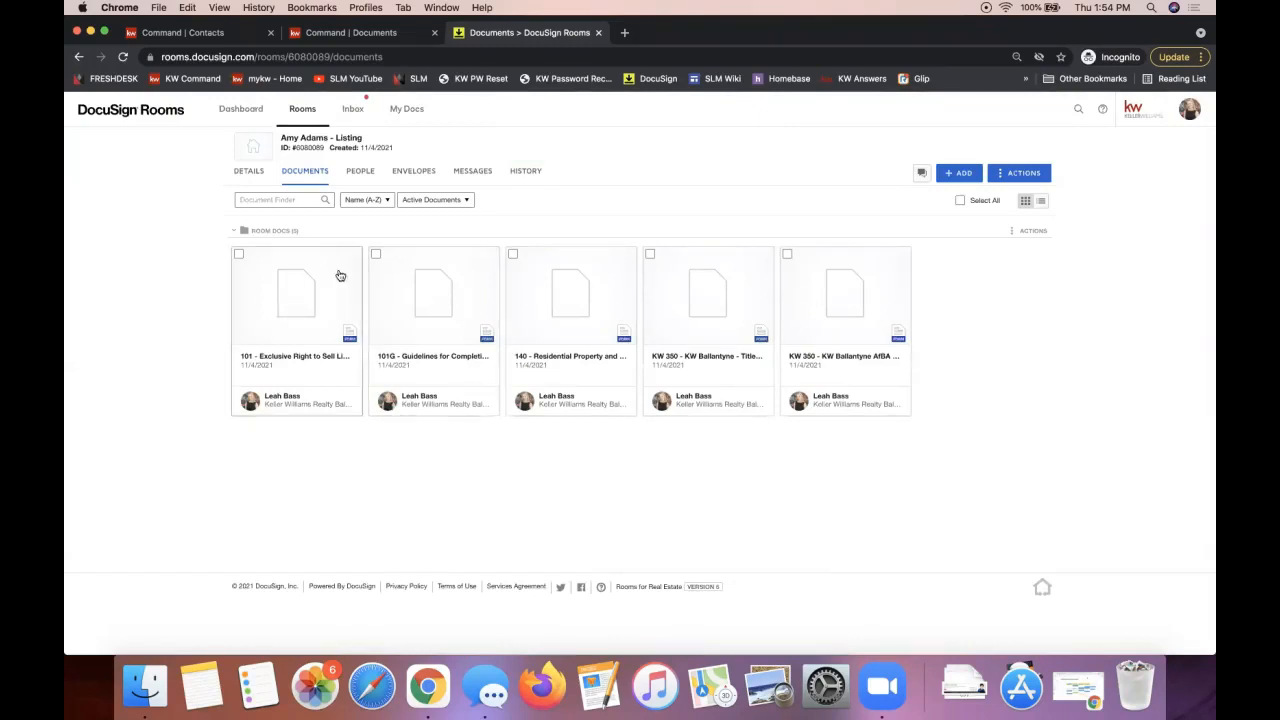
Step: Open the Exclusive Right to Sell agreement and check its saved city entry, Charlotte
click(285, 292)
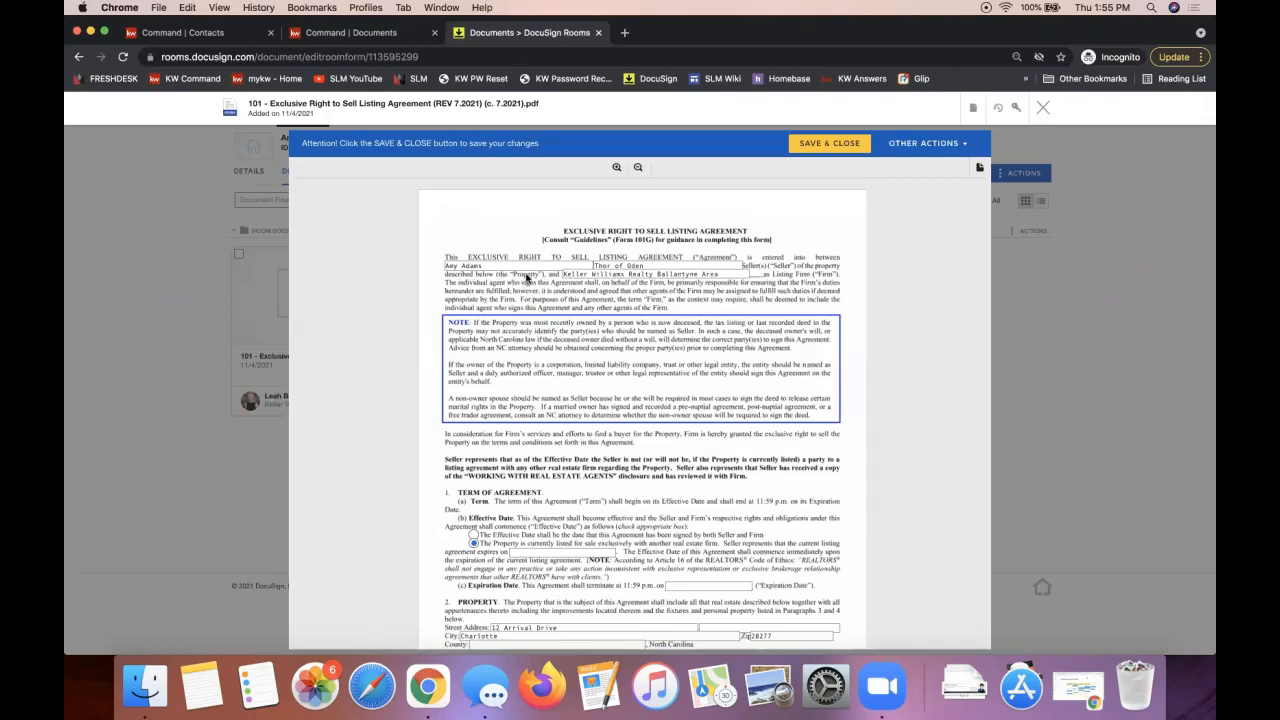
scroll(722, 345, down, 5)
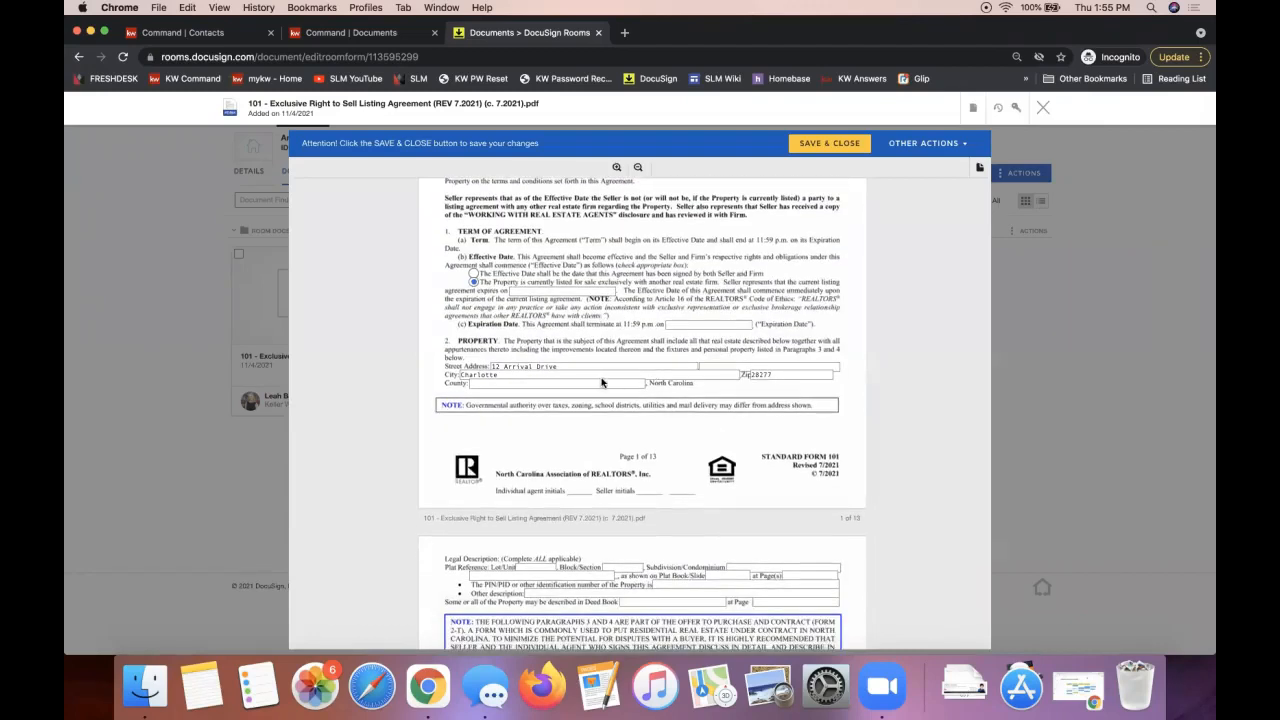
click(582, 375)
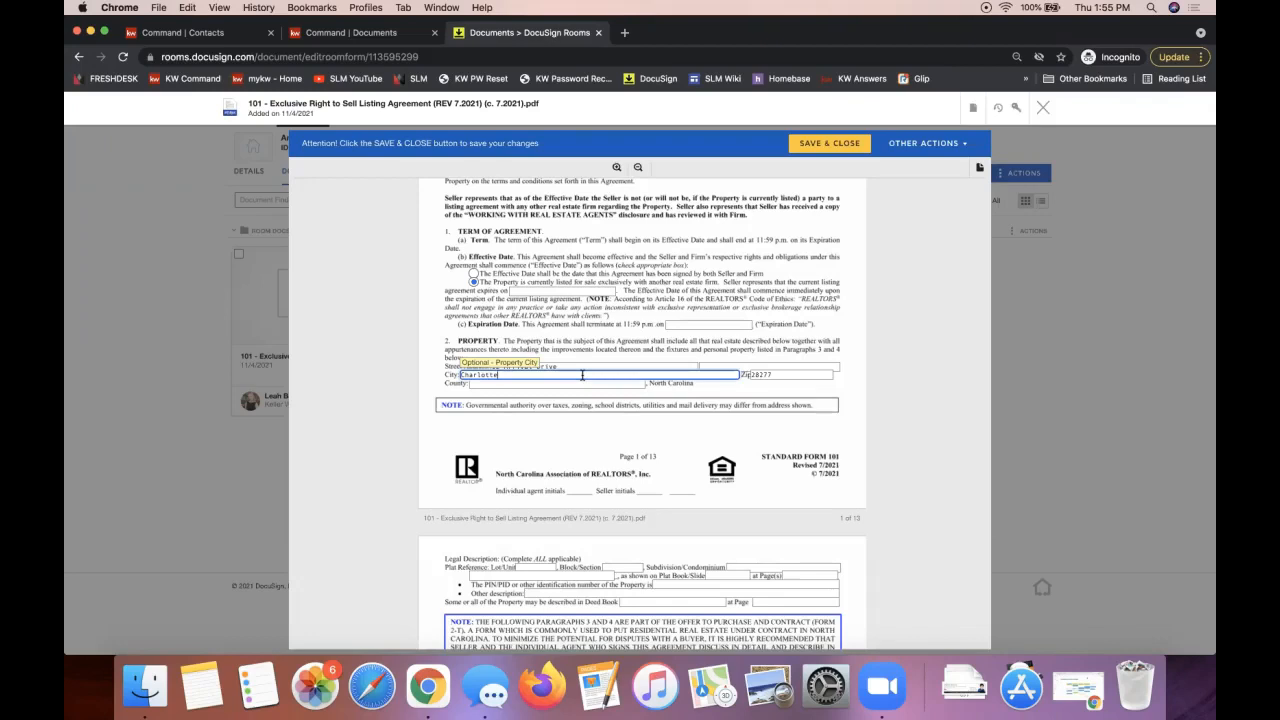
Step: Save the agreement and close it, returning to the room's document list
click(973, 112)
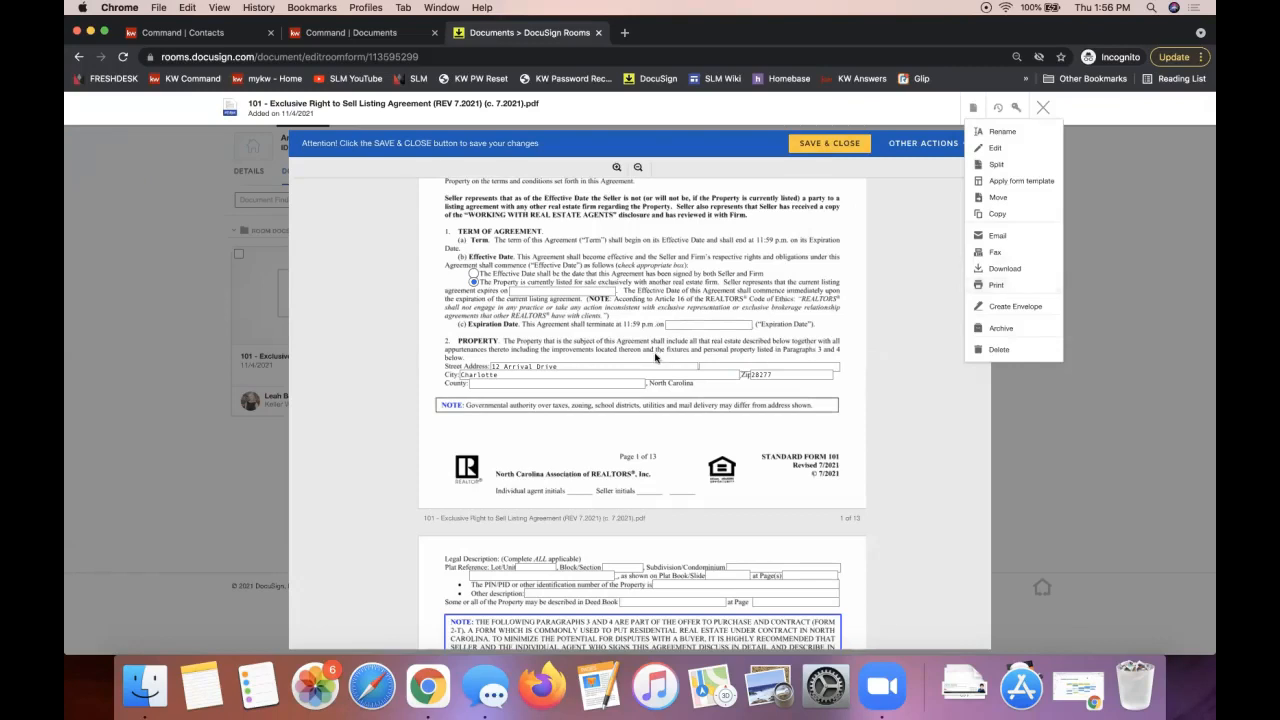
click(831, 145)
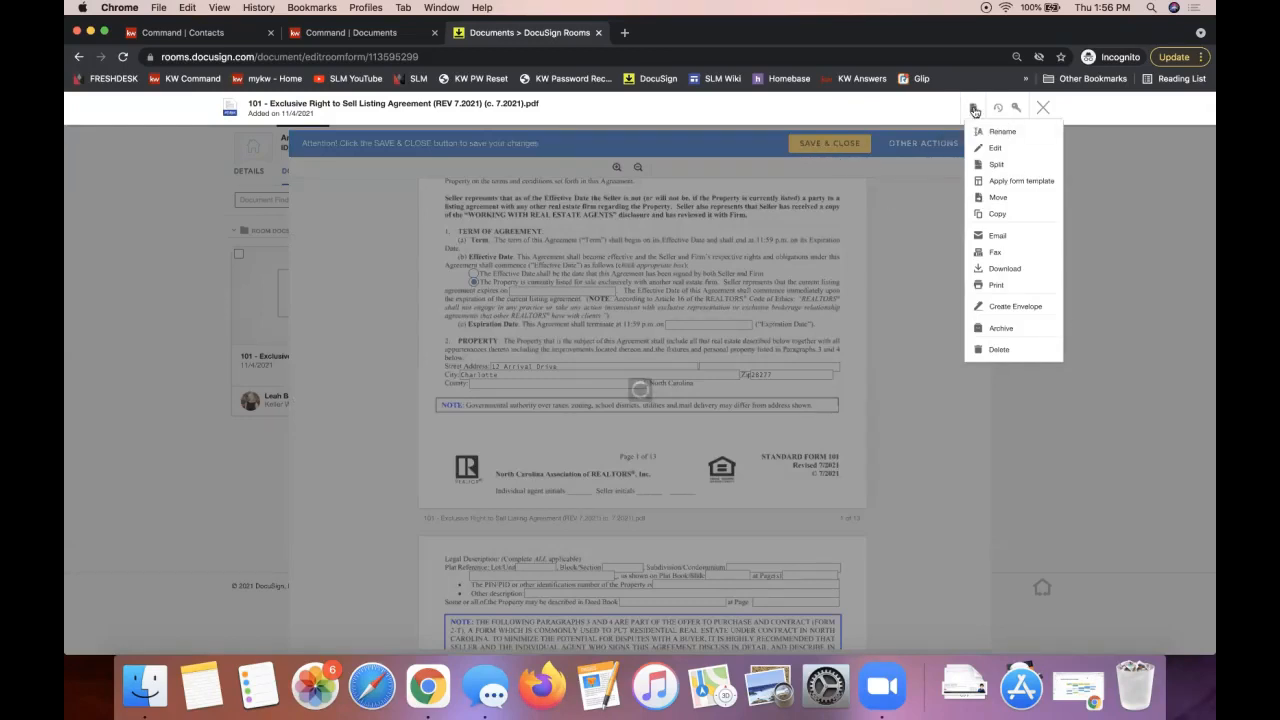
click(1016, 288)
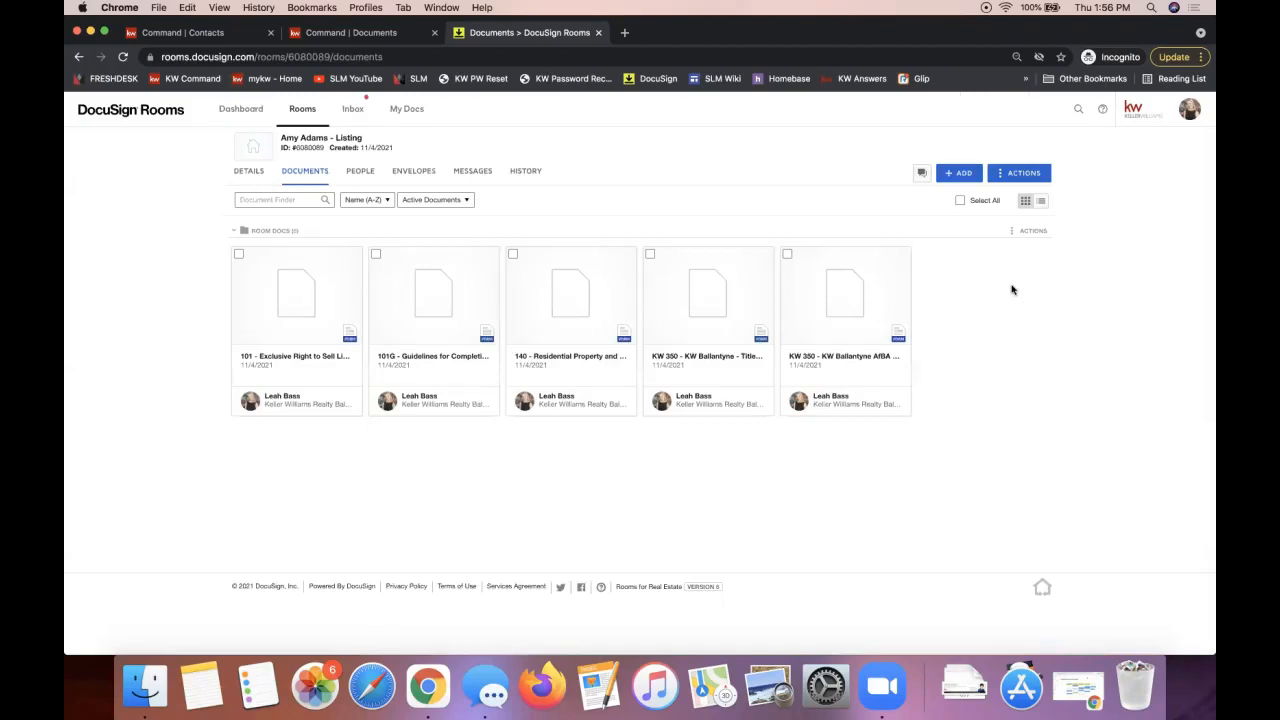
click(270, 308)
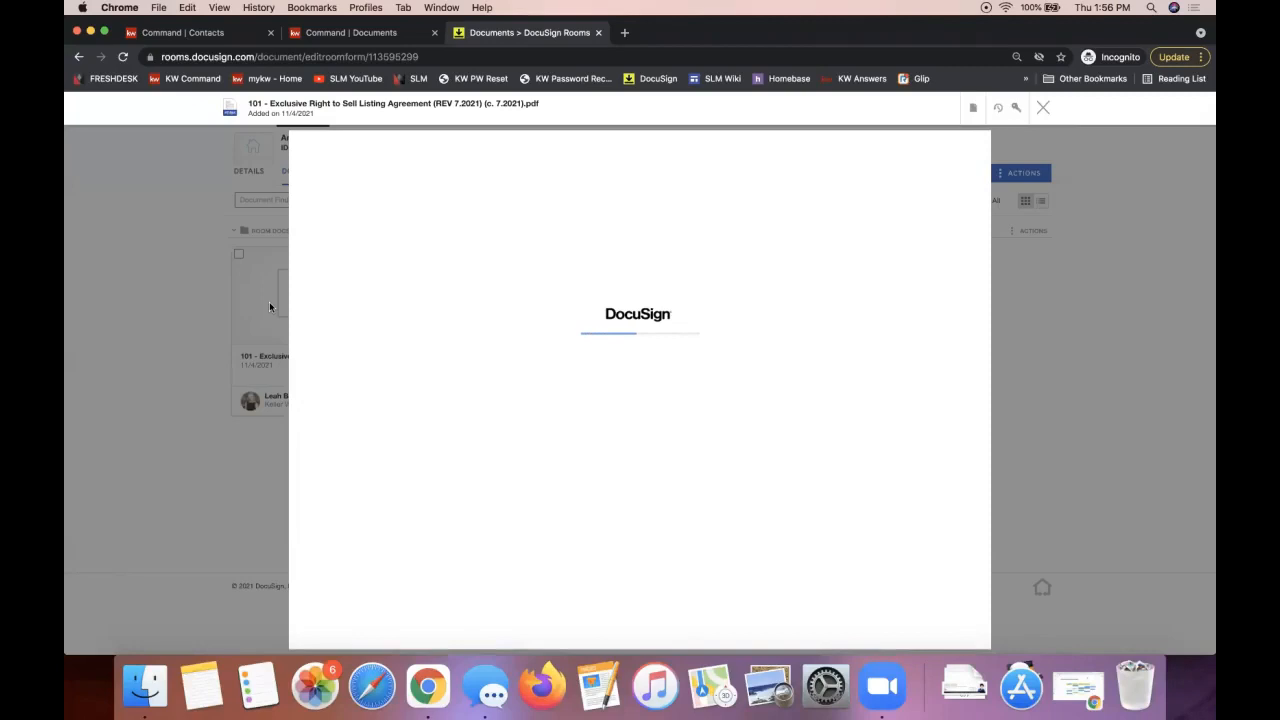
click(976, 111)
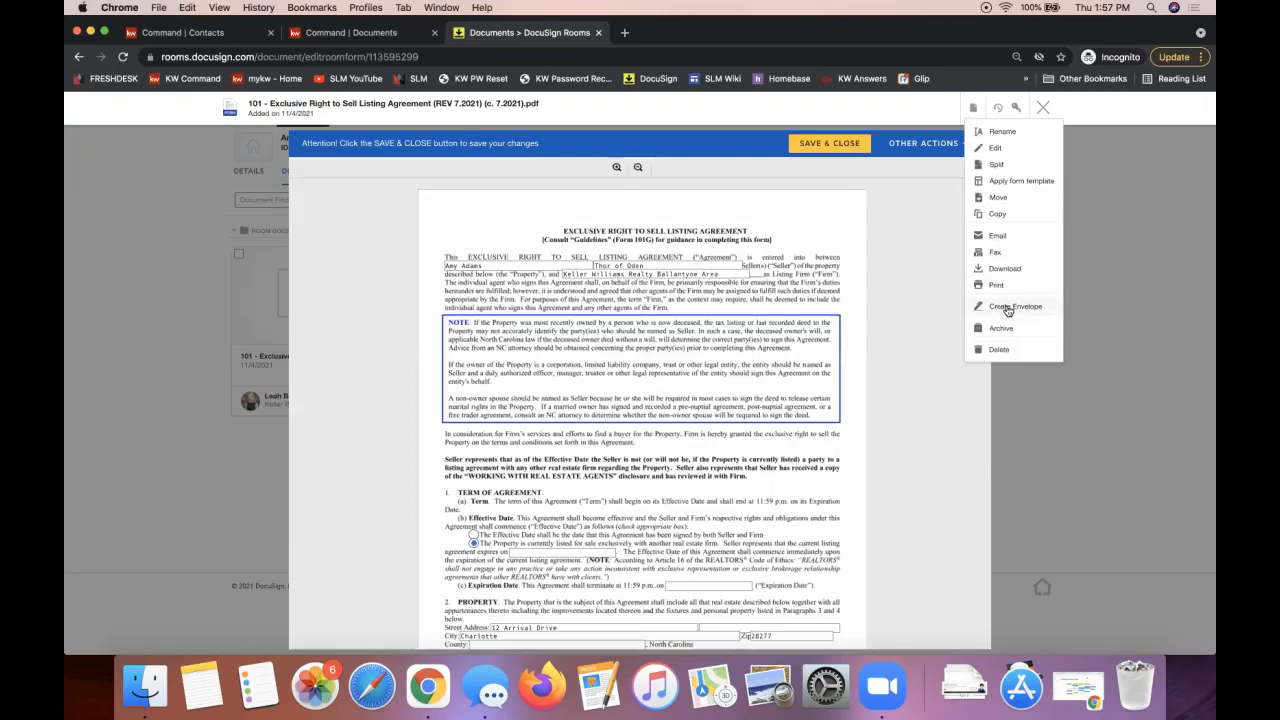
click(1111, 246)
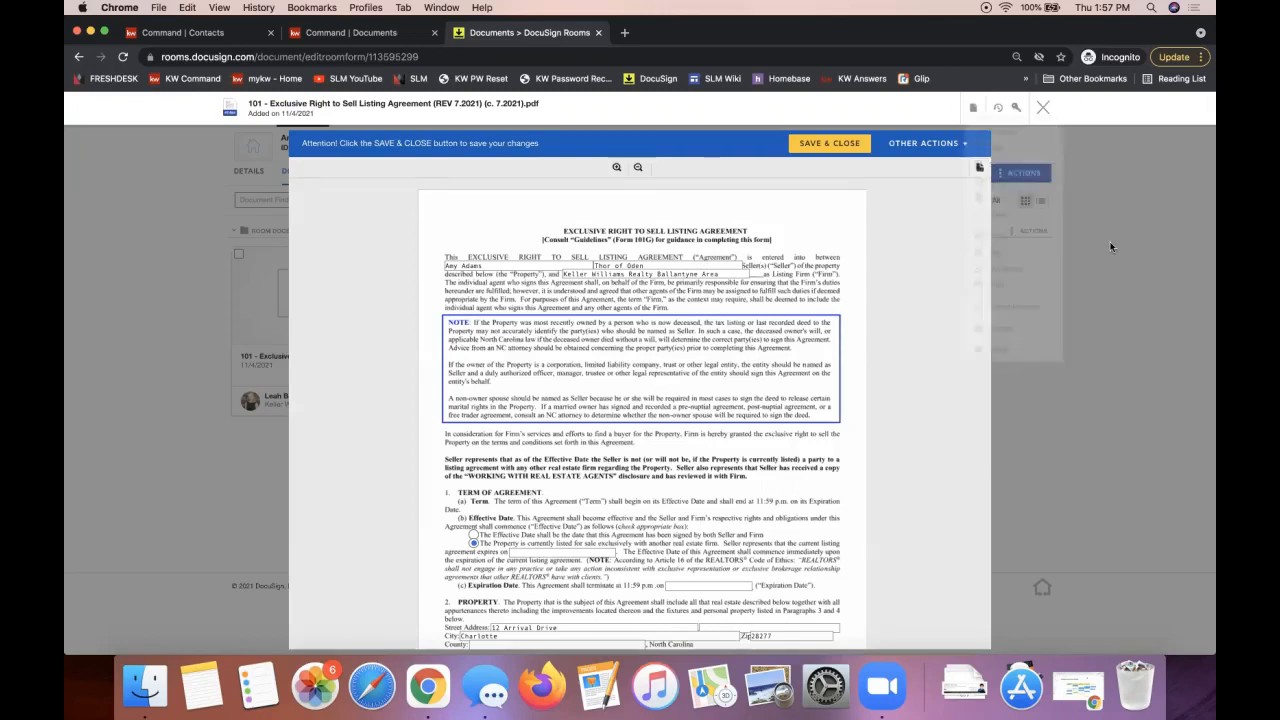
click(1044, 109)
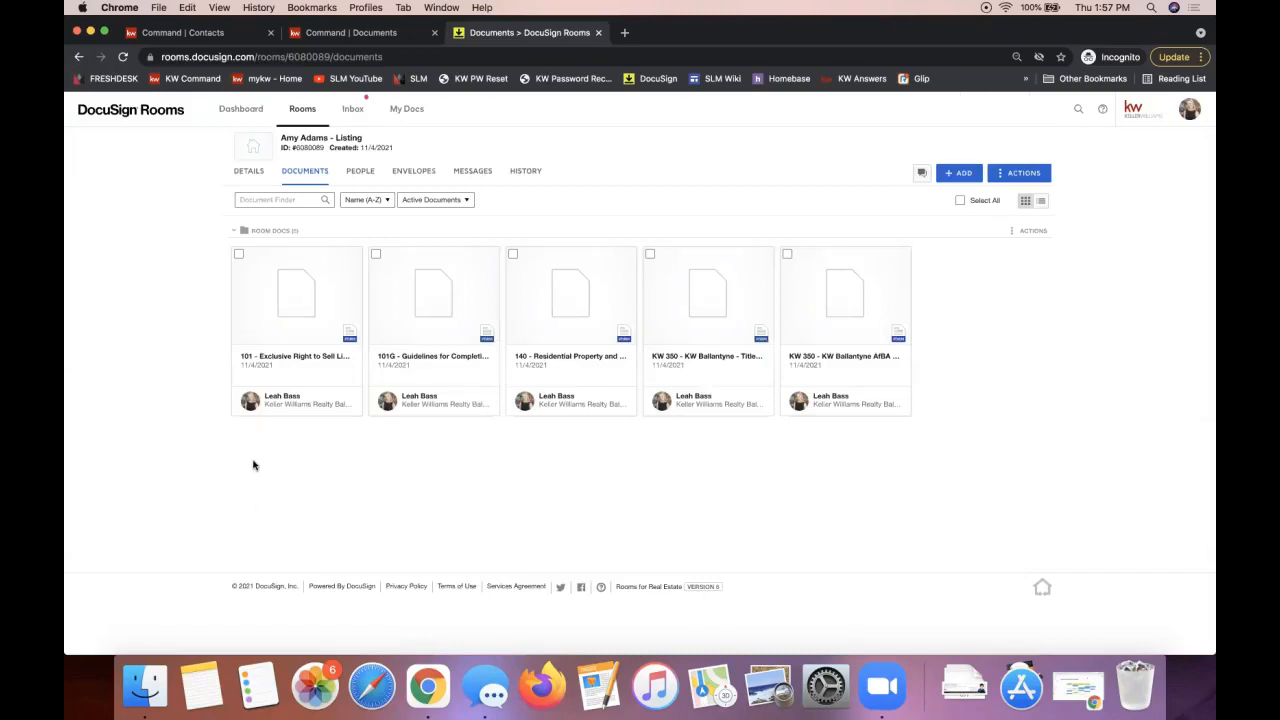
Step: Tick the 101, 101G and 140 document cards, clearing and reselecting them once
click(238, 256)
click(377, 259)
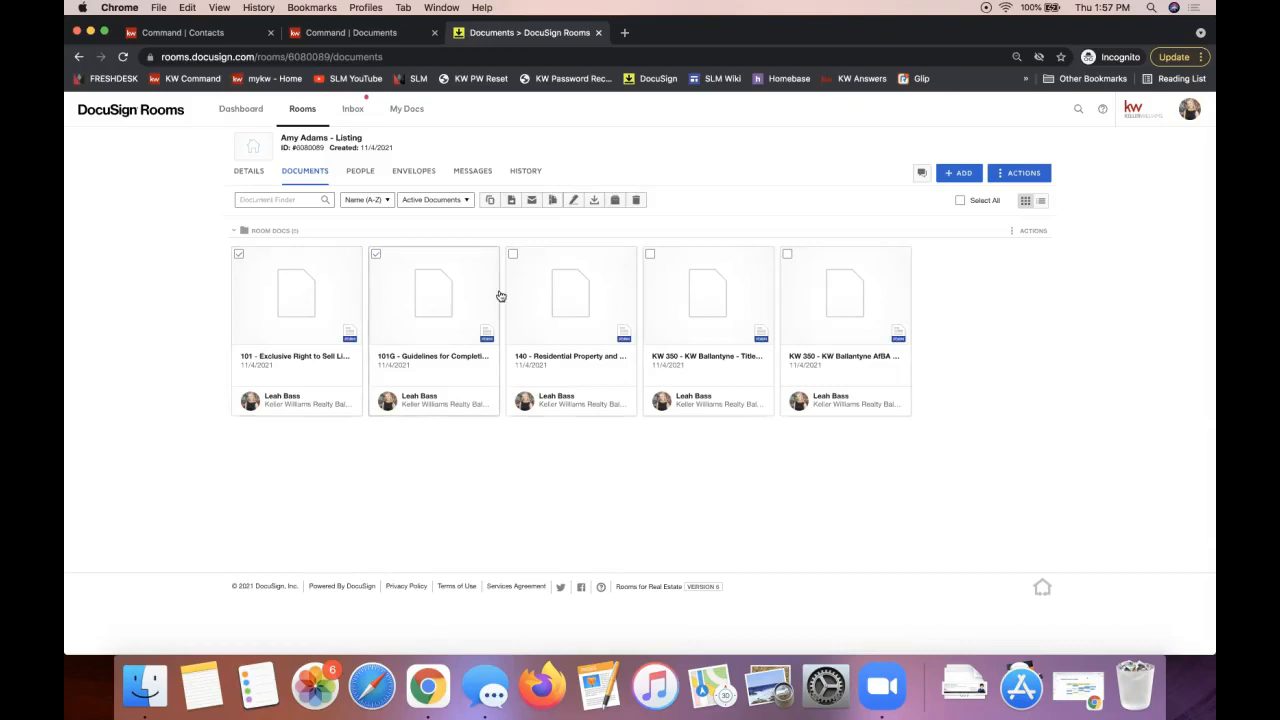
click(513, 254)
click(513, 254)
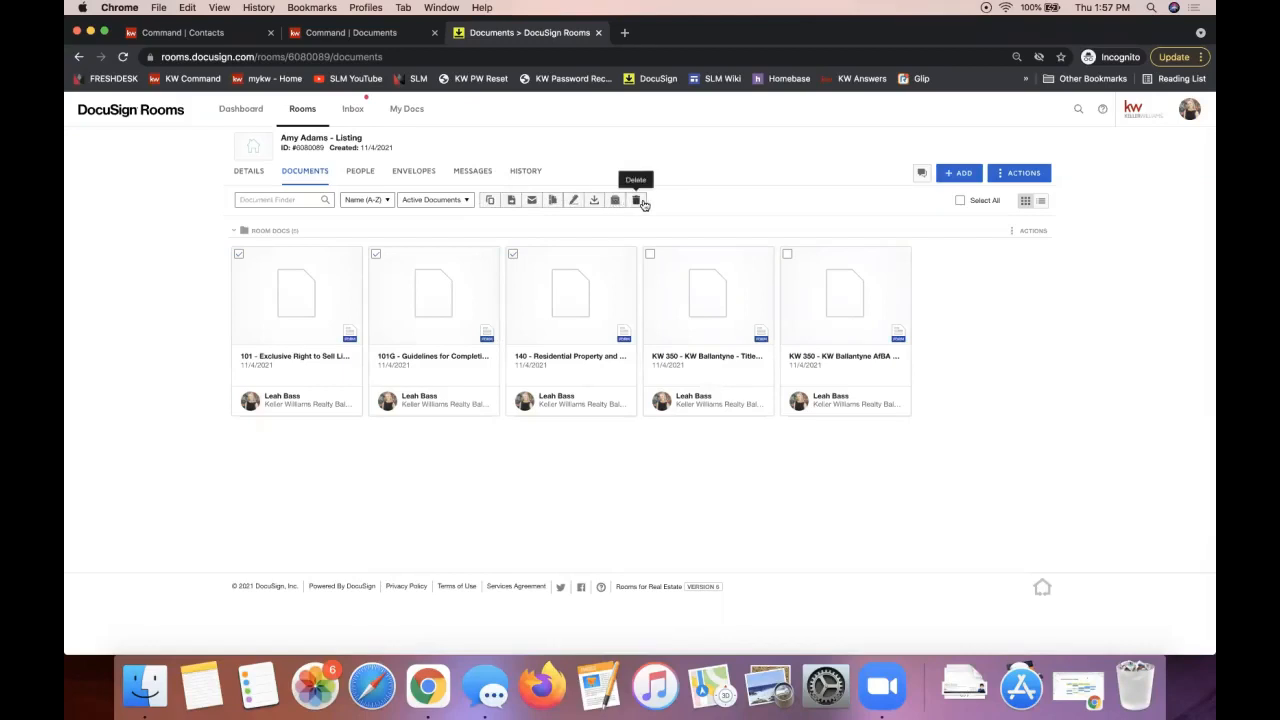
click(513, 254)
click(375, 254)
click(238, 254)
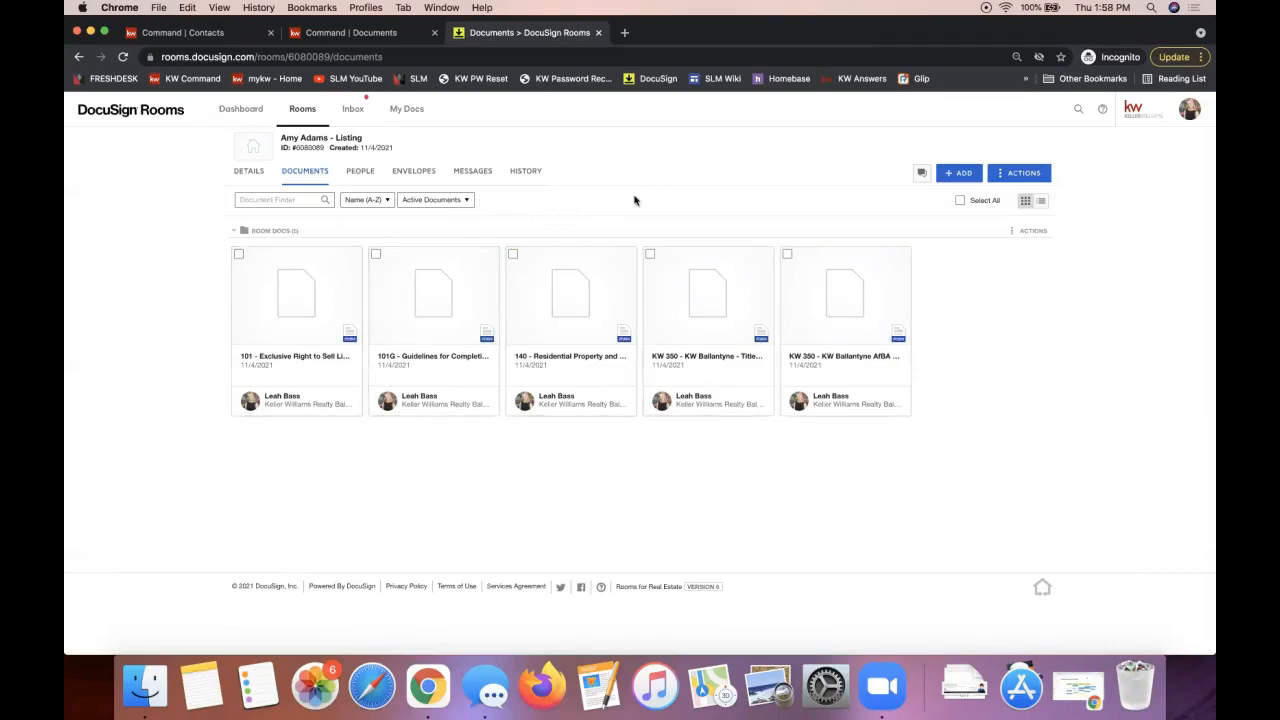
click(239, 255)
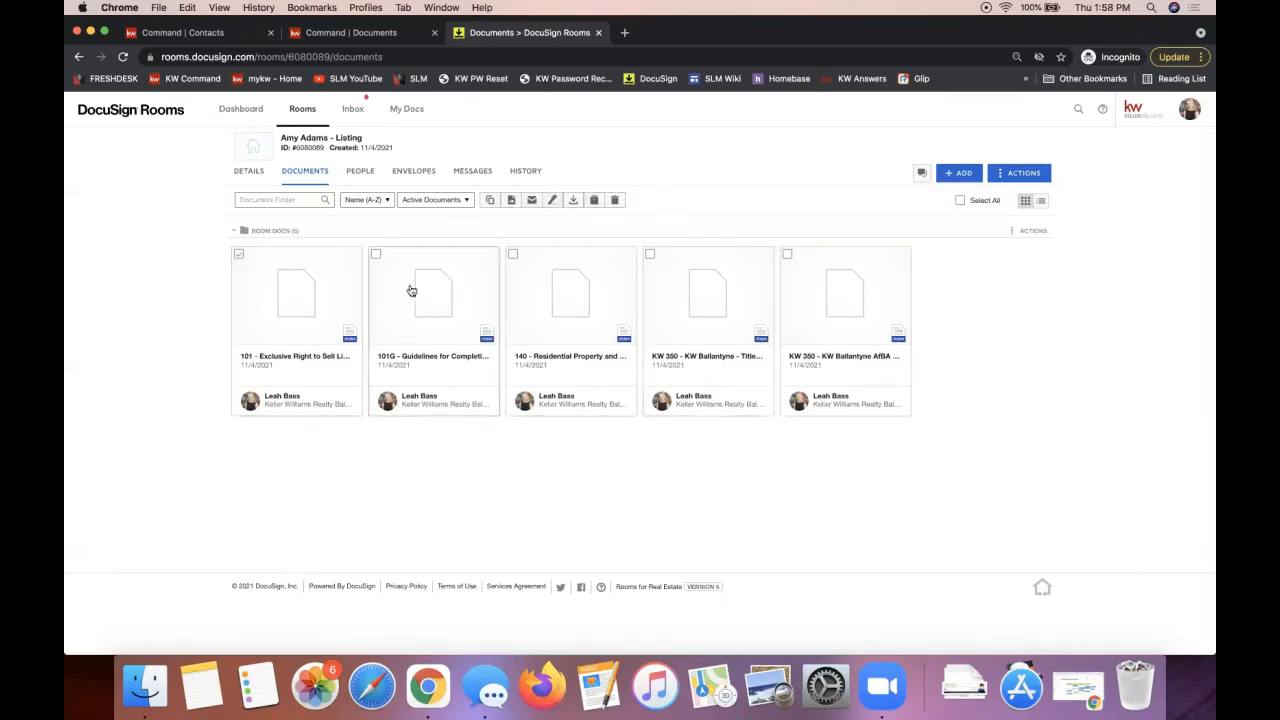
click(375, 254)
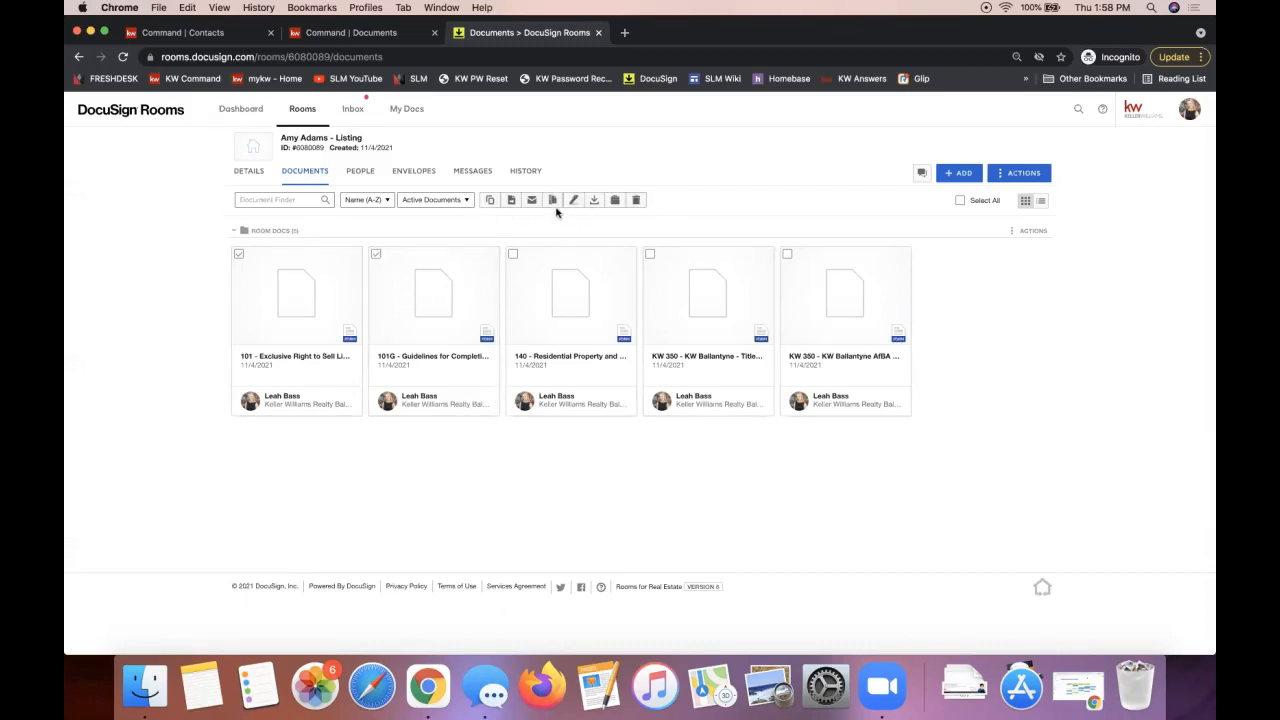
click(513, 254)
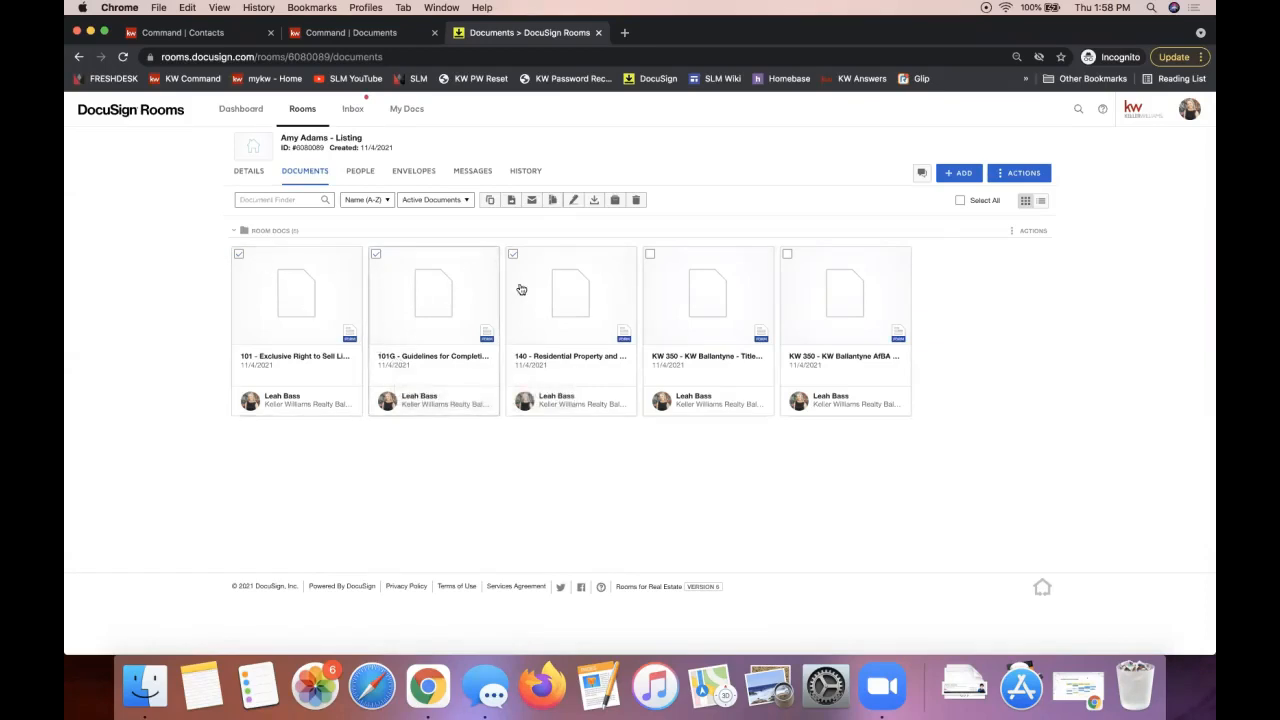
Step: Create an envelope from the 101, 101G and 140 forms and review its details and document order
click(575, 202)
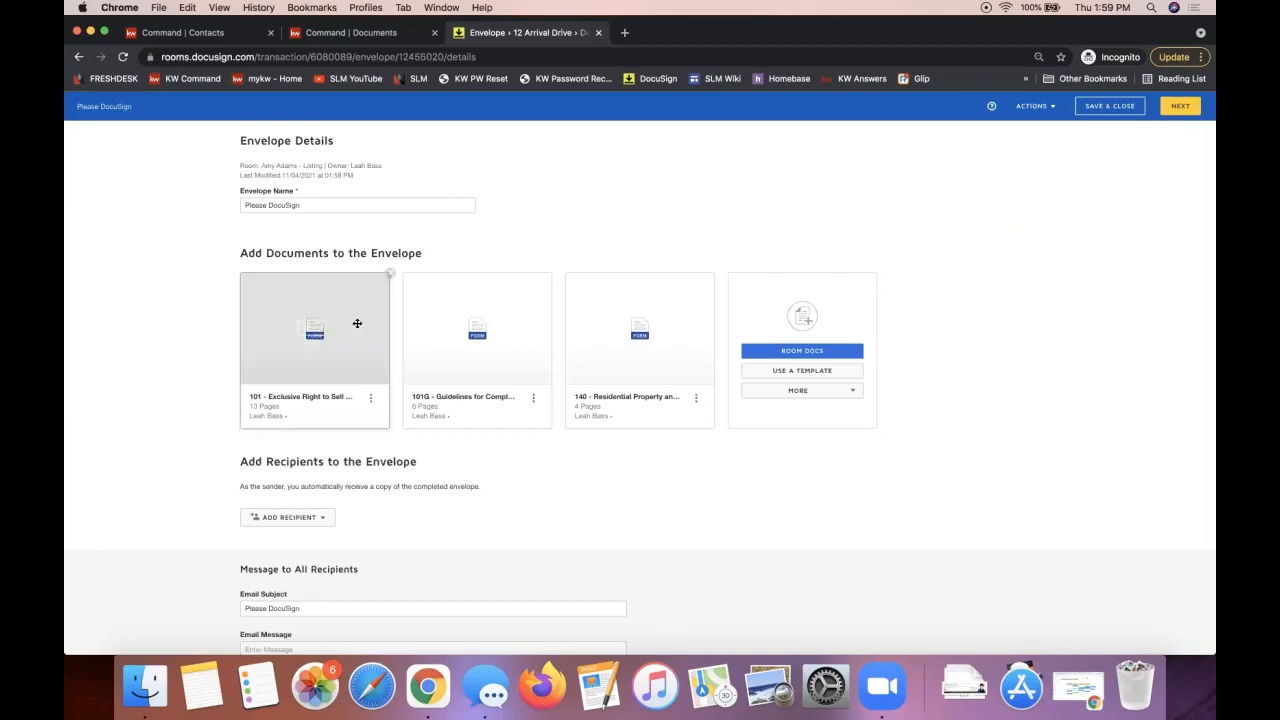
double_click(271, 142)
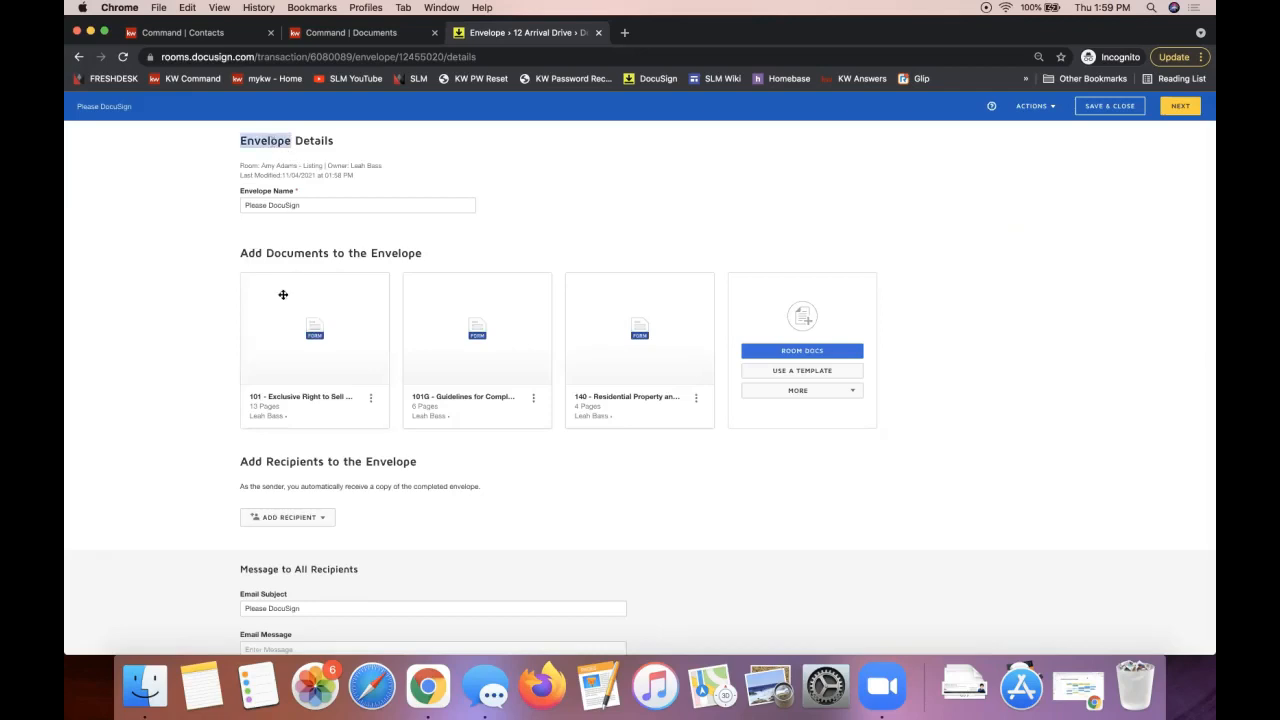
drag(241, 253, 434, 258)
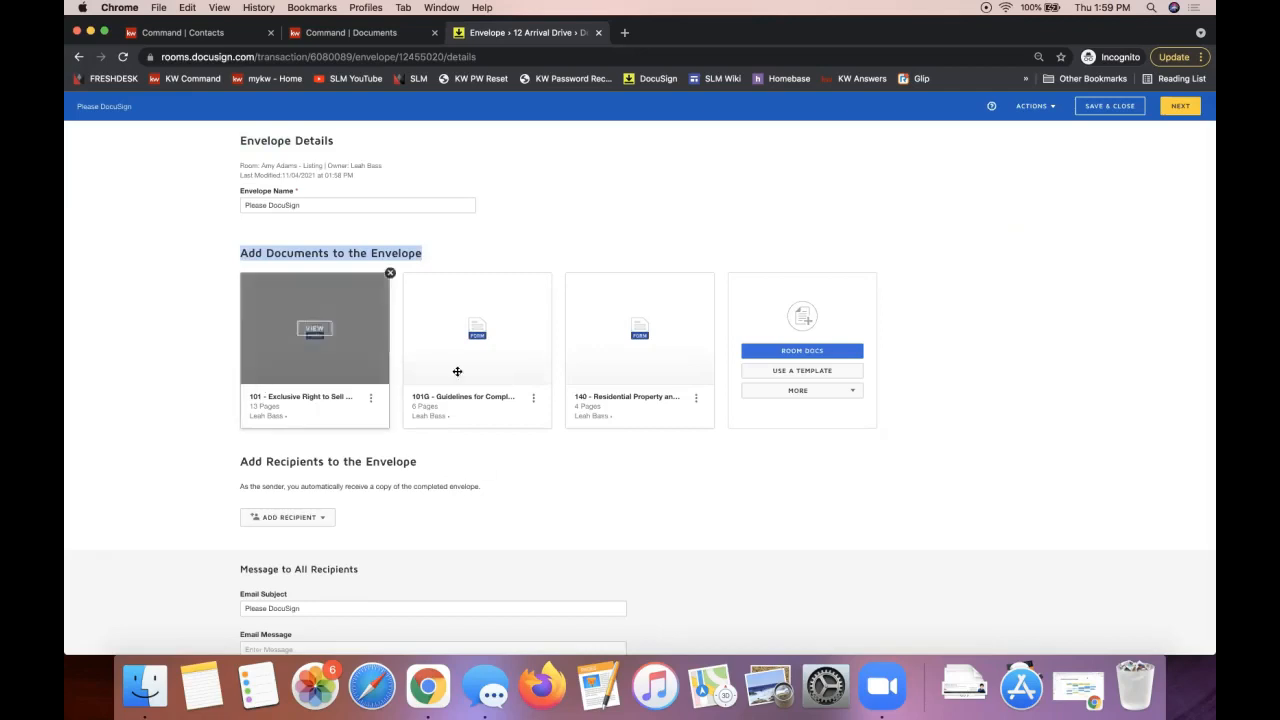
mouse_move(618, 285)
mouse_down()
mouse_move(430, 286)
mouse_move(665, 302)
mouse_move(615, 305)
mouse_up()
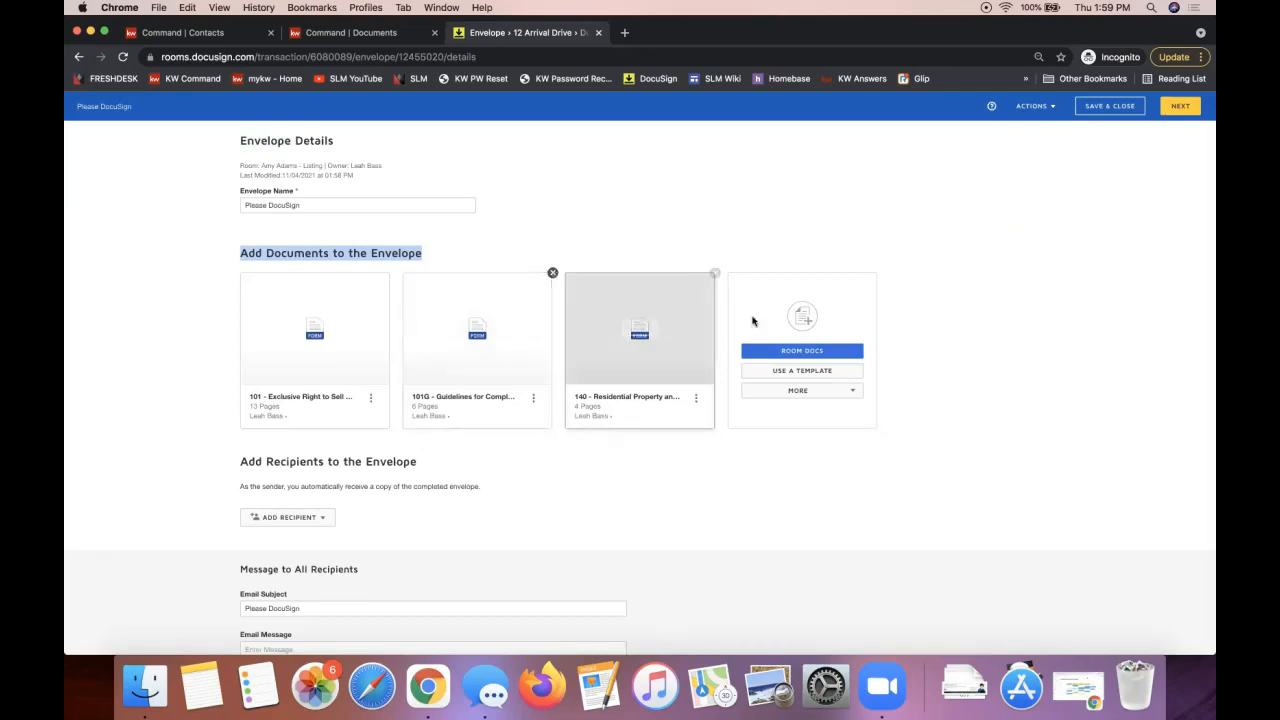
Step: Check Room Docs without adding anything, then bring up the ADD RECIPIENT options
click(787, 356)
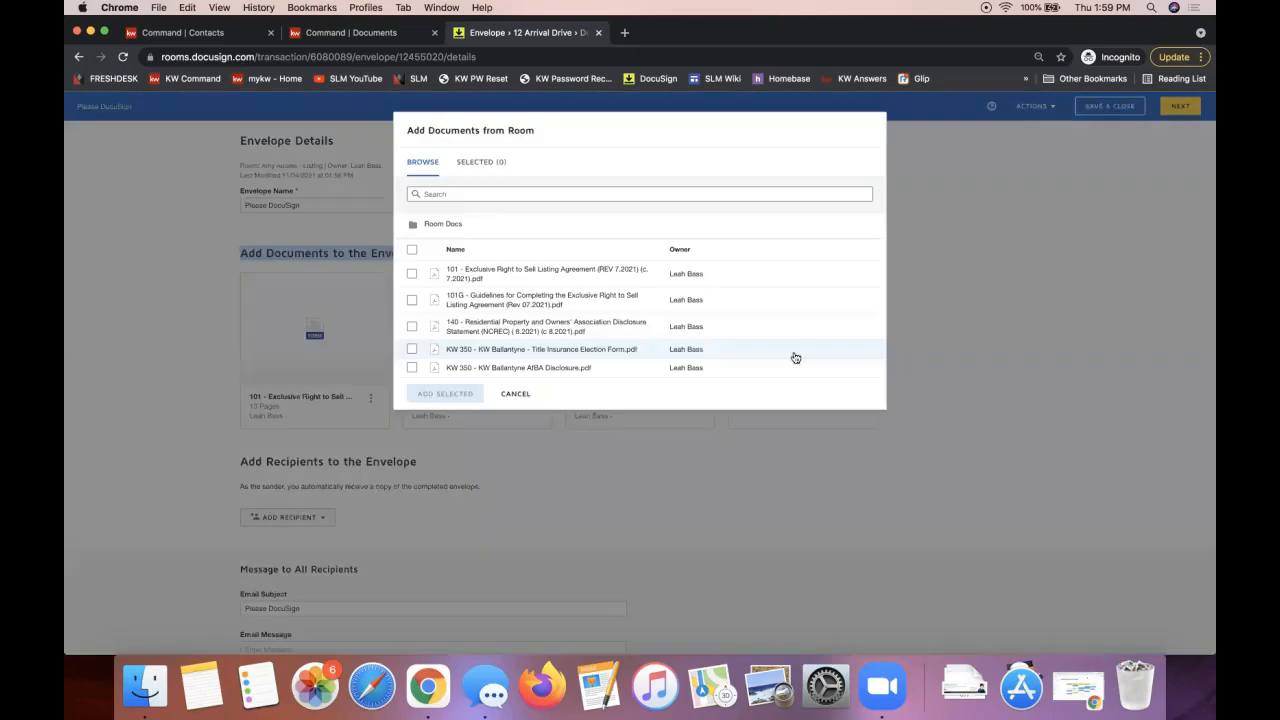
click(515, 393)
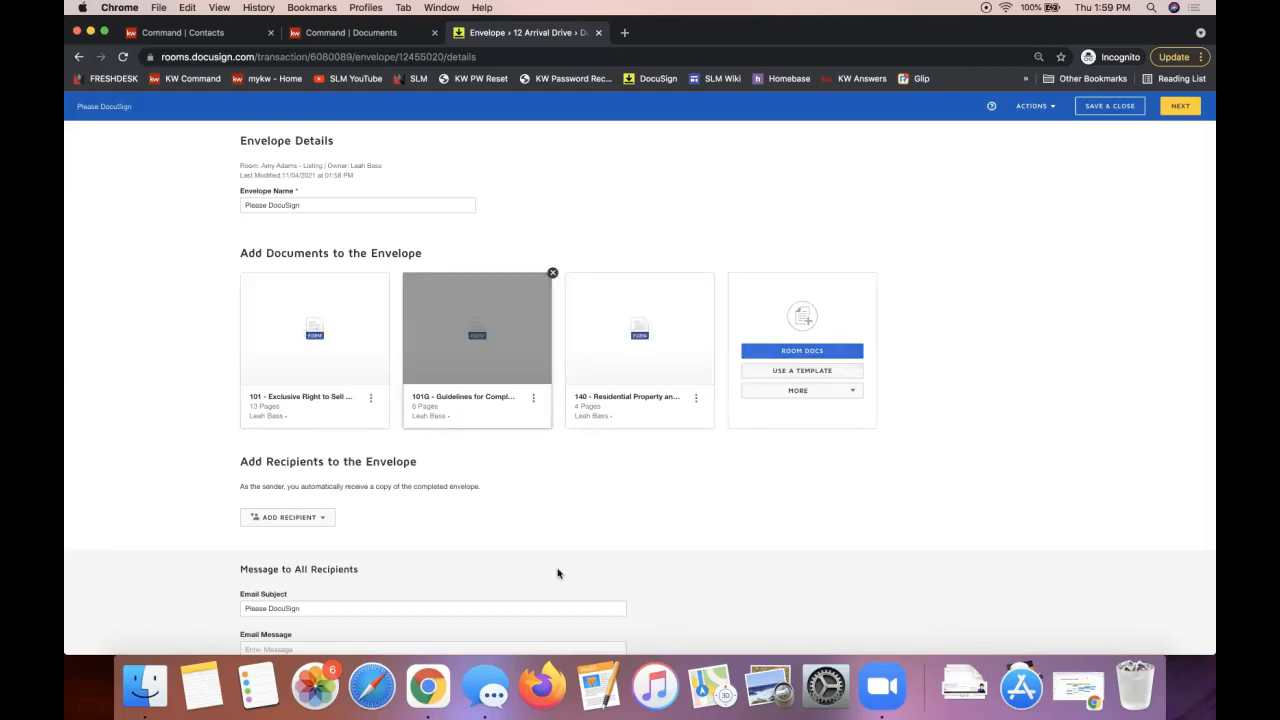
triple_click(337, 460)
scroll(337, 460, down, 1)
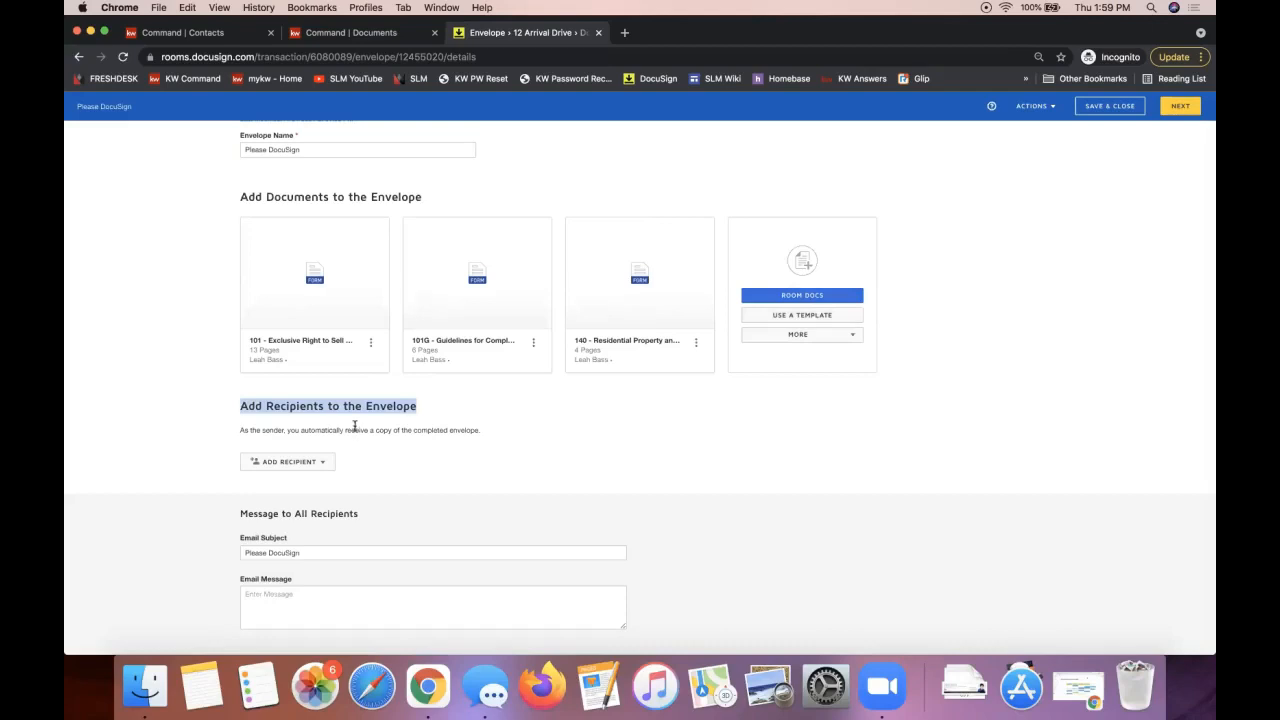
click(333, 419)
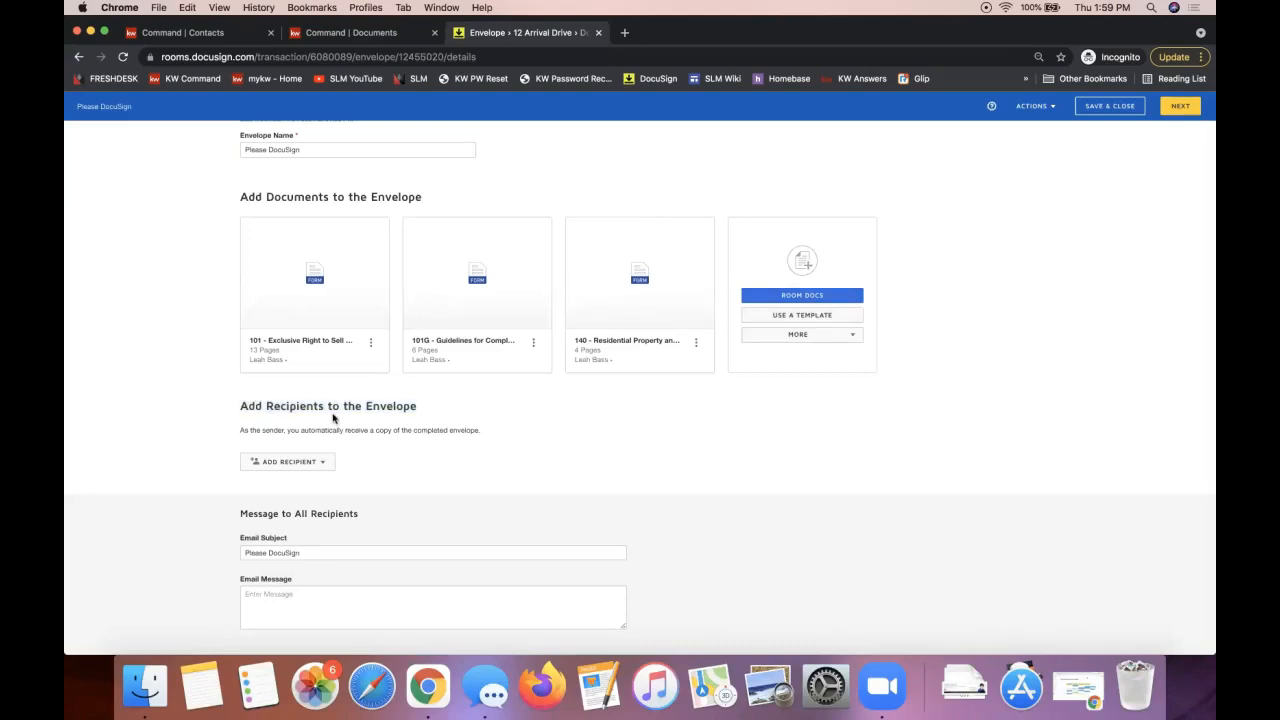
click(280, 466)
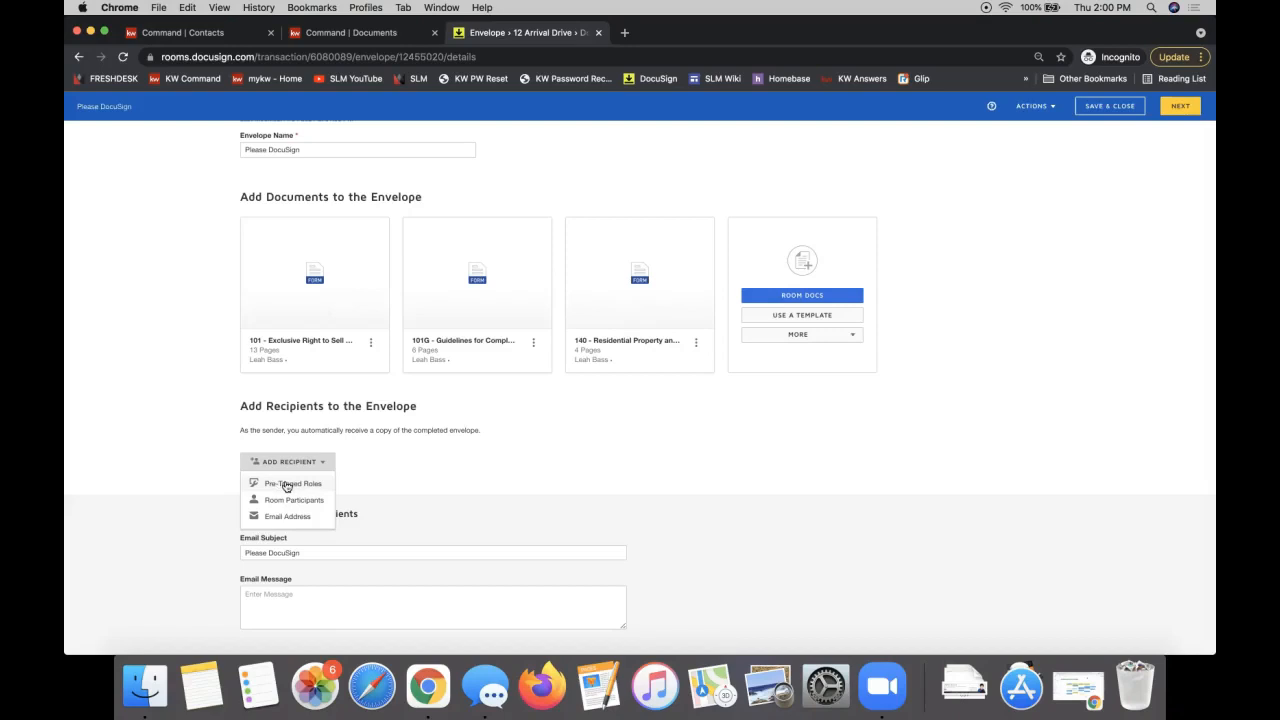
Step: Using Pre-Tagged Roles, assign the first and second sellers to Seller One and Seller Two
click(286, 484)
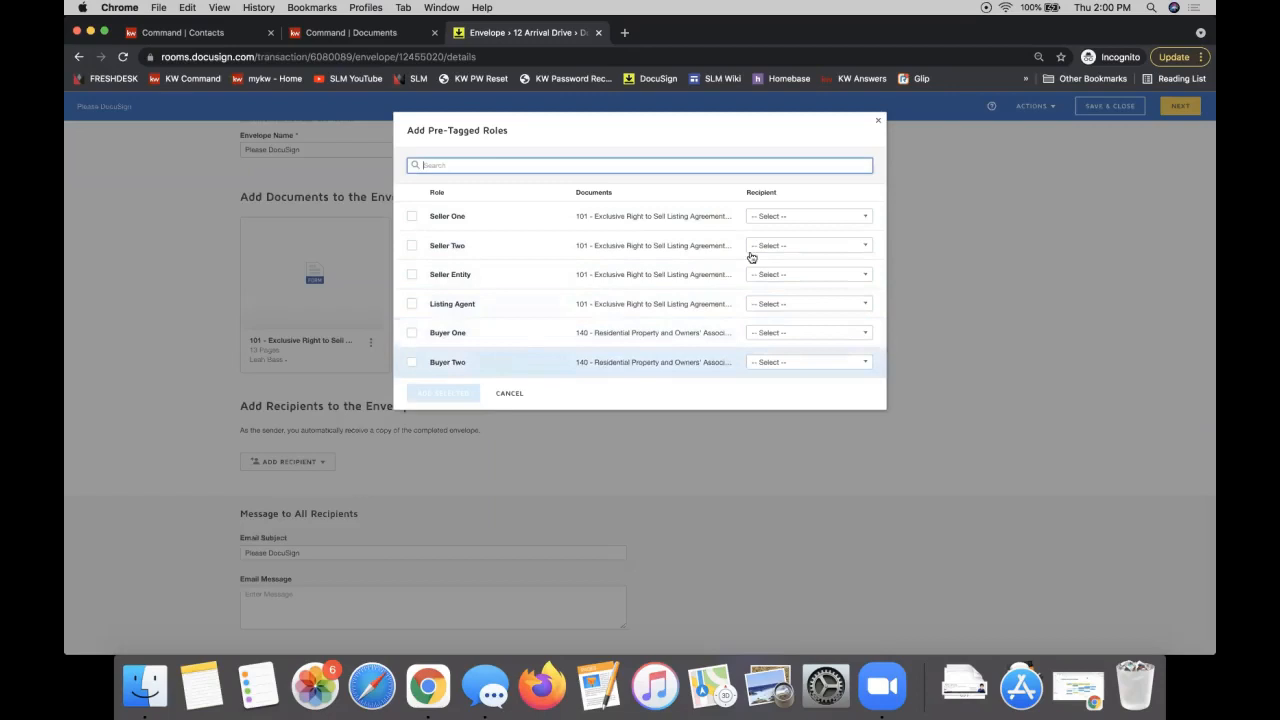
click(776, 217)
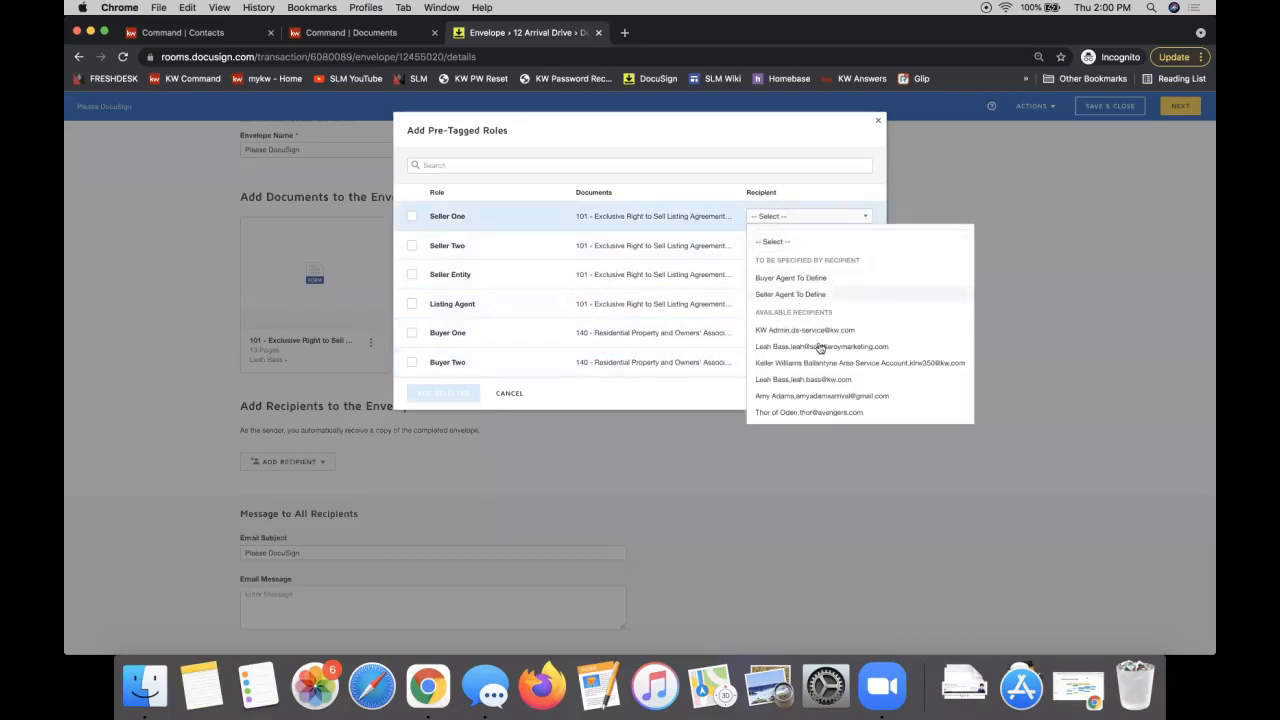
click(837, 395)
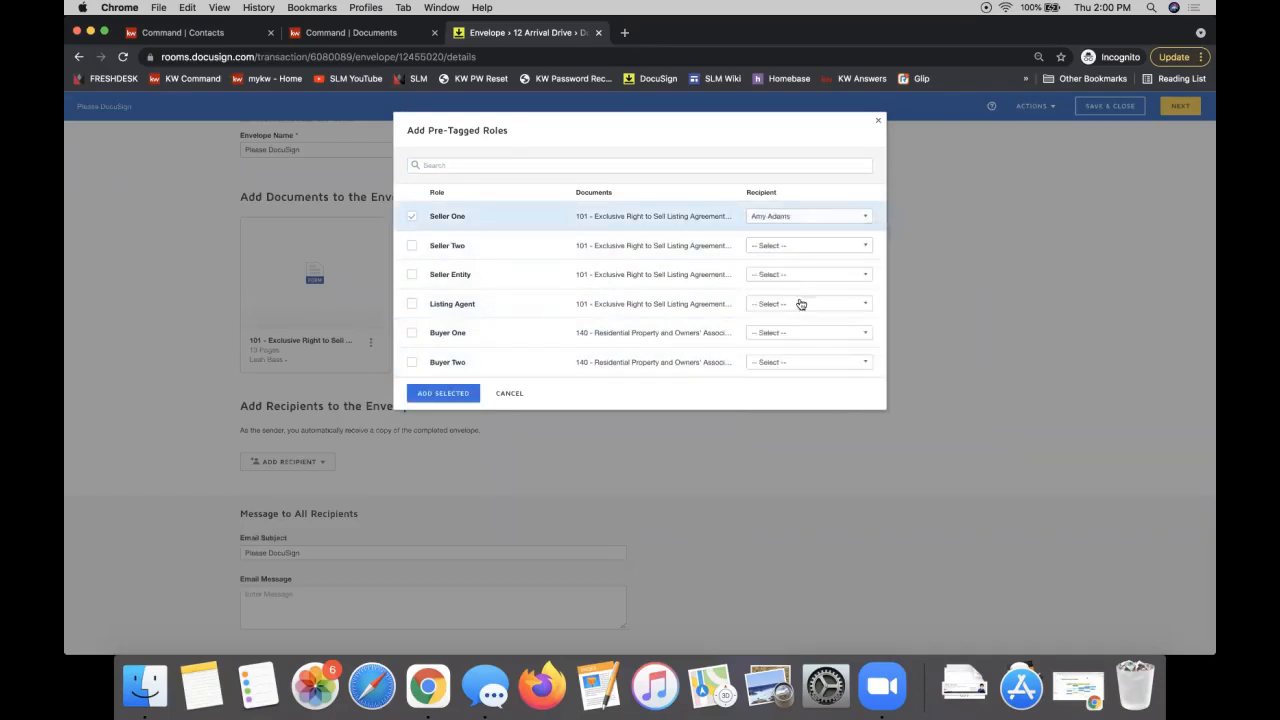
click(762, 248)
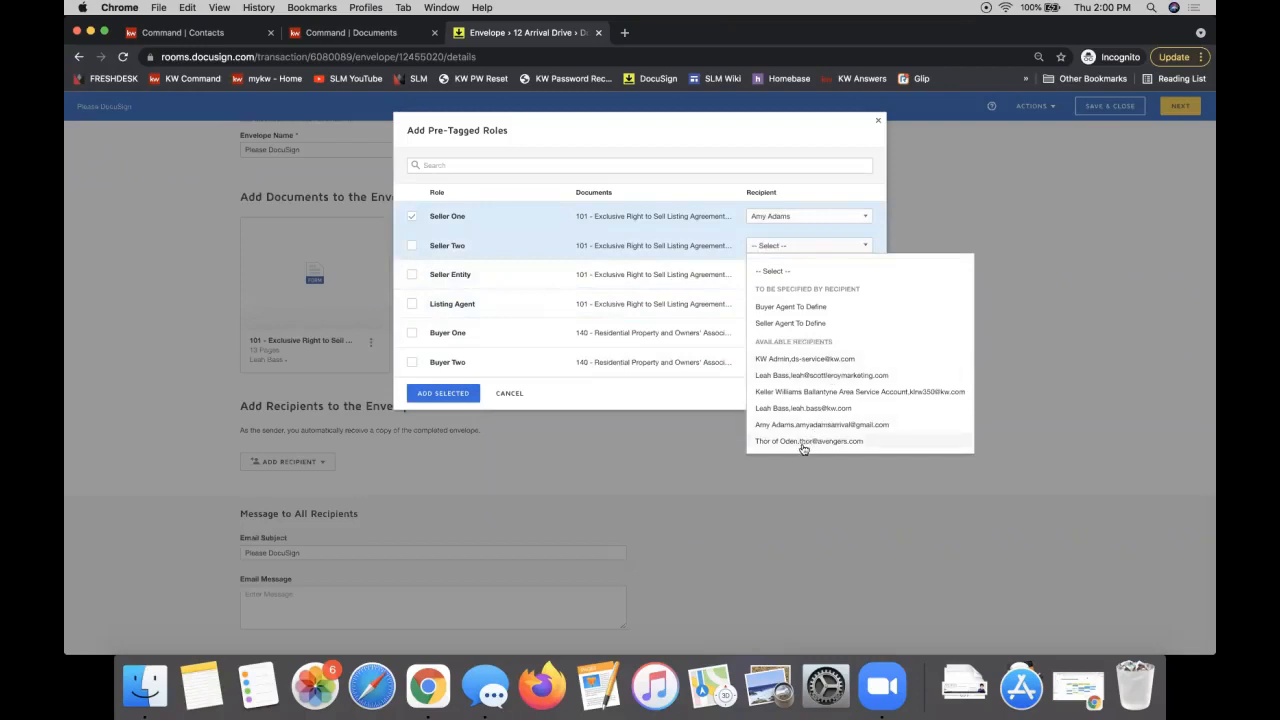
click(805, 445)
Step: Correct the Seller Two recipient, assign the Listing Agent role, and add the selected roles
click(770, 216)
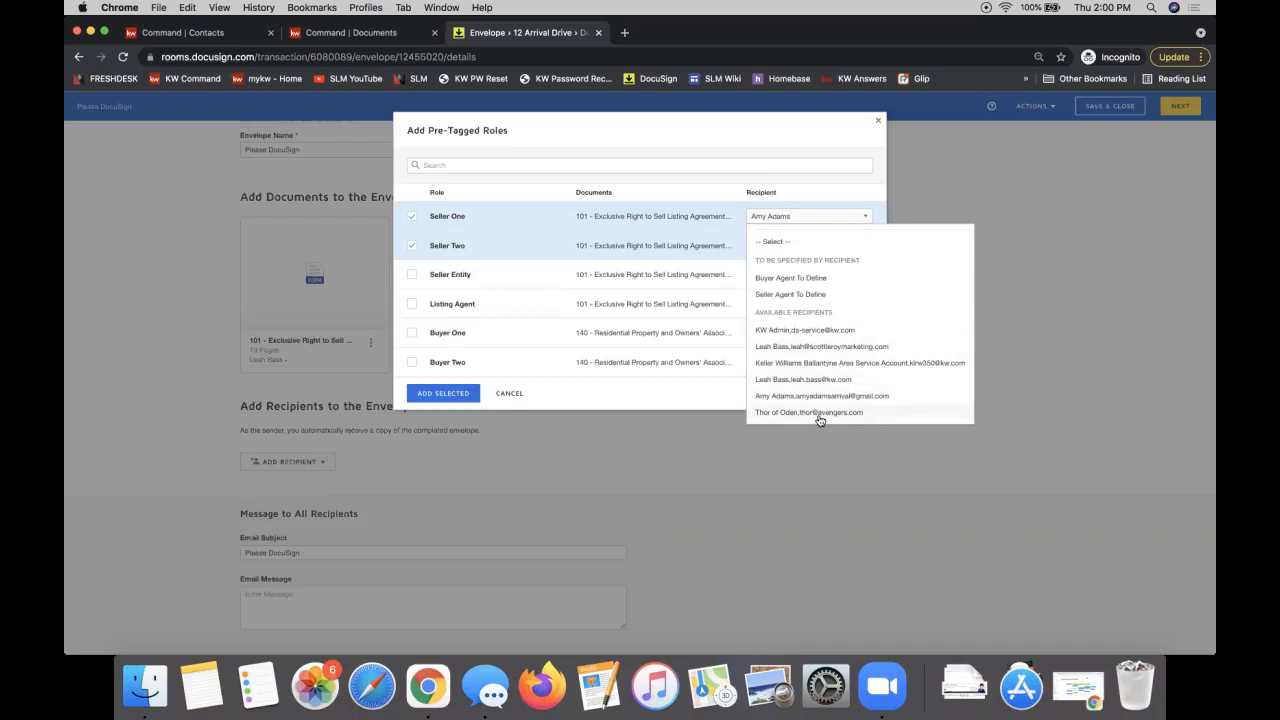
click(670, 399)
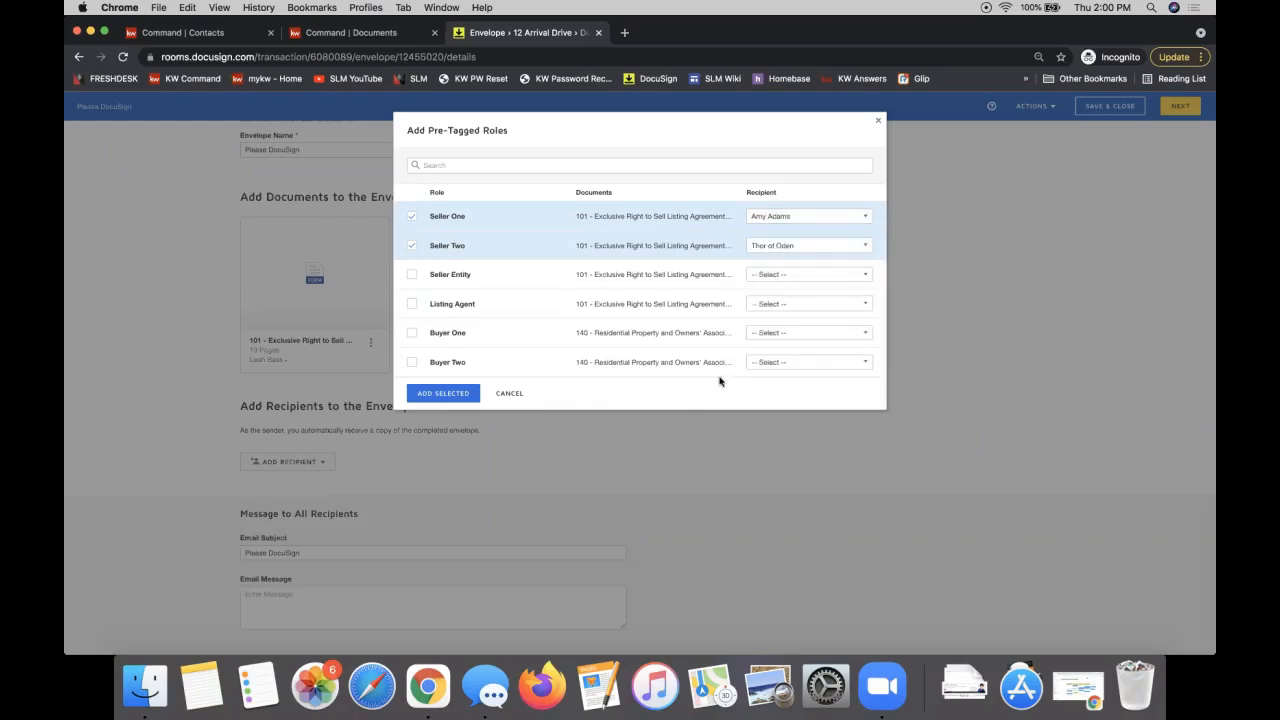
click(776, 305)
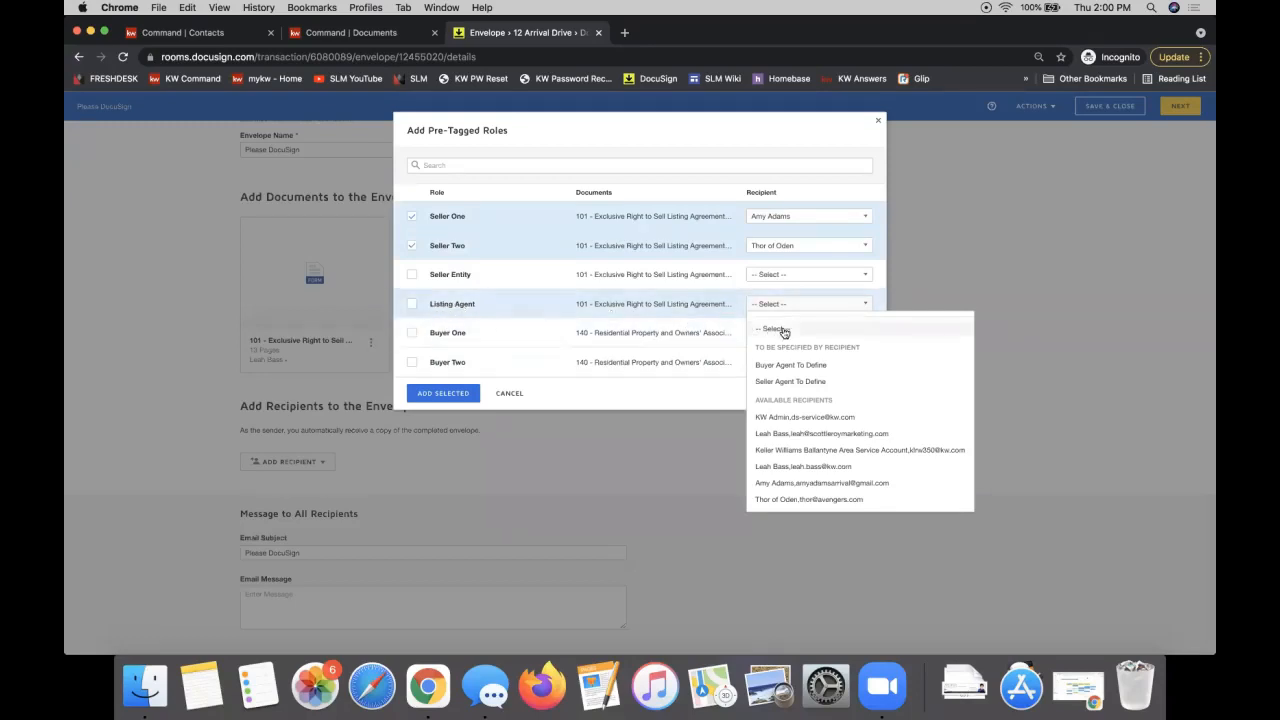
click(812, 433)
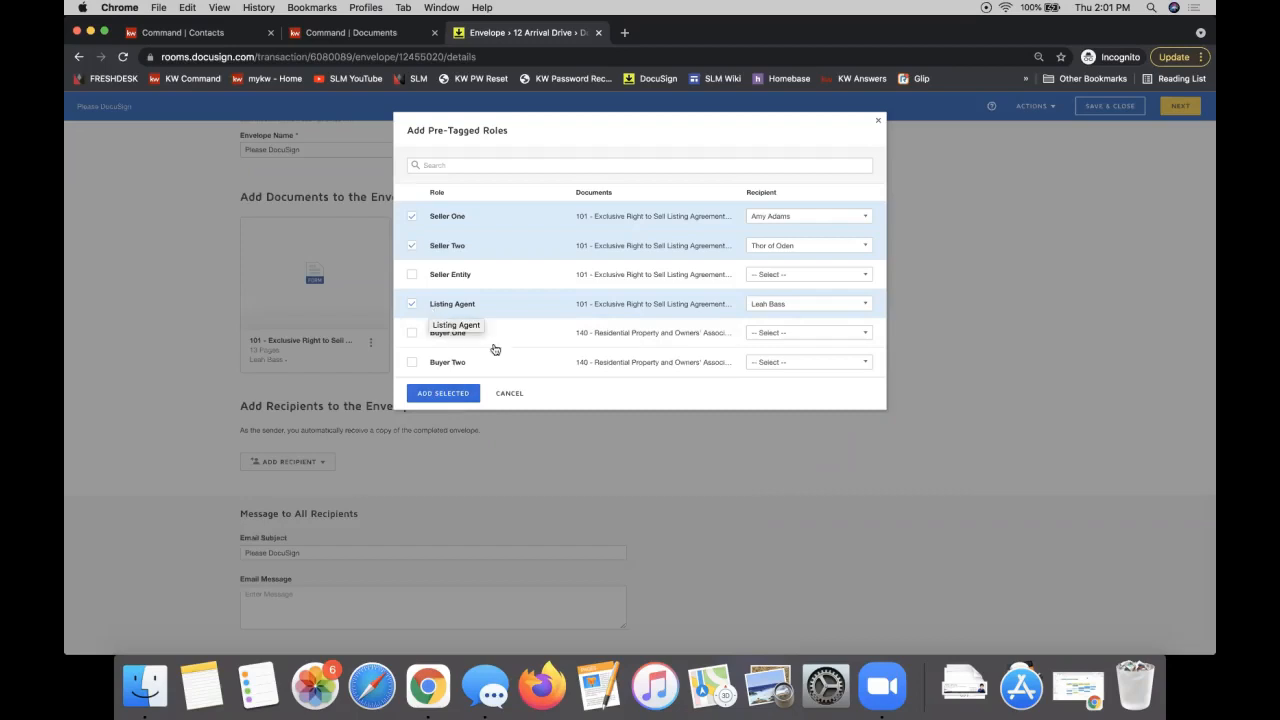
click(443, 393)
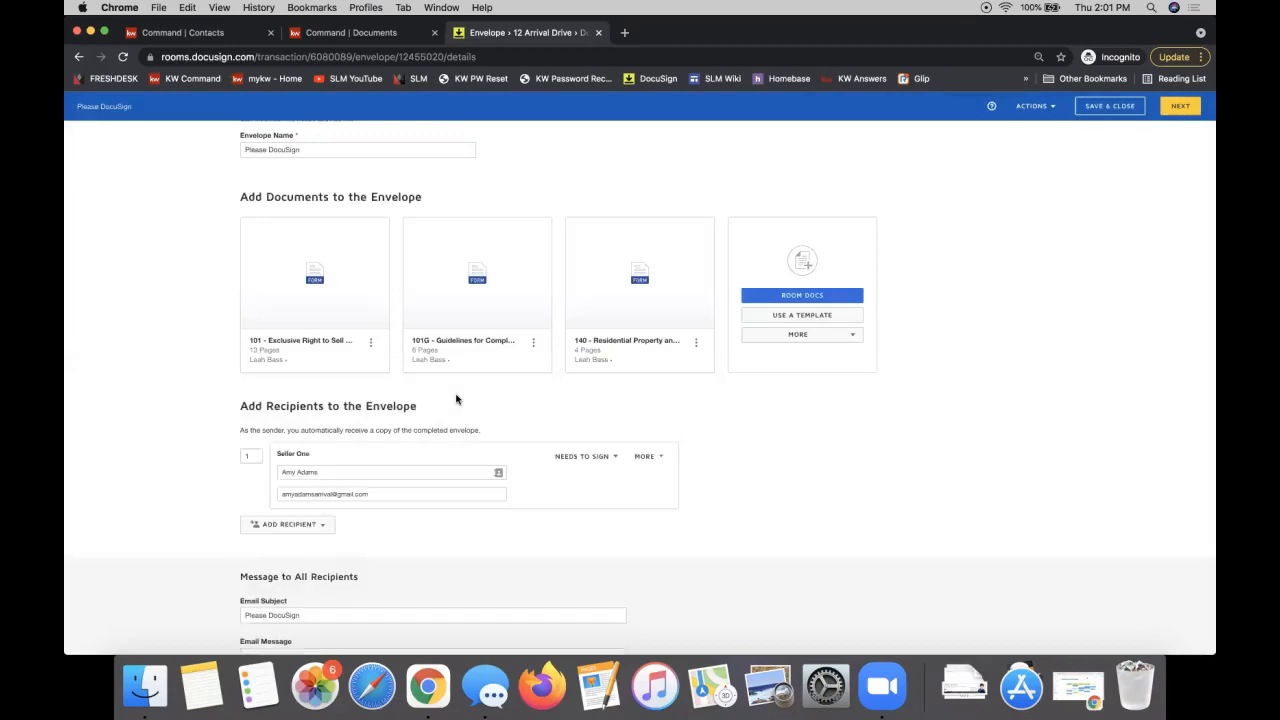
Step: Verify the Seller One, Seller Two and Listing Agent cards, then proceed to tagging the 101 agreement
scroll(456, 399, down, 1)
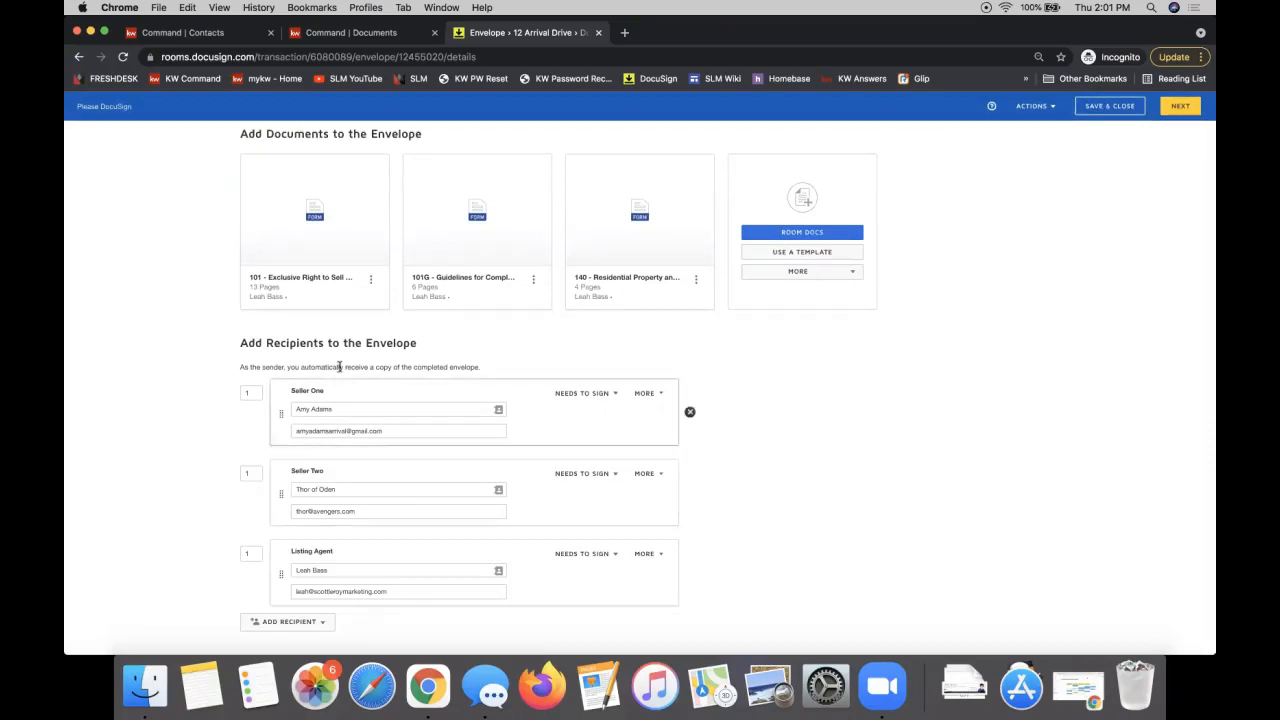
scroll(337, 360, down, 1)
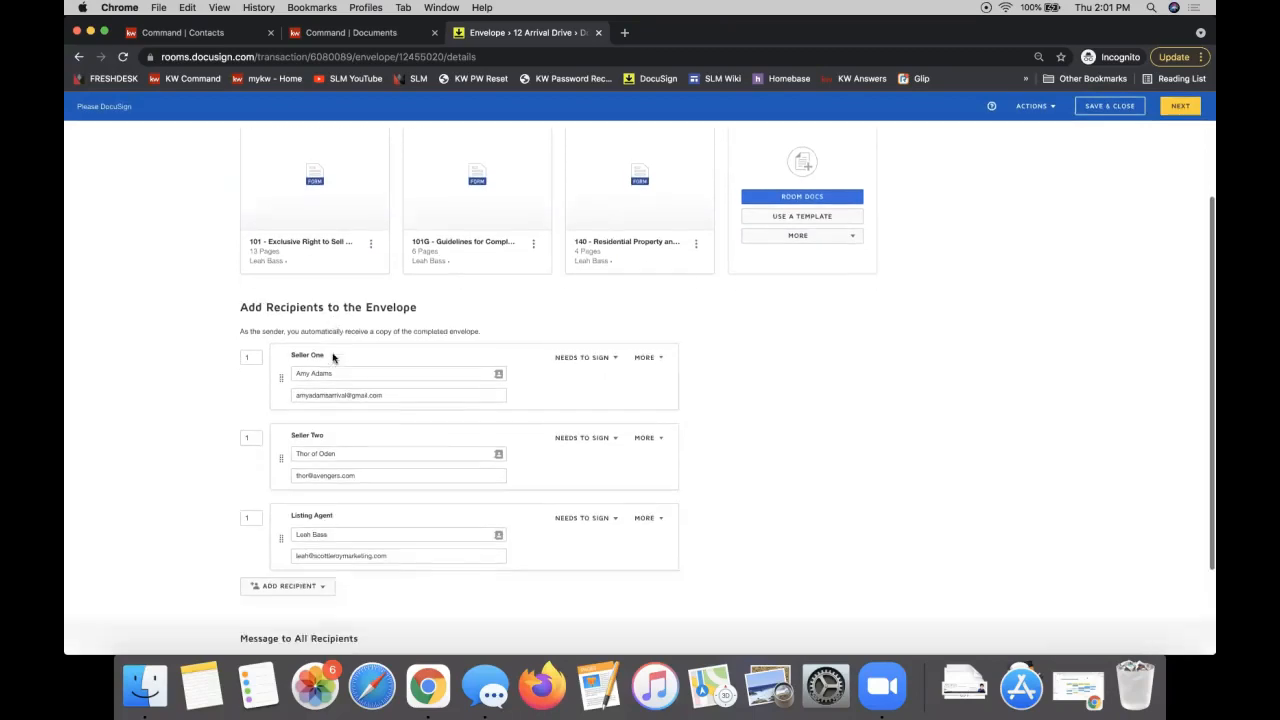
triple_click(265, 307)
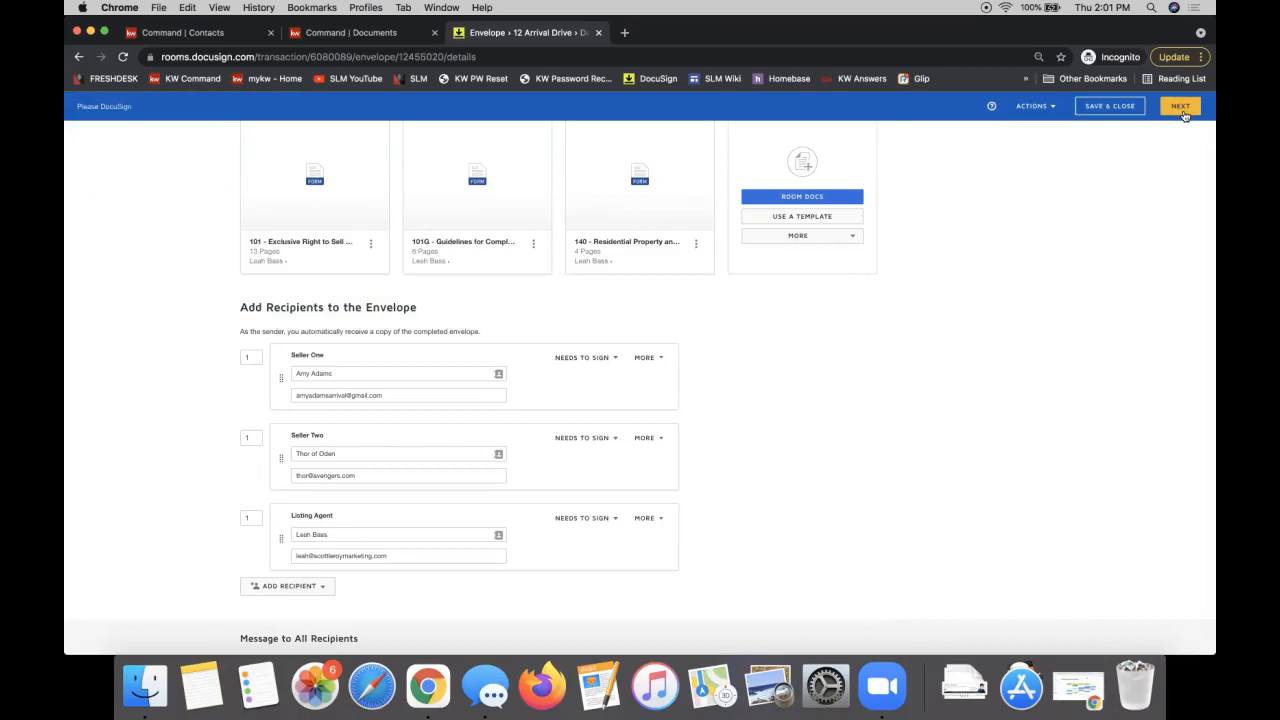
click(1181, 107)
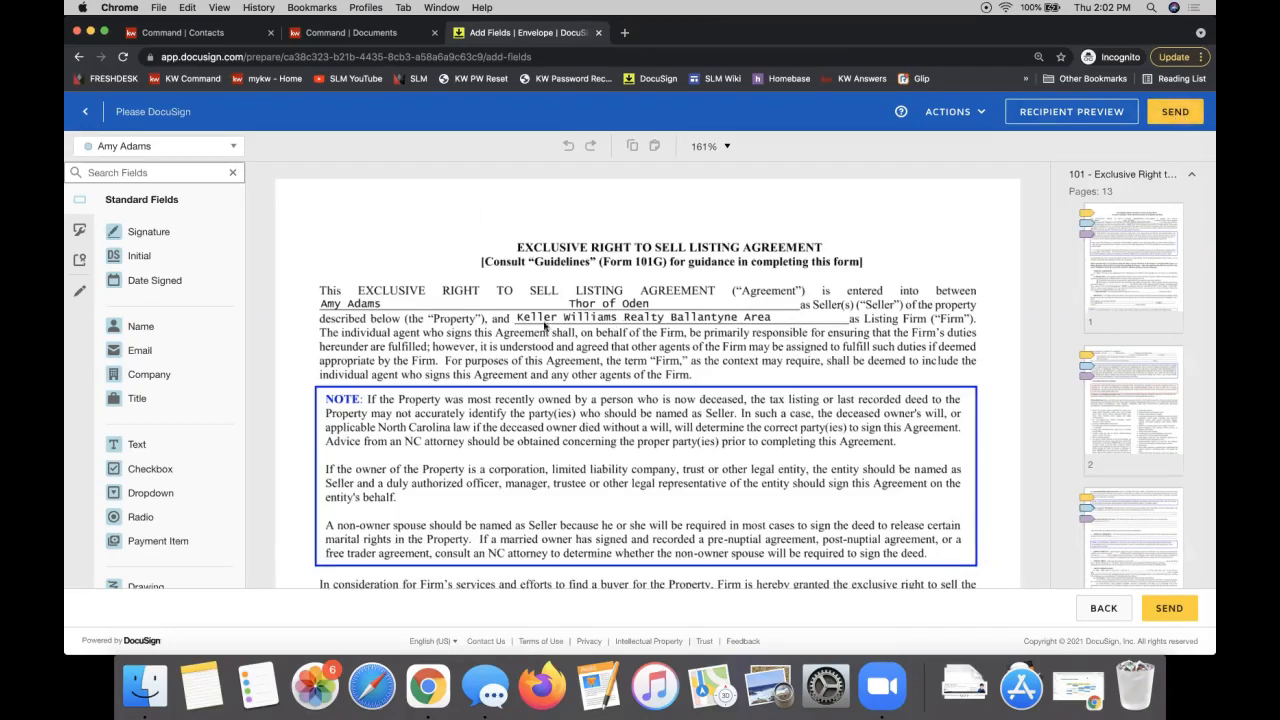
Step: Scroll the 101 agreement's Initial fields through page 4, checking the recipient list without changing it
scroll(621, 327, down, 10)
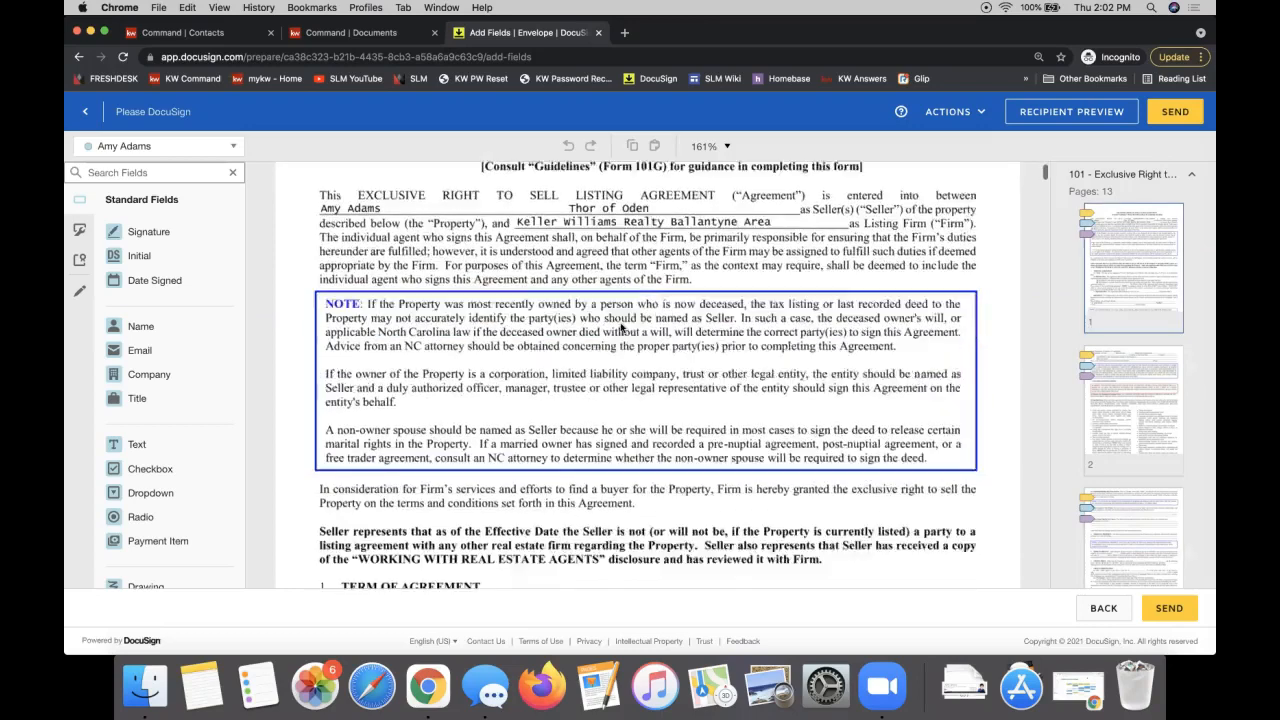
scroll(621, 327, down, 5)
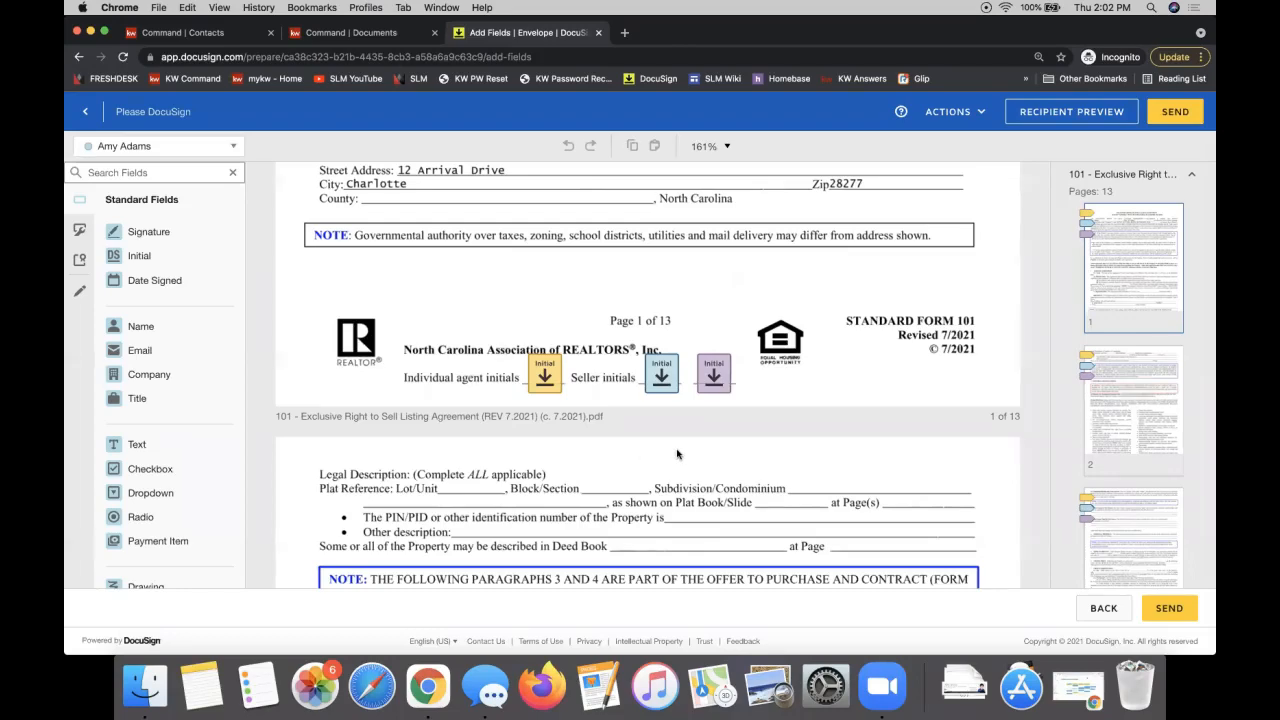
scroll(677, 454, down, 10)
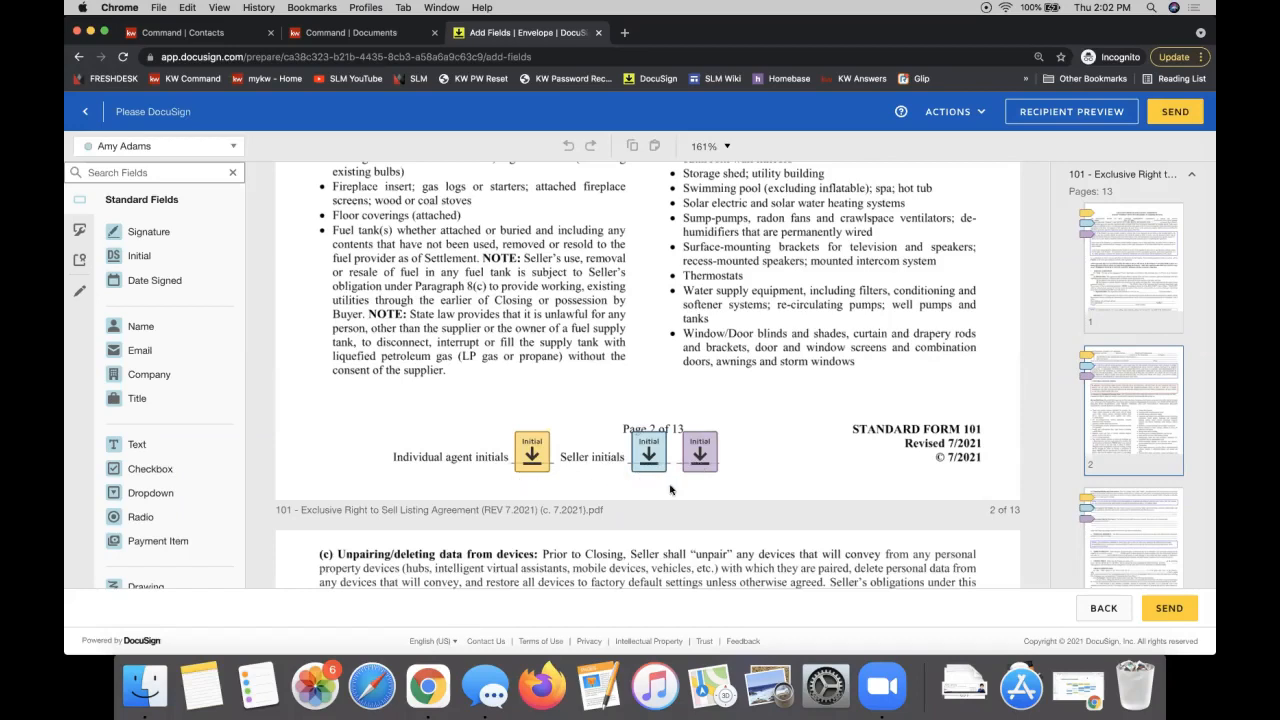
click(109, 147)
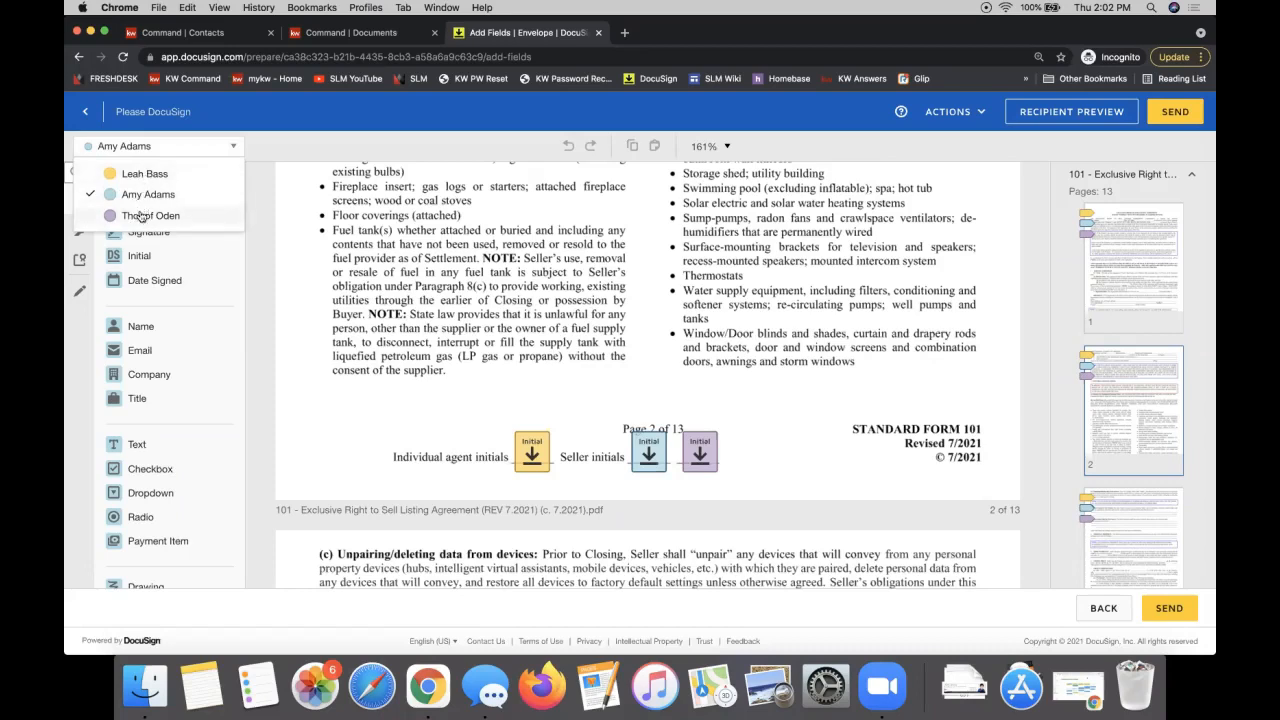
click(484, 300)
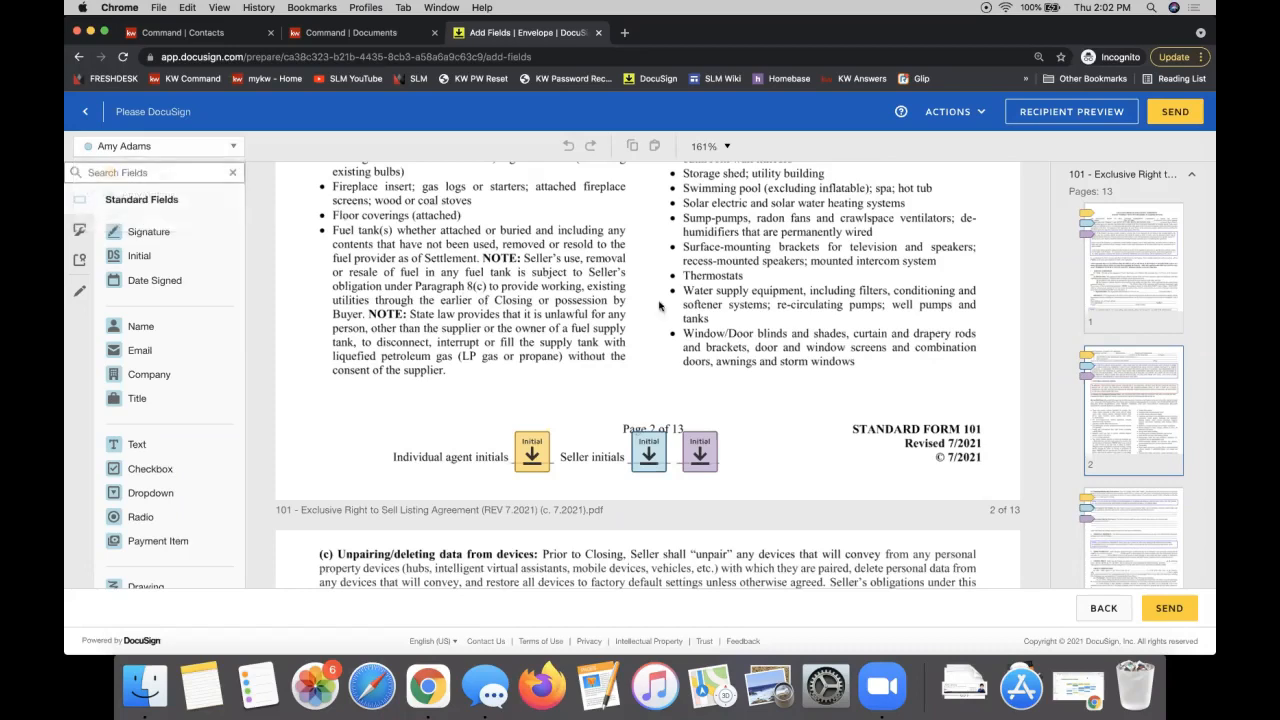
scroll(732, 350, down, 15)
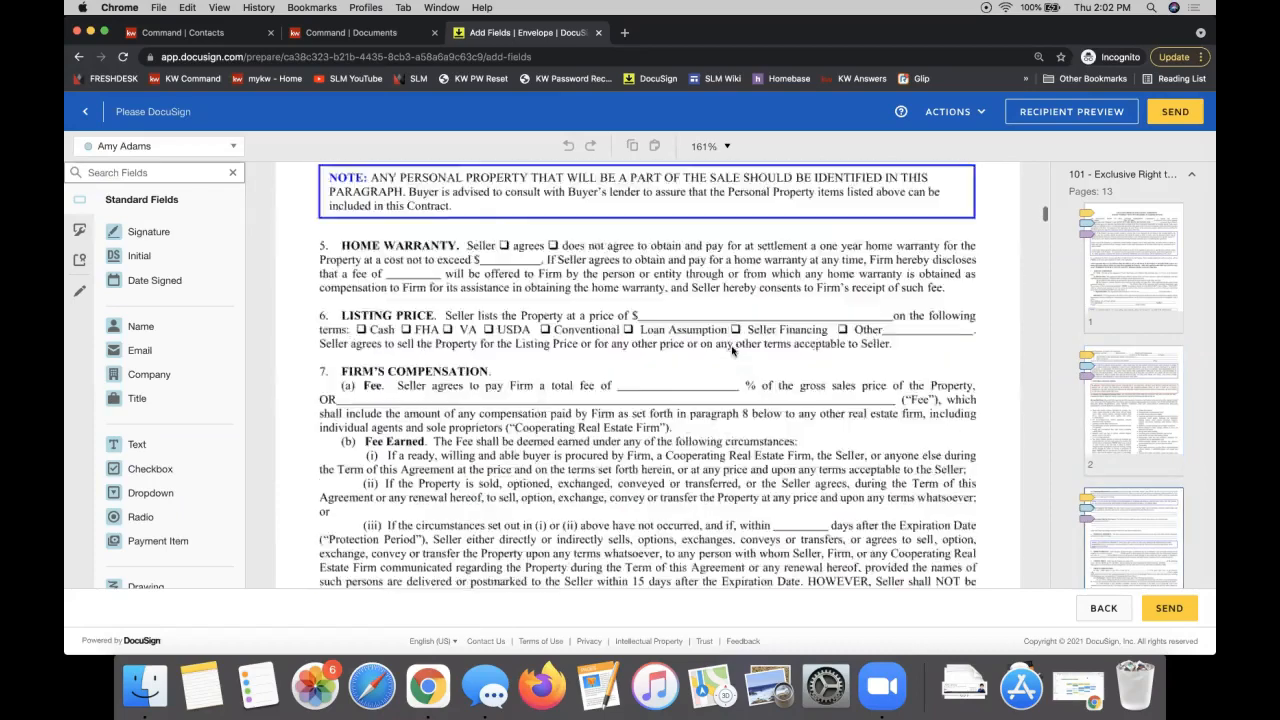
scroll(470, 380, down, 15)
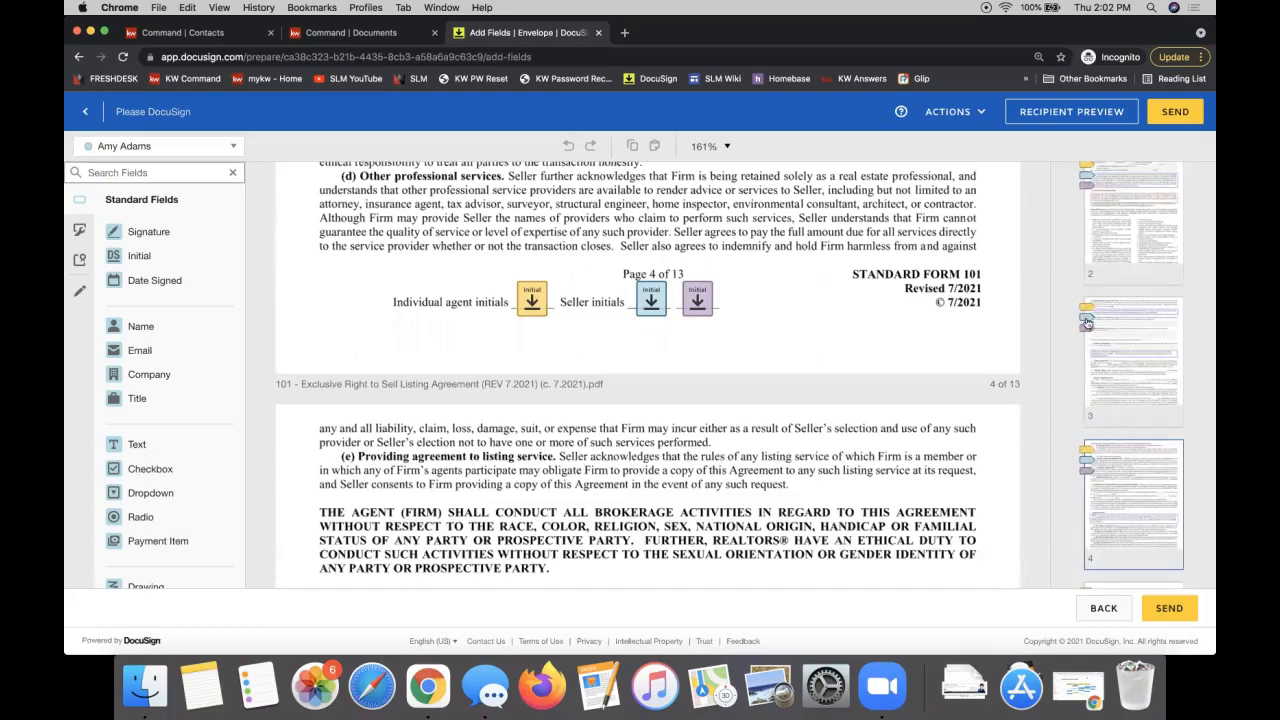
scroll(1088, 339, down, 3)
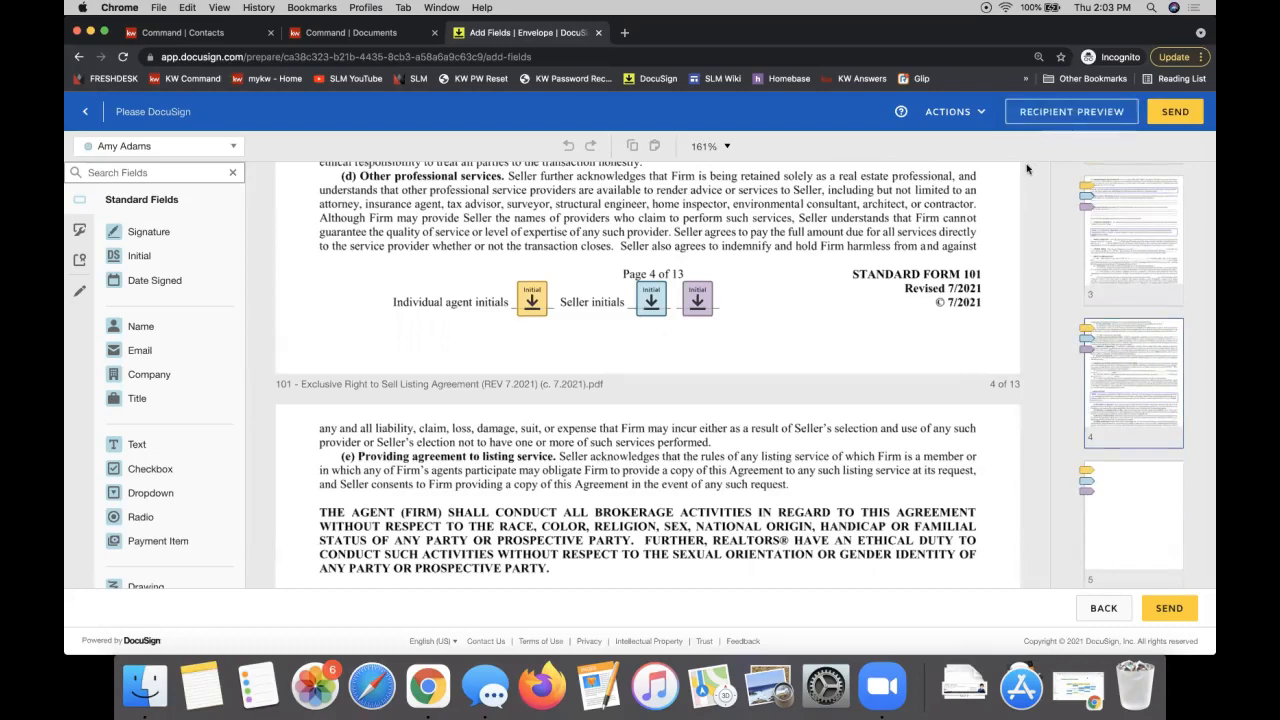
click(1064, 117)
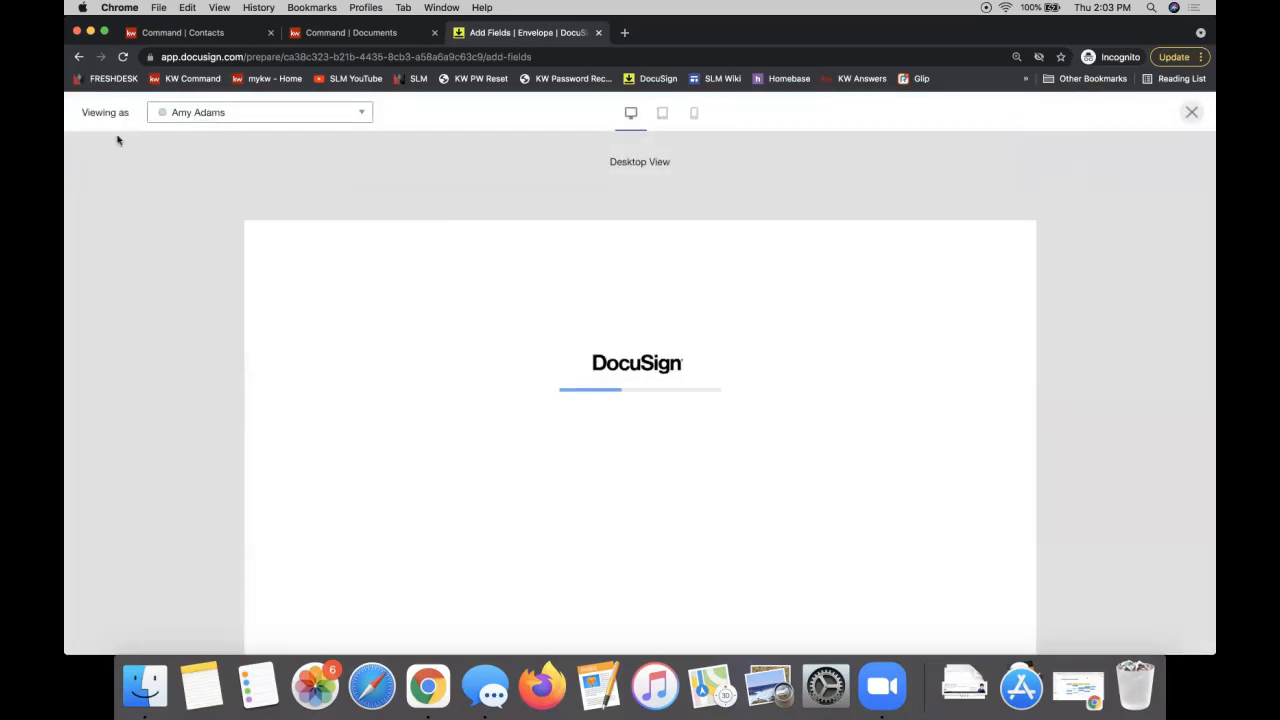
drag(104, 112, 128, 112)
click(182, 117)
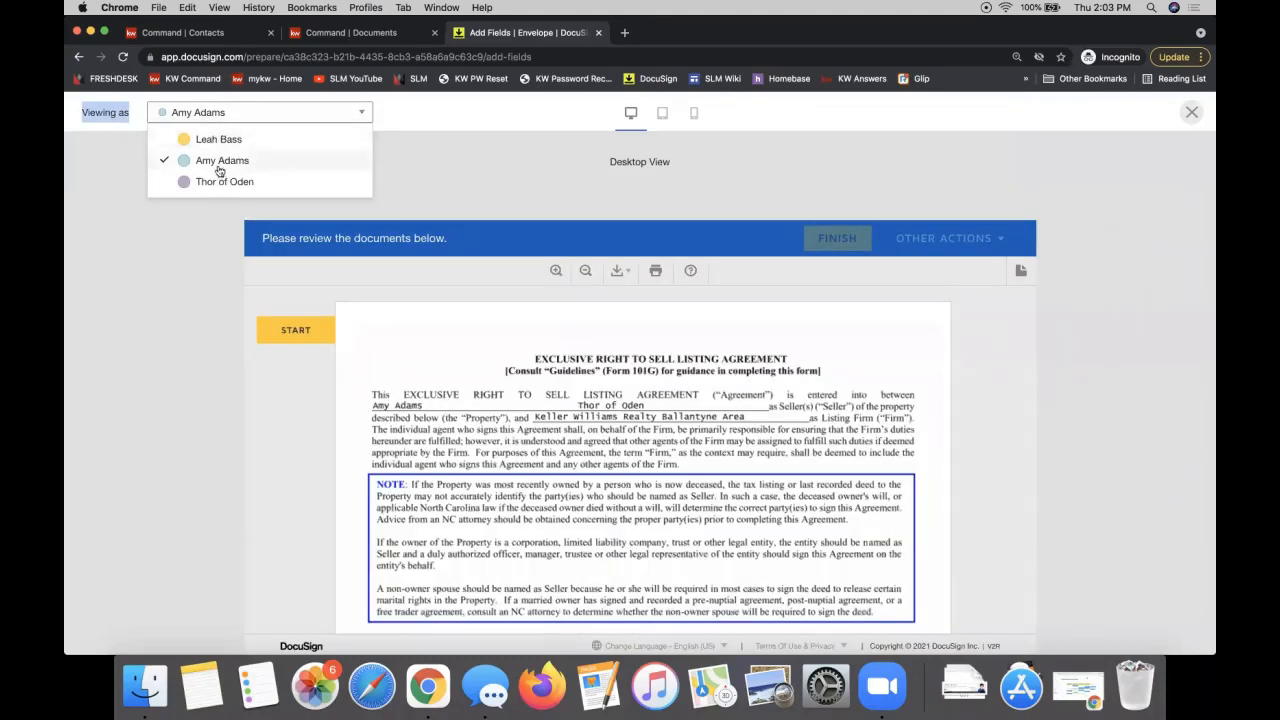
click(212, 138)
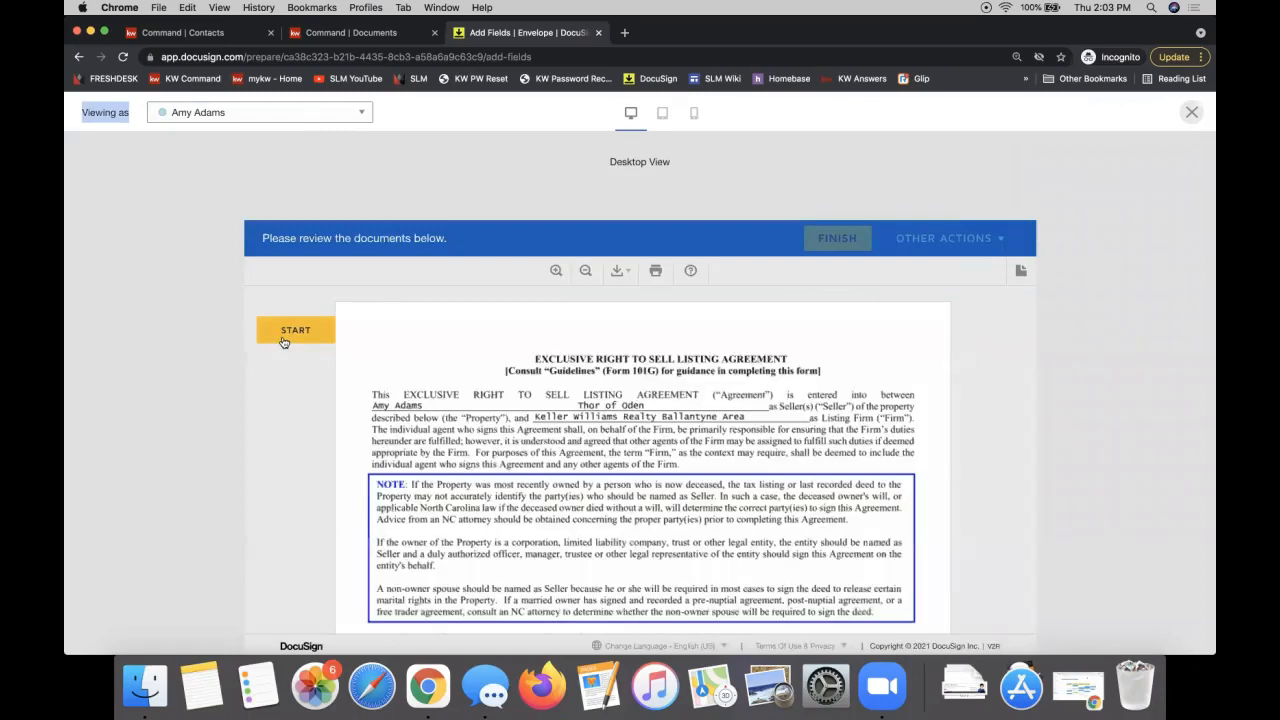
click(285, 335)
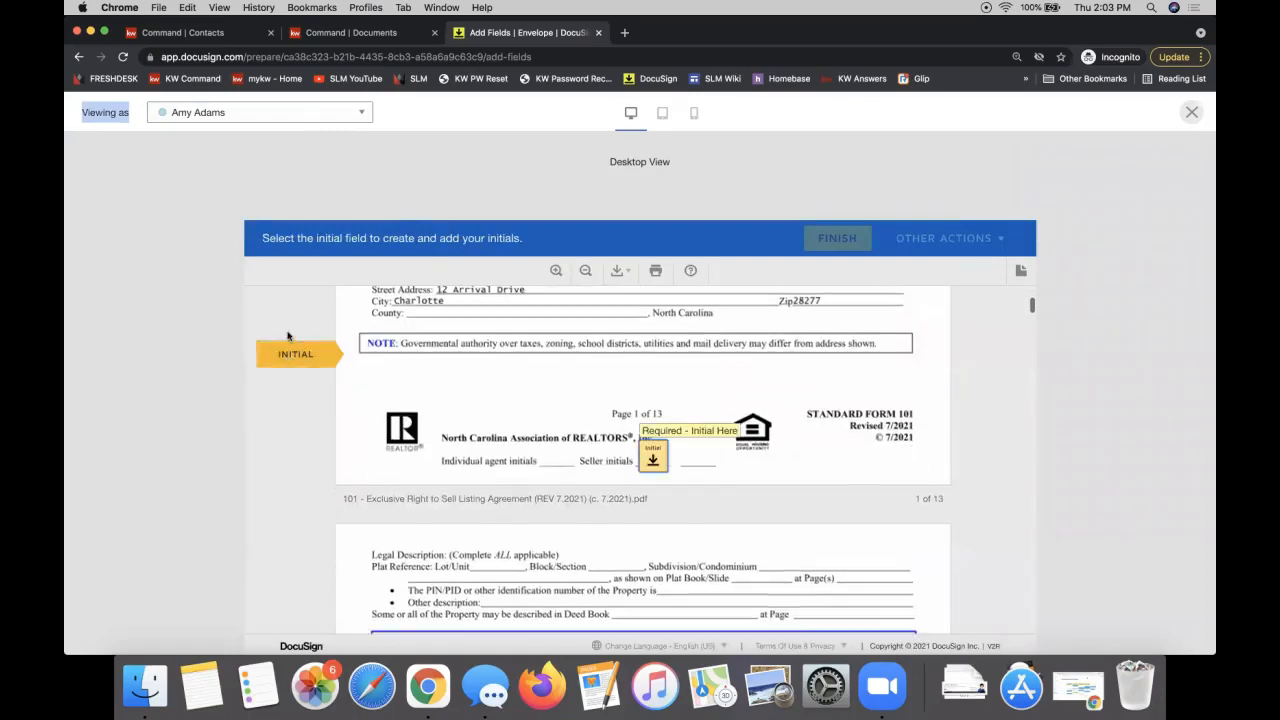
click(655, 453)
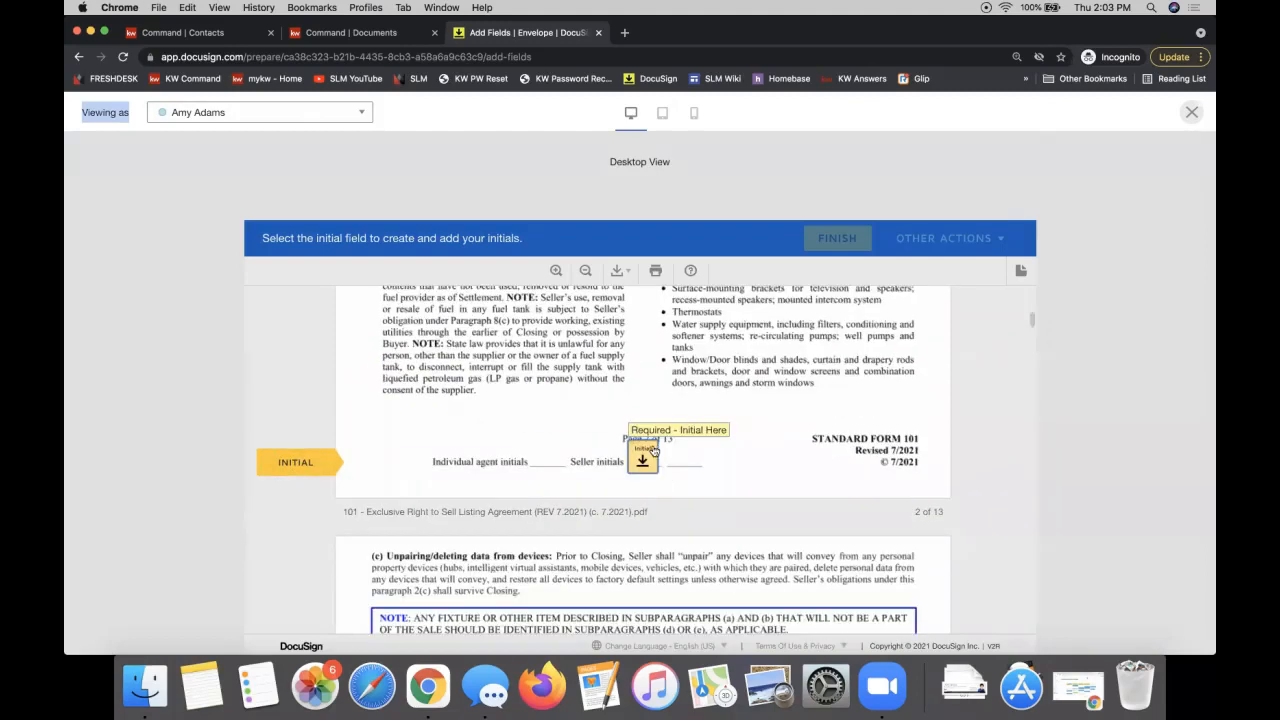
click(650, 451)
click(646, 454)
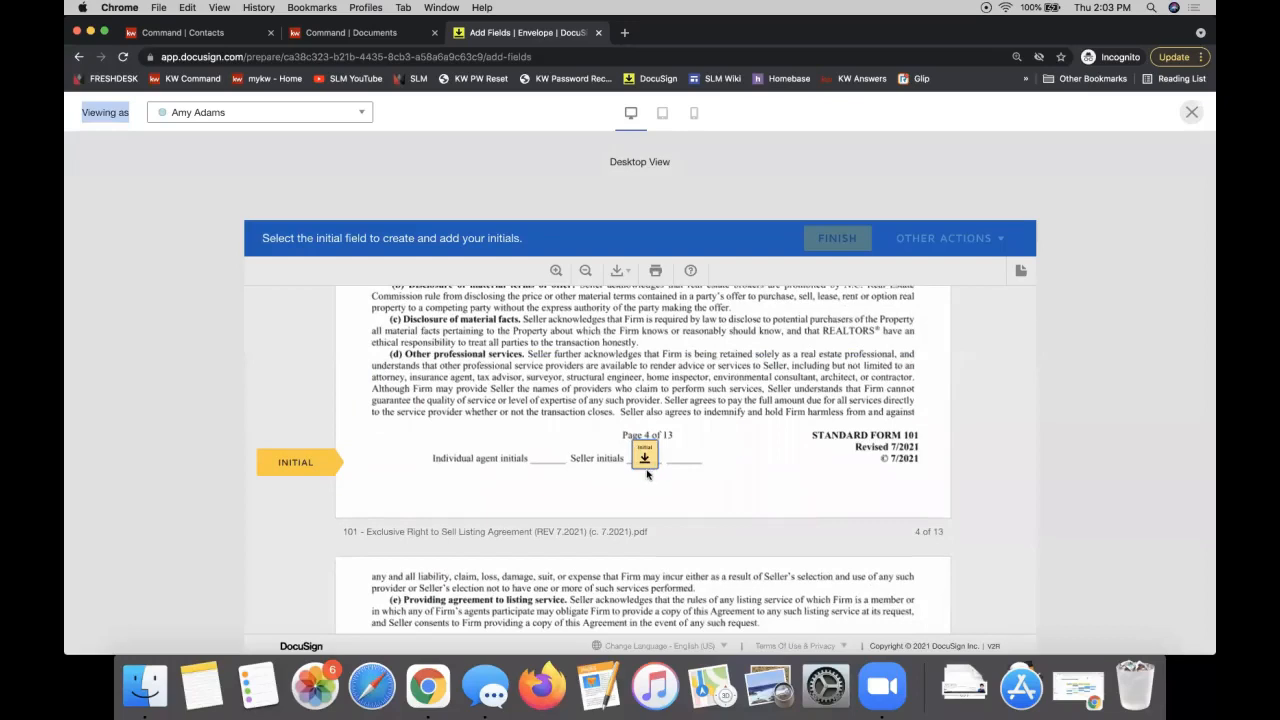
click(645, 458)
click(644, 458)
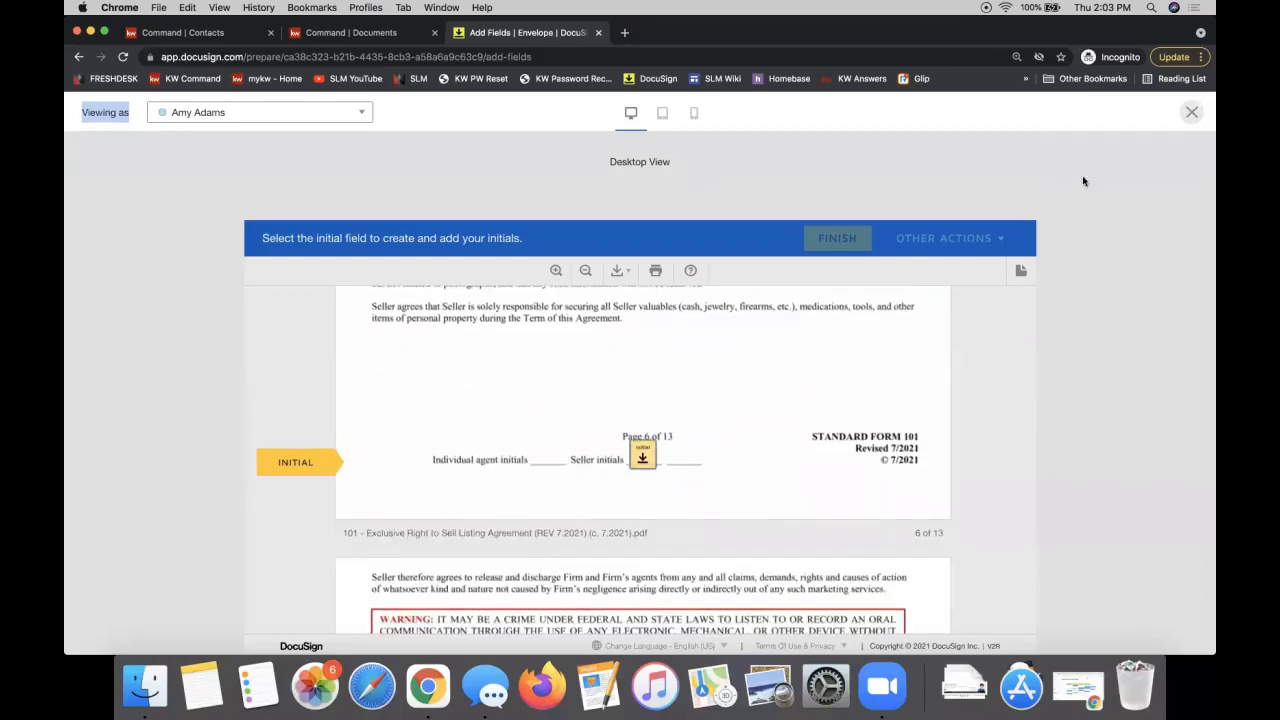
click(779, 166)
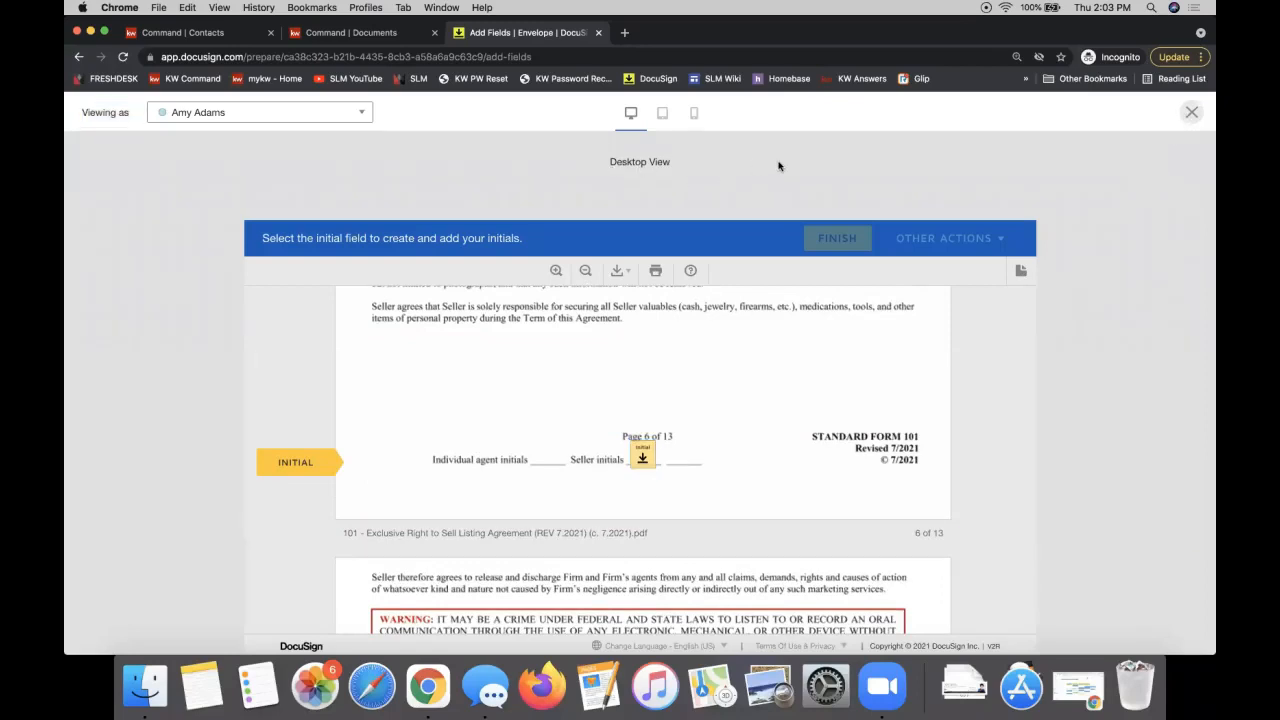
click(1191, 113)
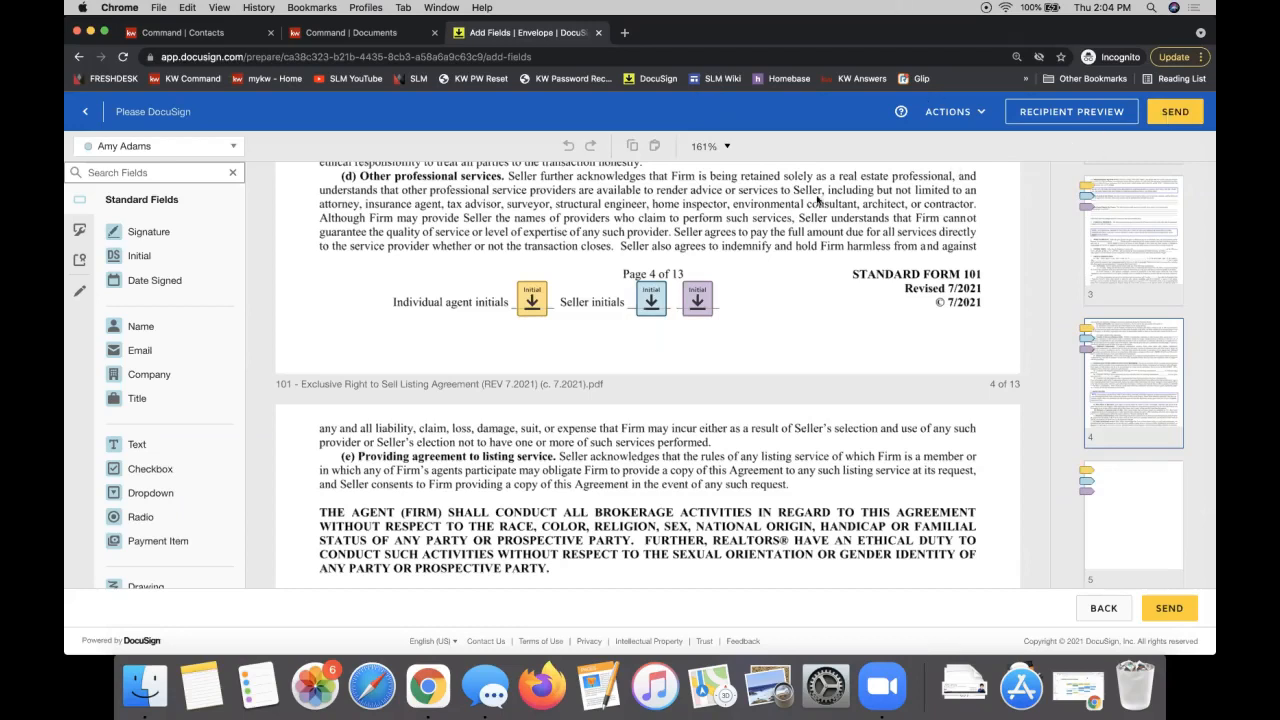
Step: Switch to pre-fill tools and place a trial text field reading 'text' on the first compensation line
scroll(770, 218, down, 5)
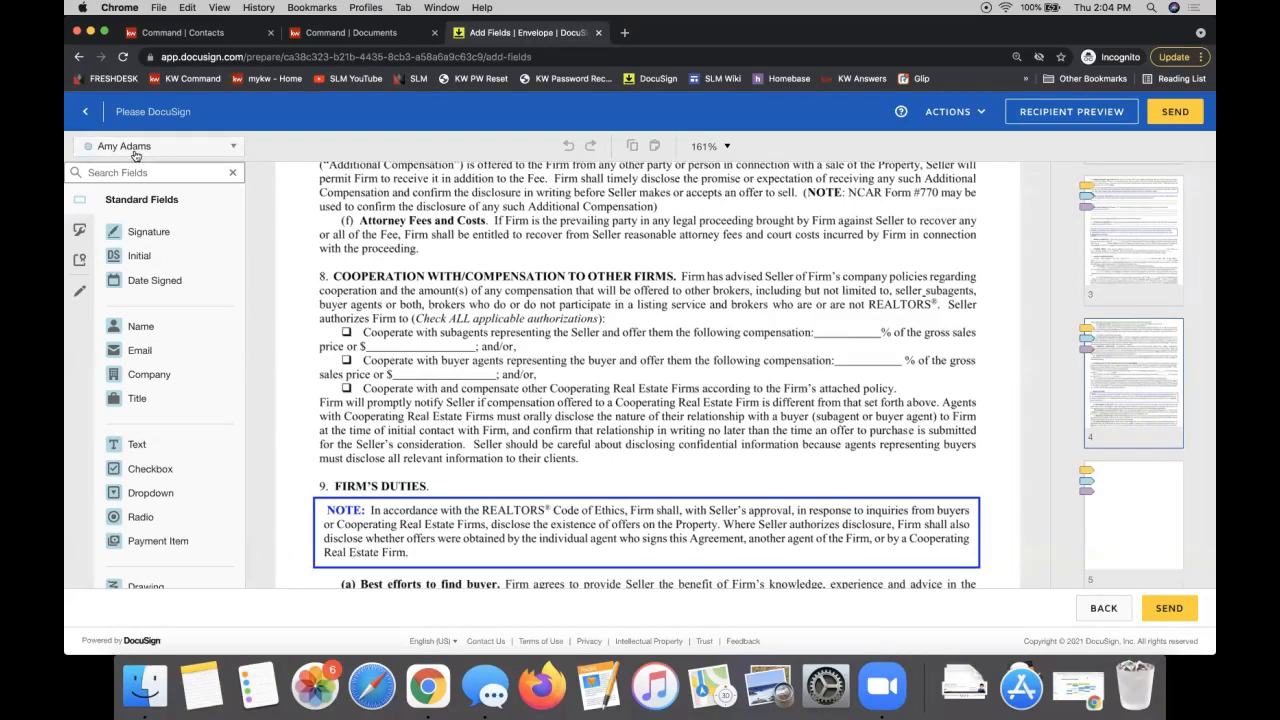
click(80, 293)
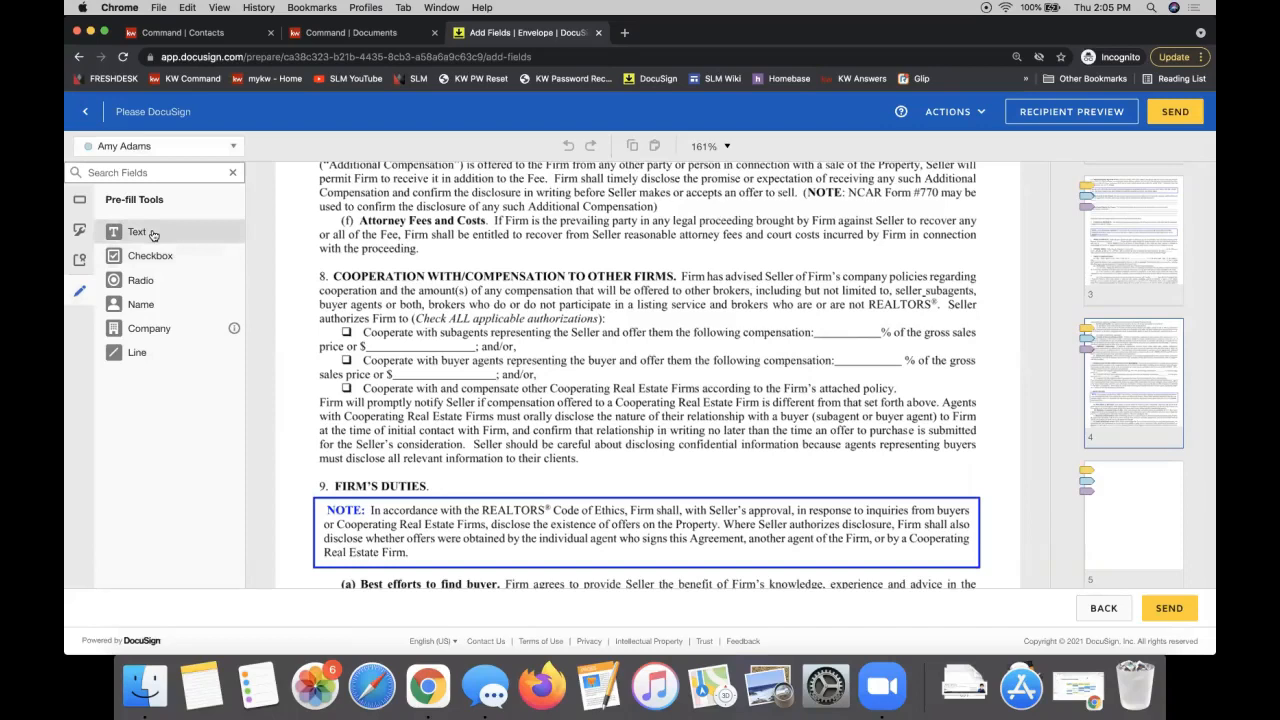
drag(152, 234, 368, 318)
scroll(496, 388, down, 5)
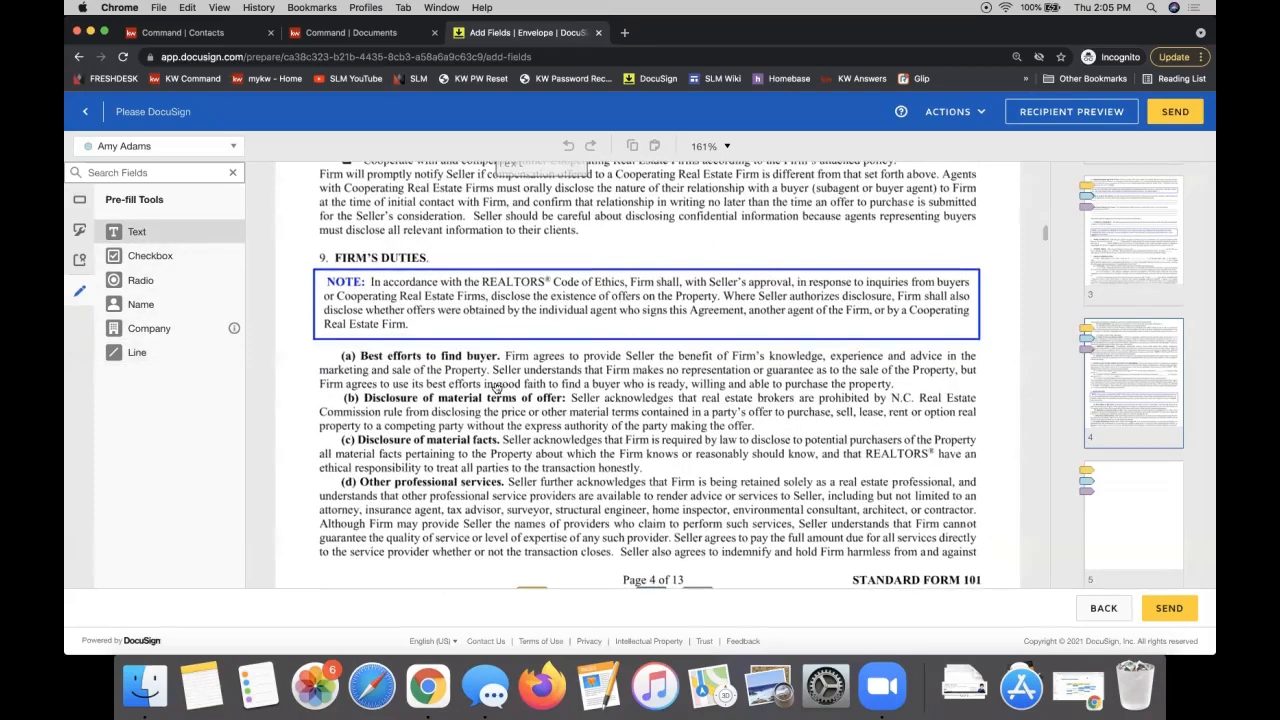
scroll(496, 388, up, 6)
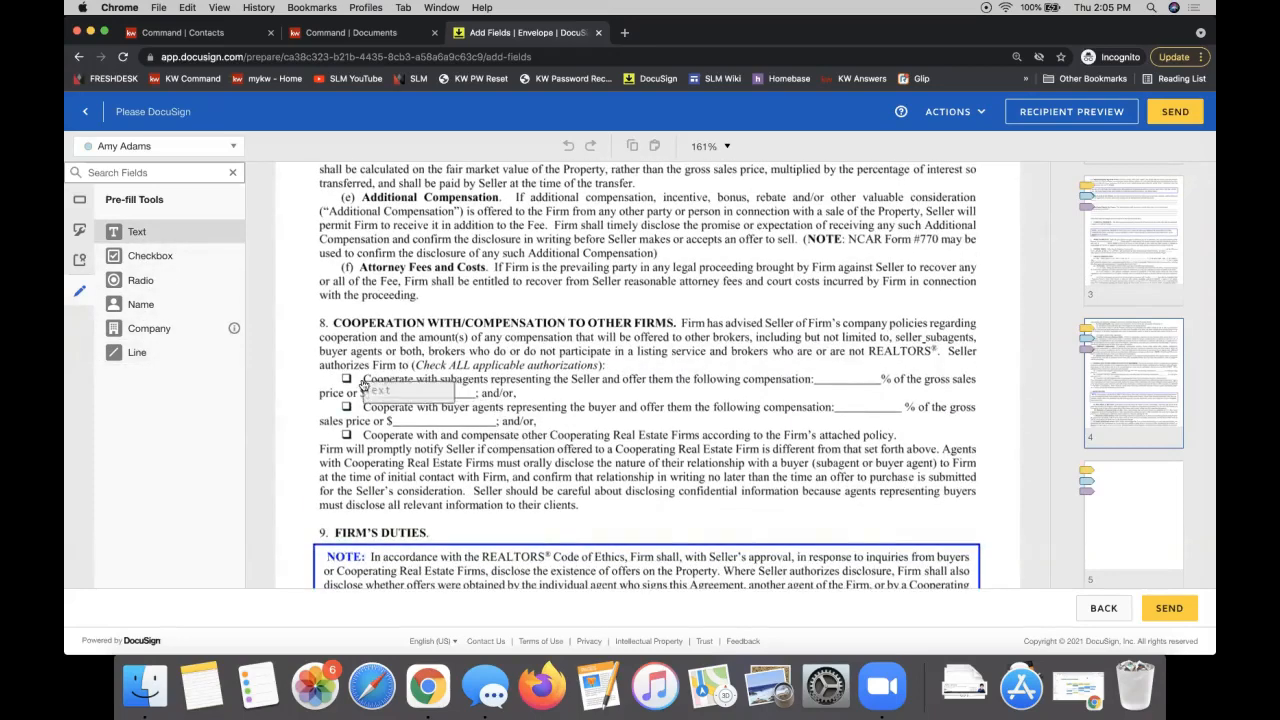
click(435, 440)
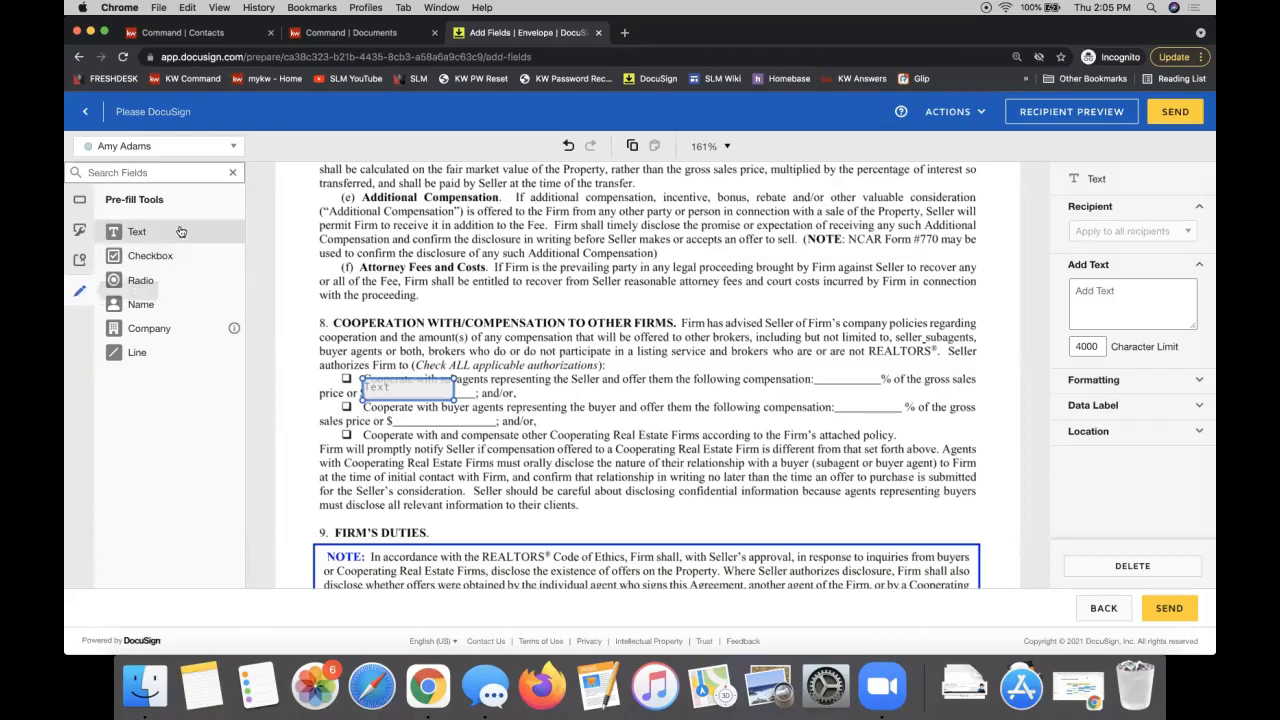
click(393, 389)
text(text)
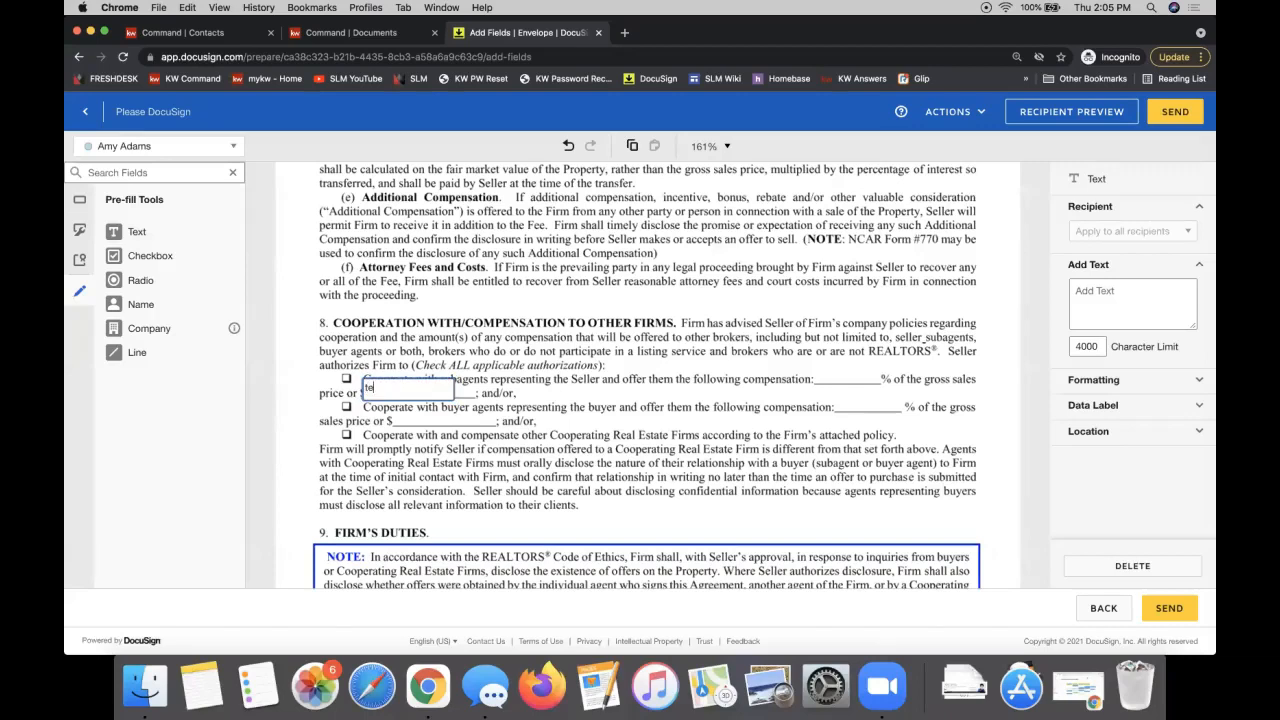
Step: Keep the trial field's text colour Black, nudge it onto the $ price line, then delete it
click(1095, 381)
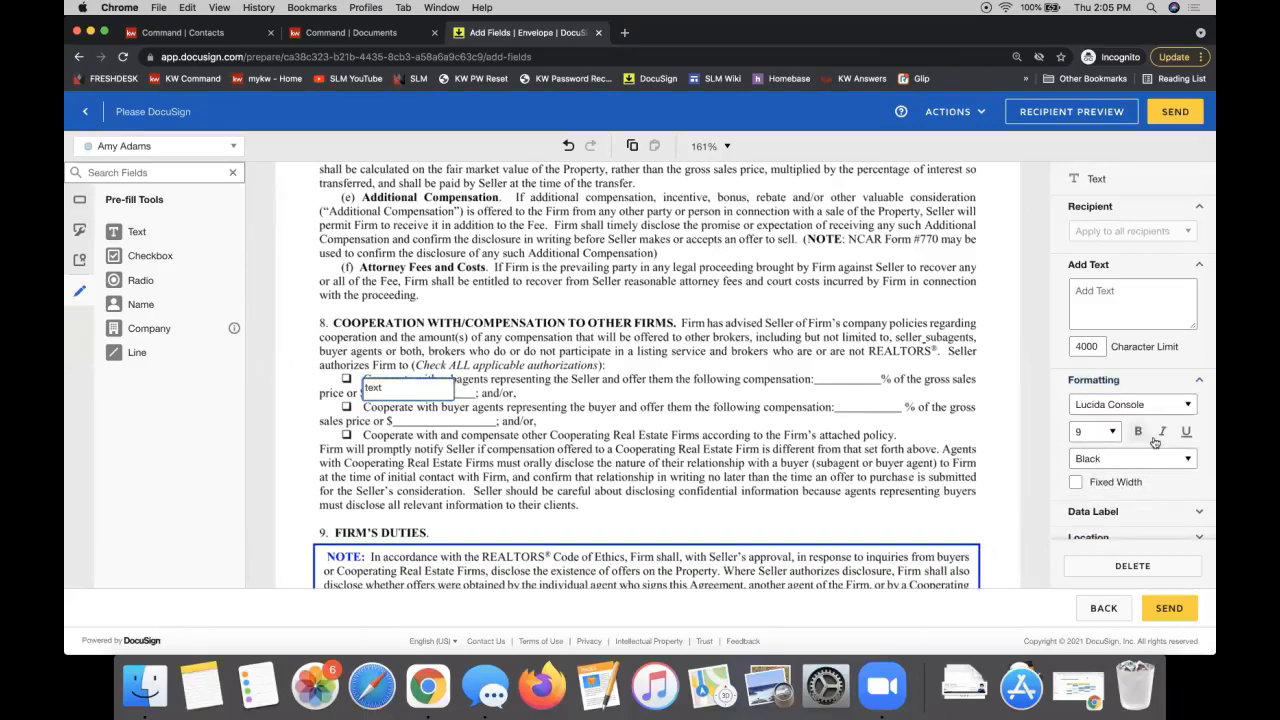
scroll(1118, 420, down, 1)
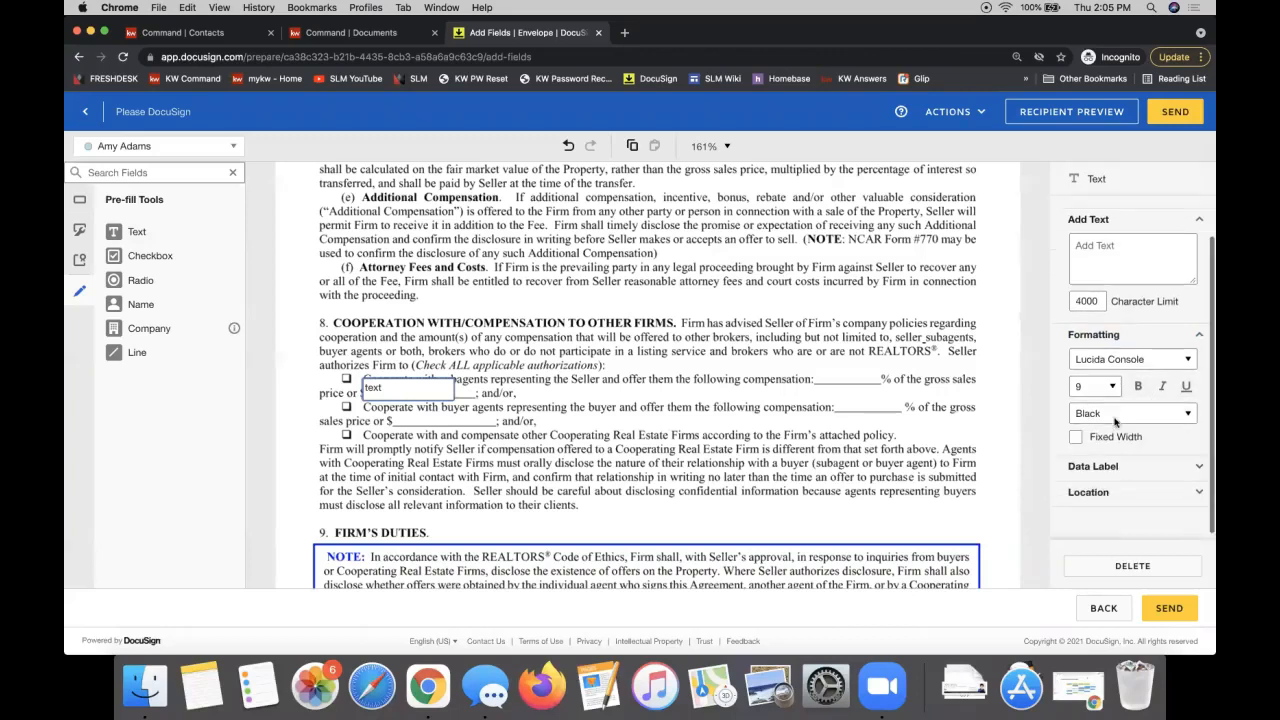
click(1090, 409)
click(1052, 397)
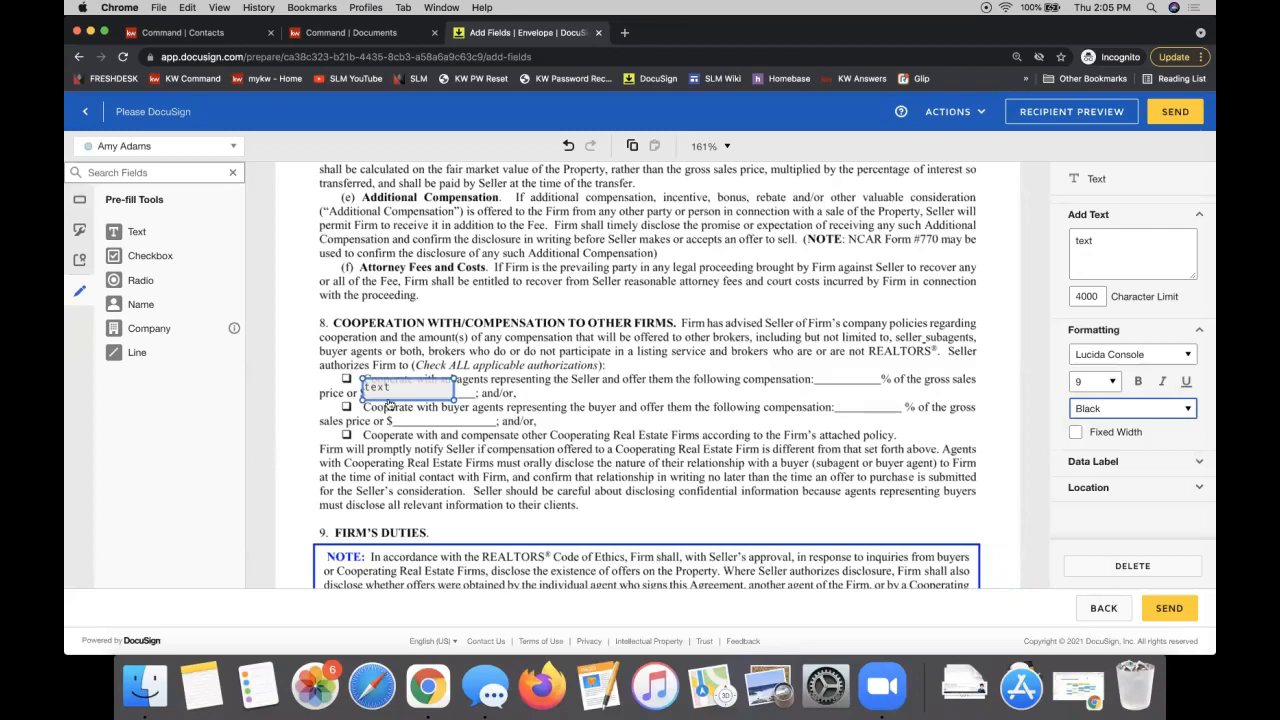
click(410, 396)
mouse_move(407, 387)
mouse_down()
mouse_move(375, 426)
mouse_move(417, 394)
mouse_up()
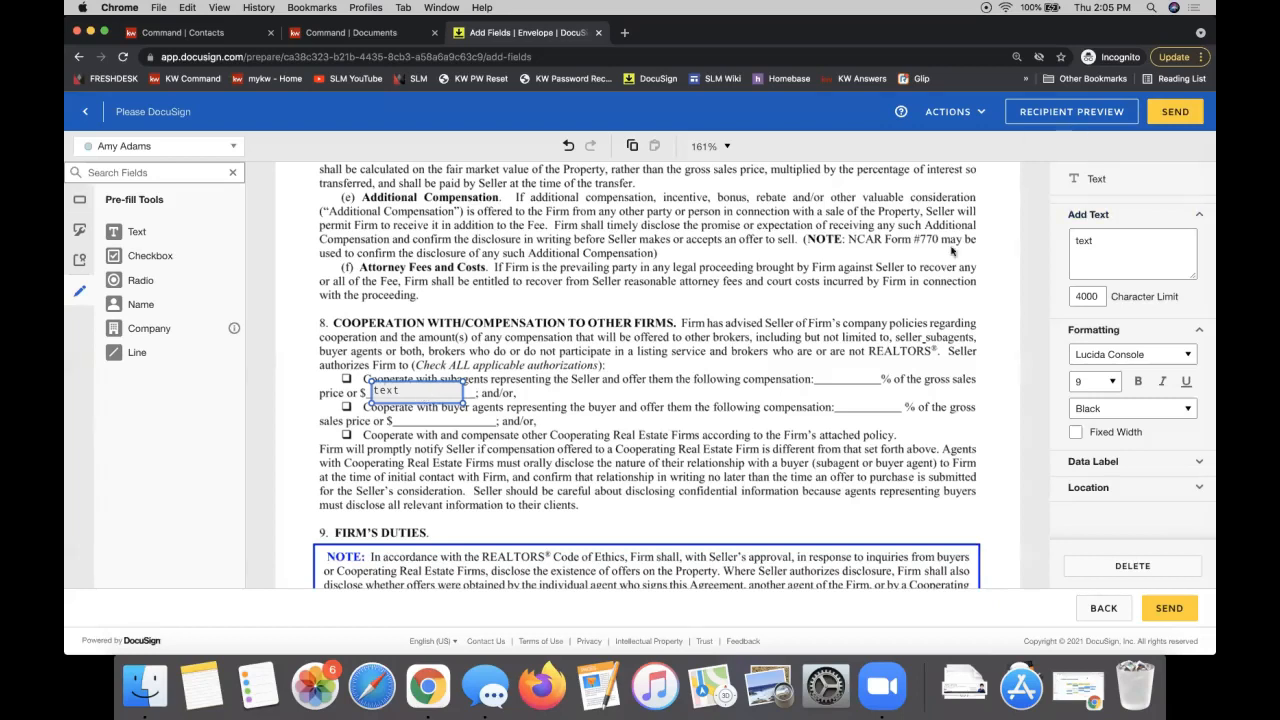
click(1133, 566)
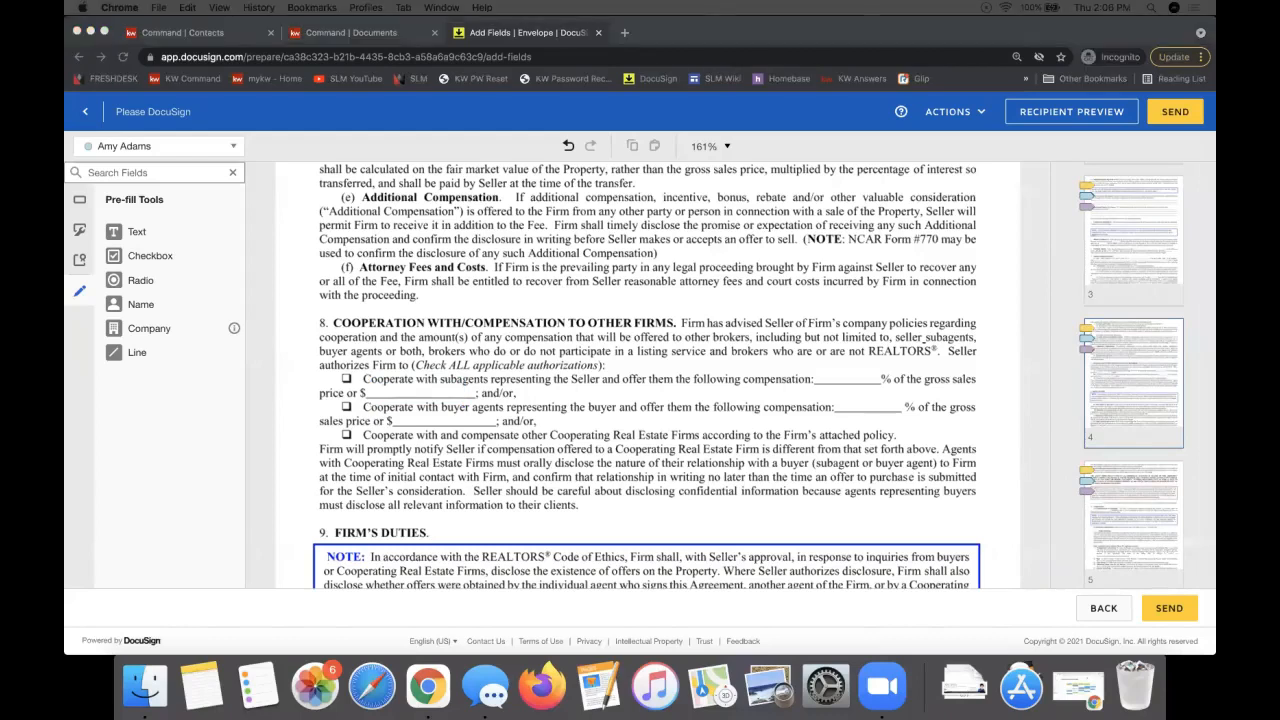
Step: Maximize the DocuSign links Google Doc, copy its share link, and return to DocuSign
drag(604, 383, 392, 176)
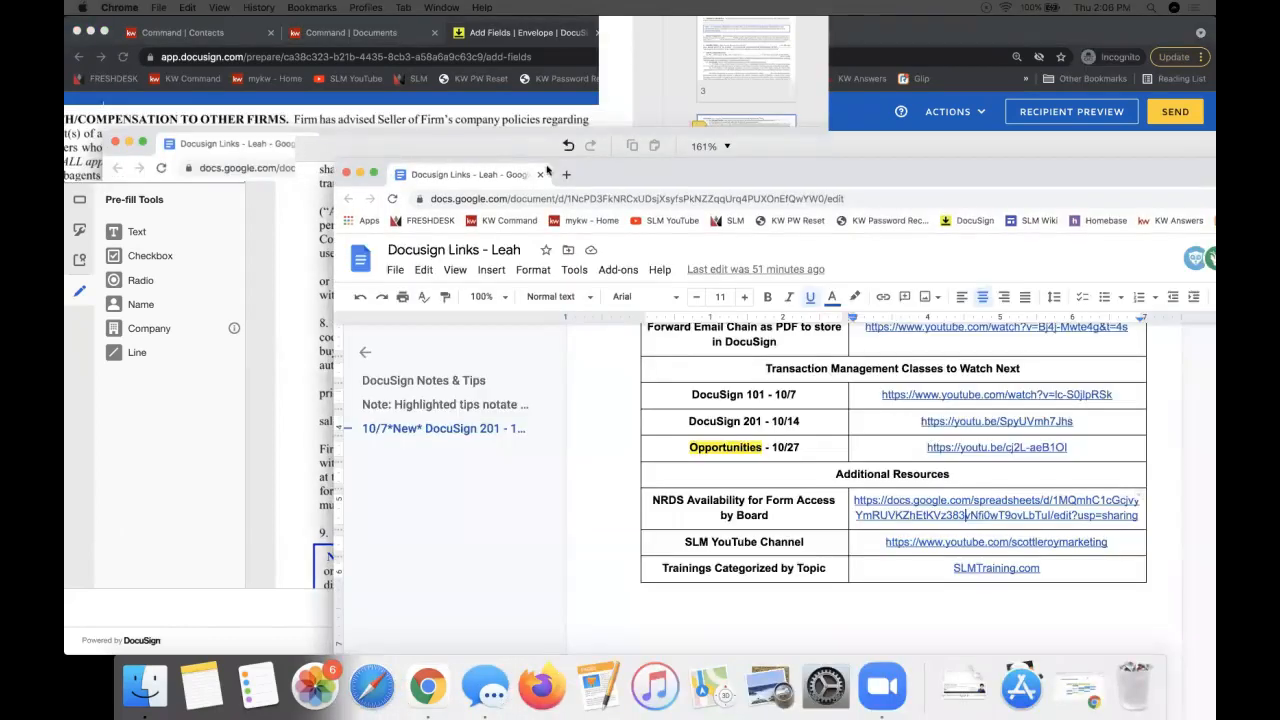
double_click(612, 175)
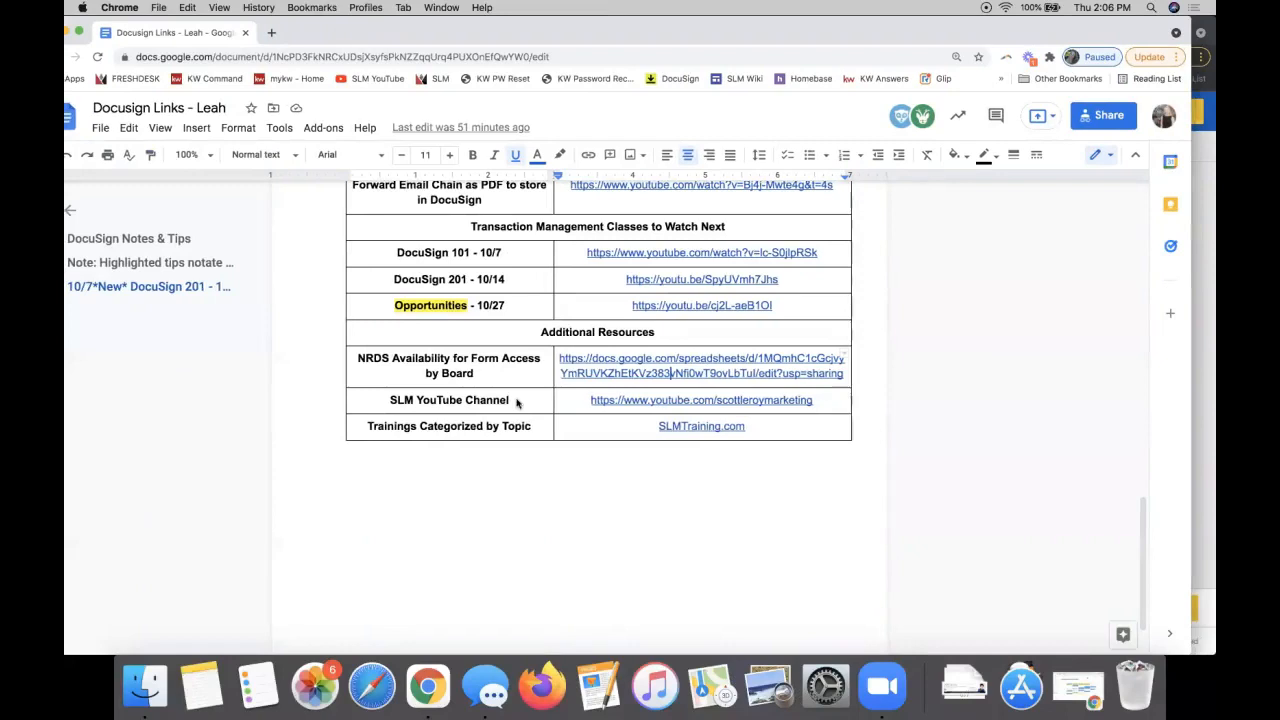
scroll(508, 287, up, 10)
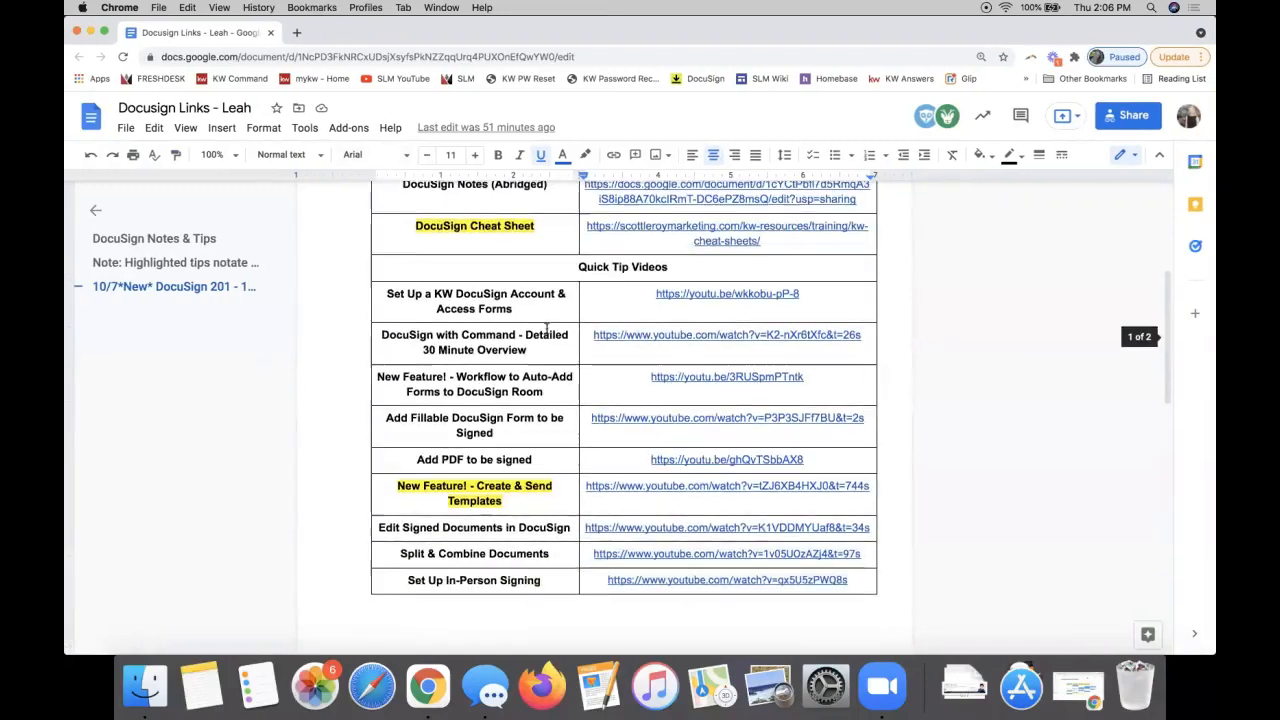
drag(513, 500, 399, 485)
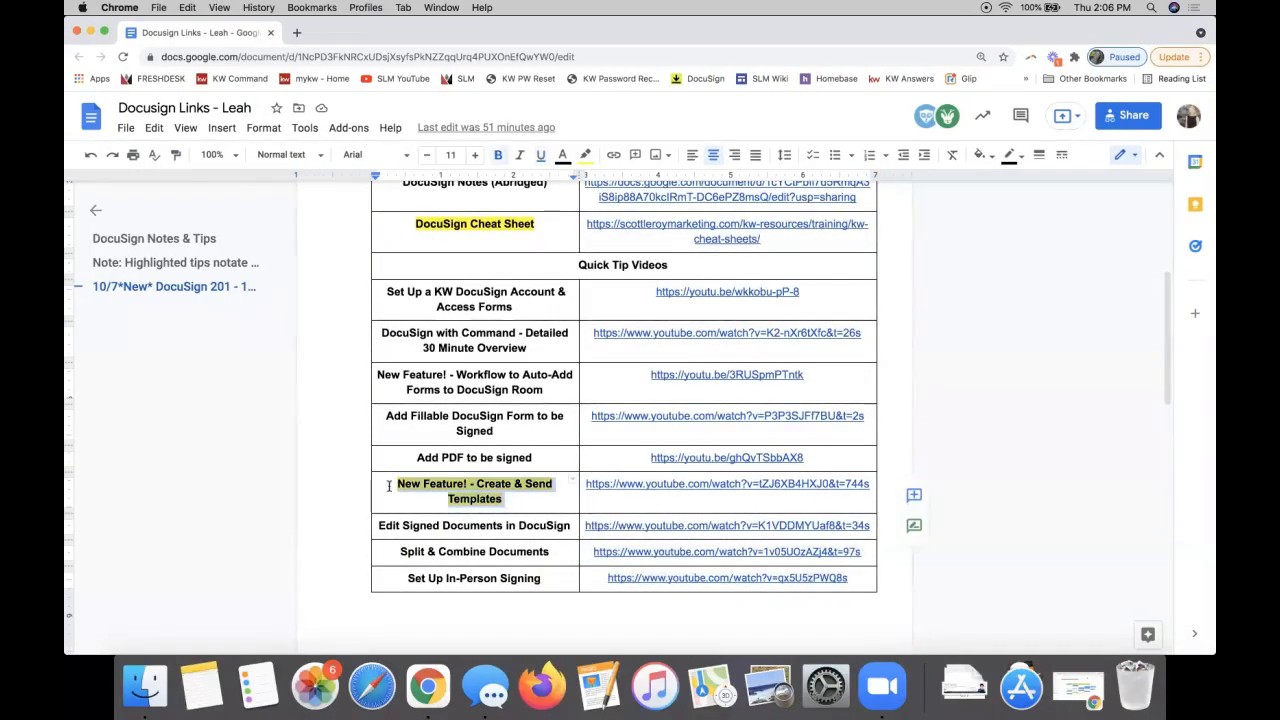
click(694, 486)
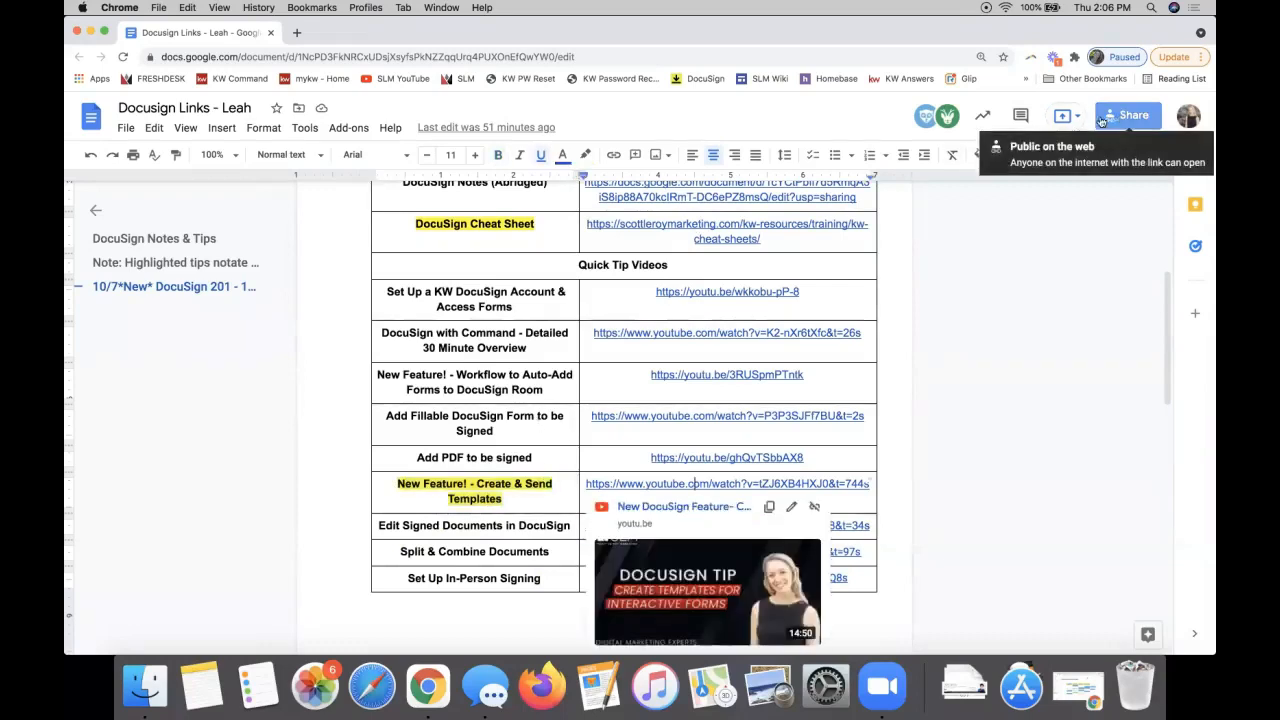
click(1101, 121)
click(833, 506)
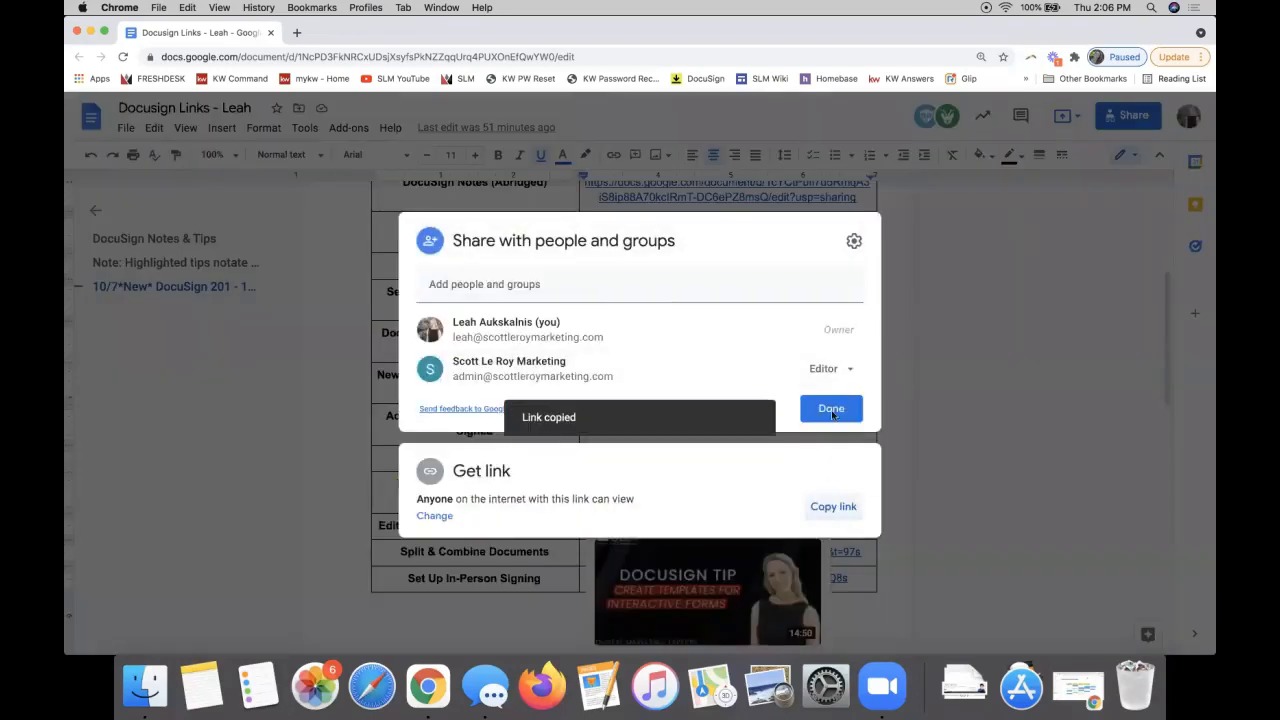
click(831, 409)
key(ctrl+Left)
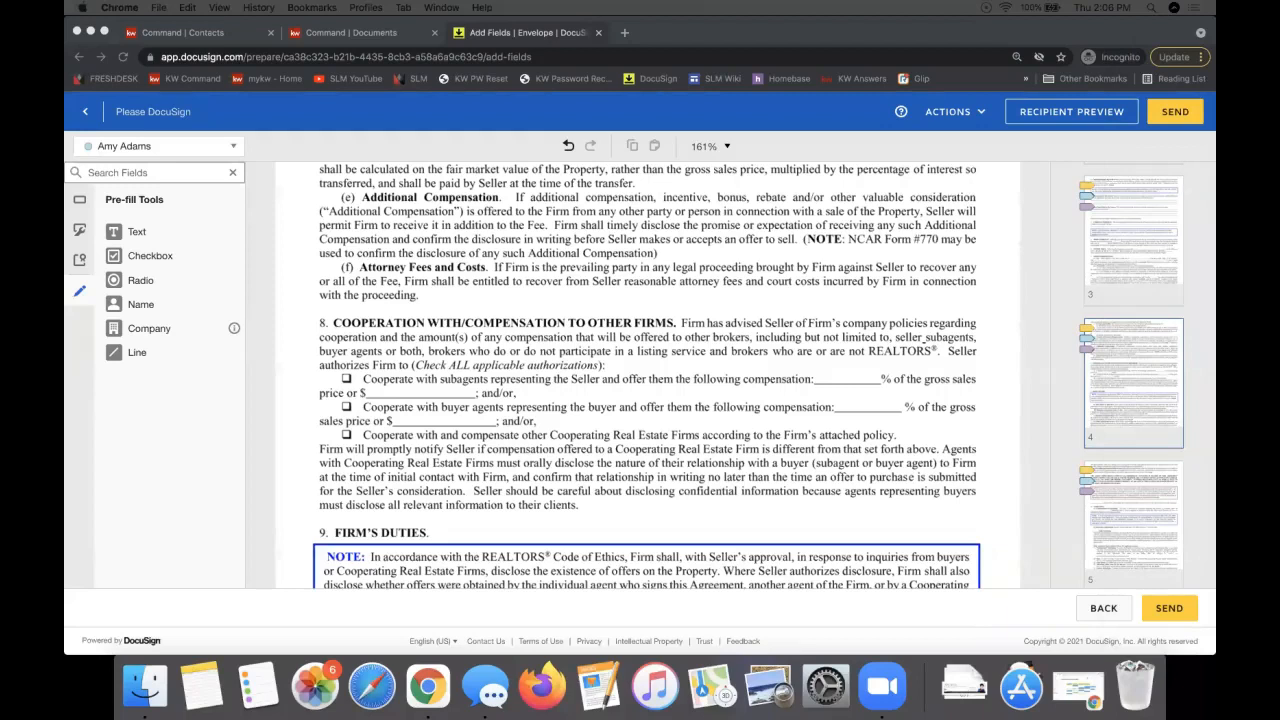
Step: Send the Please DocuSign envelope to its recipients
click(757, 355)
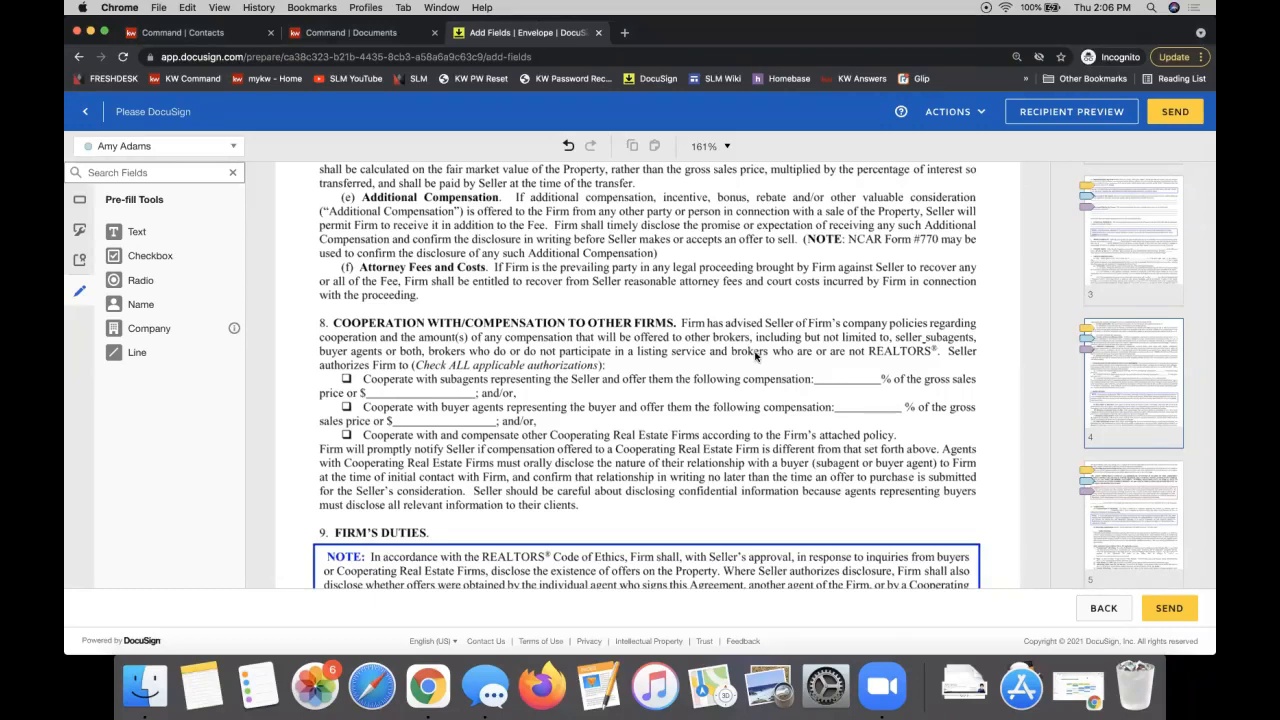
click(1176, 115)
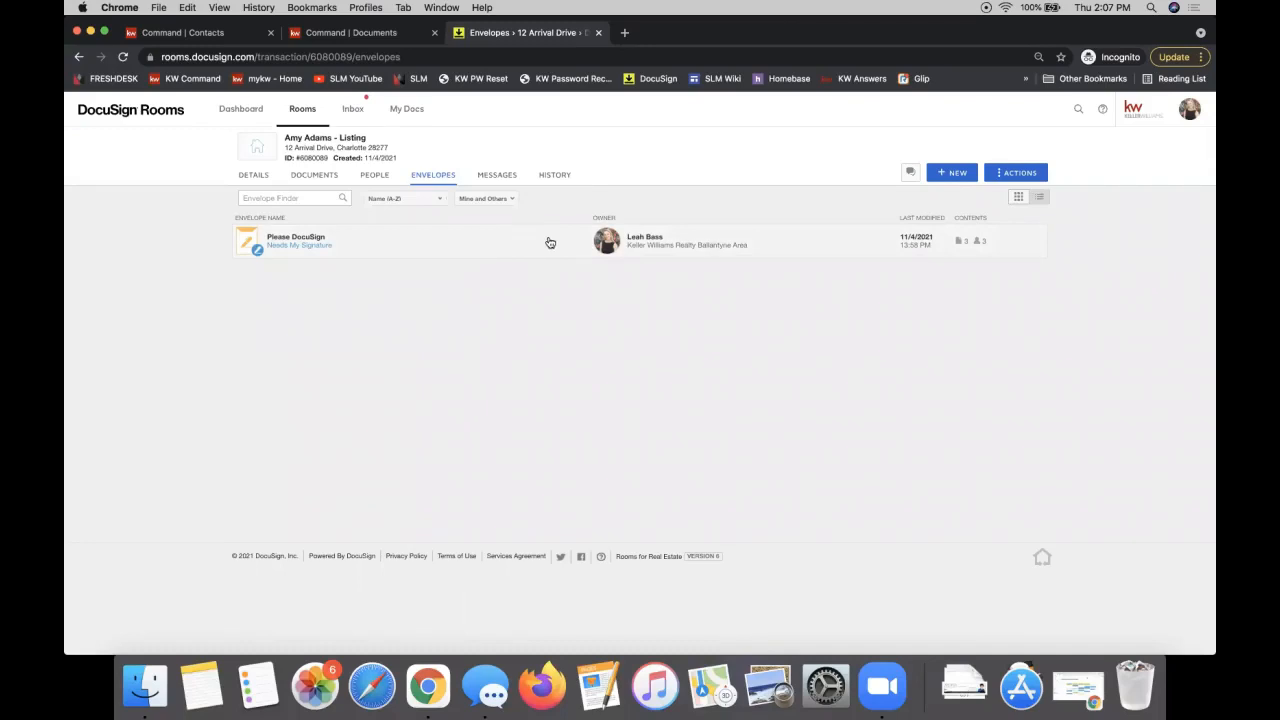
Step: Toggle the room's envelopes between card and list views, then open the Please DocuSign envelope's details
click(1019, 198)
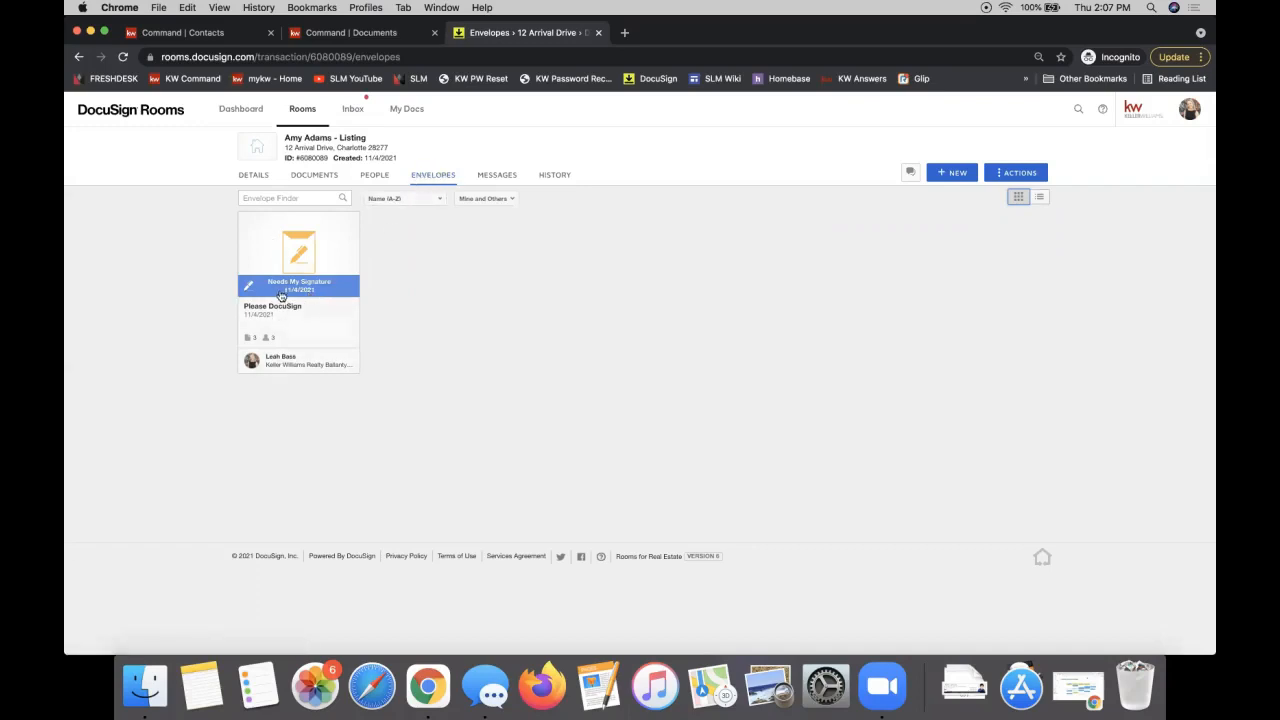
click(1039, 198)
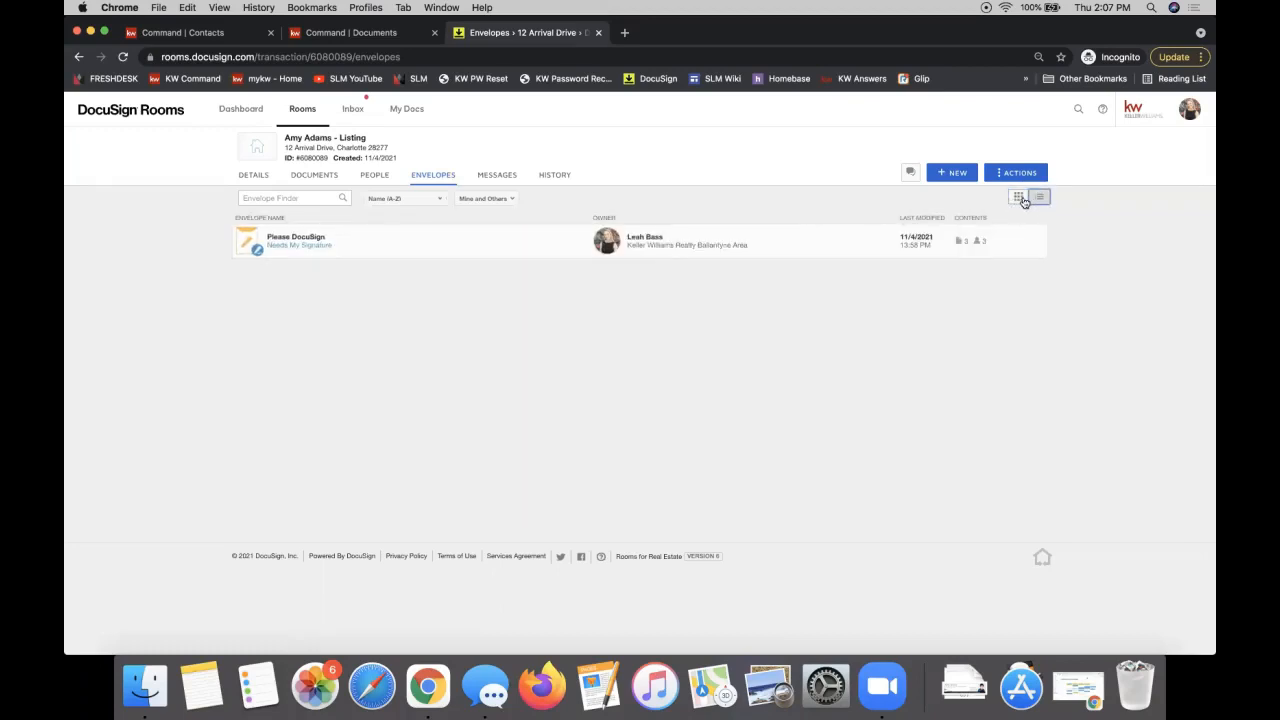
click(1018, 197)
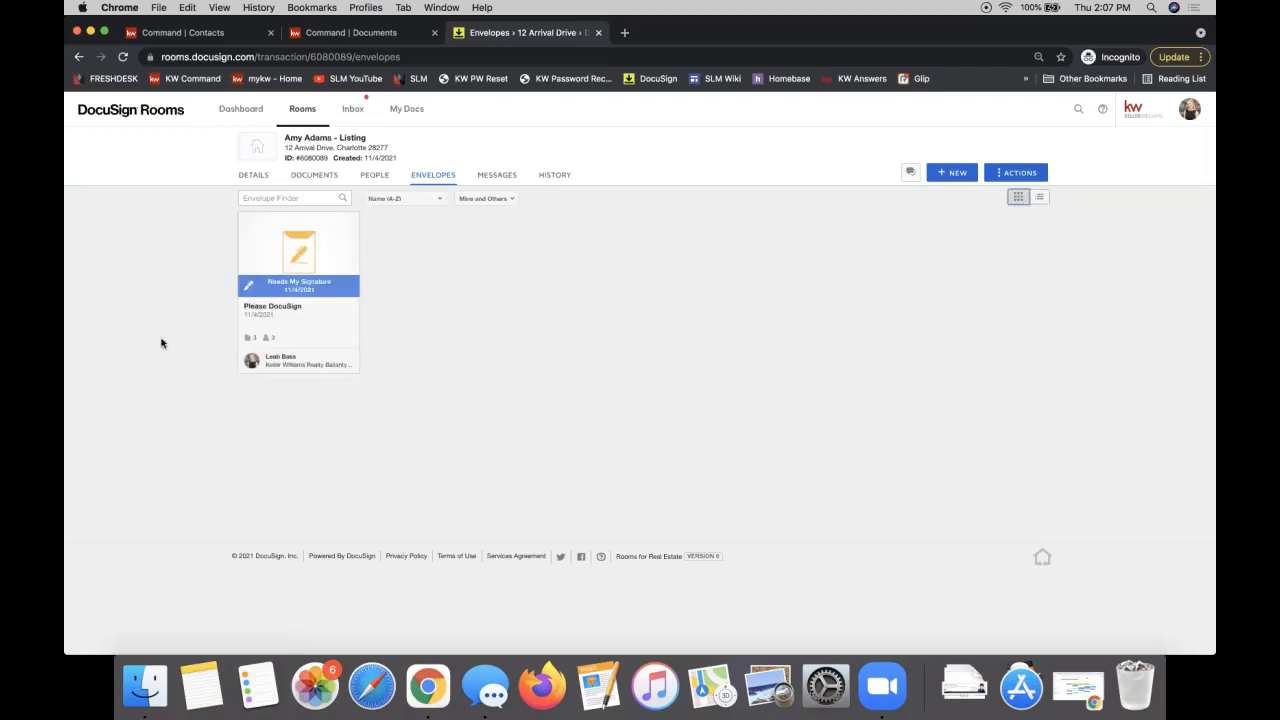
click(299, 288)
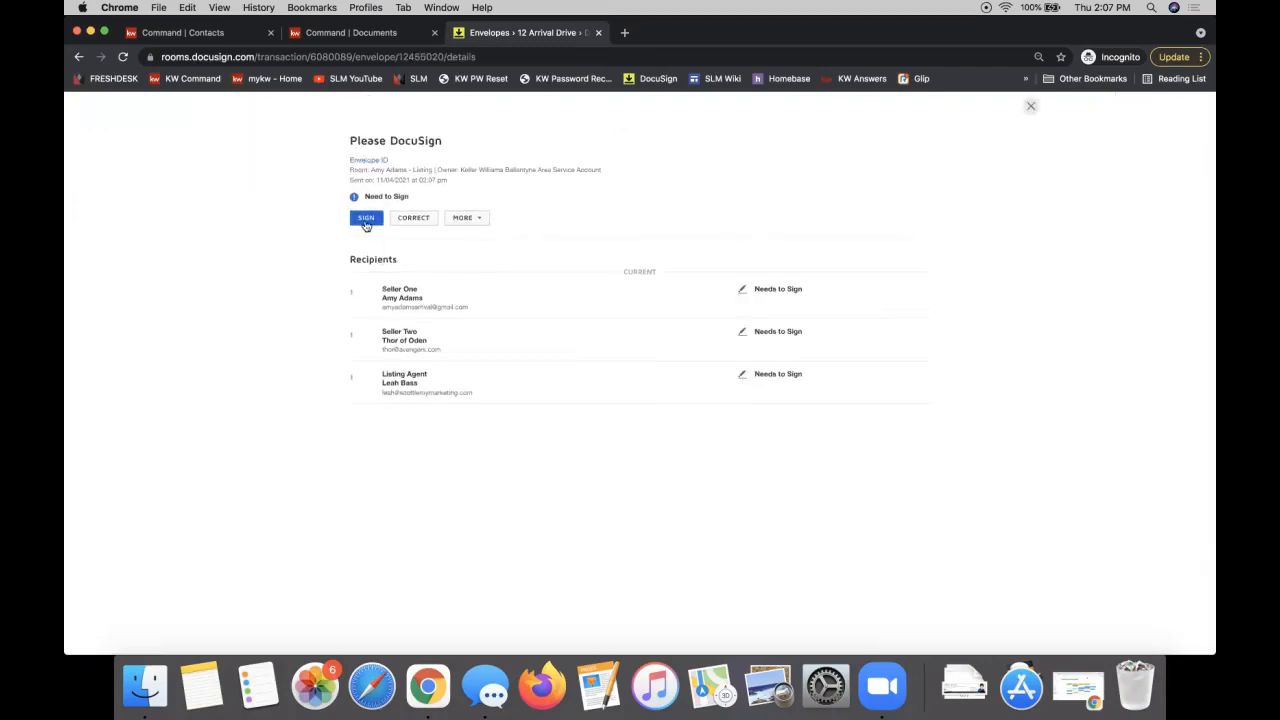
Step: Close the envelope details, go to the Rooms list, and search for 'aignatu'
click(366, 226)
click(1030, 107)
click(292, 111)
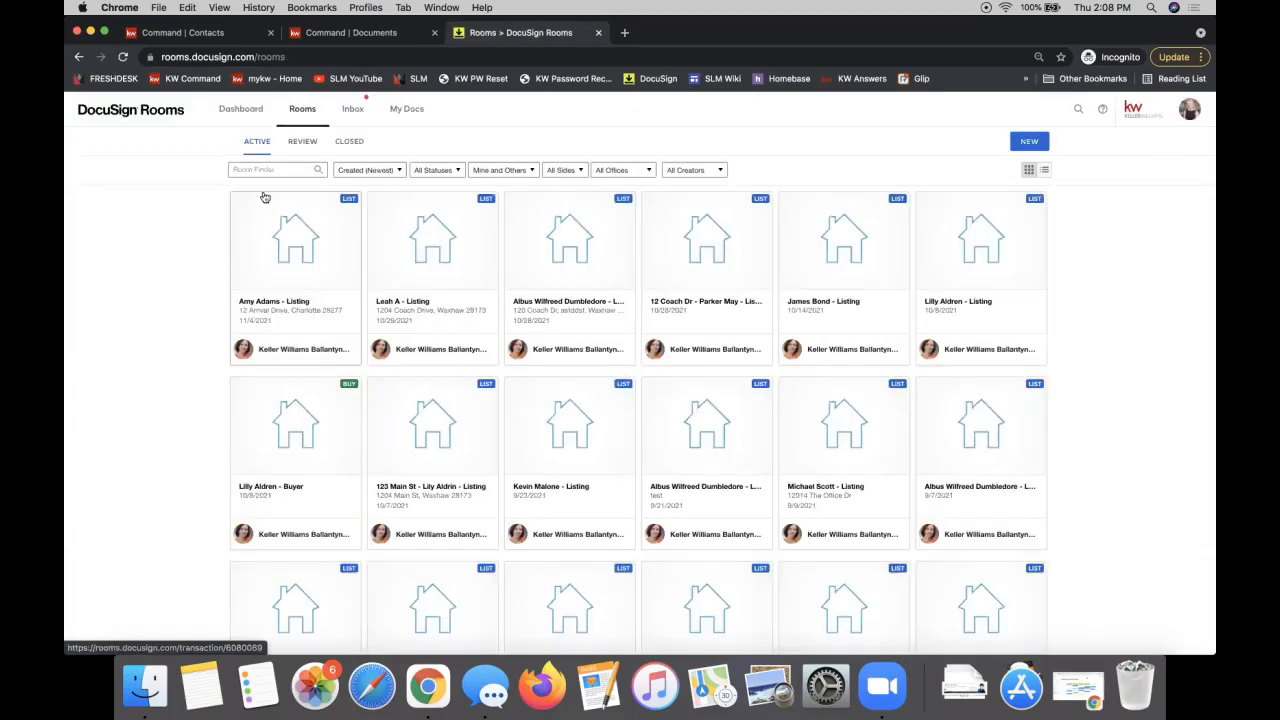
click(262, 170)
text(aignature)
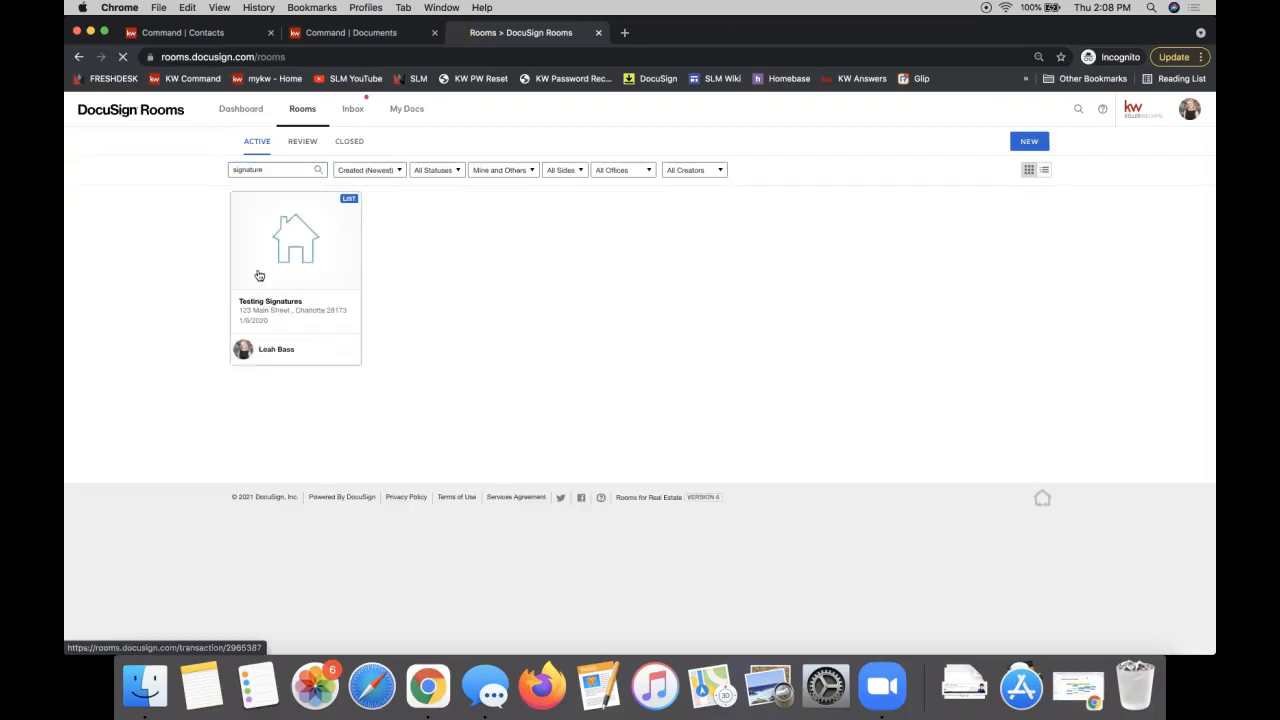
Step: Open the Testing Signatures room and view its documents, then its envelopes
click(259, 276)
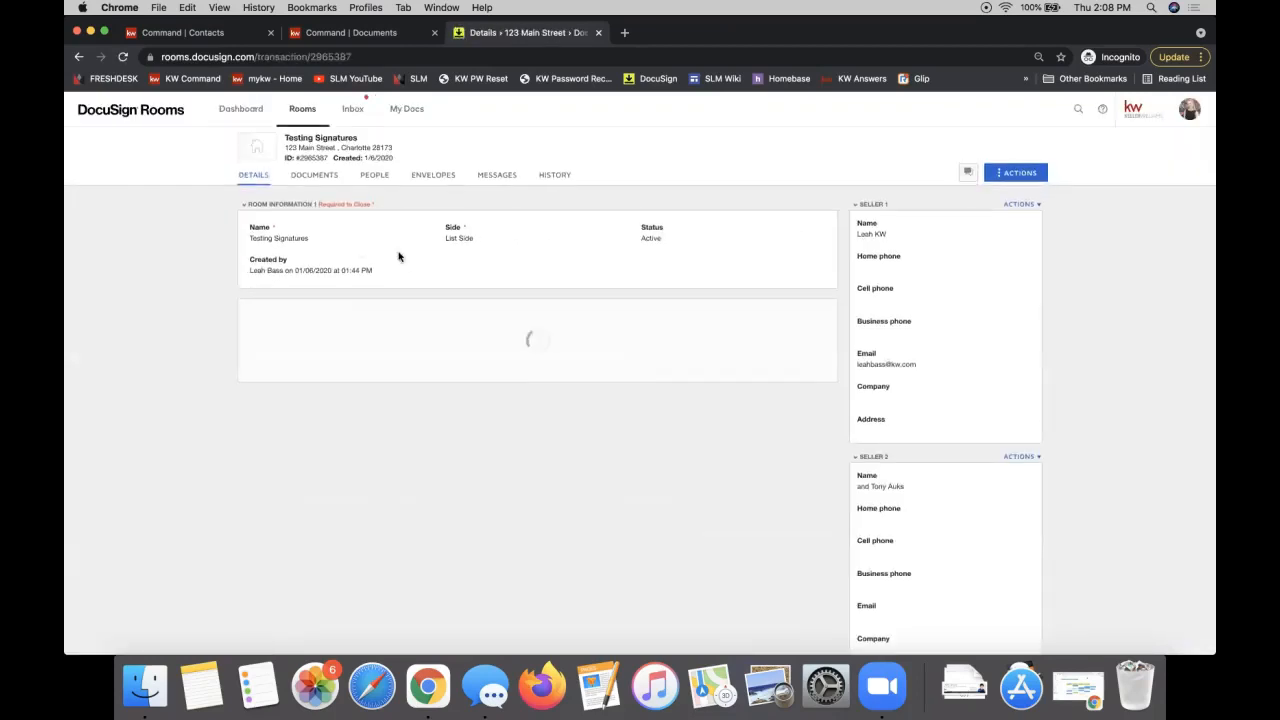
click(314, 176)
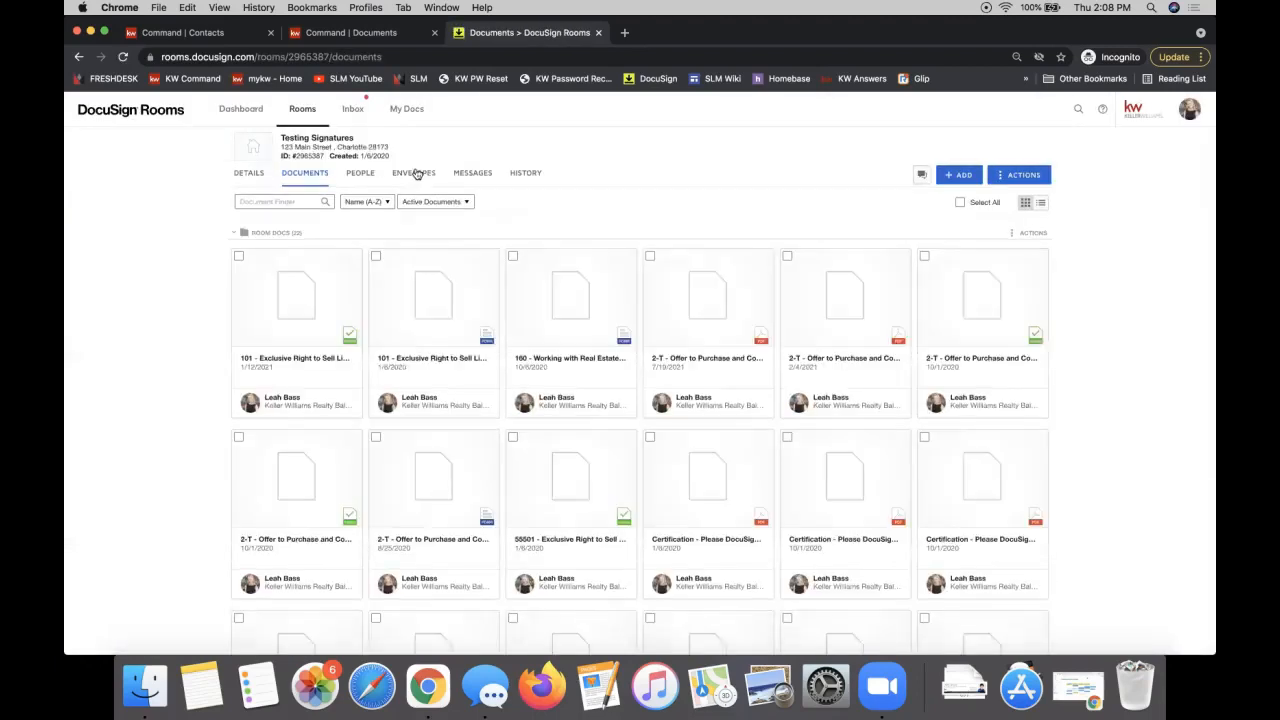
click(413, 177)
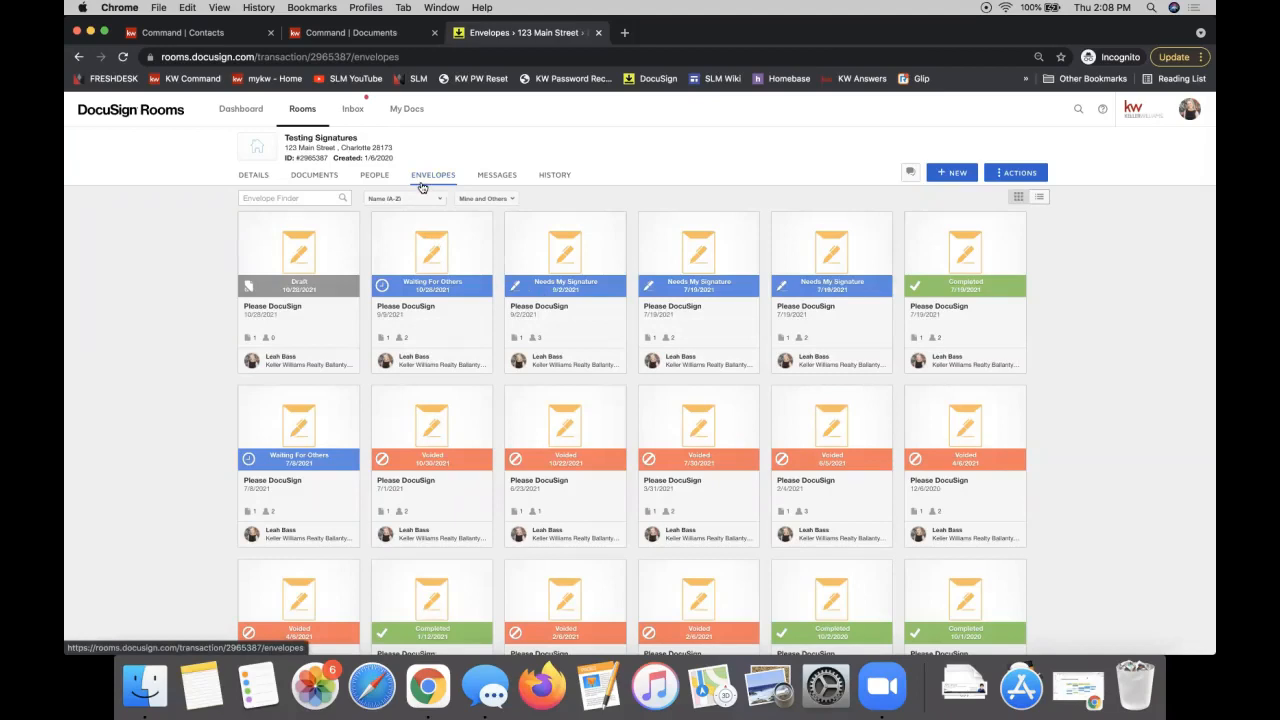
Step: Switch the Testing Signatures room back to its Documents tab
click(303, 178)
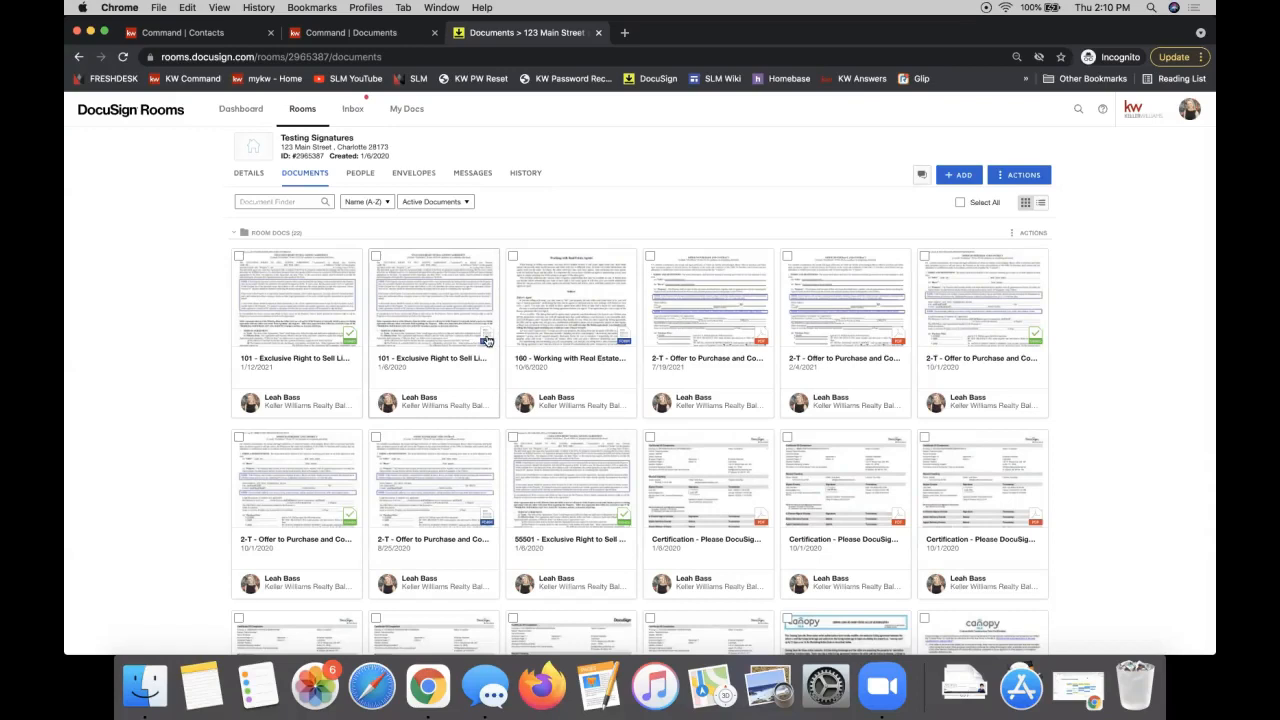
Step: Check the ADD options, then open the signed 55501 Exclusive Right to Sell agreement in the viewer
click(960, 177)
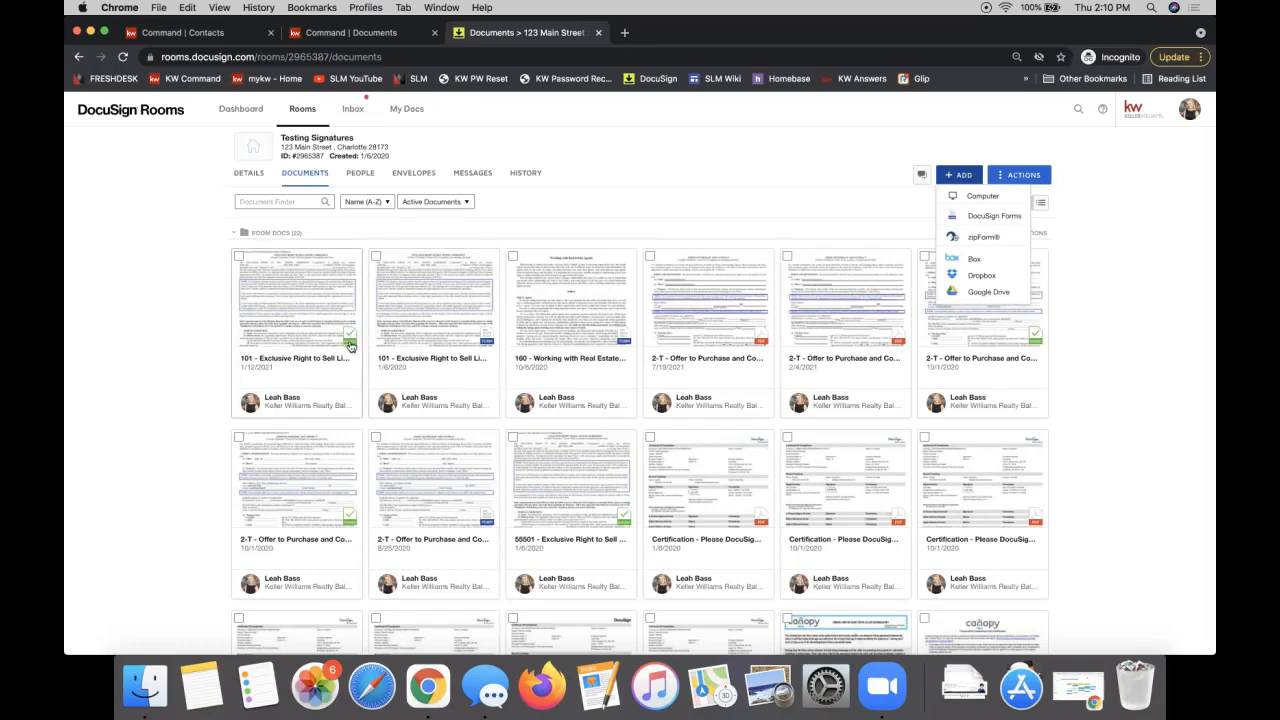
click(559, 490)
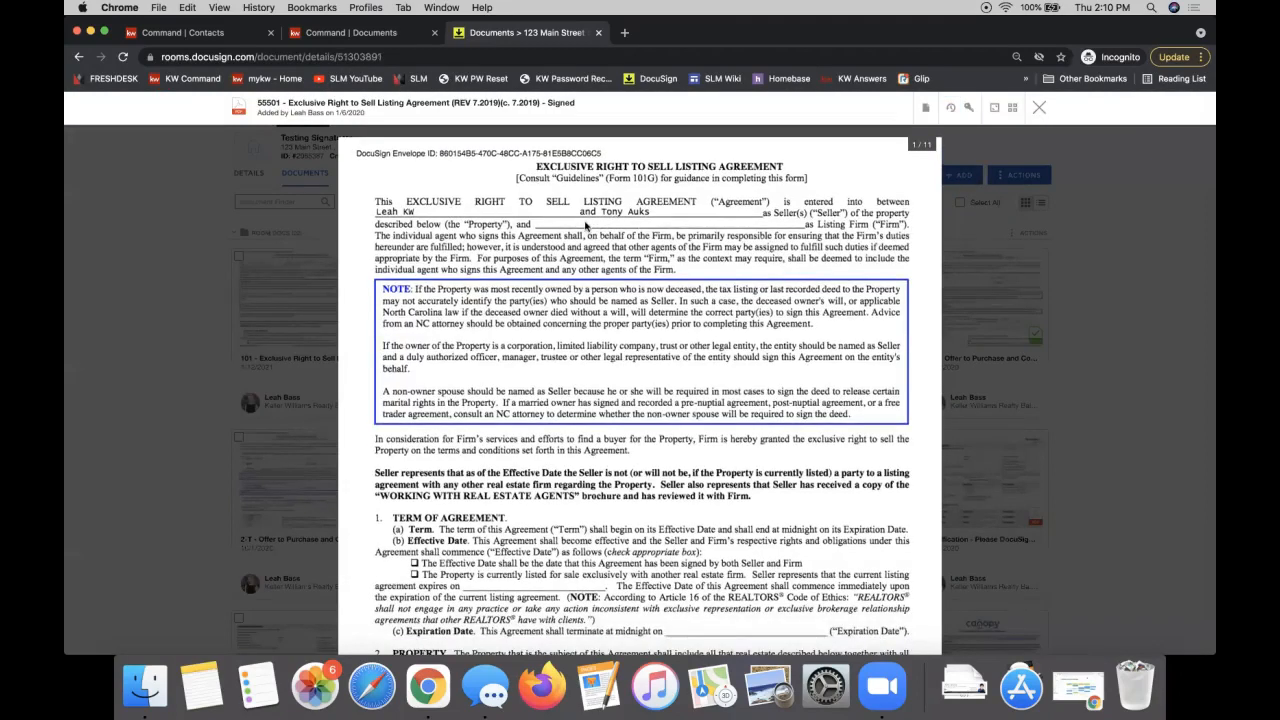
Step: Scroll through the 55501 agreement and close the viewer, returning to the room's 22 documents
scroll(586, 226, down, 8)
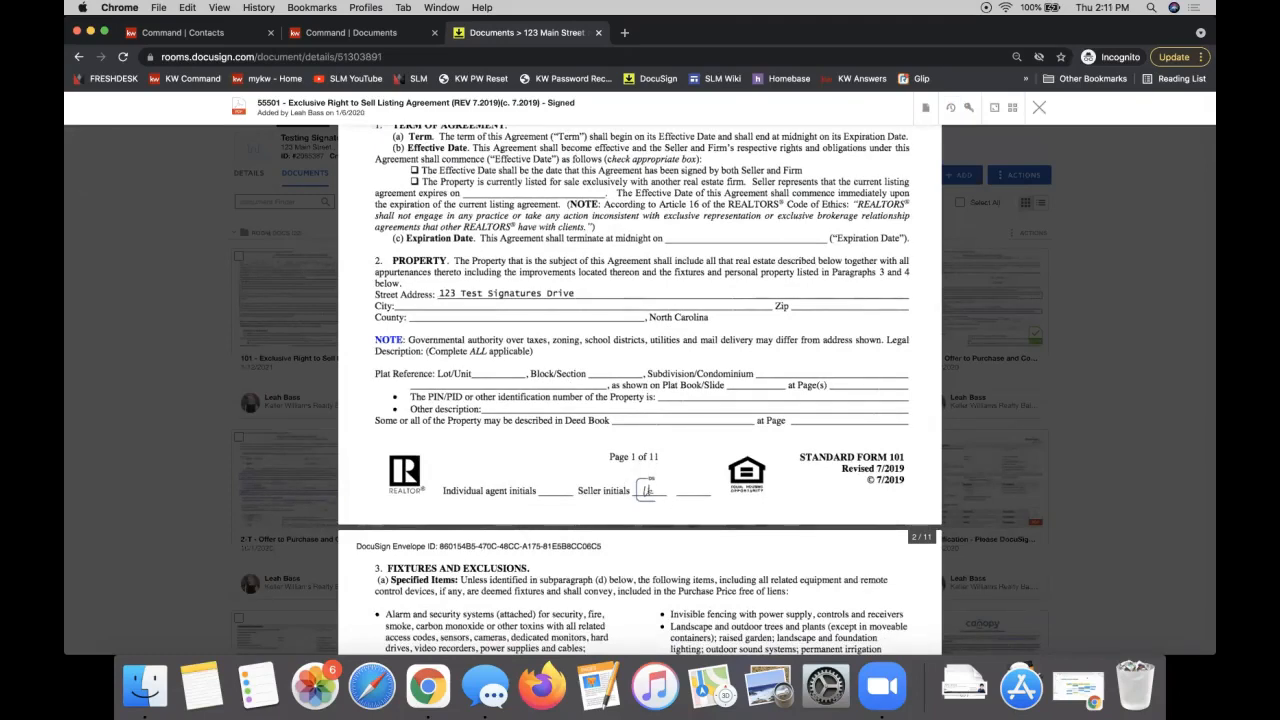
click(1037, 109)
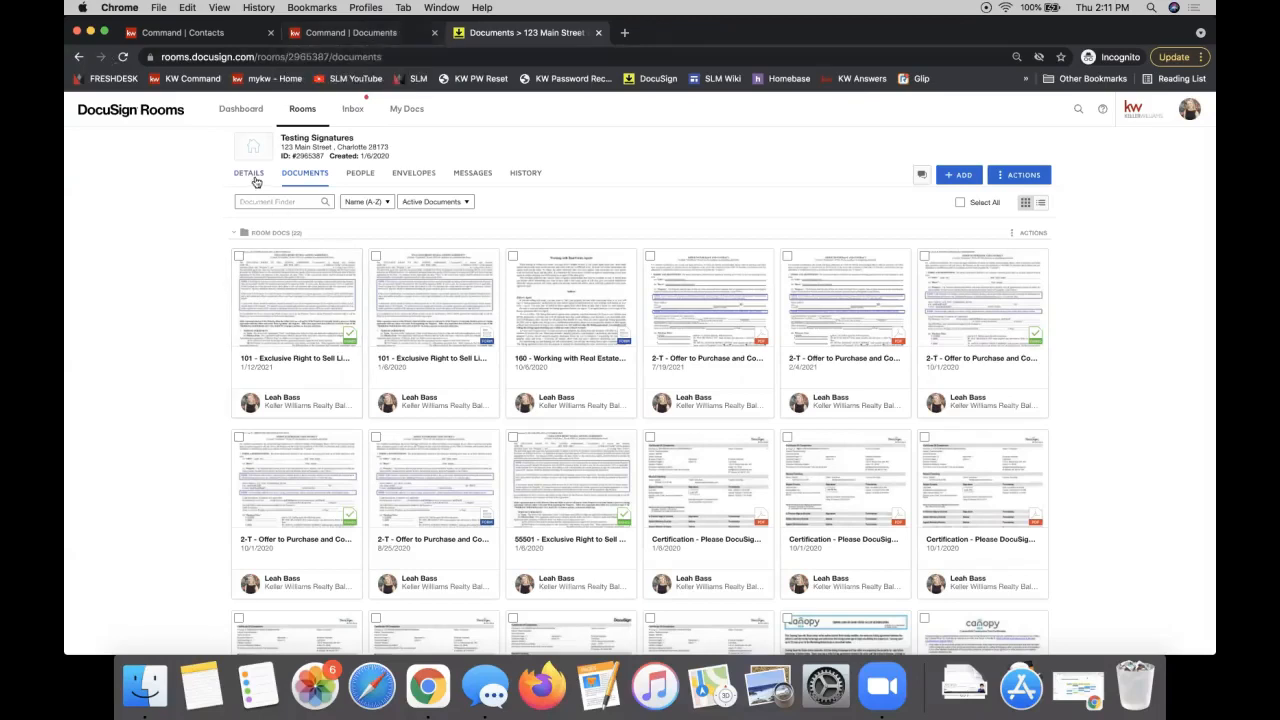
click(246, 114)
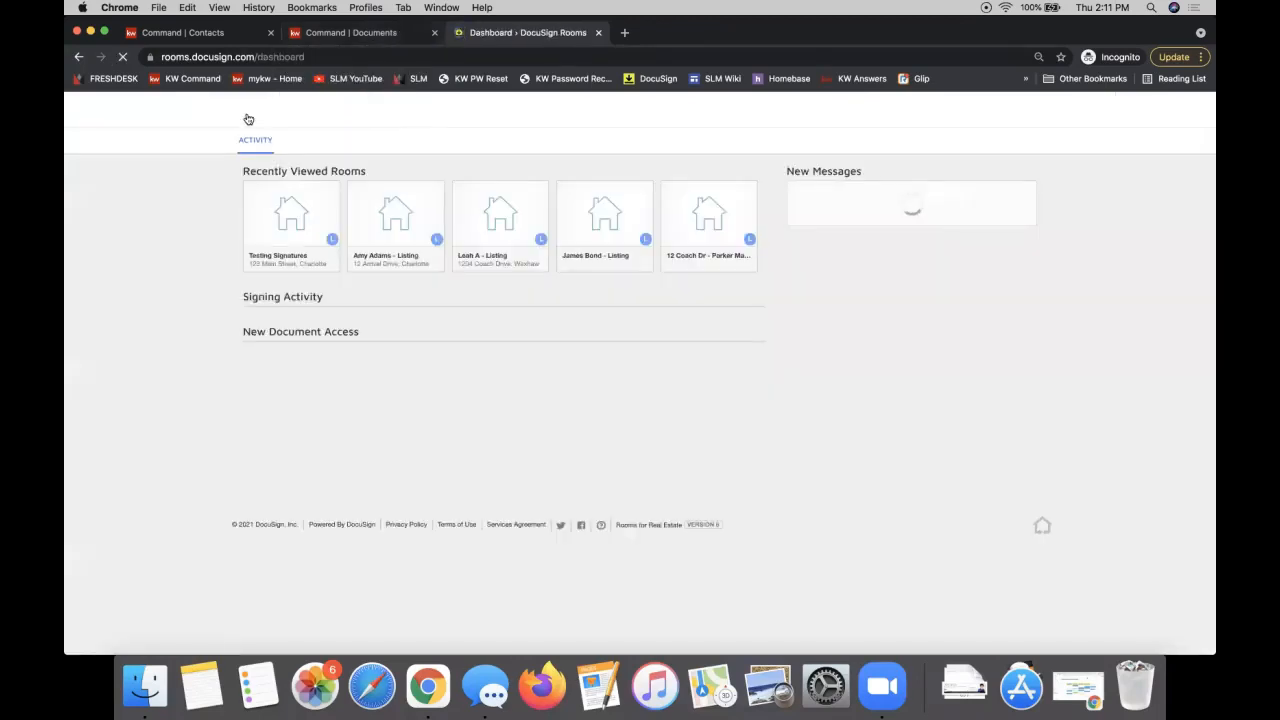
click(660, 320)
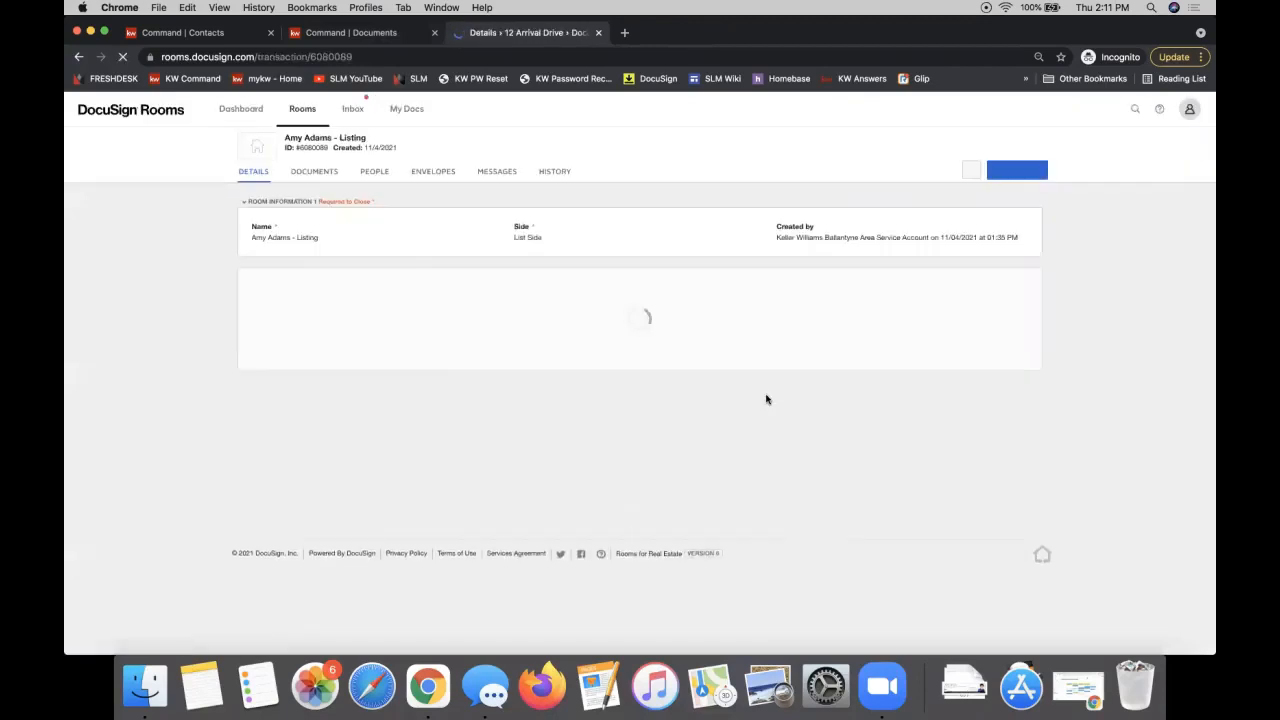
click(314, 171)
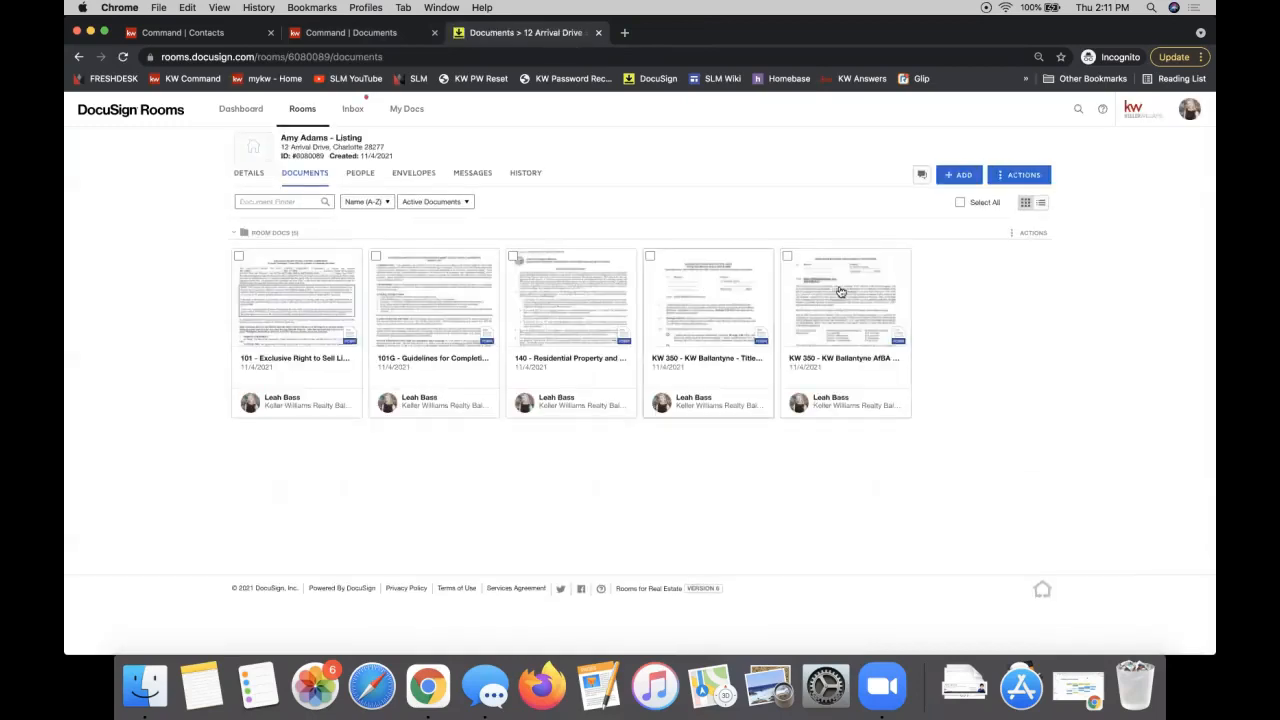
click(955, 176)
click(973, 218)
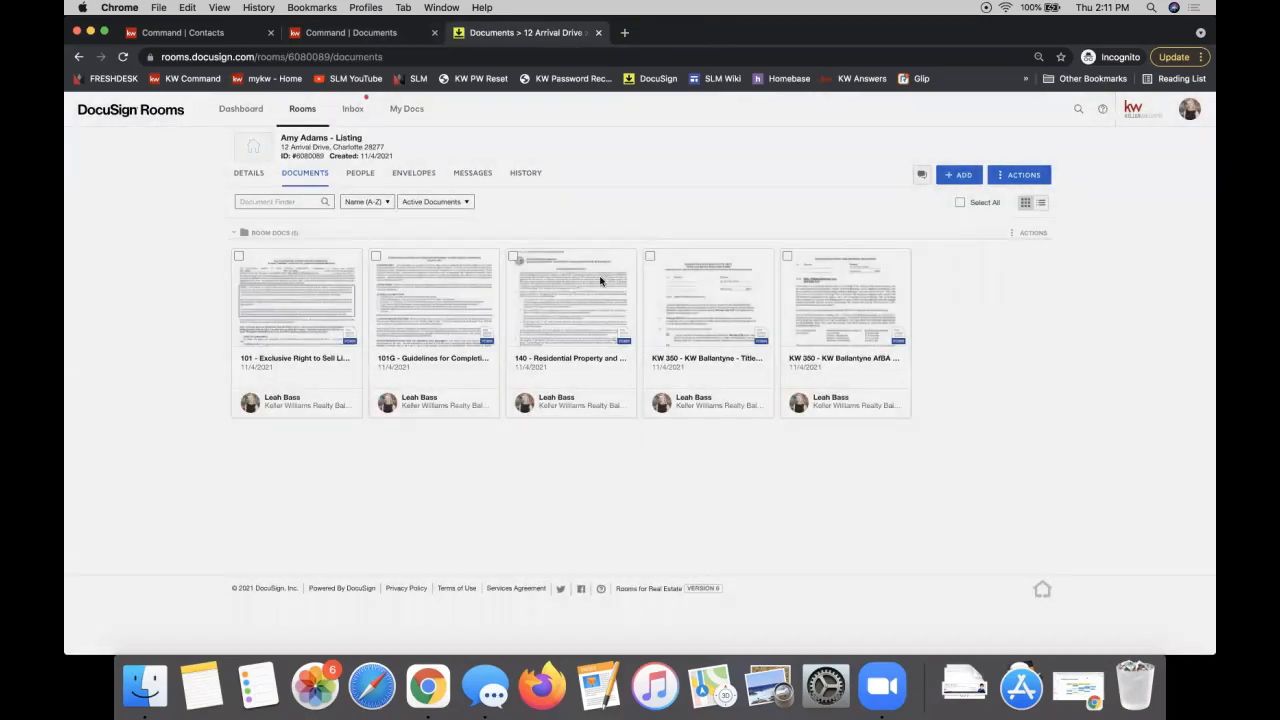
click(969, 297)
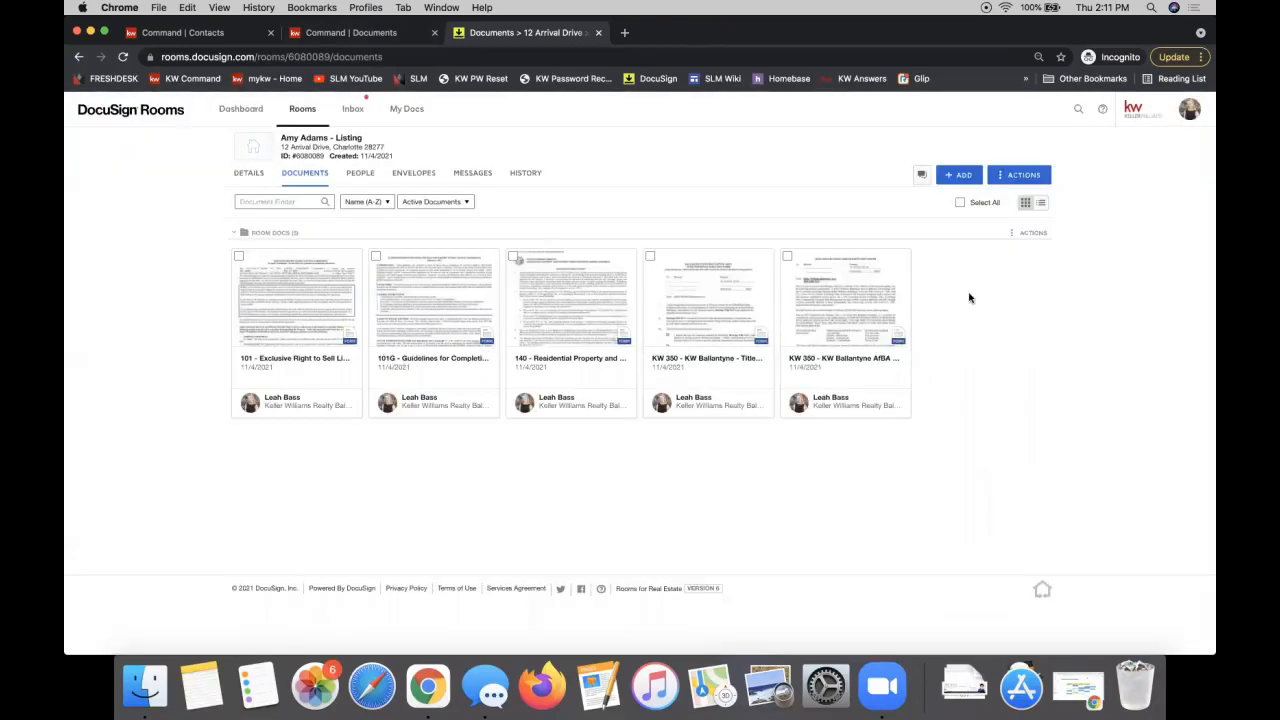
Step: Upload kw-command-facebook-ideas.pdf from the computer into the room's documents
click(958, 175)
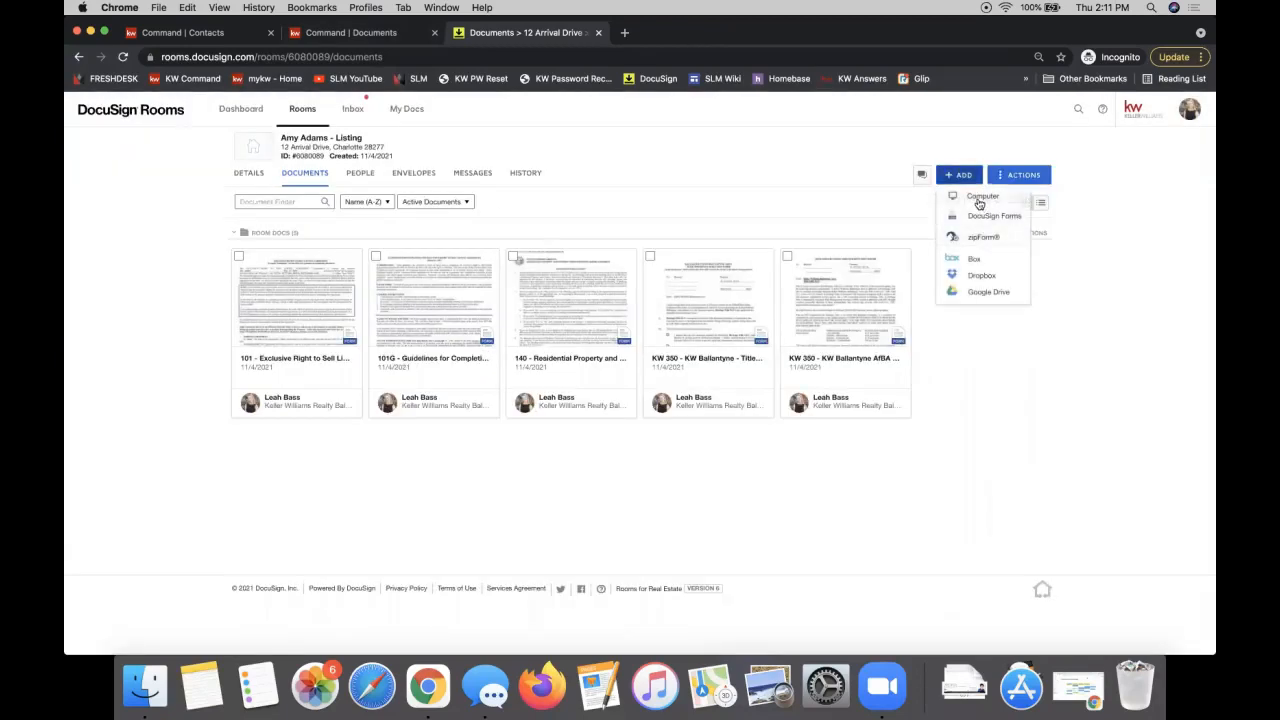
click(981, 199)
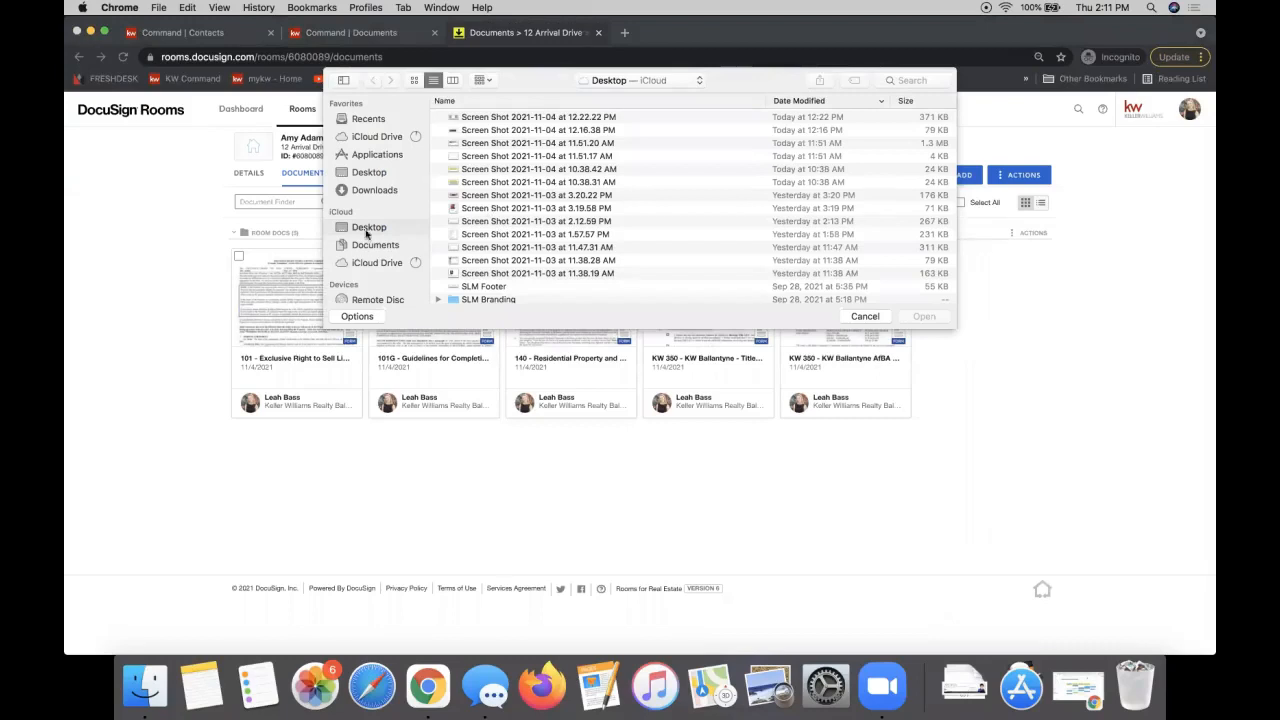
scroll(487, 219, down, 5)
scroll(487, 219, down, 6)
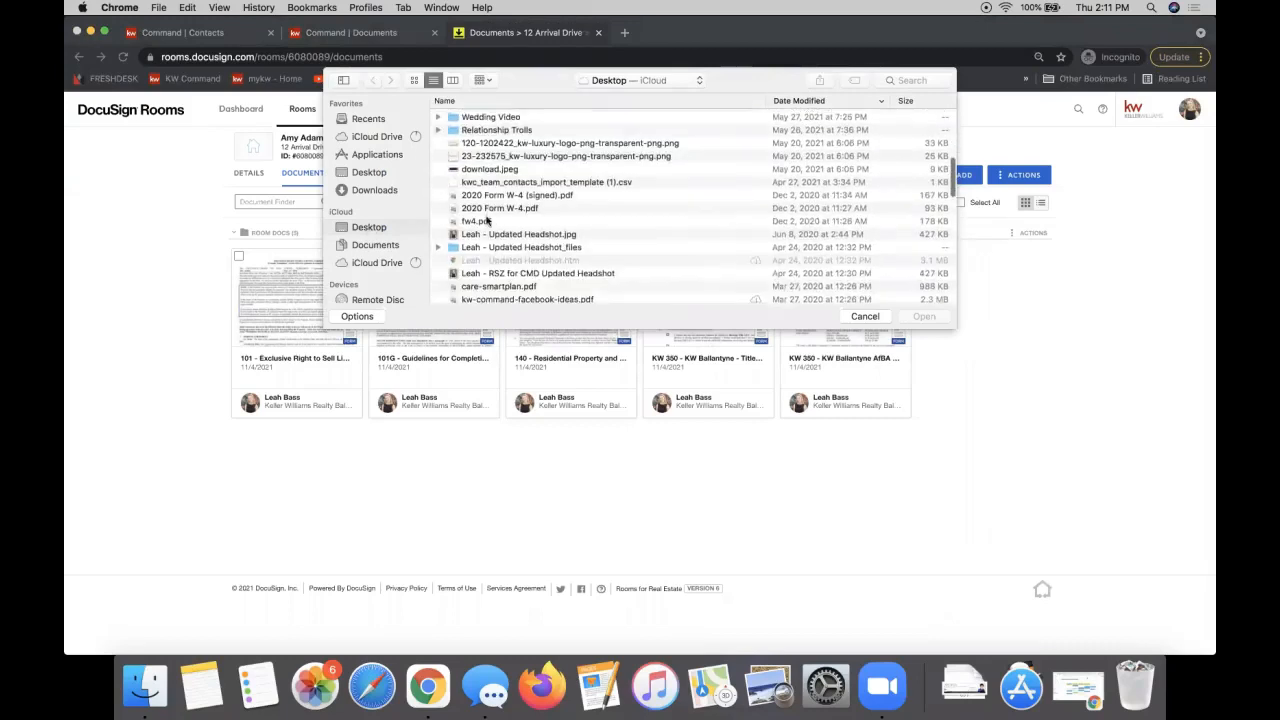
scroll(626, 190, down, 4)
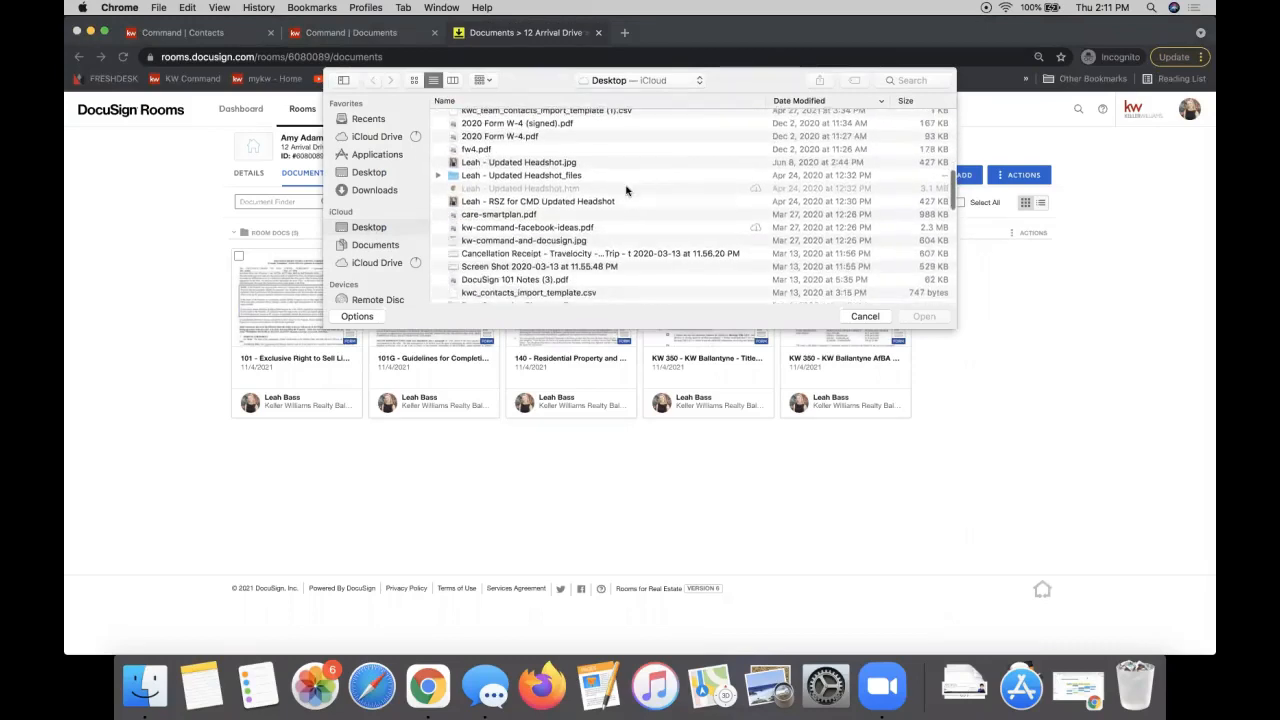
scroll(626, 190, up, 3)
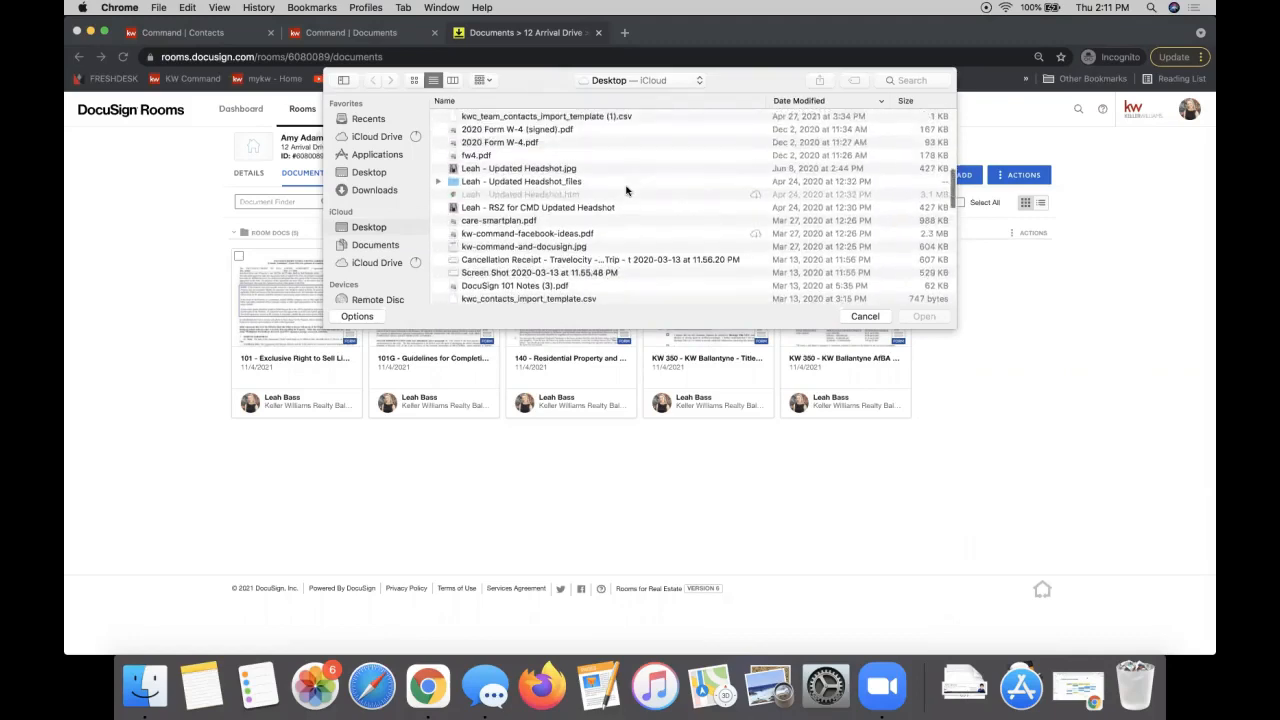
scroll(626, 190, up, 2)
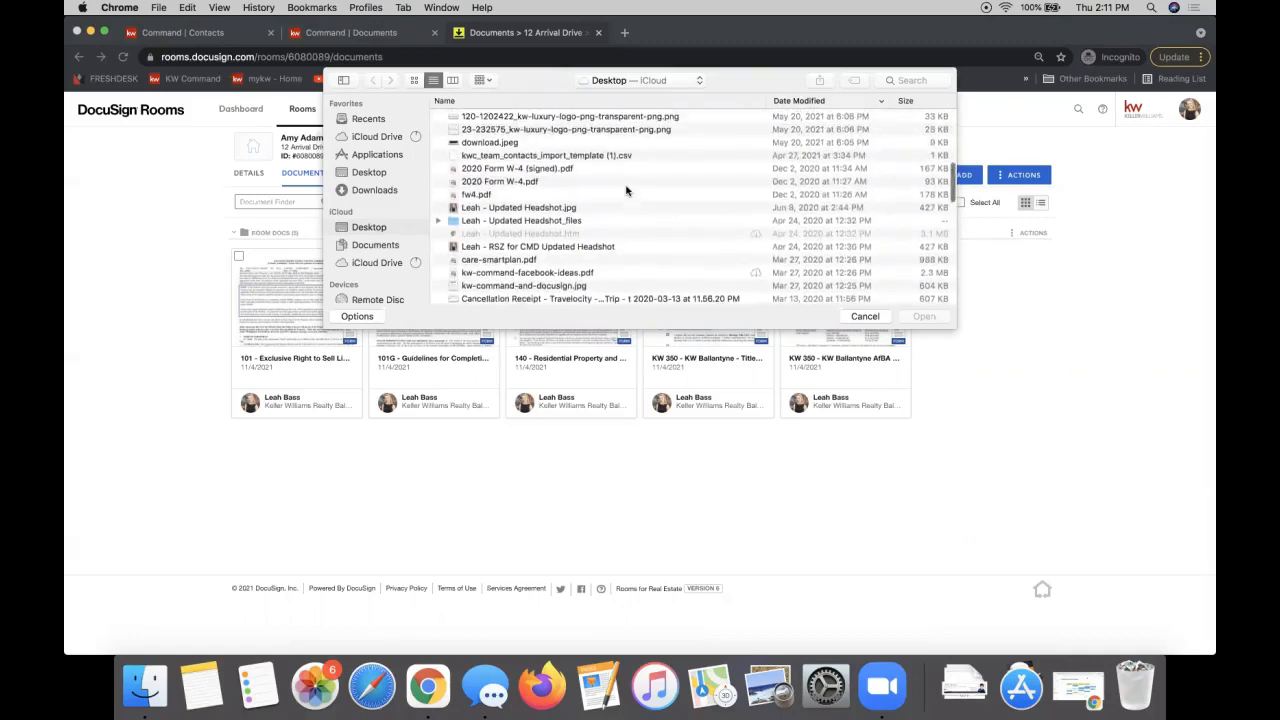
click(535, 289)
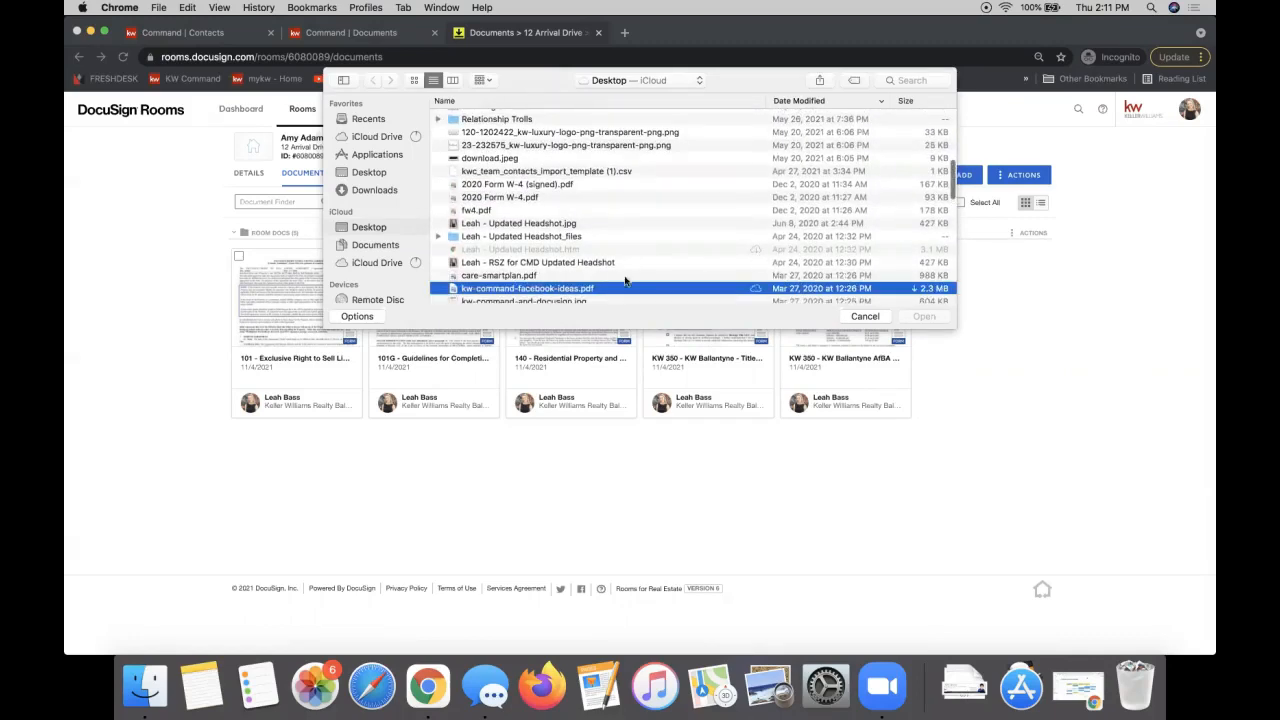
double_click(588, 289)
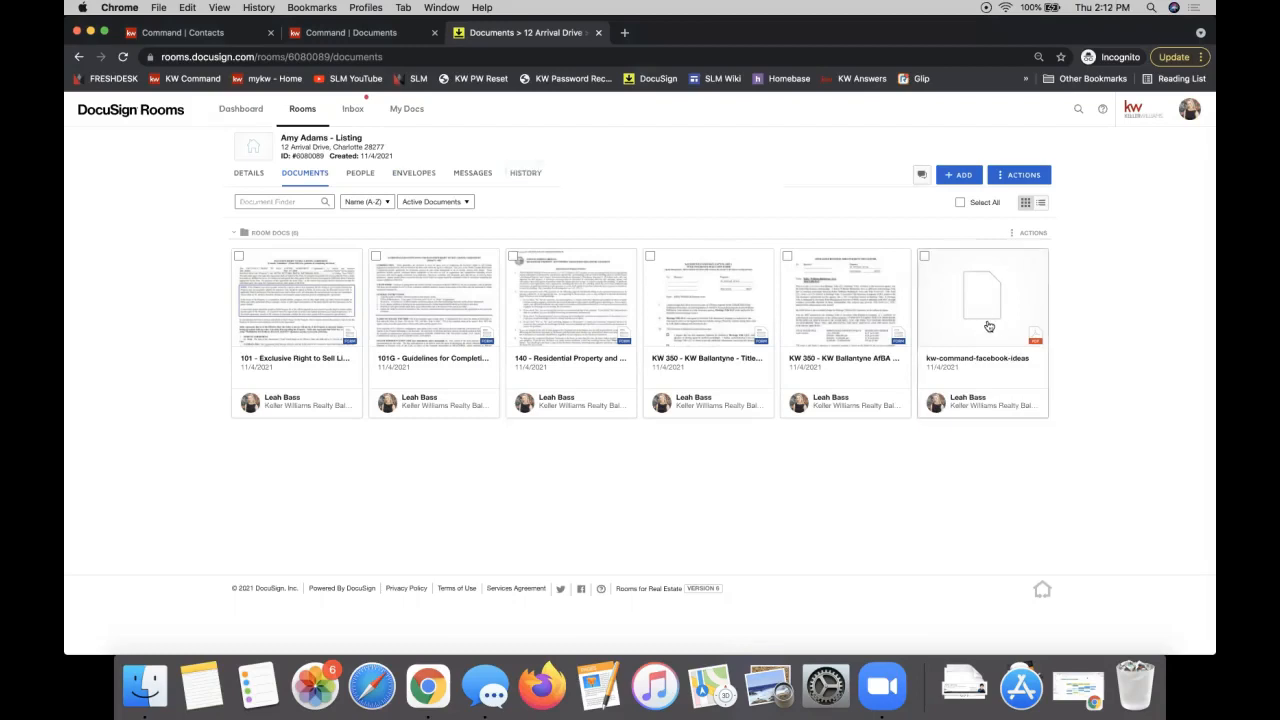
click(379, 37)
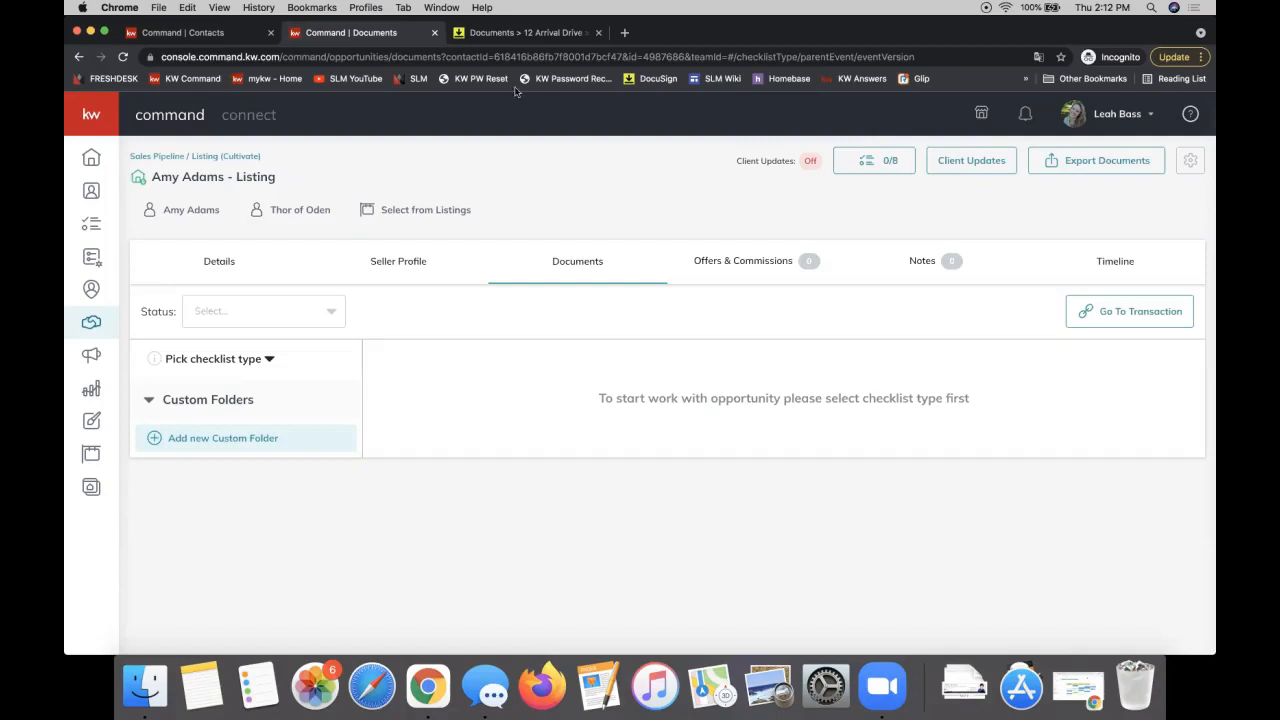
click(488, 34)
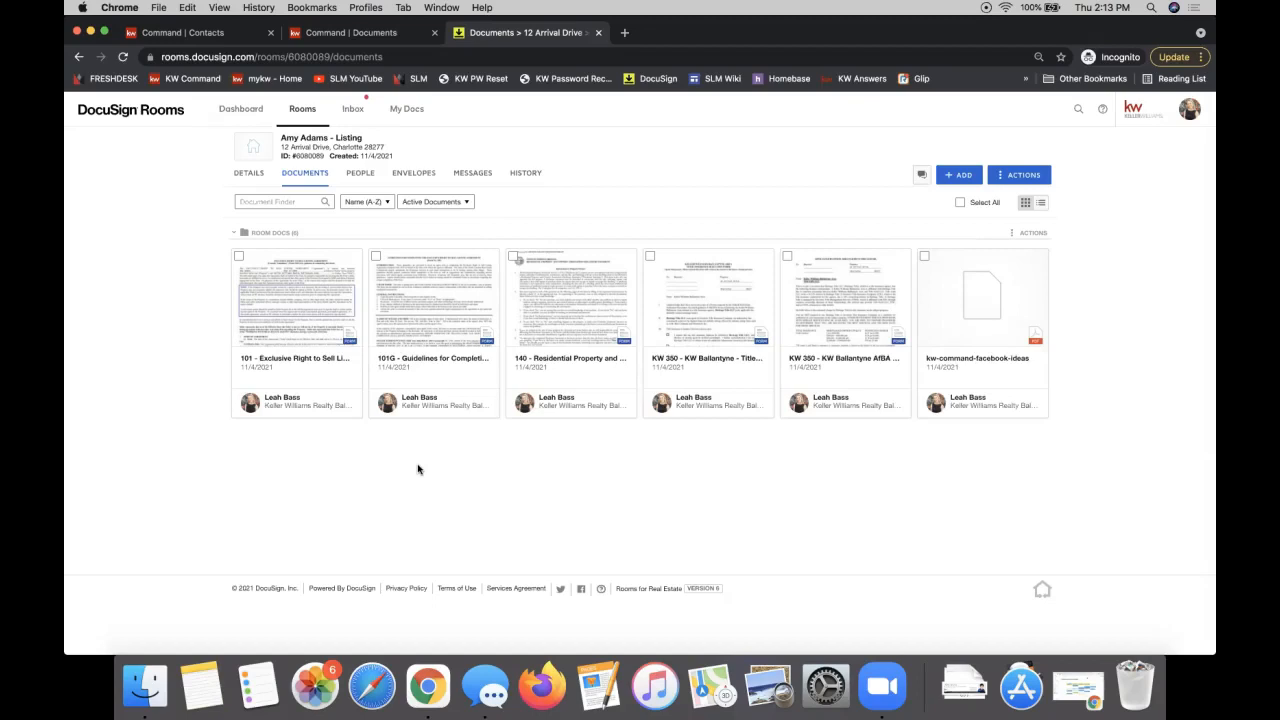
click(370, 39)
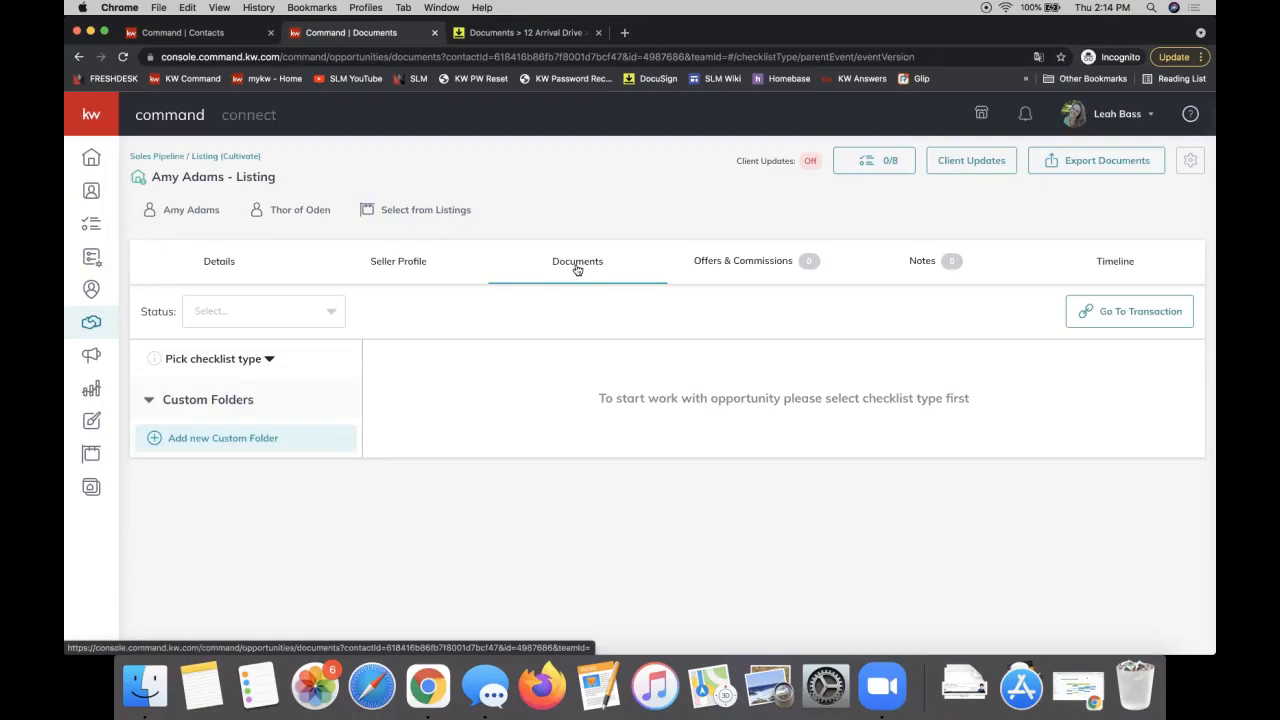
click(192, 367)
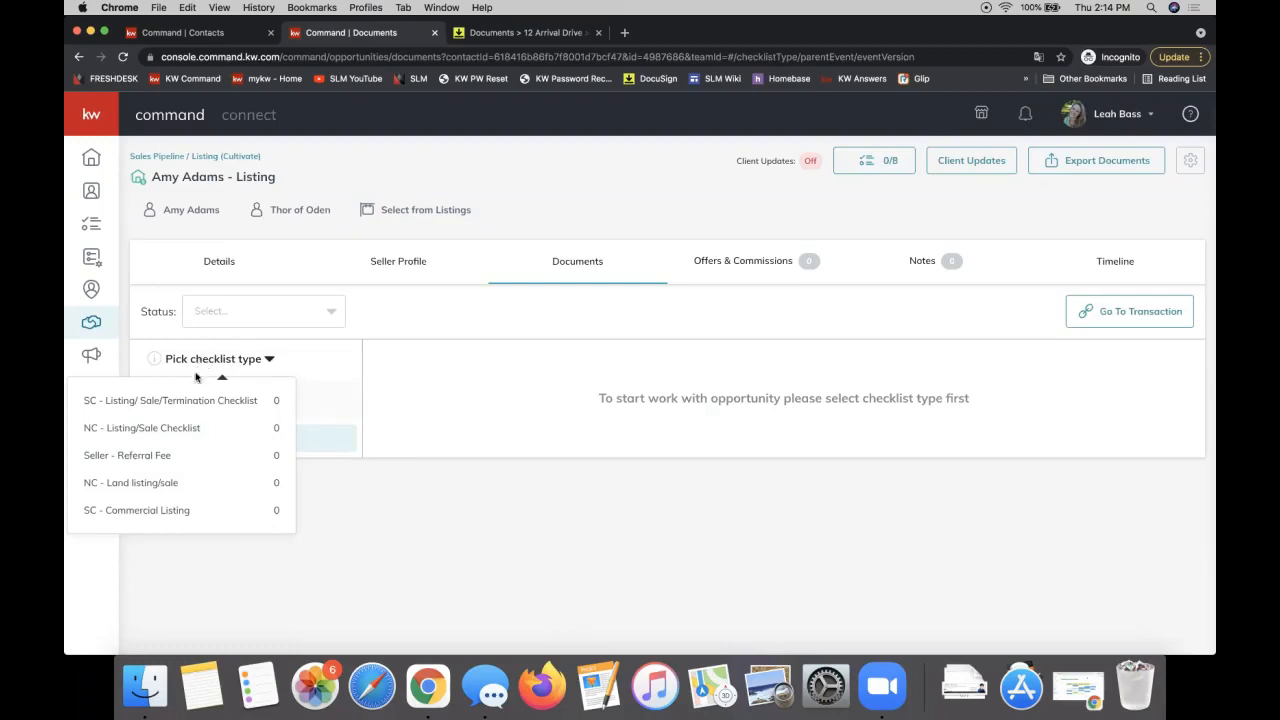
Step: Choose NC - Listing/Sale Checklist as the checklist type
click(141, 428)
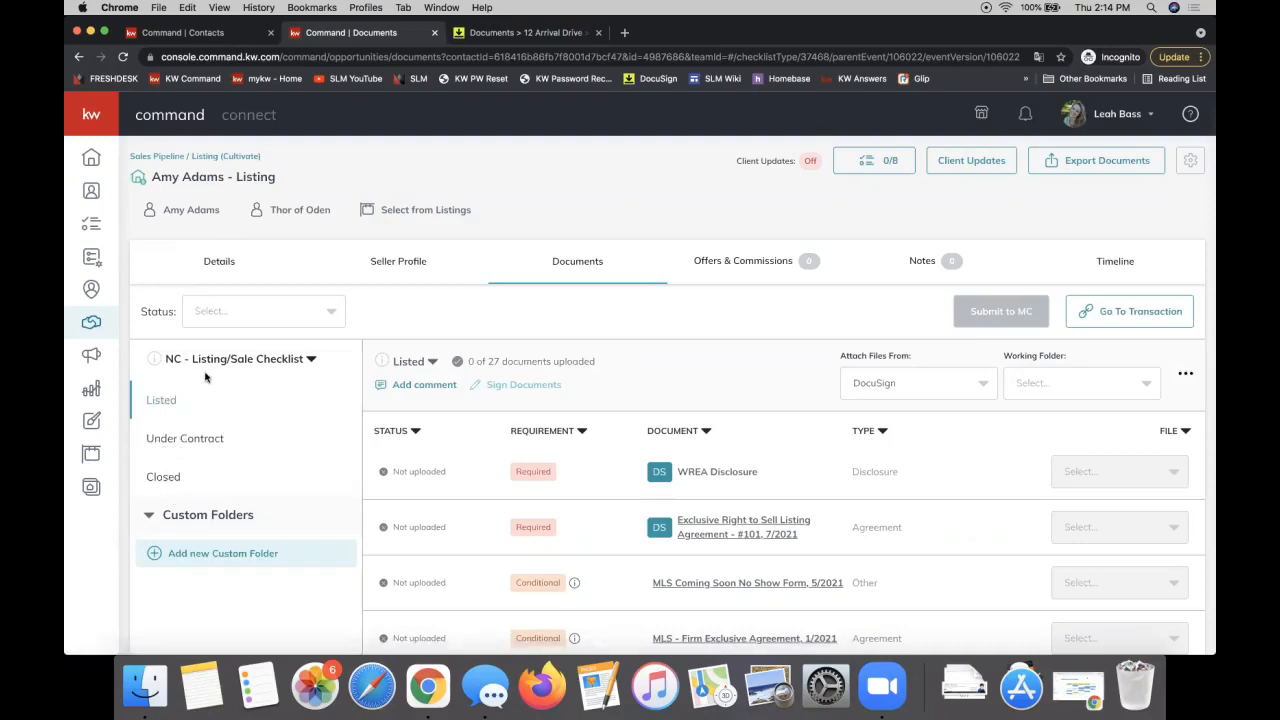
click(157, 438)
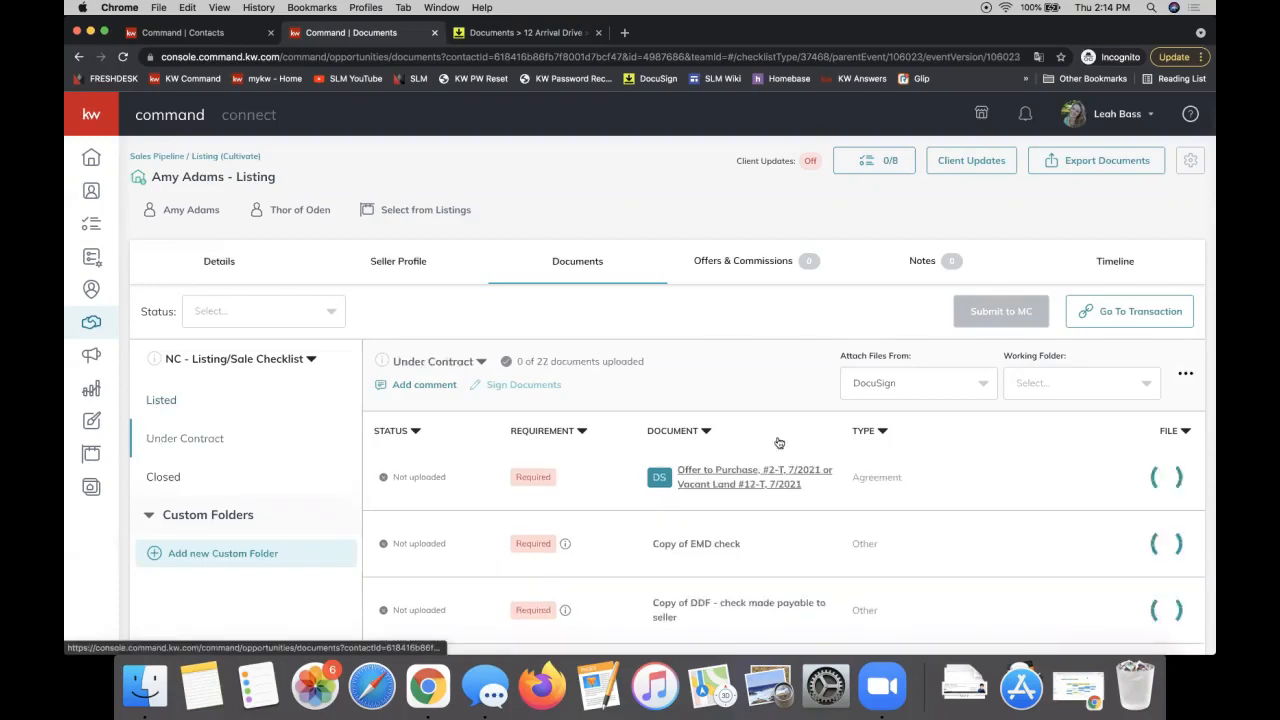
click(192, 479)
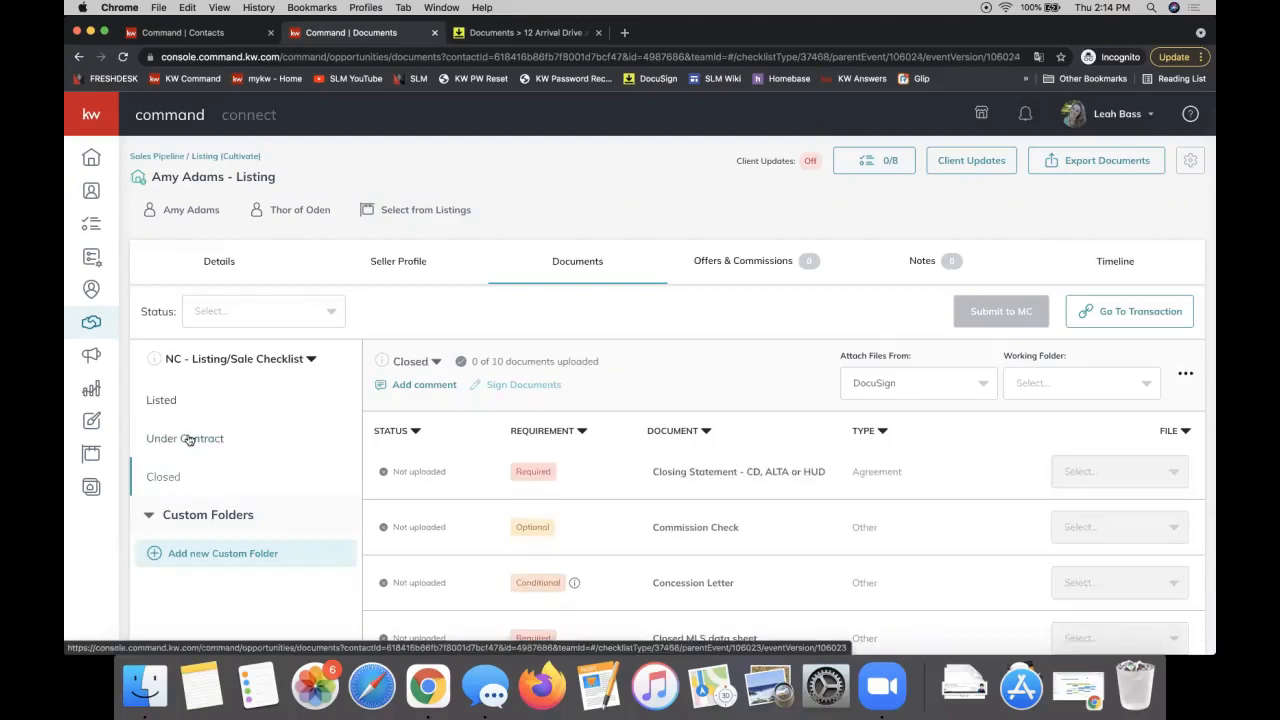
click(170, 410)
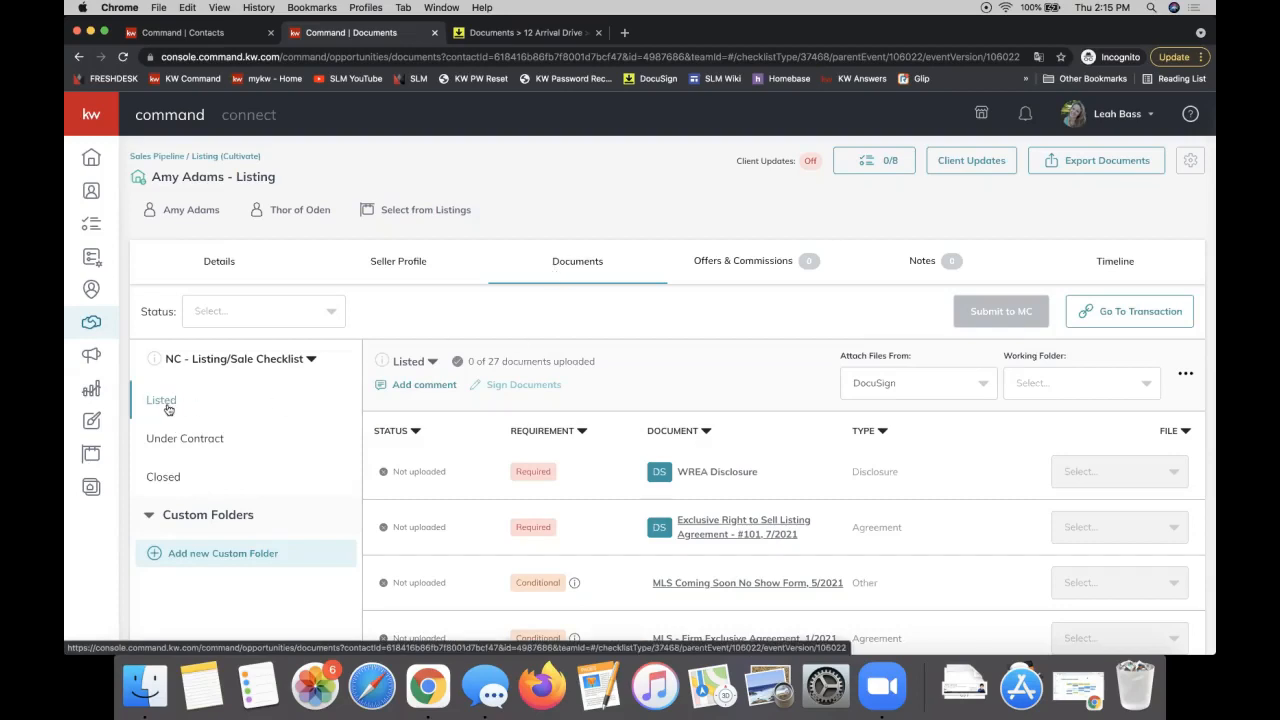
scroll(845, 432, down, 2)
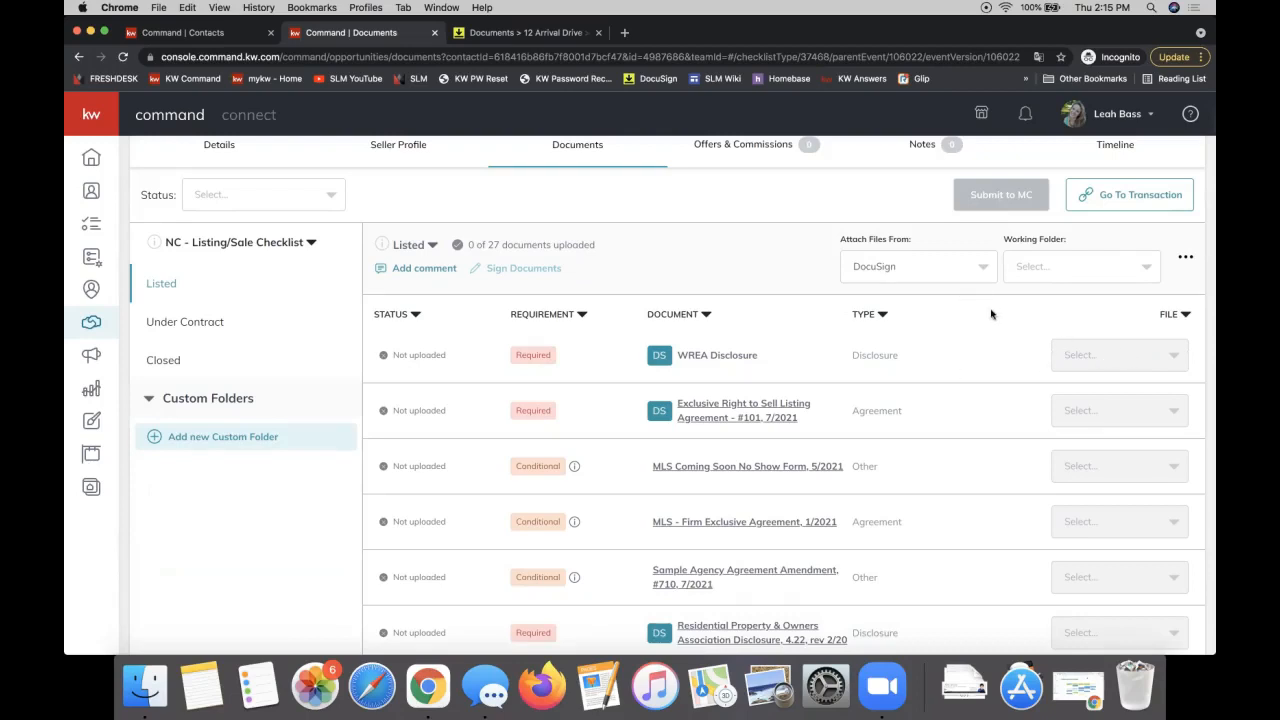
Step: Set the working folder to Room Docs
click(1021, 270)
click(1031, 300)
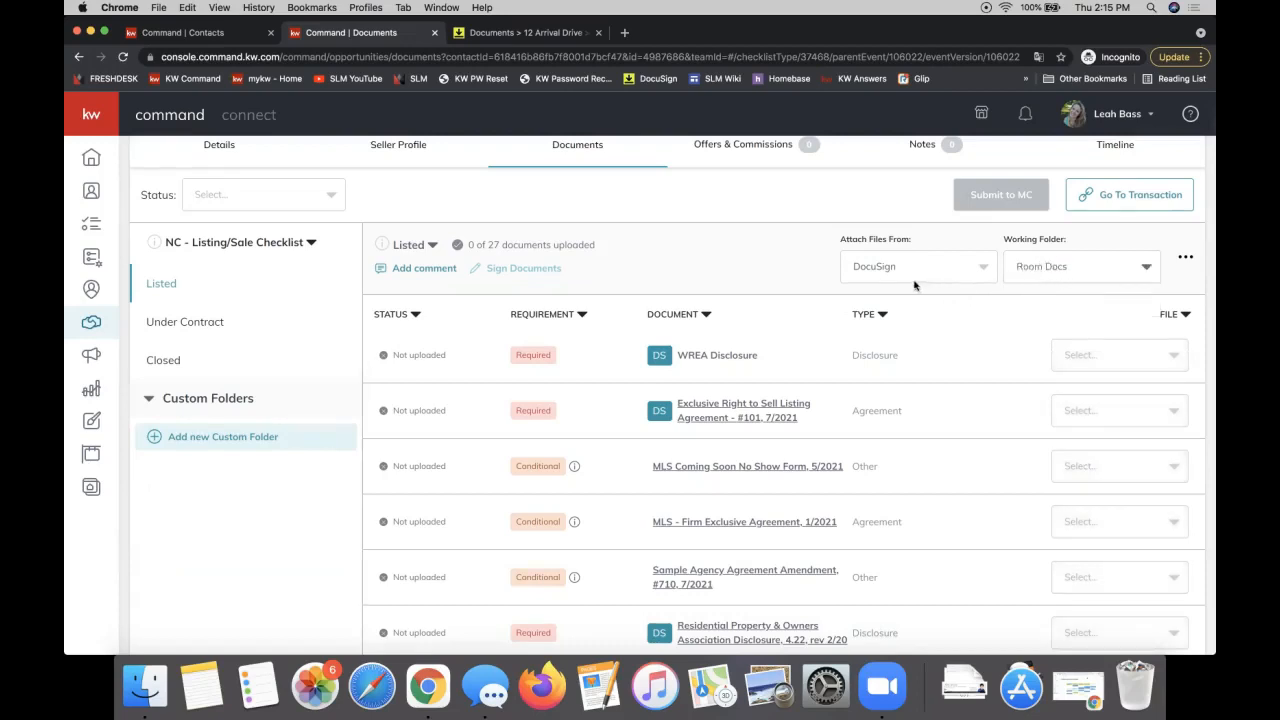
scroll(914, 286, up, 1)
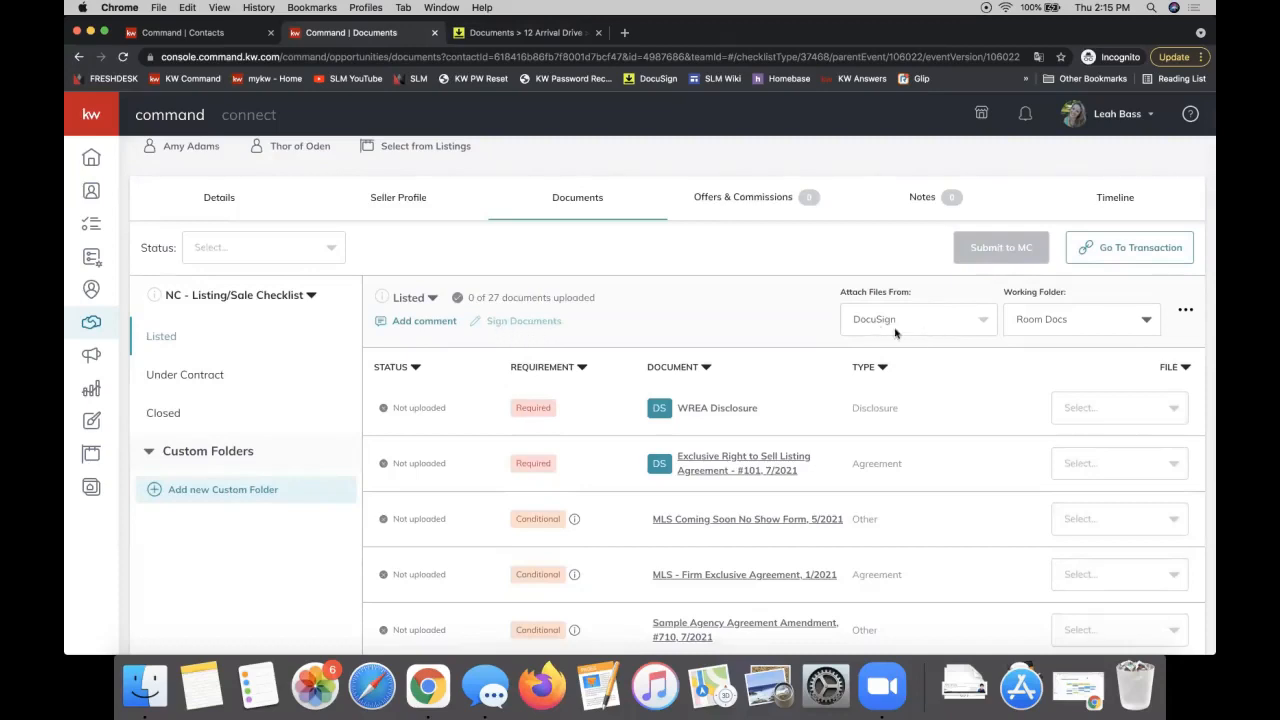
click(1045, 322)
click(1048, 356)
Step: Attach kw-command-facebook-ideas.pdf to the WREA Disclosure item of the Listed checklist
click(1092, 412)
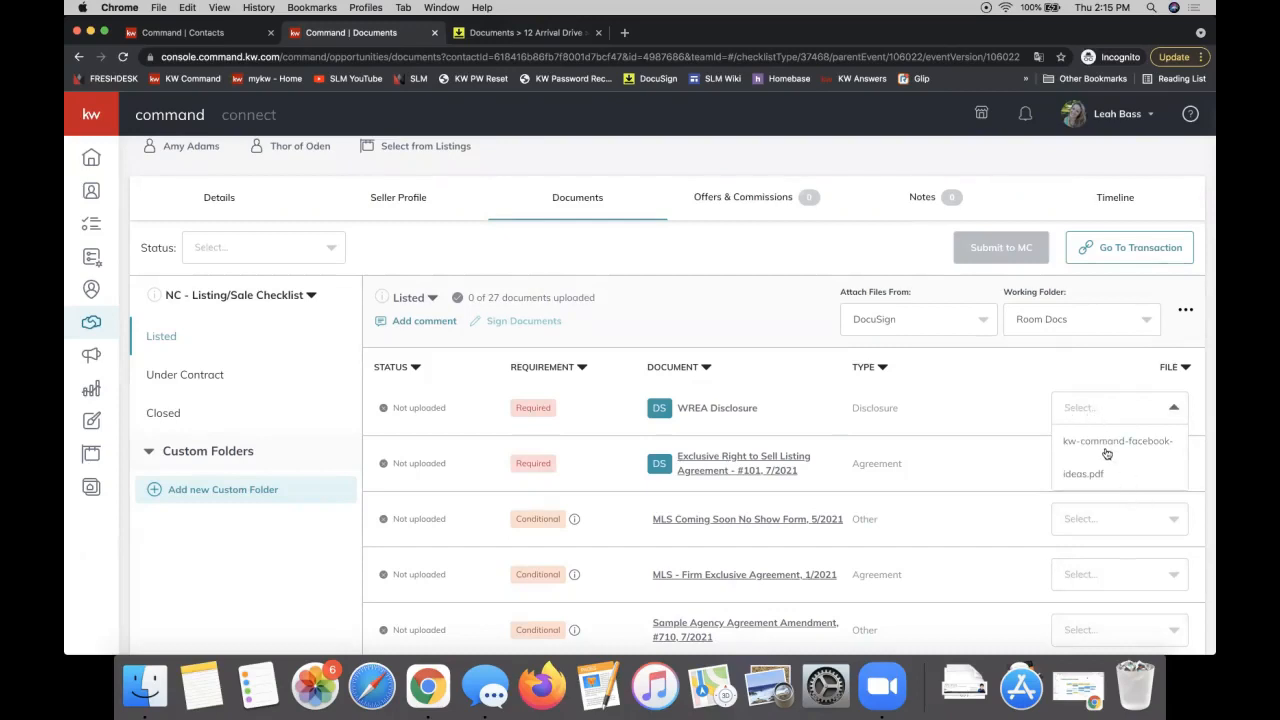
click(1107, 454)
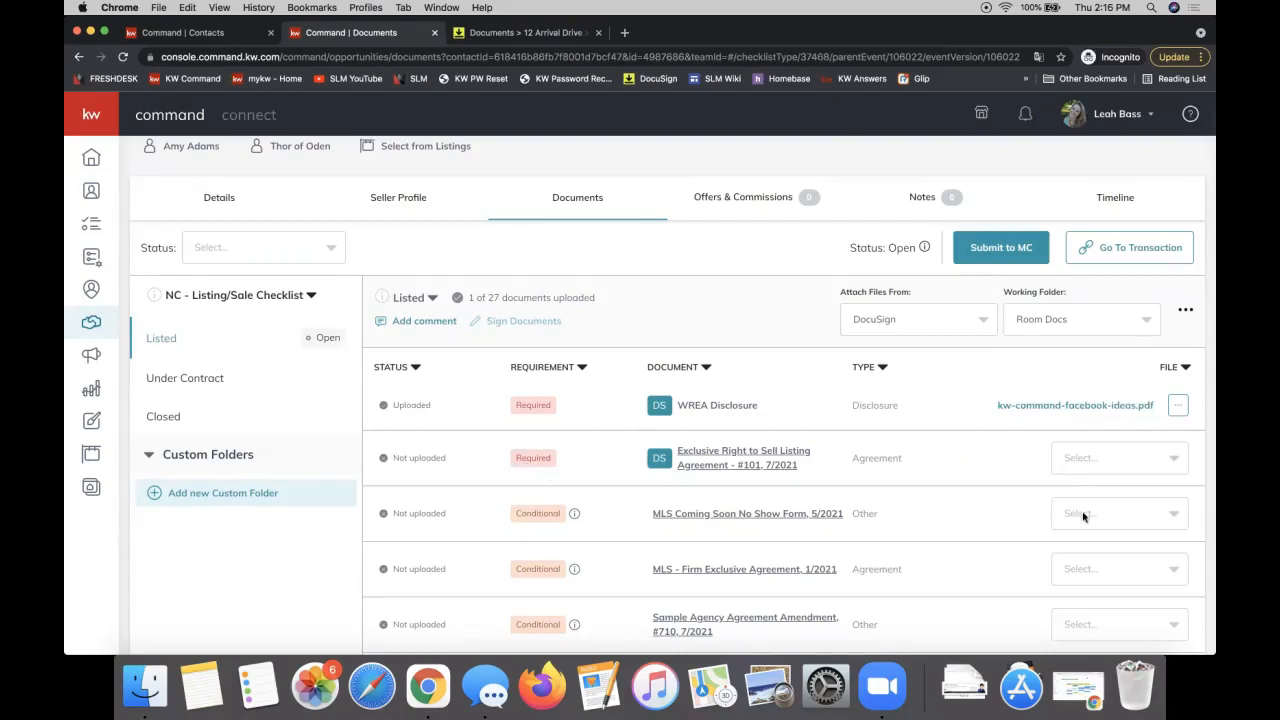
click(1095, 455)
Step: Remove and confirm removal of the WREA Disclosure attachment, then view Under Contract documents
click(1178, 405)
click(1178, 430)
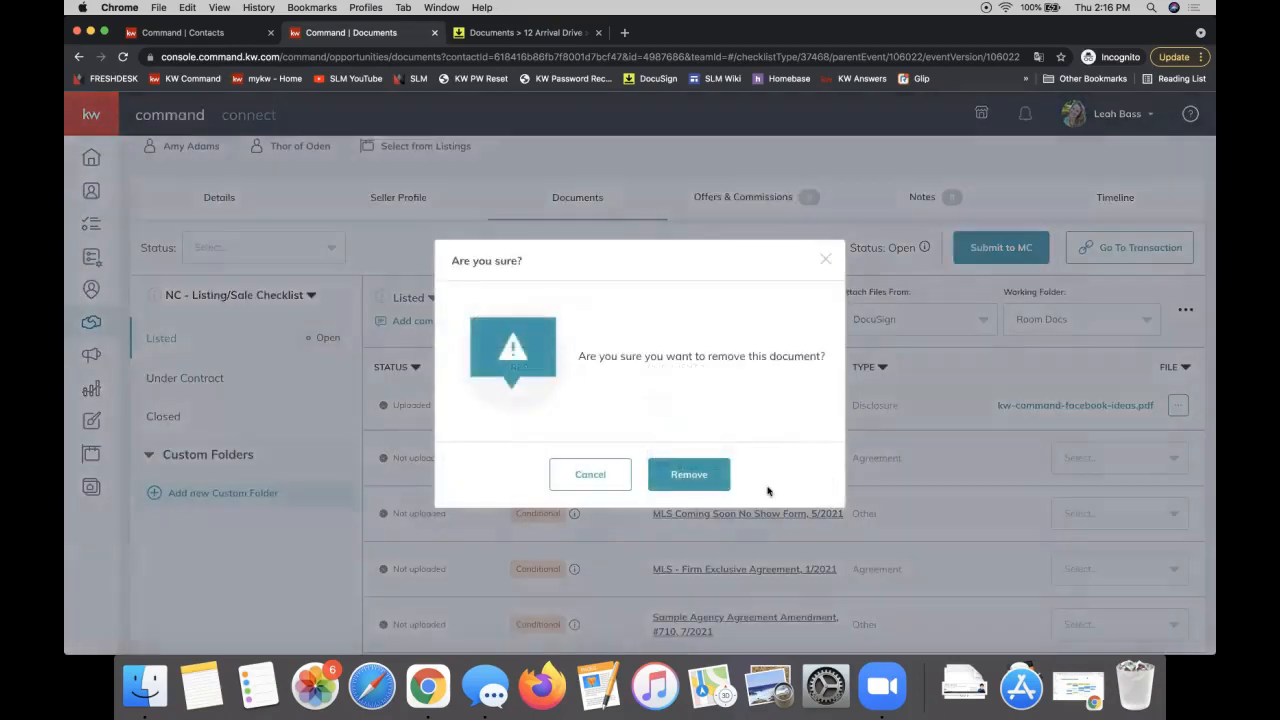
click(712, 476)
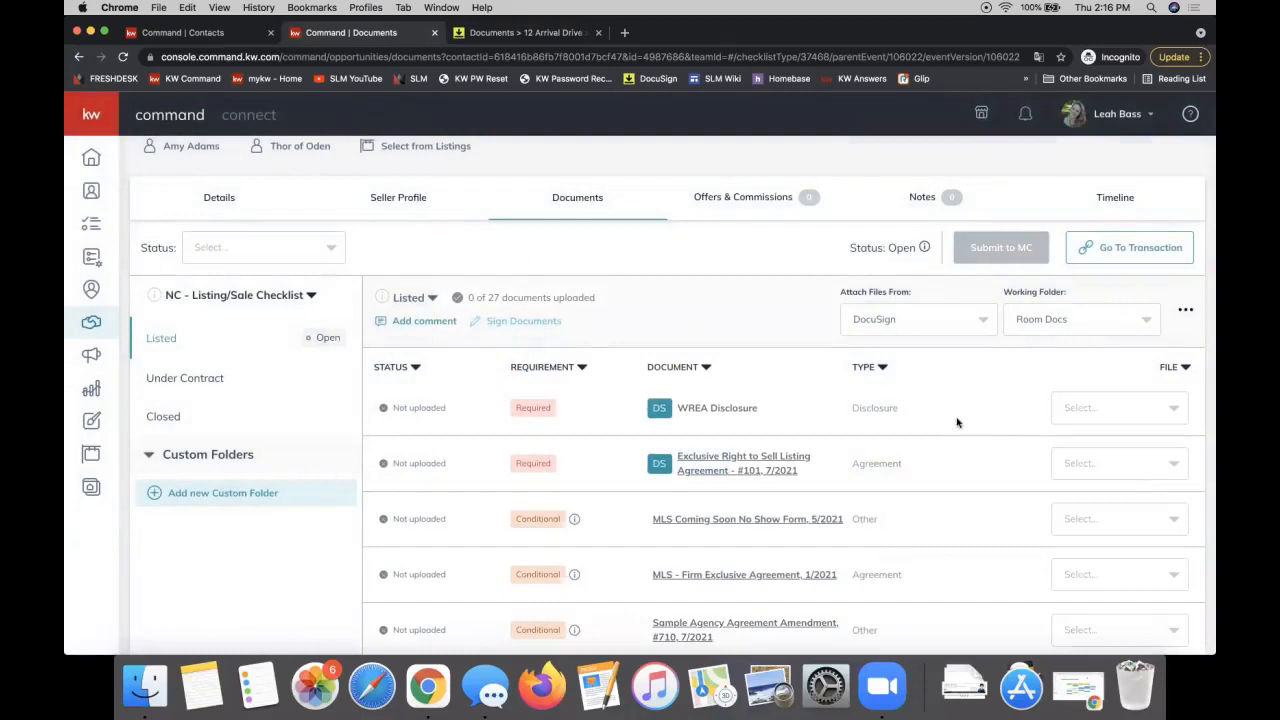
click(200, 379)
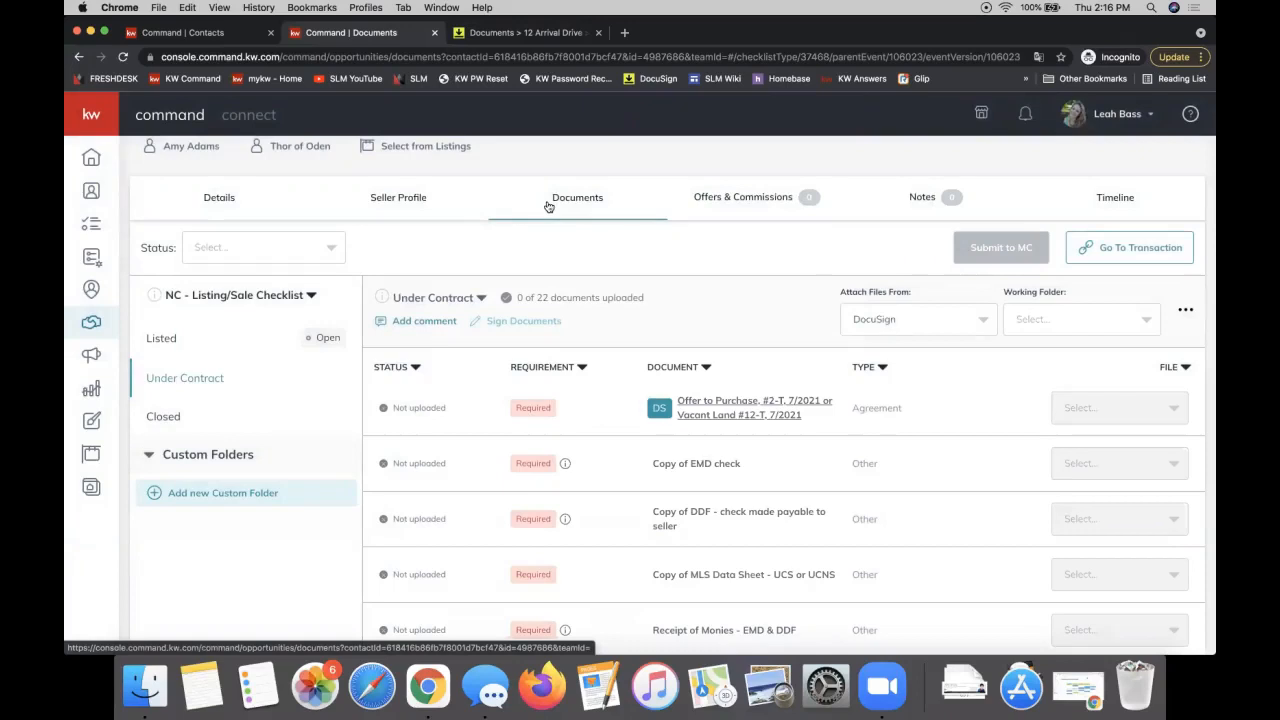
Step: Back in the Listed stage, re-attach kw-command-facebook-ideas.pdf to WREA Disclosure
click(228, 338)
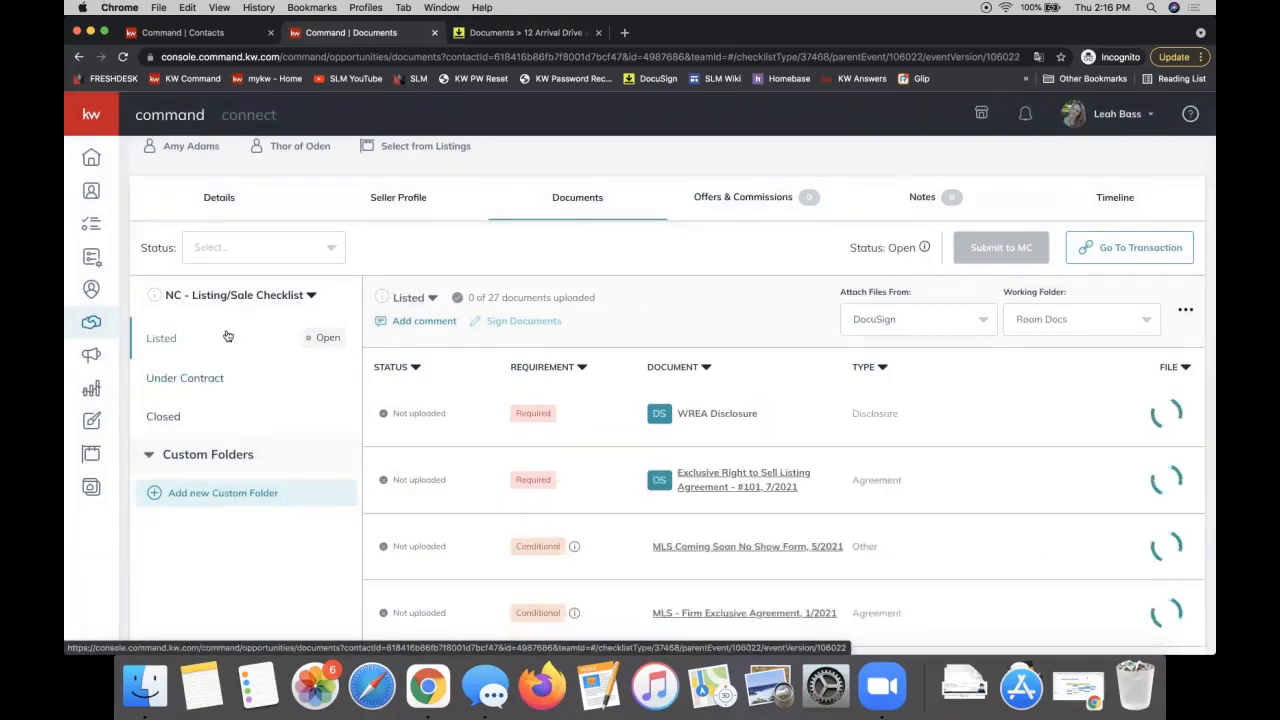
click(1150, 410)
click(1117, 436)
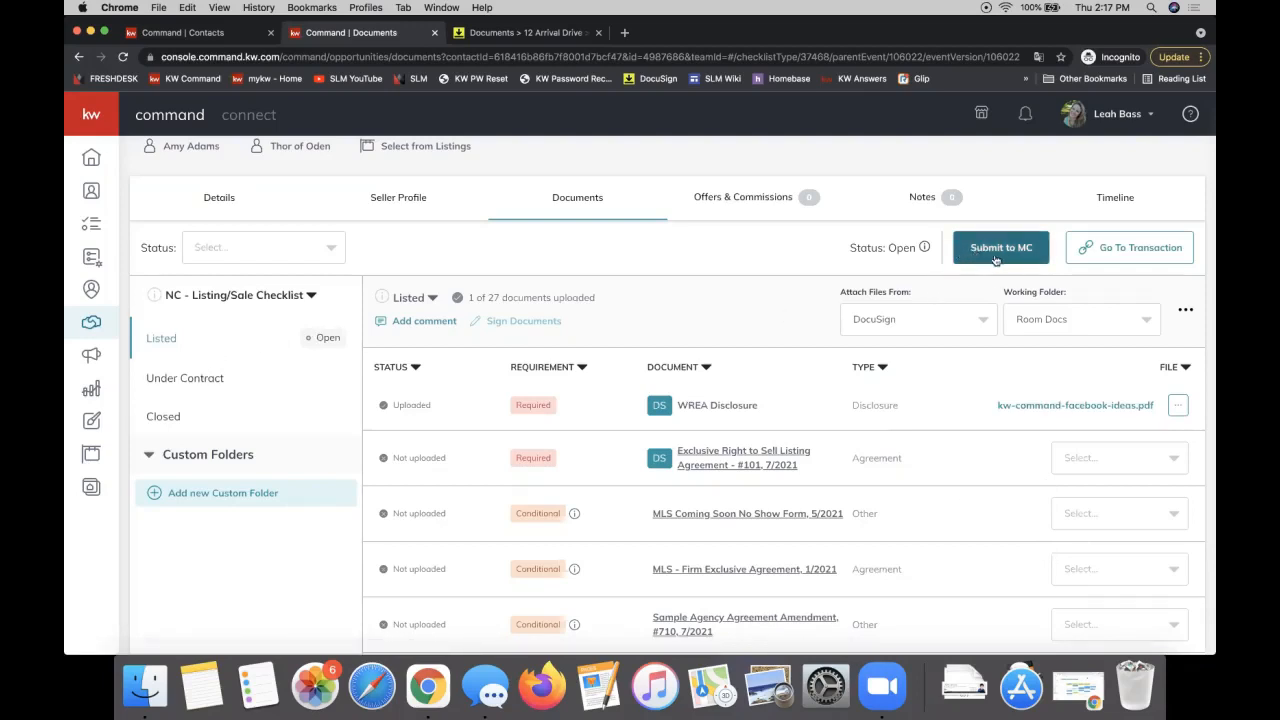
Step: Review the Under Contract and Closed stage document lists, ending on Closed
click(182, 384)
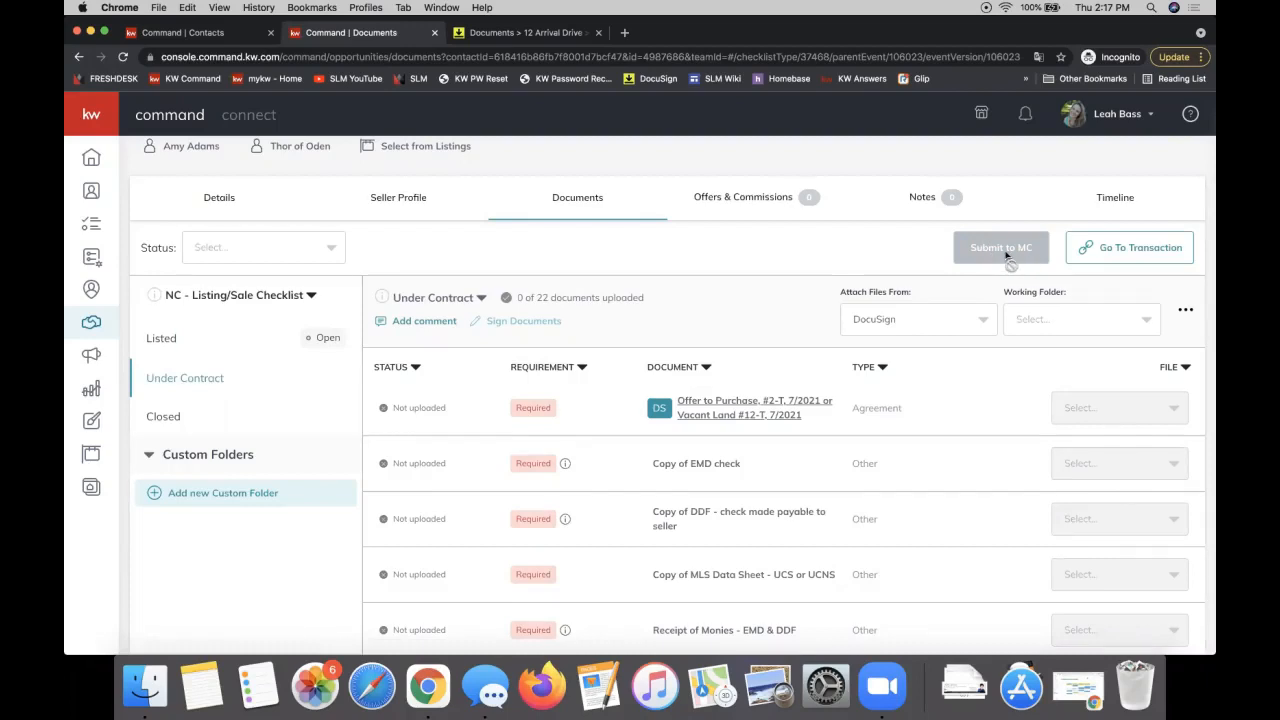
click(157, 419)
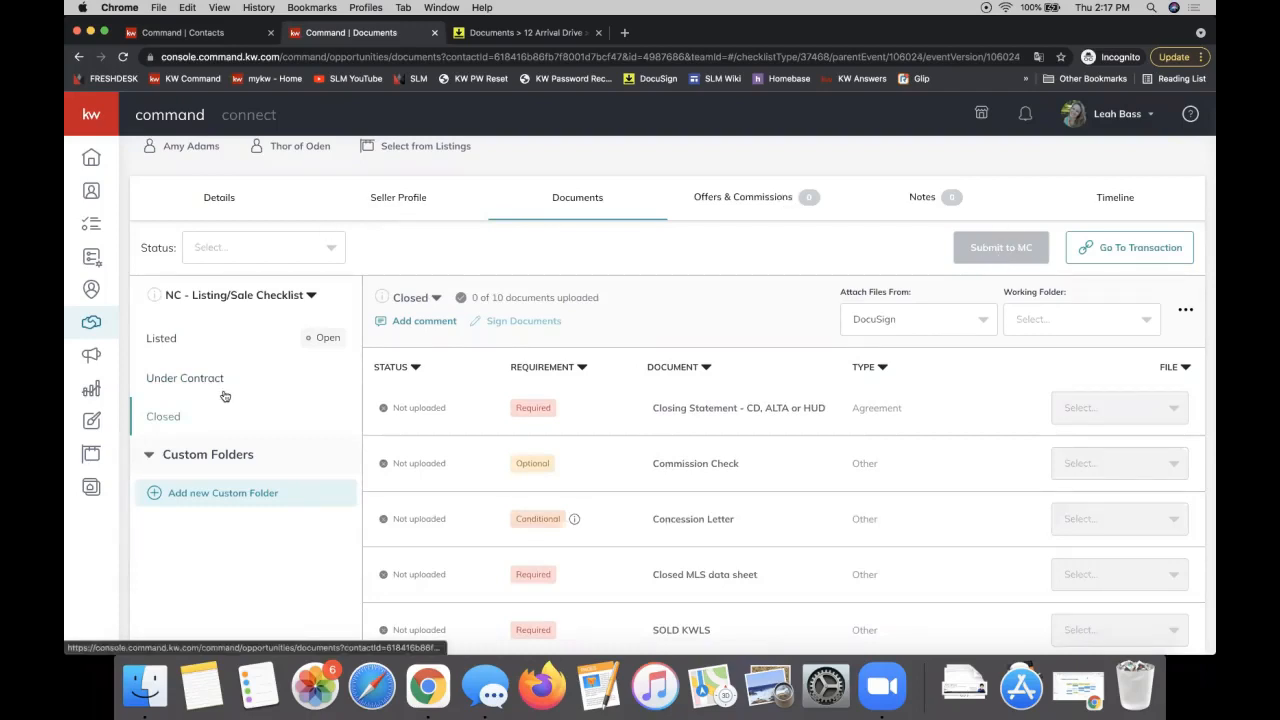
click(172, 386)
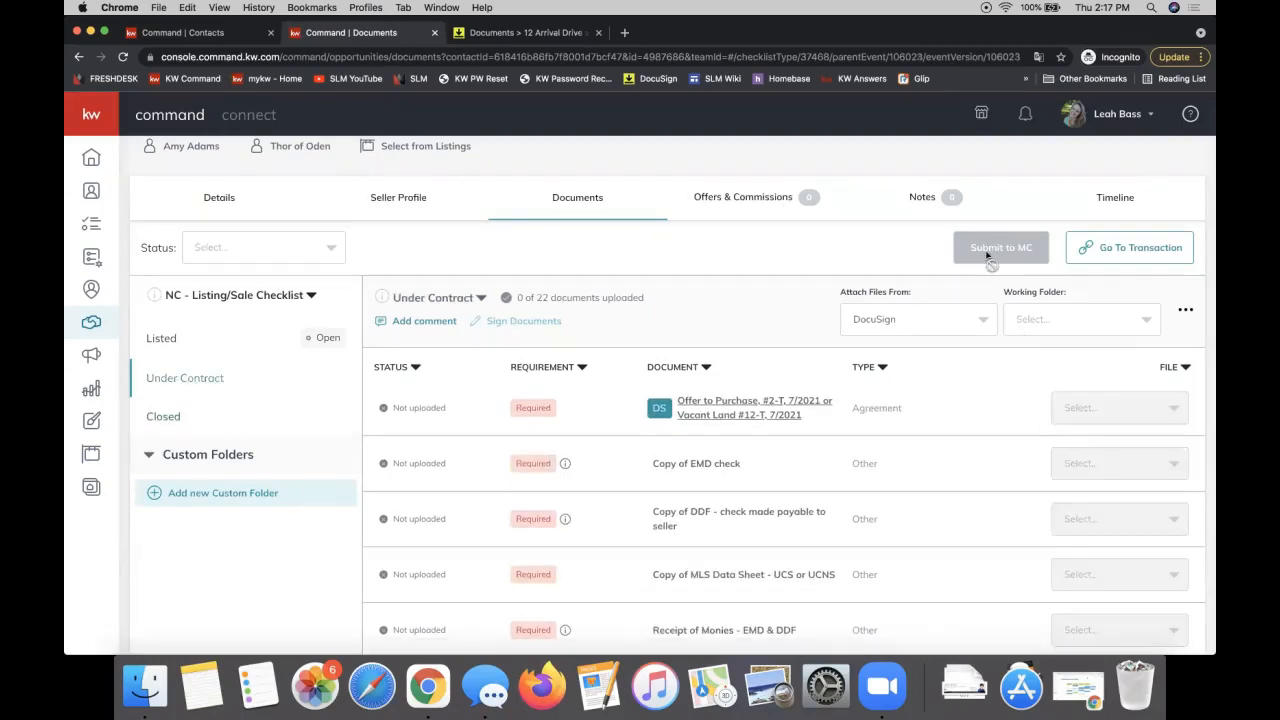
click(196, 417)
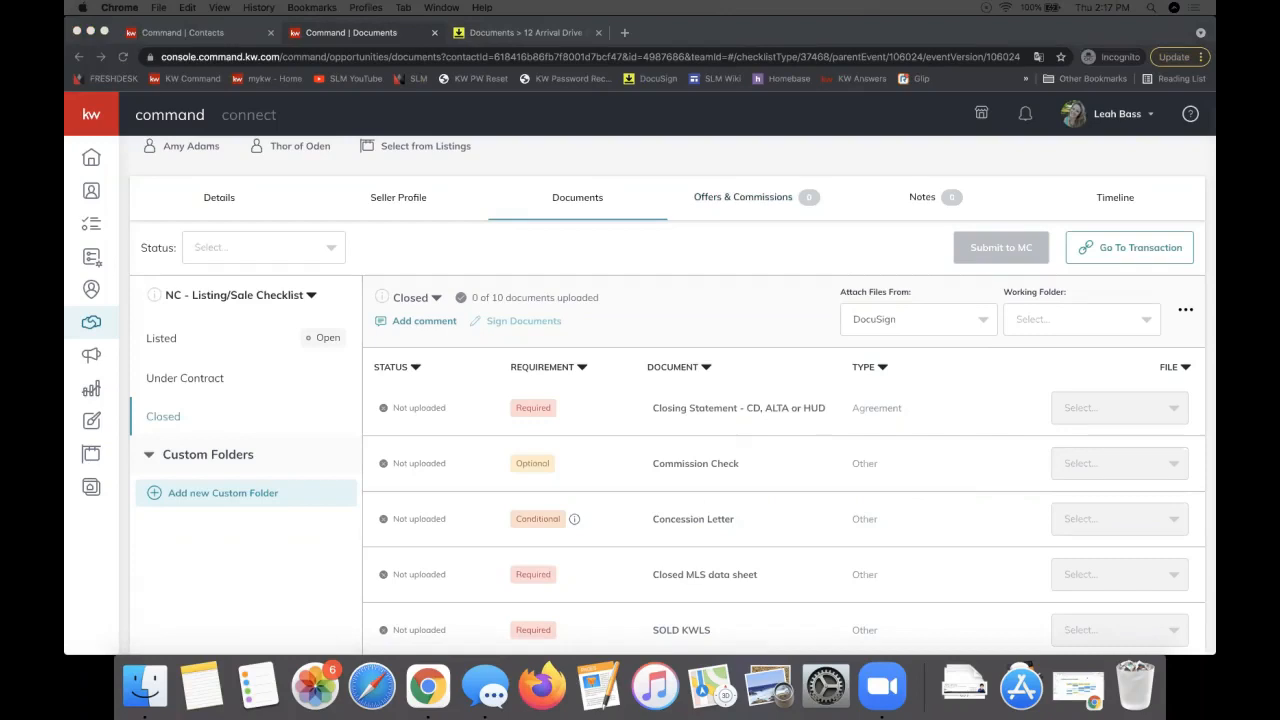
drag(1215, 145, 352, 42)
scroll(512, 416, up, 3)
scroll(512, 416, down, 10)
scroll(512, 420, down, 1)
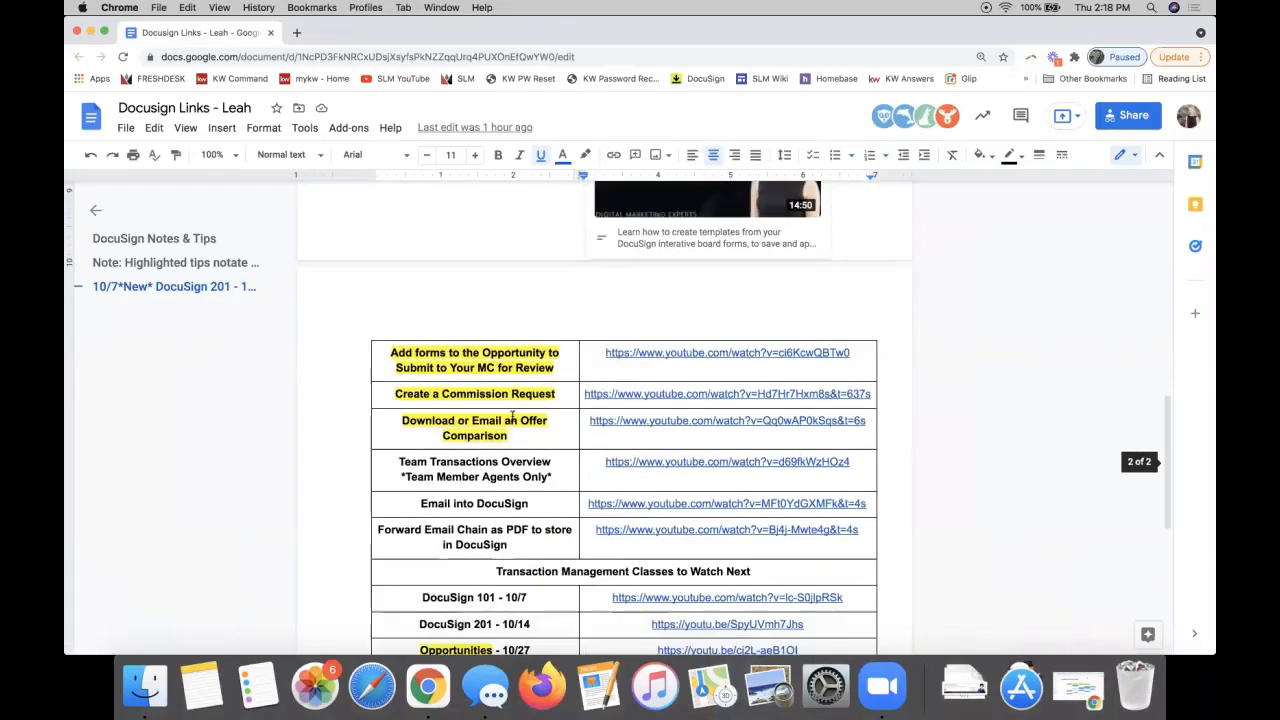
triple_click(468, 392)
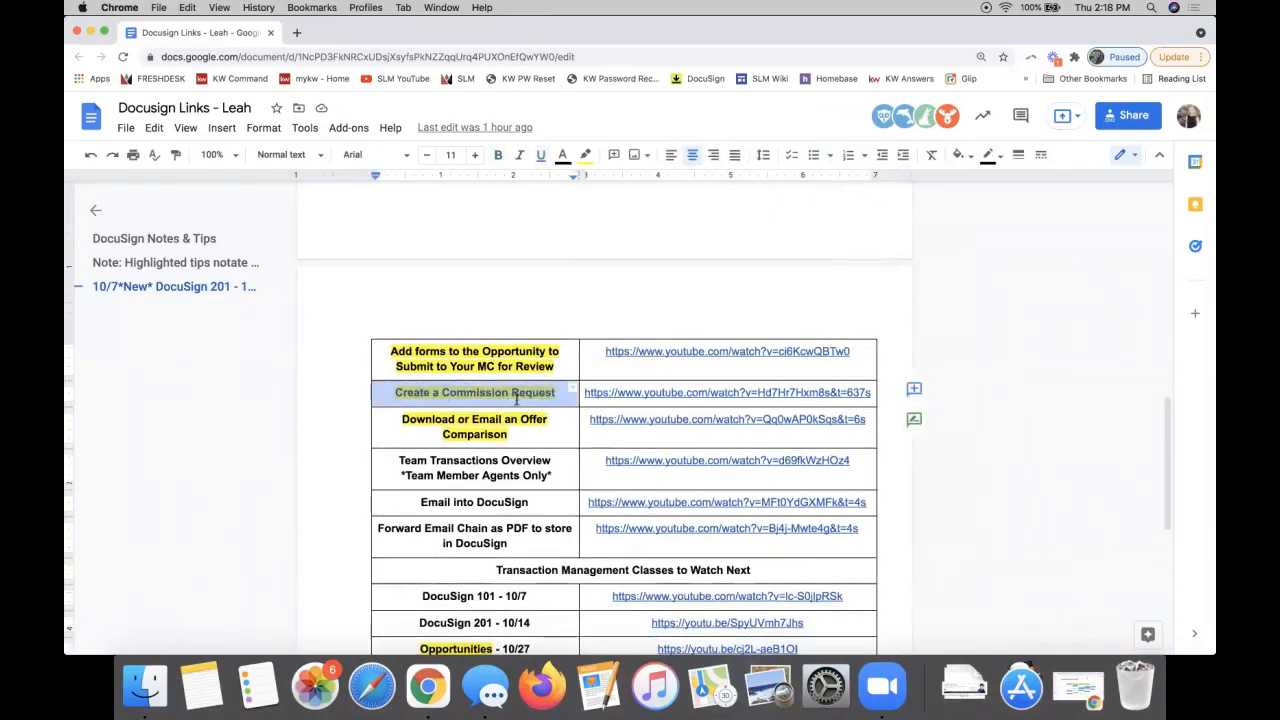
triple_click(691, 393)
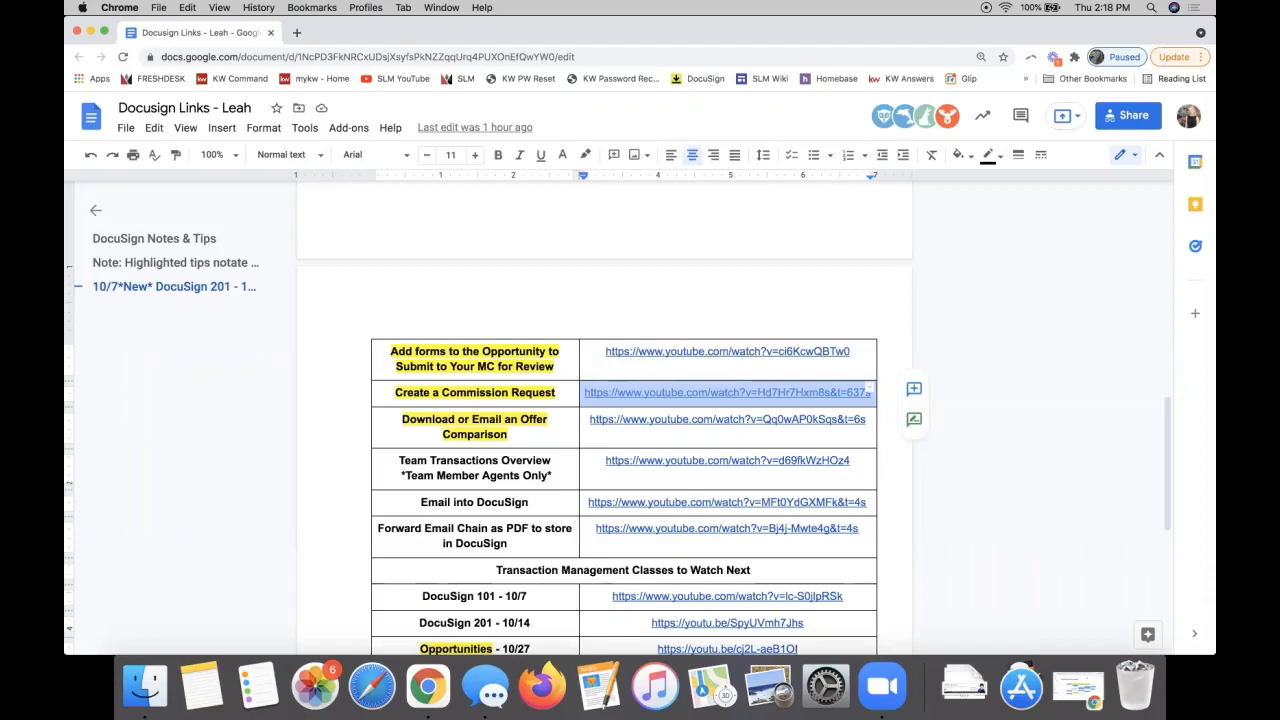
double_click(476, 393)
click(476, 393)
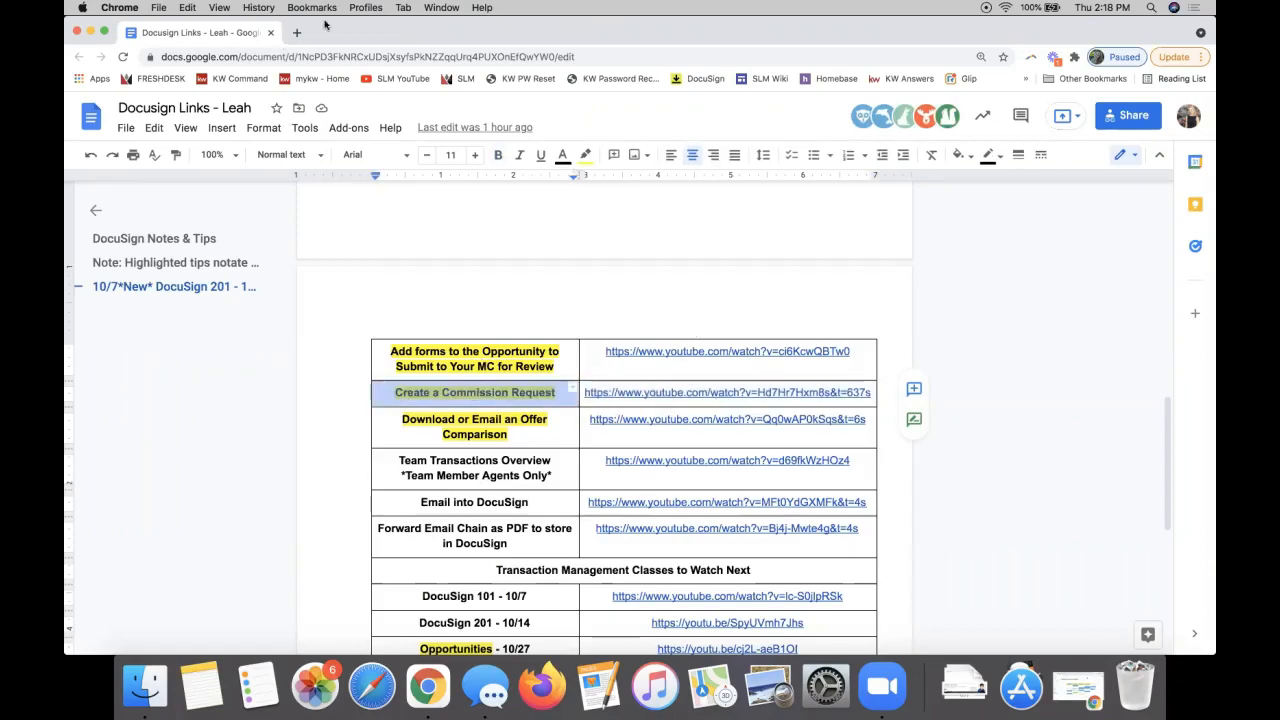
scroll(448, 352, up, 10)
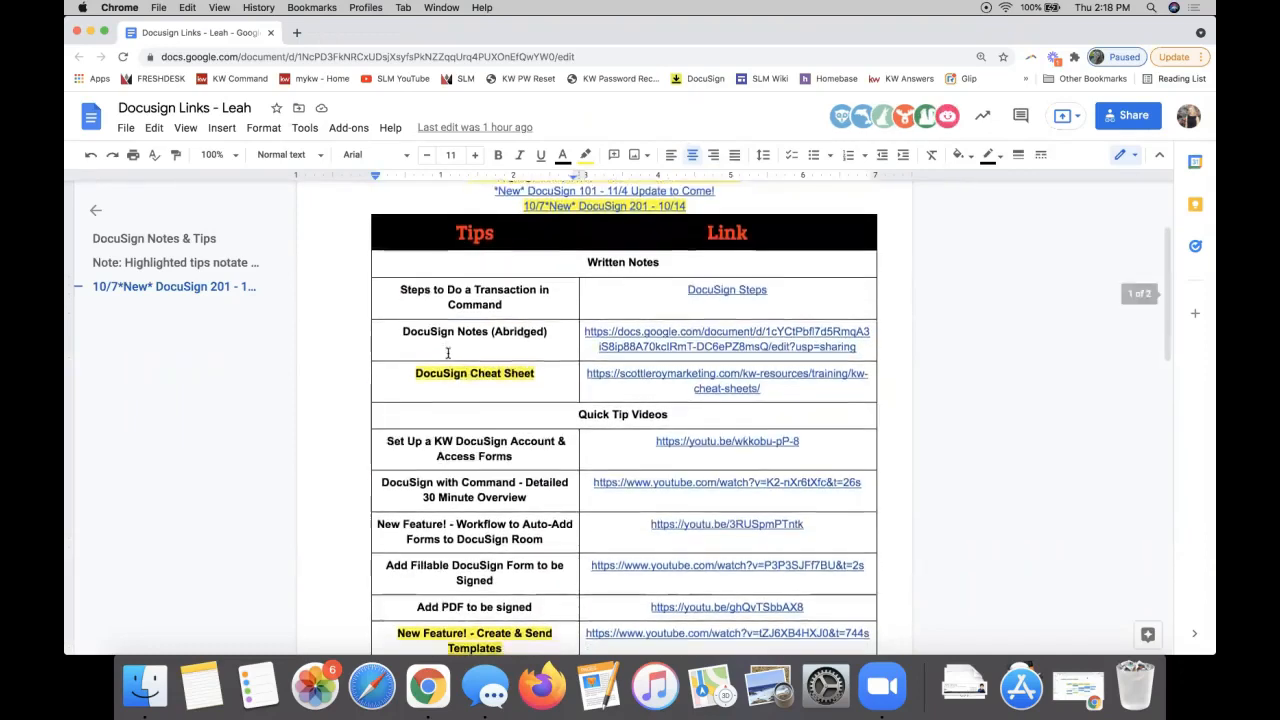
scroll(448, 352, down, 10)
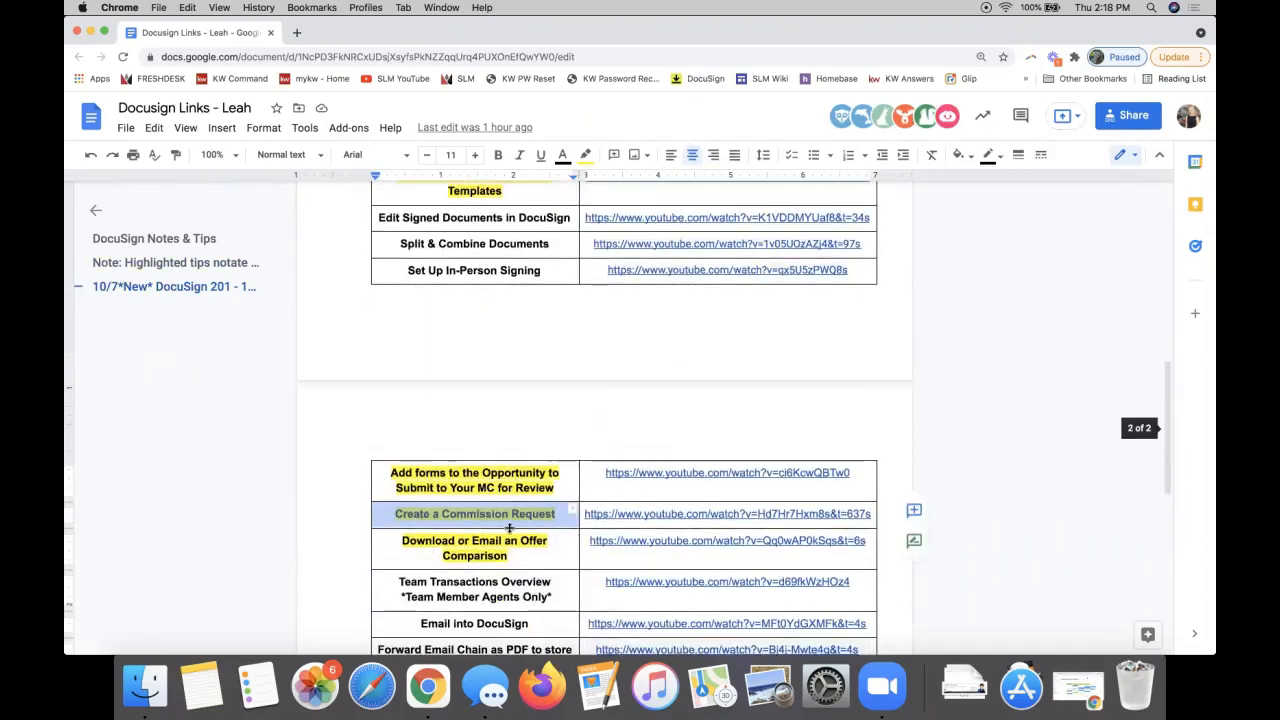